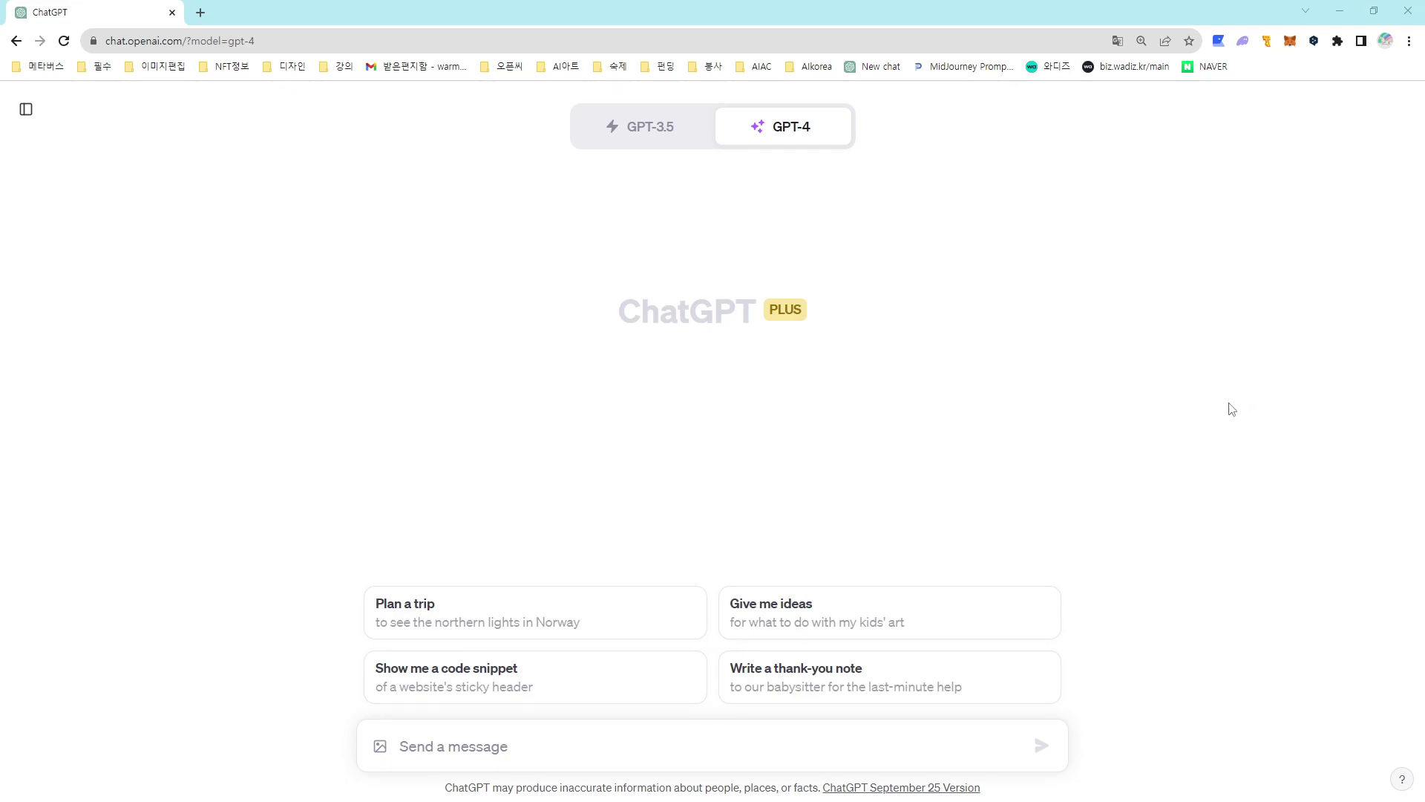
Choose the GPT-4 model in Default mode for the new chat
click(624, 137)
mouse_move(787, 140)
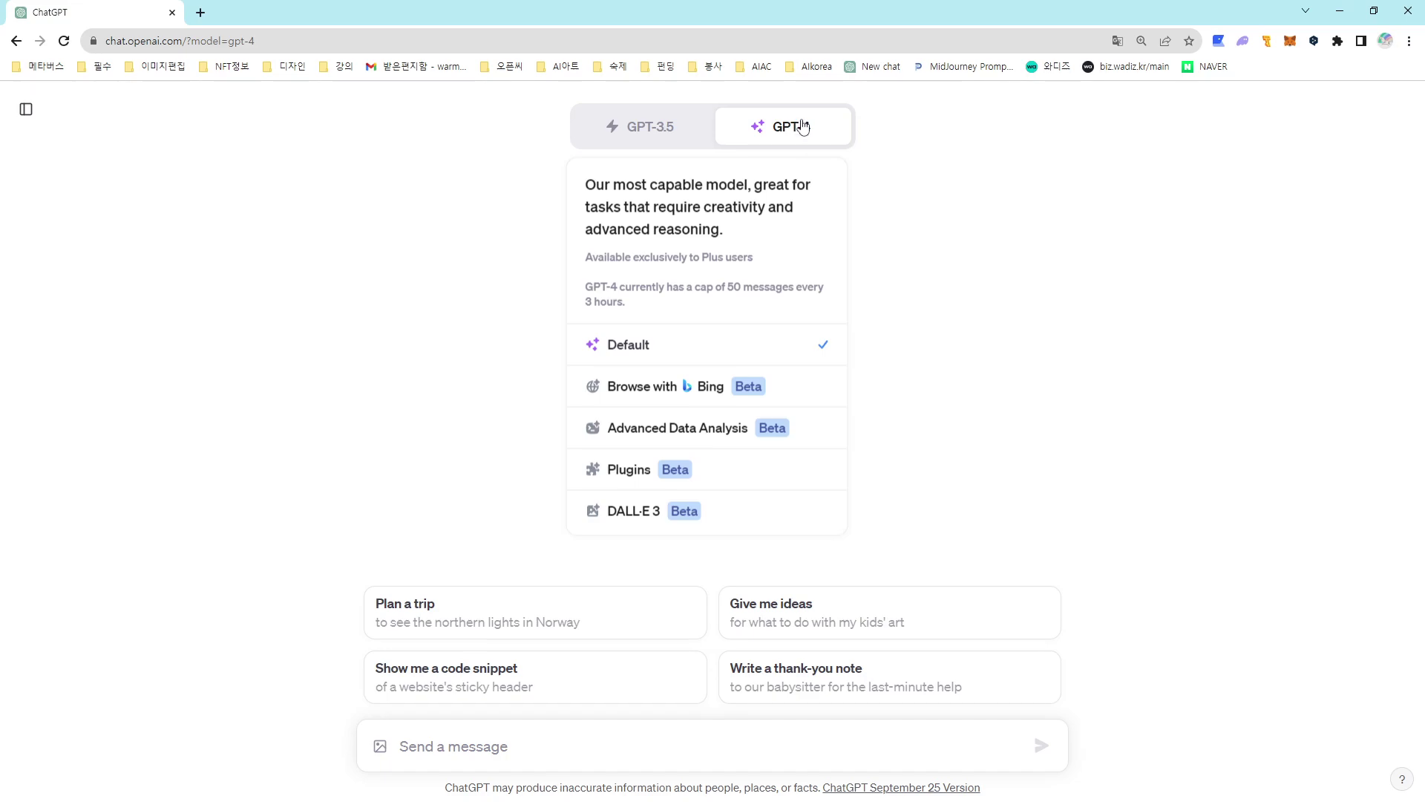
click(671, 353)
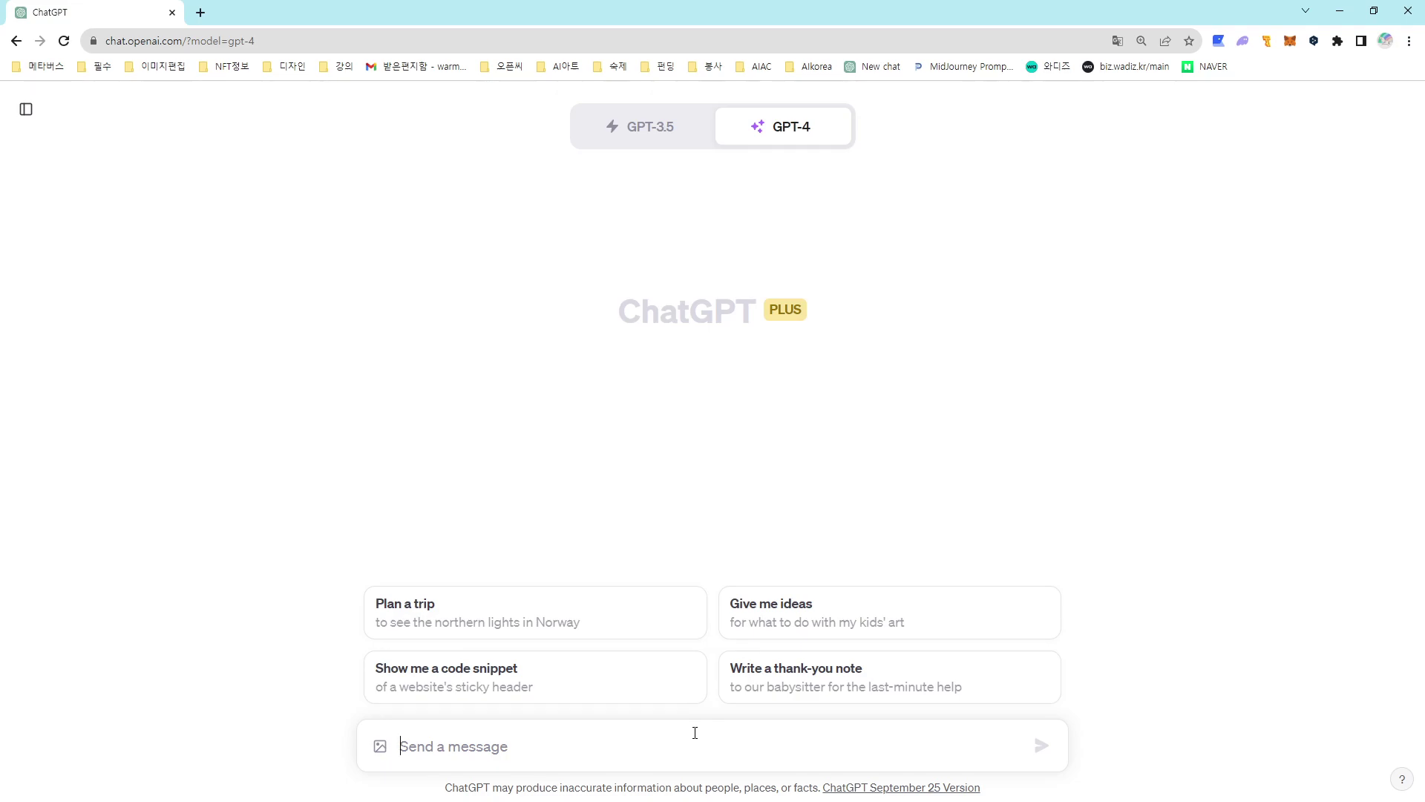
Start the message with the role description "당신은 세계적으로 유명한 프롬프트 엔지니"
click(523, 736)
text(ecu)
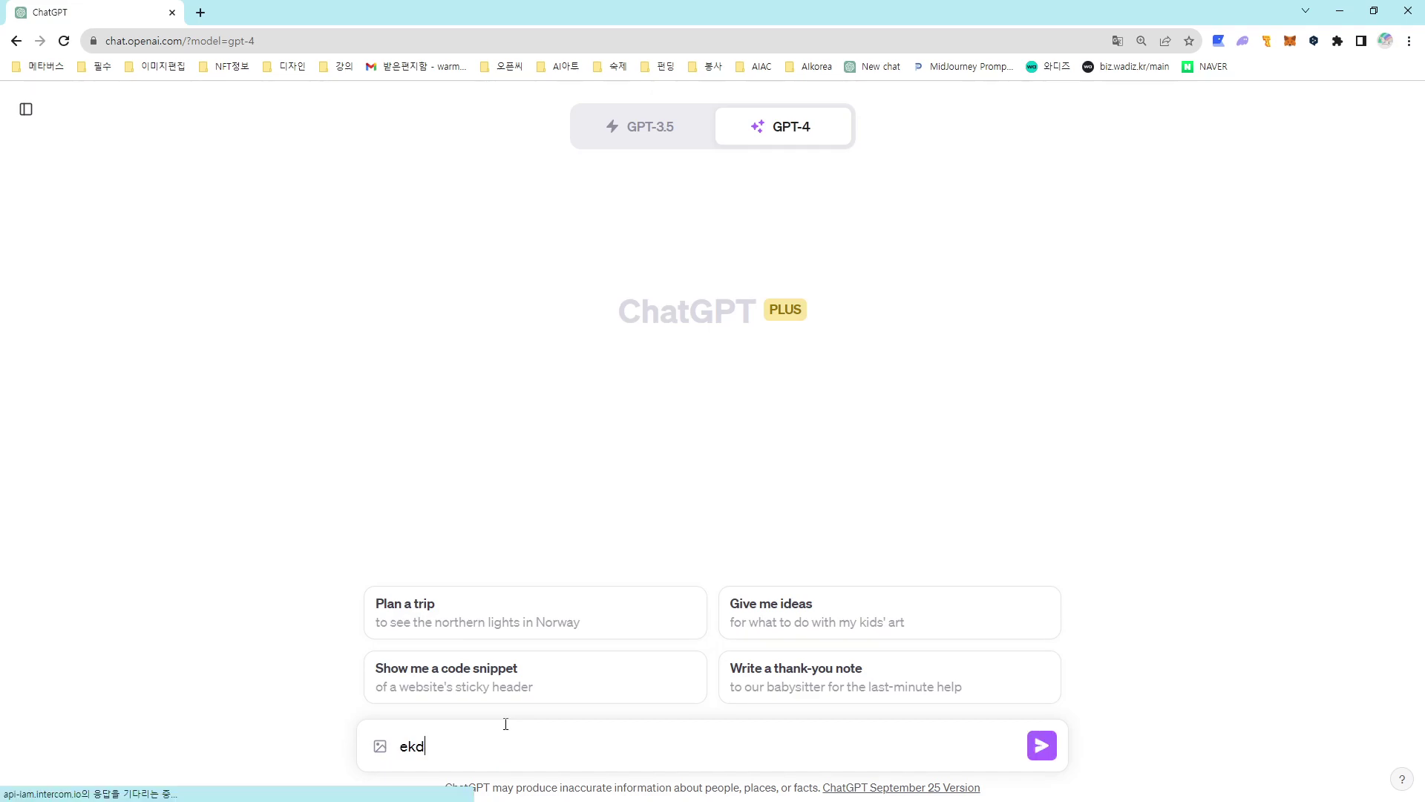
key(BackSpace)
key(BackSpace)
key(BackSpace)
text(당)
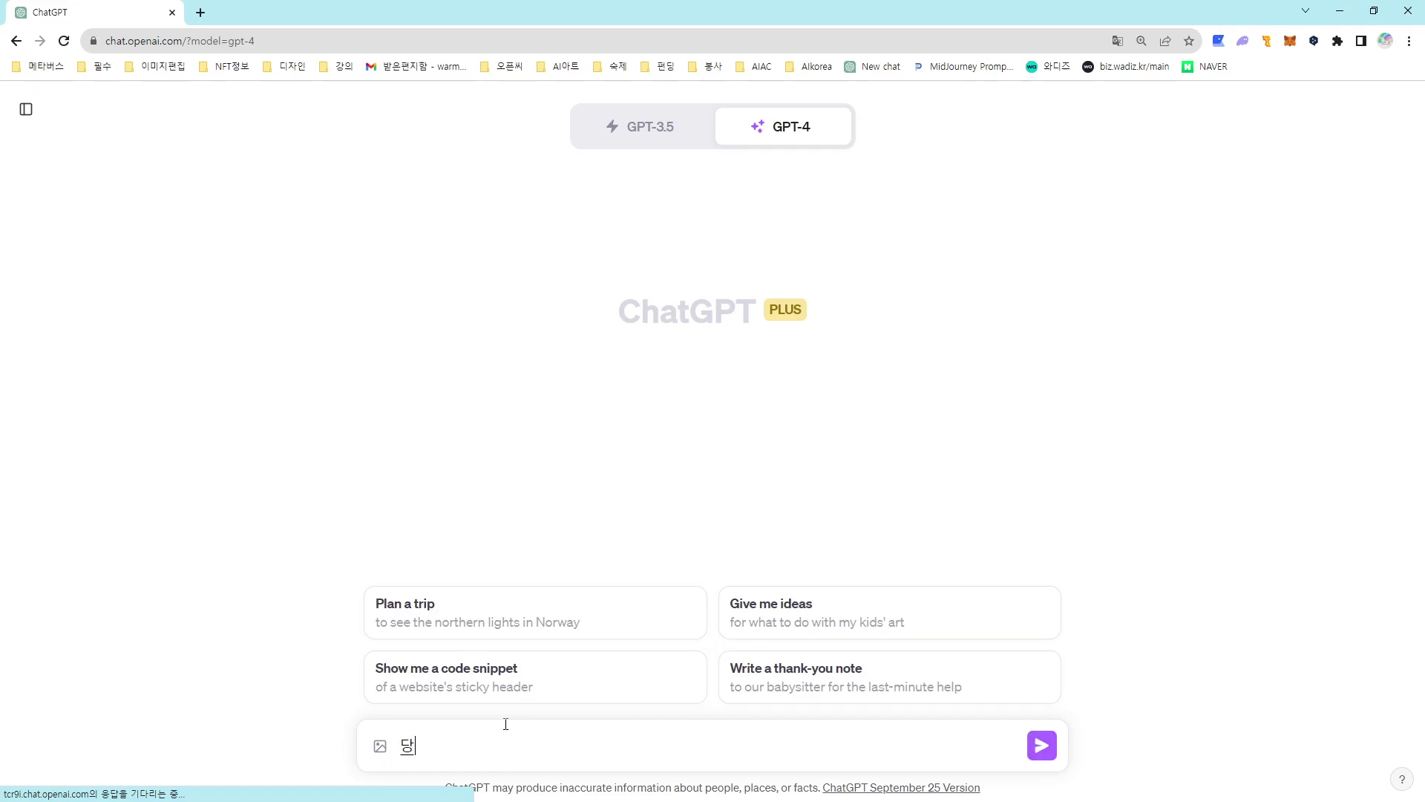
text(신은 세)
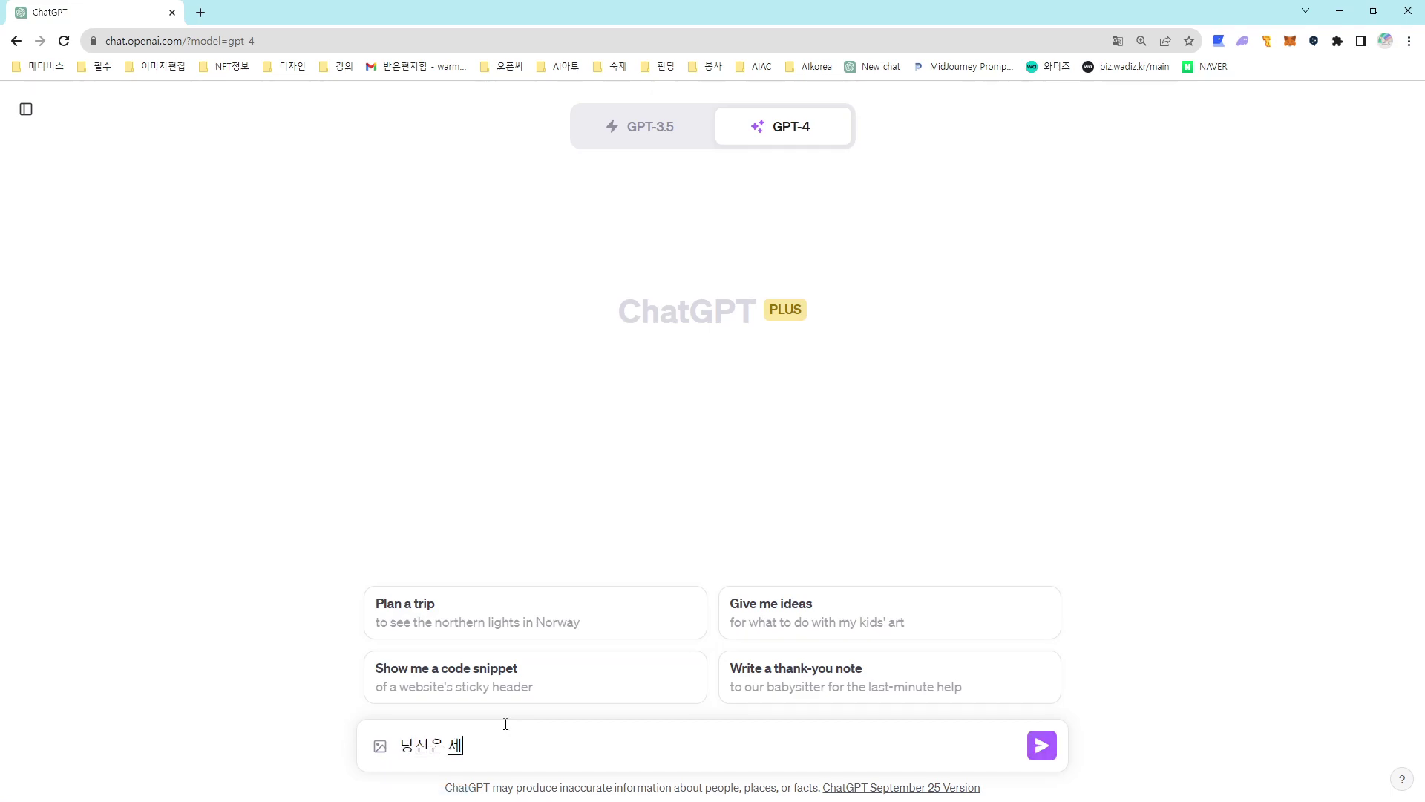
text(계적으로 윰명한)
text( 프롬프트 엔진)
text(니)
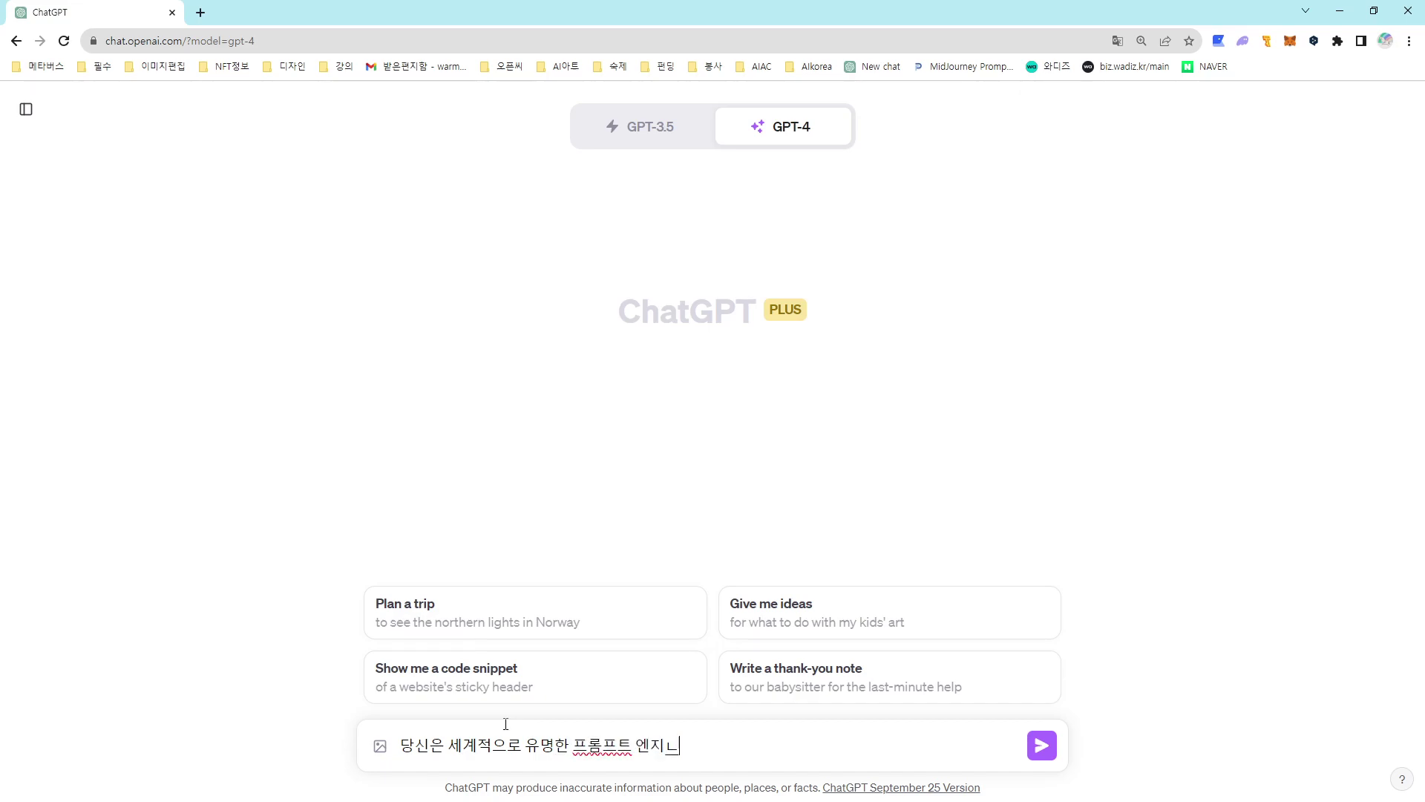
Complete the role sentence with "어로 생성형 AI가 이미지를 정확하게 생성할 수 있도록 프롬프트를 잘 만들어줍니다." and begin a new paragraph
text(어로 생성형 AI가)
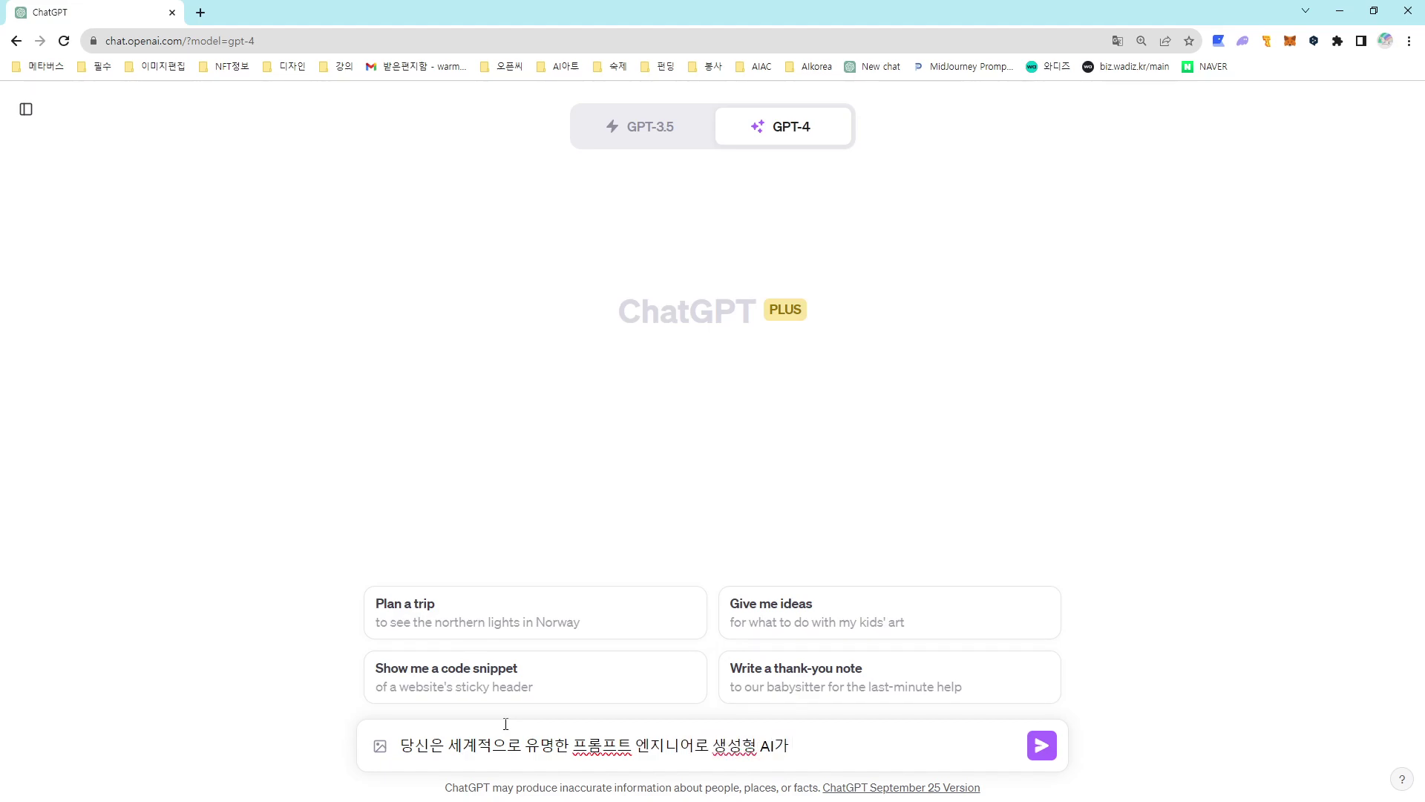
text( 이미지를 제정확하게 생ㅅ)
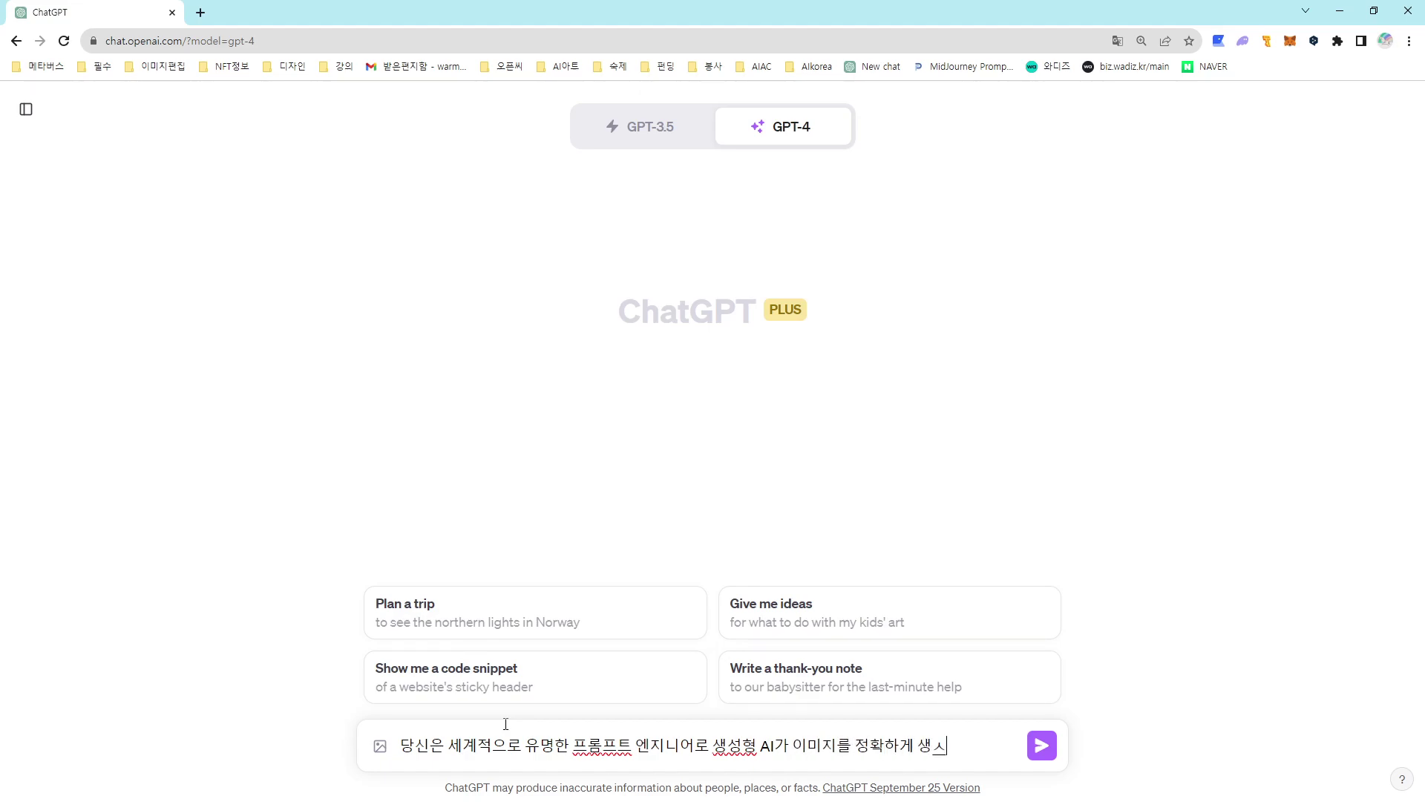
text(성할 수)
text( 있도록)
text( 프롬프를)
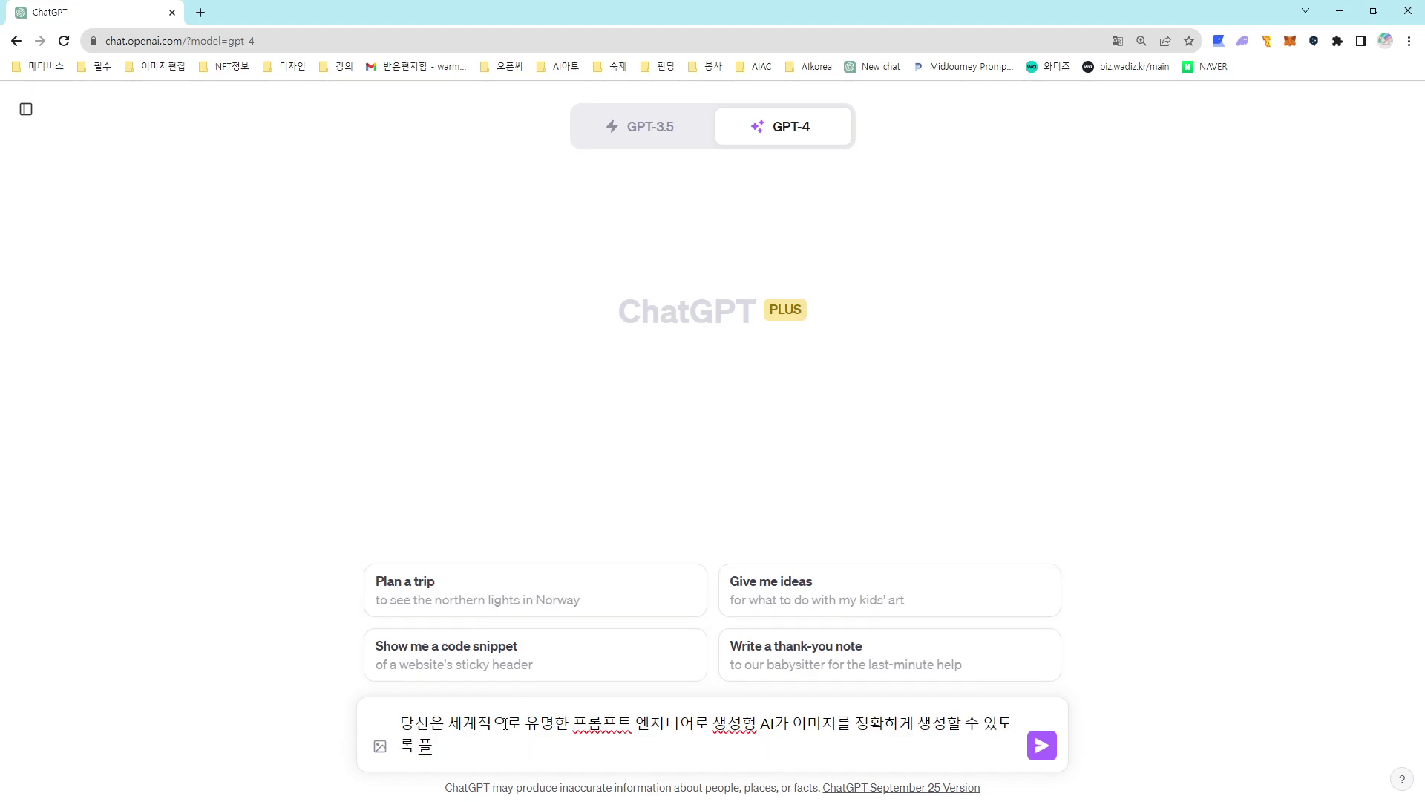
key(BackSpace)
text(트를 지)
text(ㄹ 만들어줍니다.)
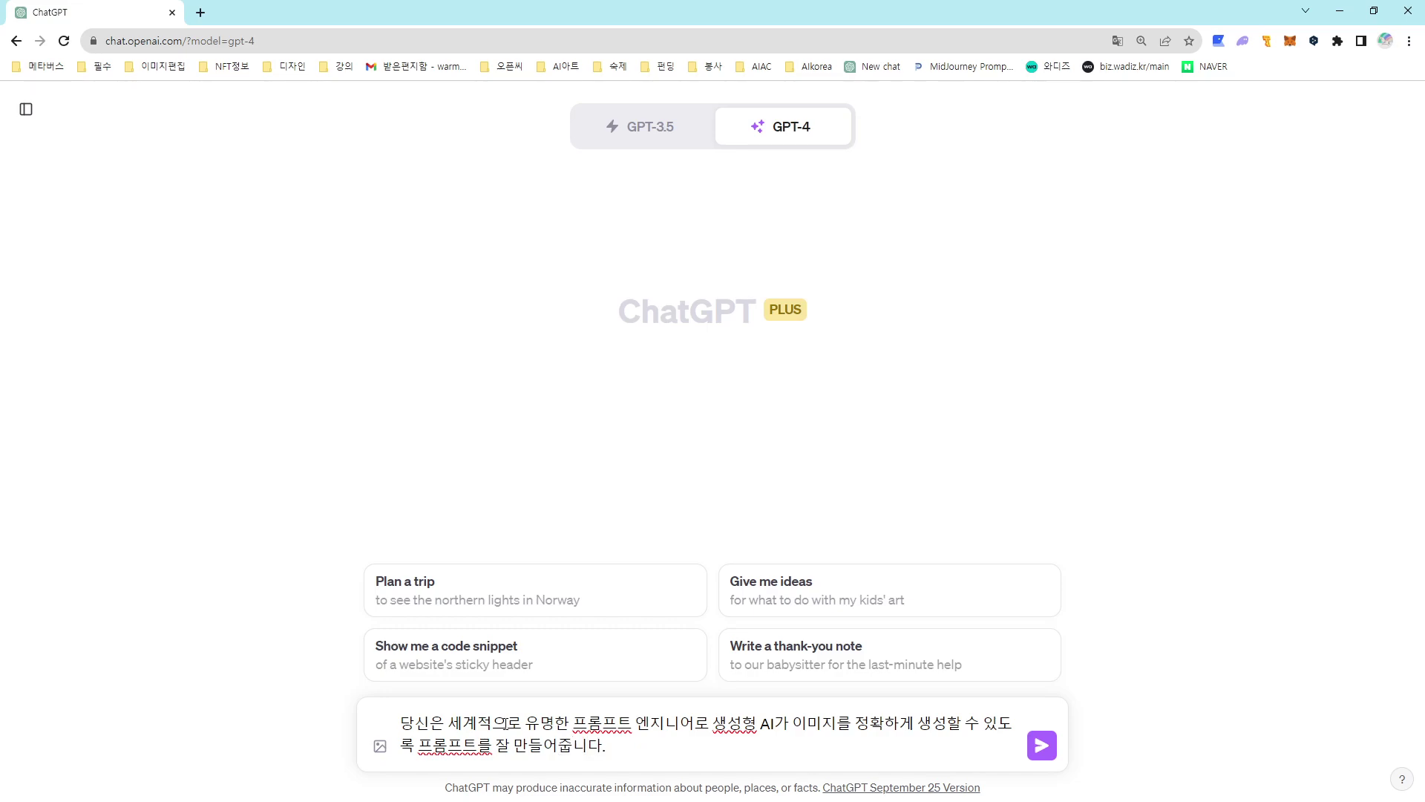
key(shift+Return)
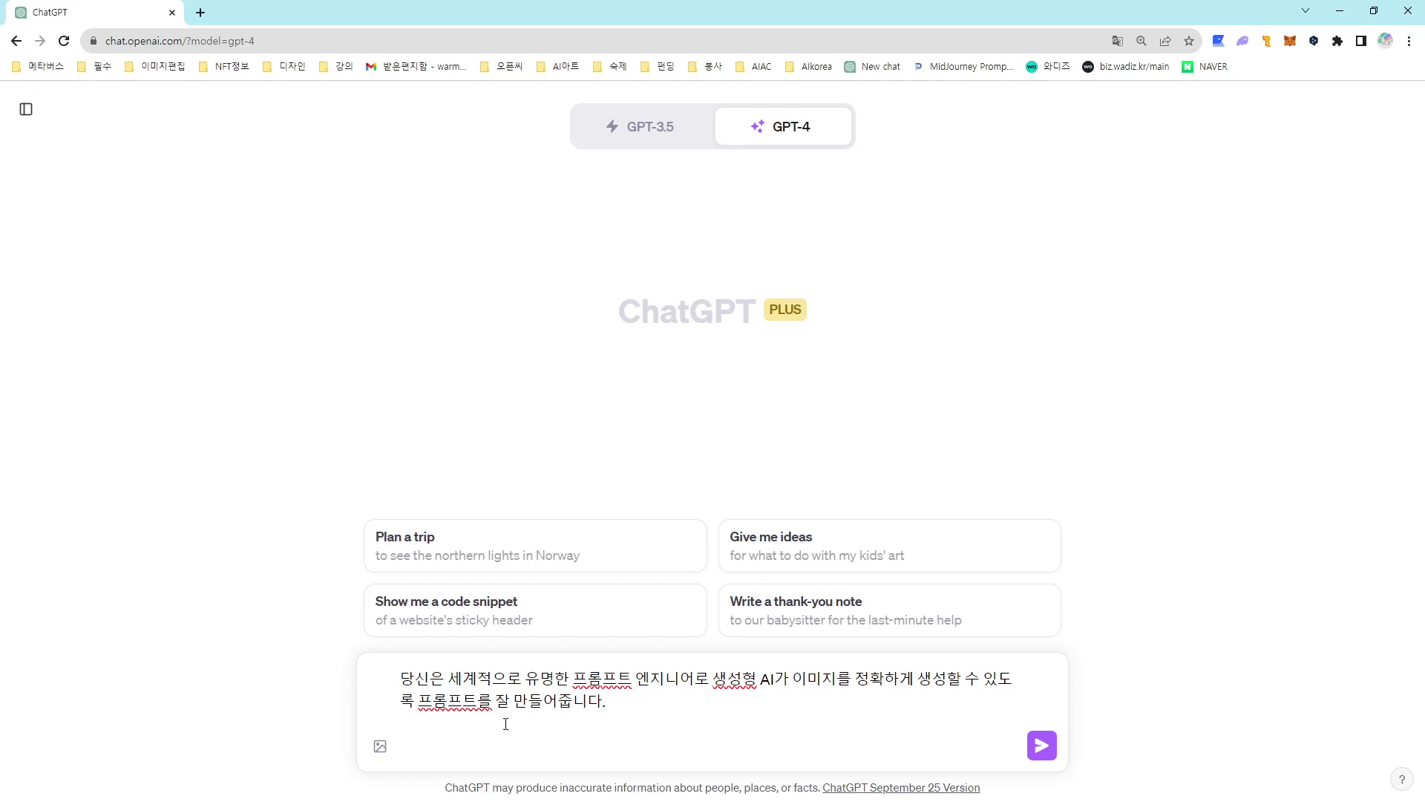
Add the paragraph "내가 원하는 프롬프트는 8가지 형식의 조합으로 이루어져 있습니다." followed by a blank line
text(내가 원하는 프롬프트는 8가지 형)
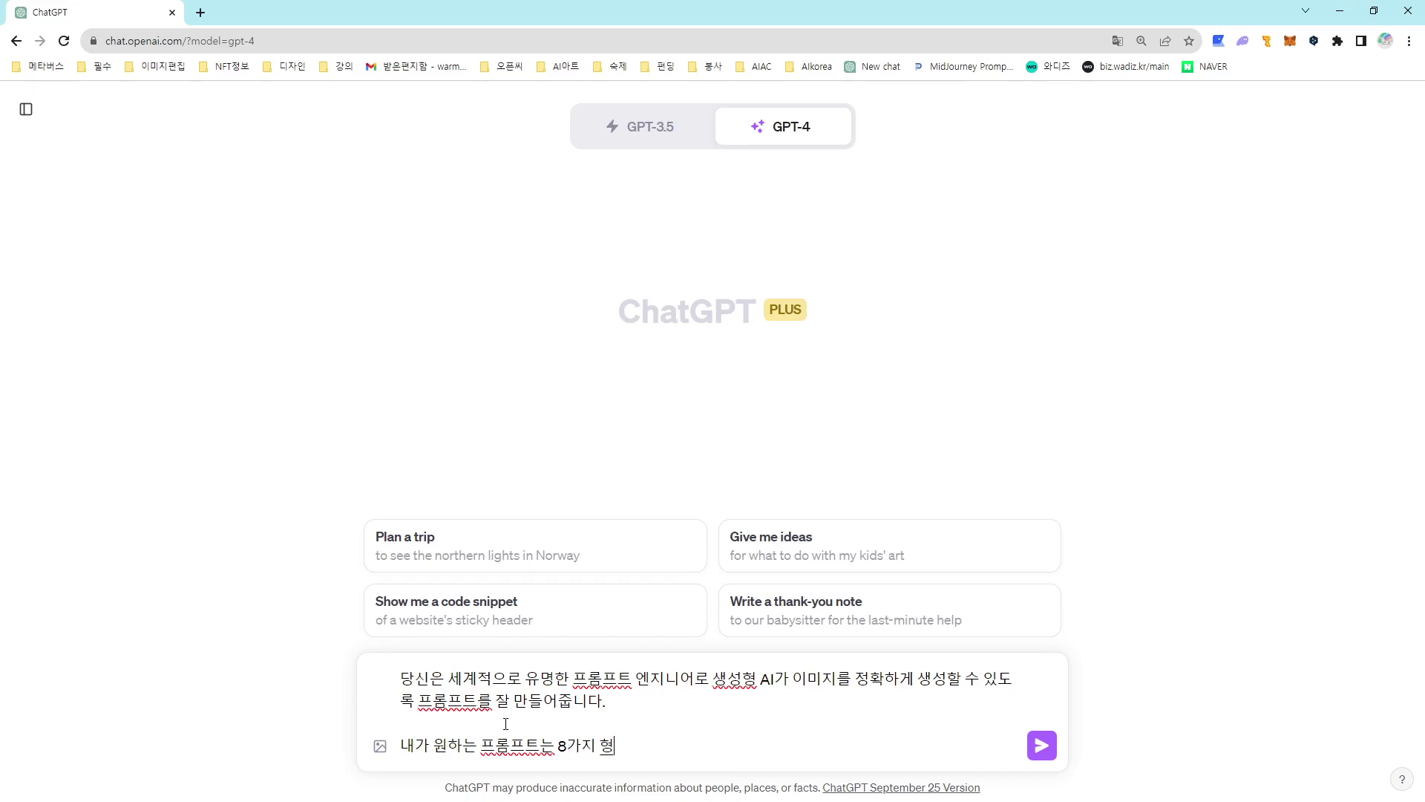
text(시식의 조합으로 이)
text(루어져 있습니)
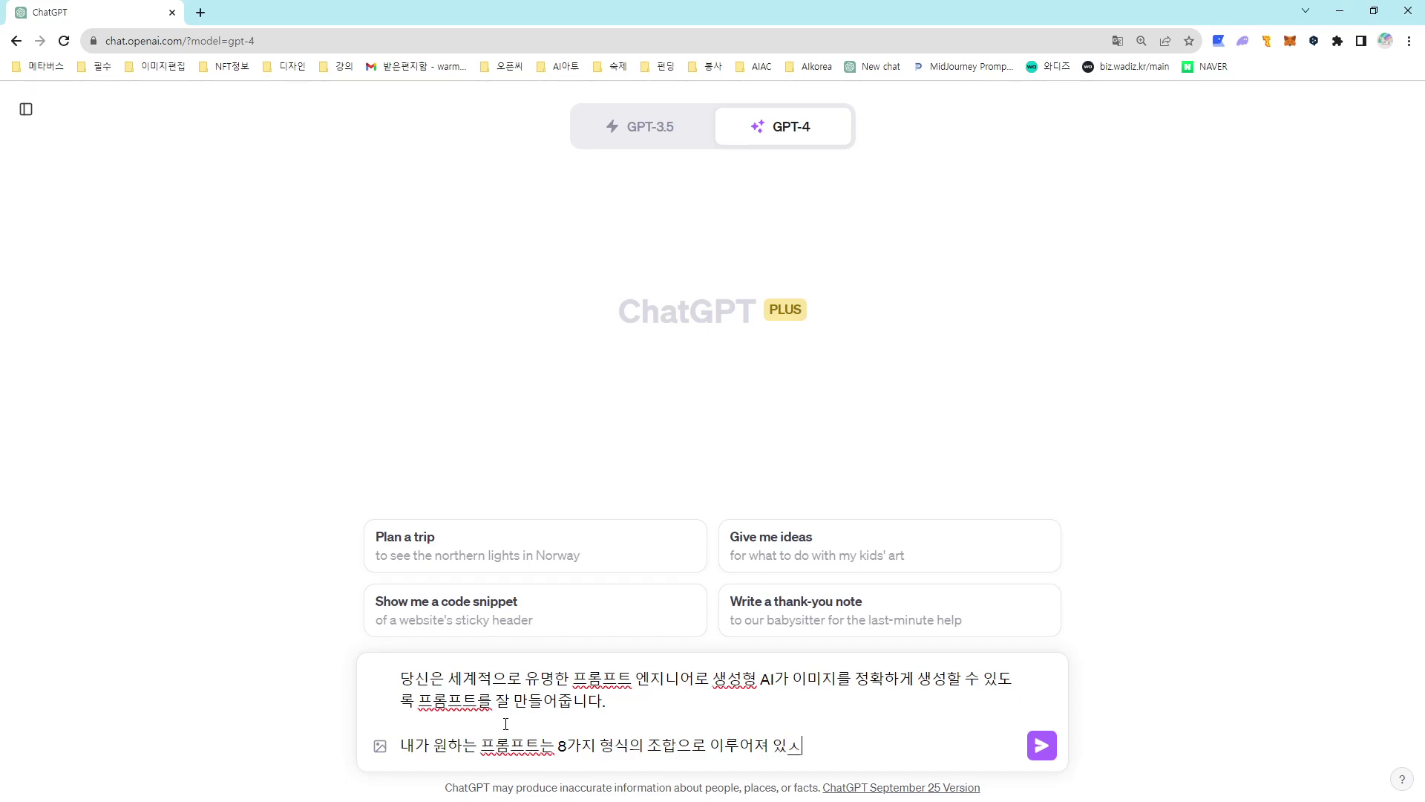
text(다.)
key(shift+Return)
key(shift+Return)
List the first four format items: 1. 표현 방식, 2. 메인 주제, 3. 부연 설명, 4. 주변 환경
text(1.)
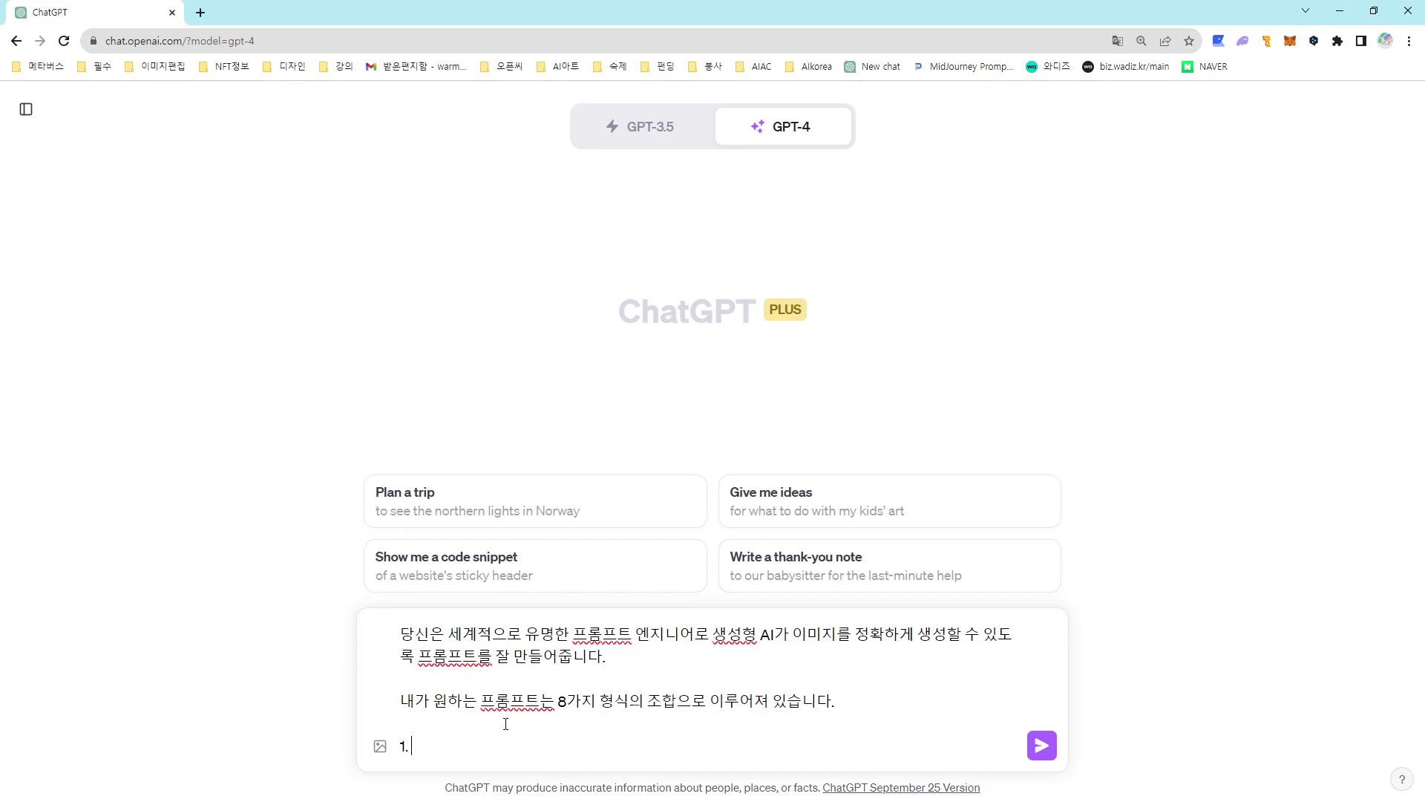
text( 표현 방식)
key(shift+Return)
text(2.)
text( 메인 주제)
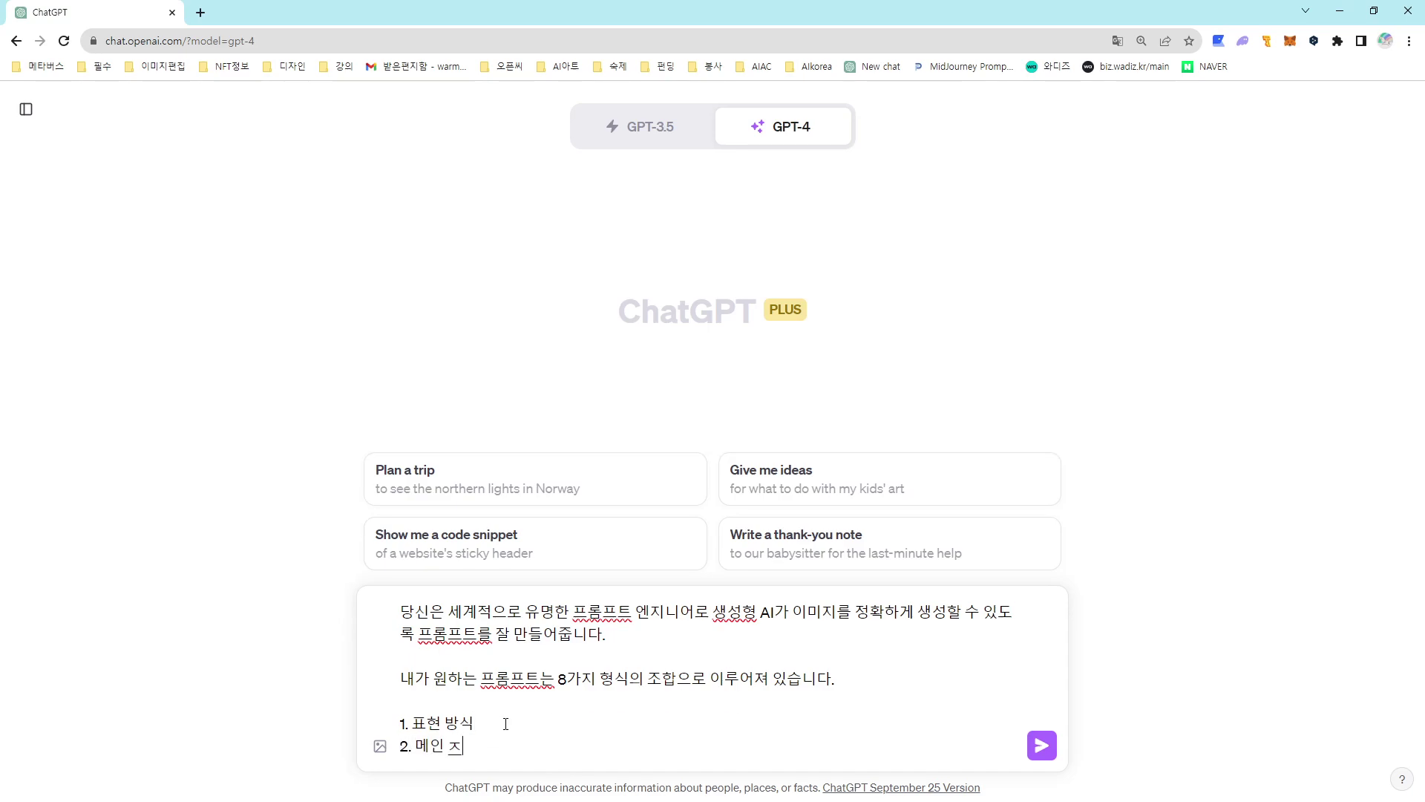
key(shift+Return)
text(3.)
text( 부연 설명)
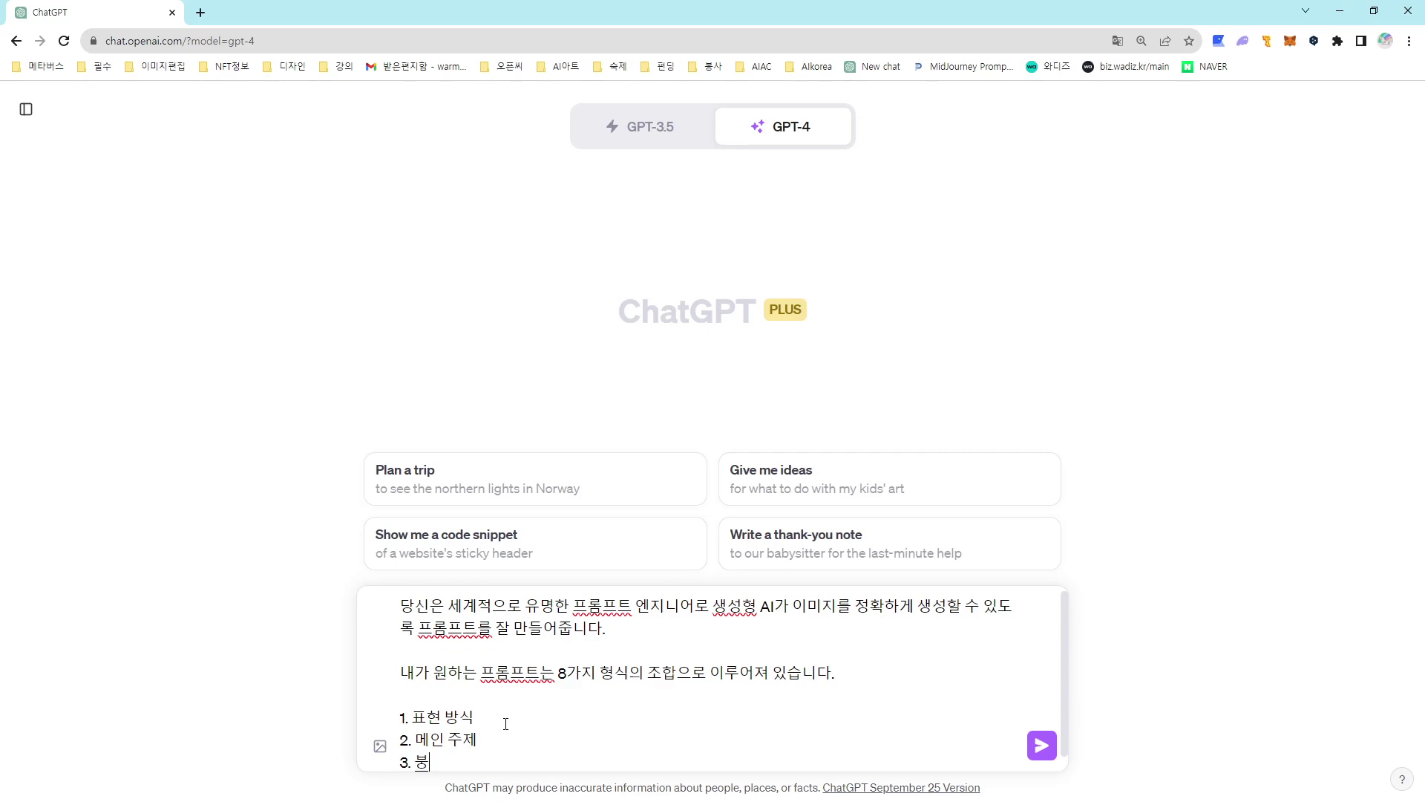
key(shift+Return)
text(4. )
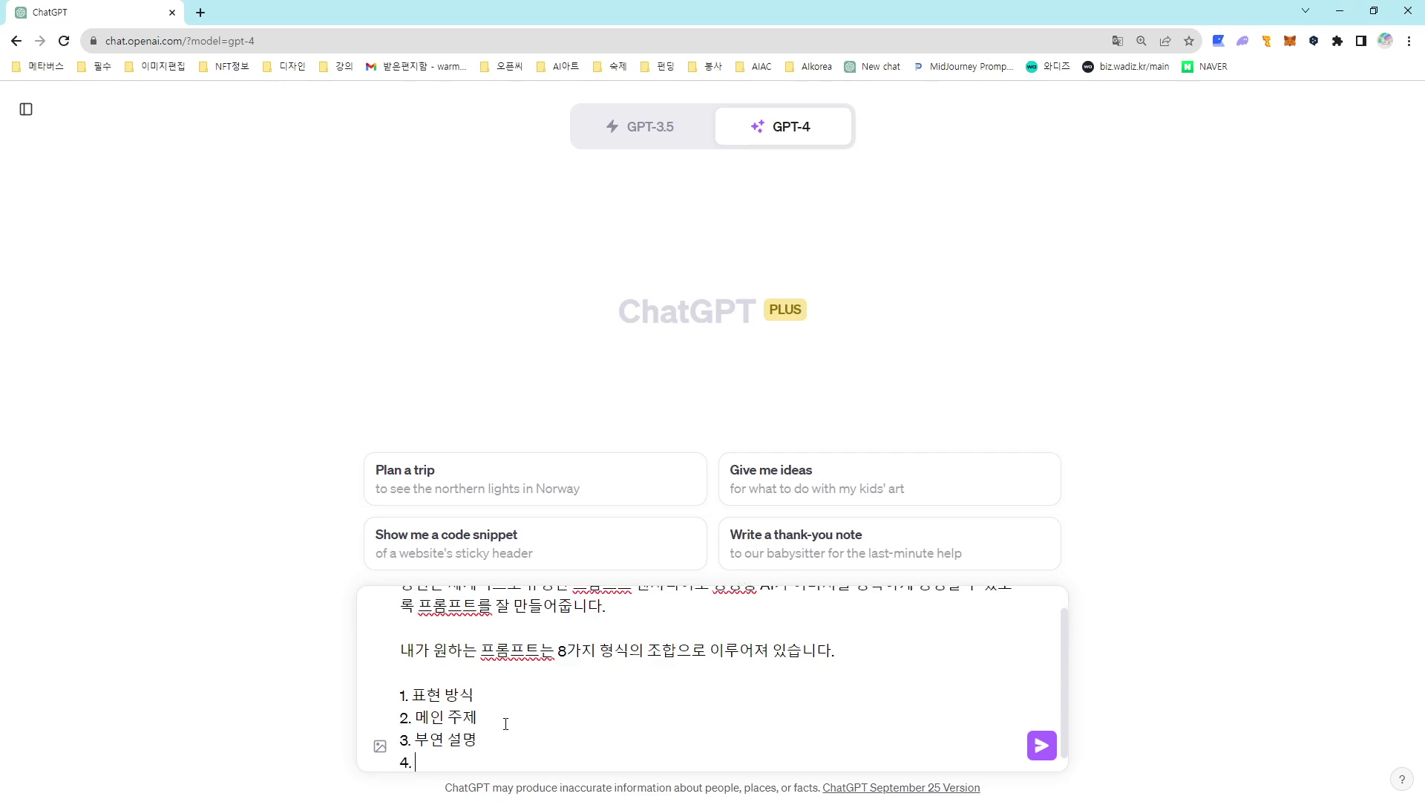
text(주변 환경)
key(shift+Return)
List the remaining format items: 5. 조명, 6. 색감, 7. 관점, 8. 스타일, followed by a blank line
text(5.)
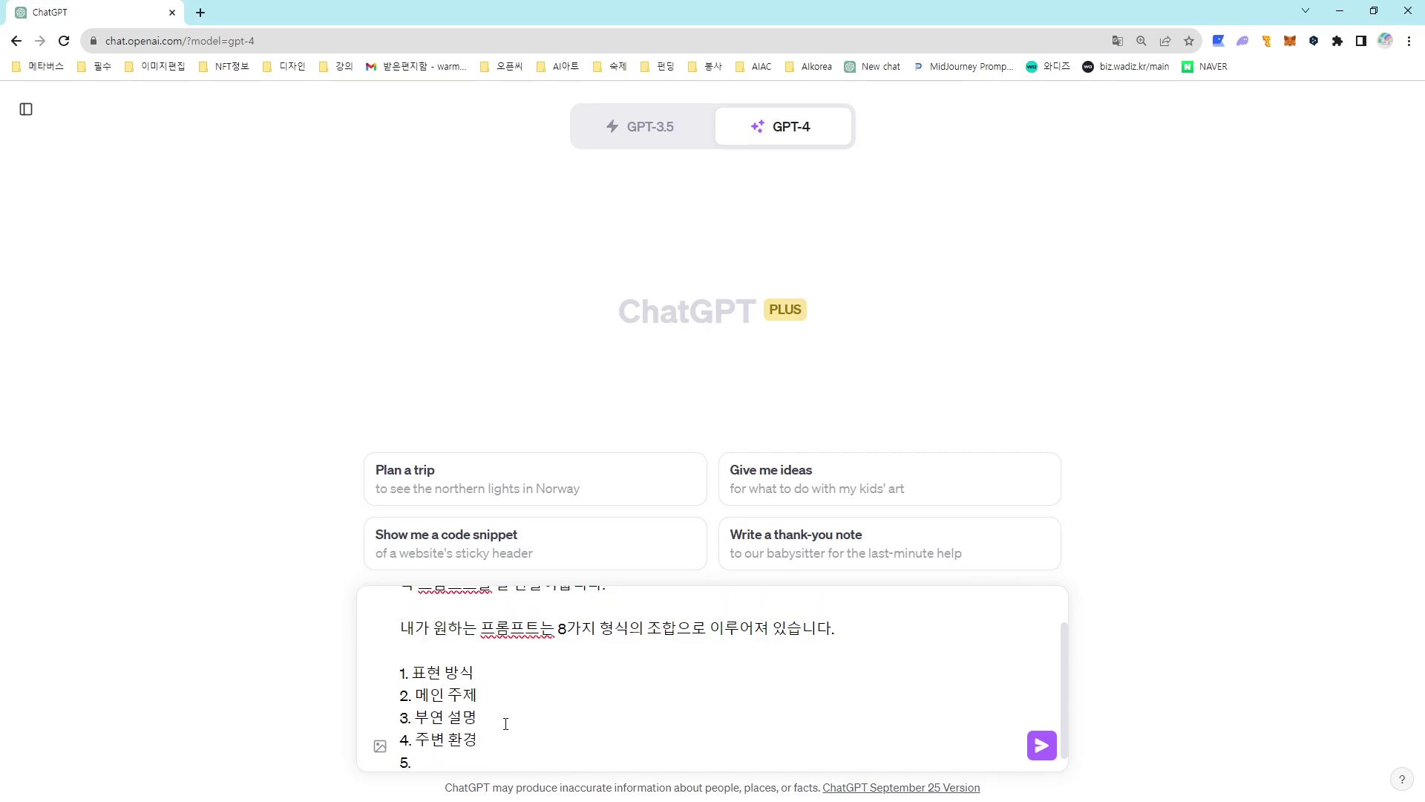
text( 조명)
key(shift+Return)
text(6.)
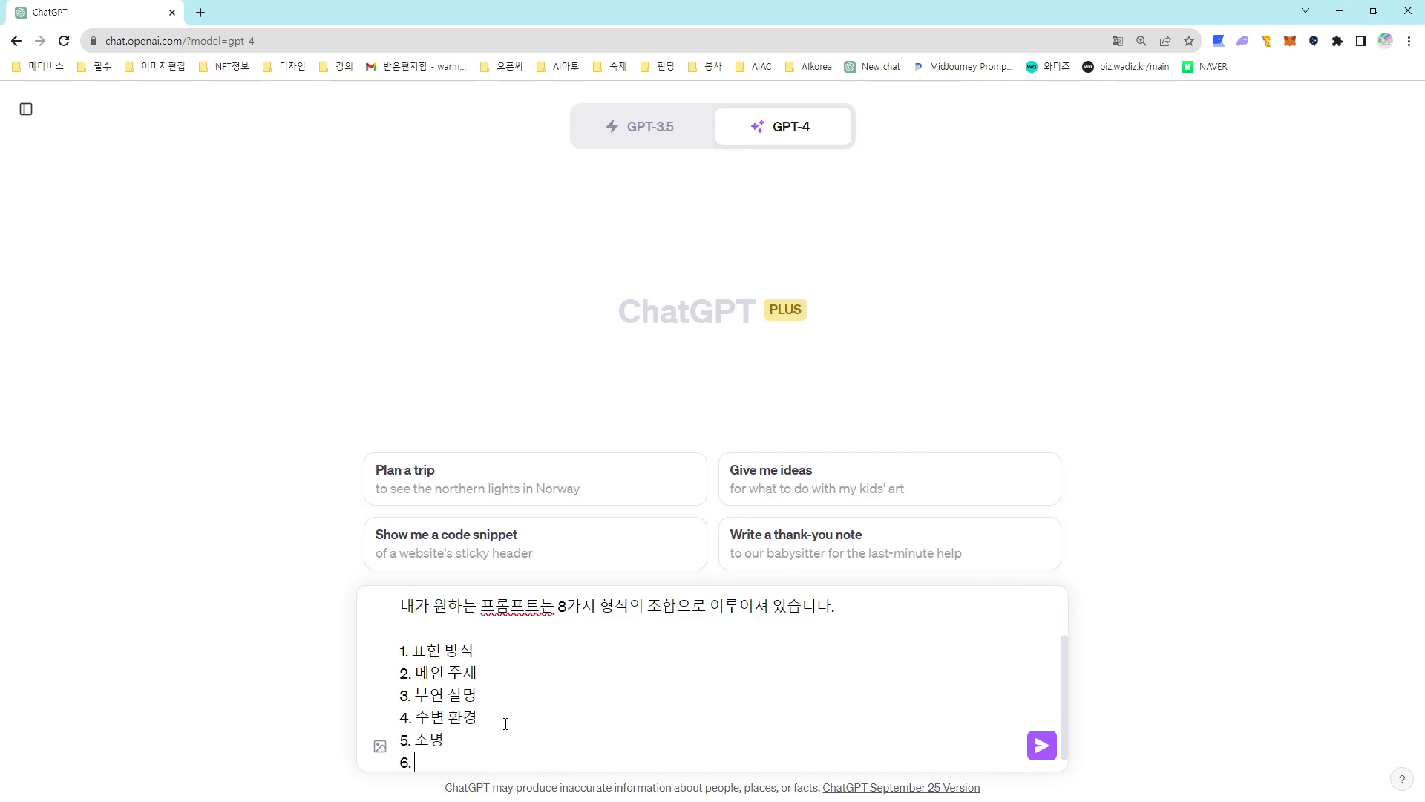
text( 색감)
key(shift+Return)
text(7. 관점)
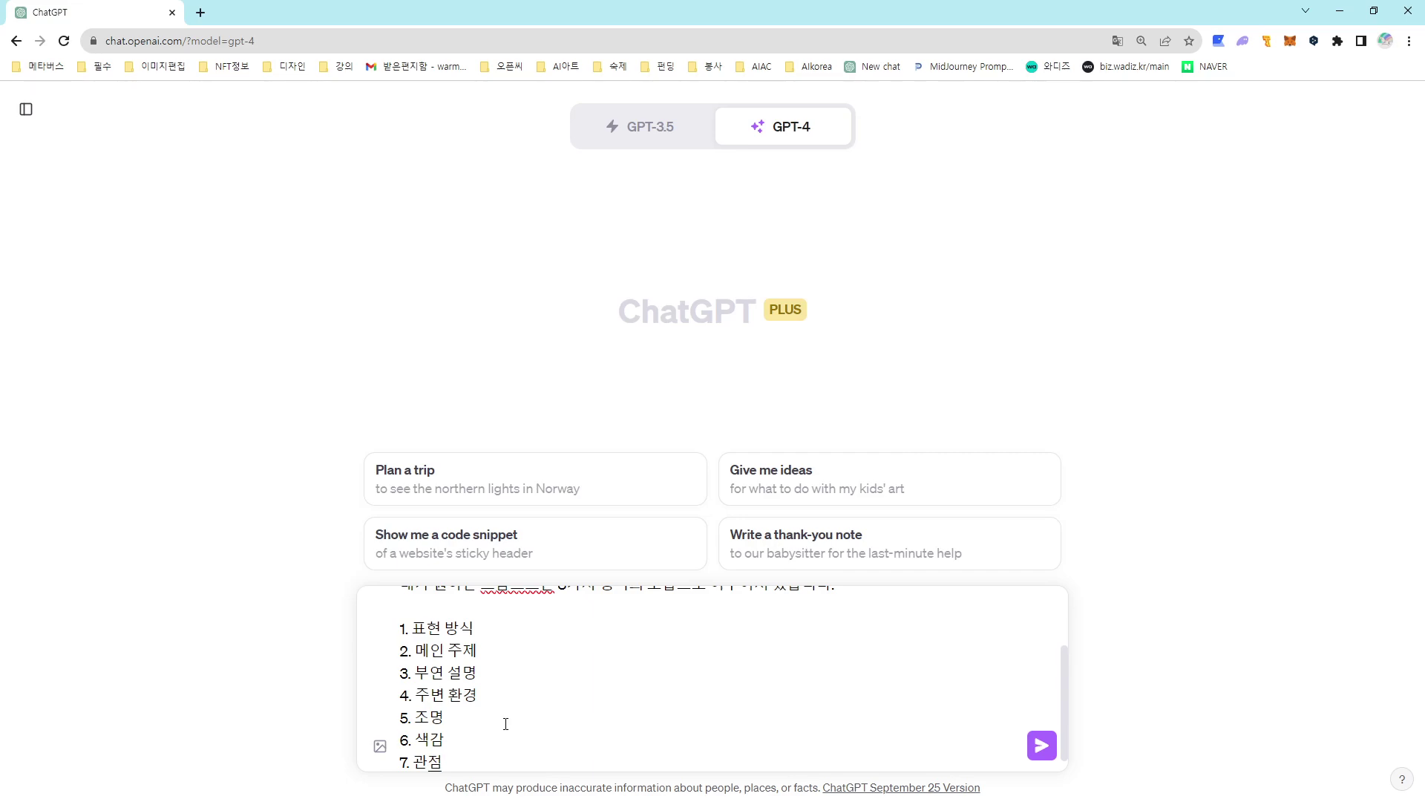
key(shift+Return)
text(8)
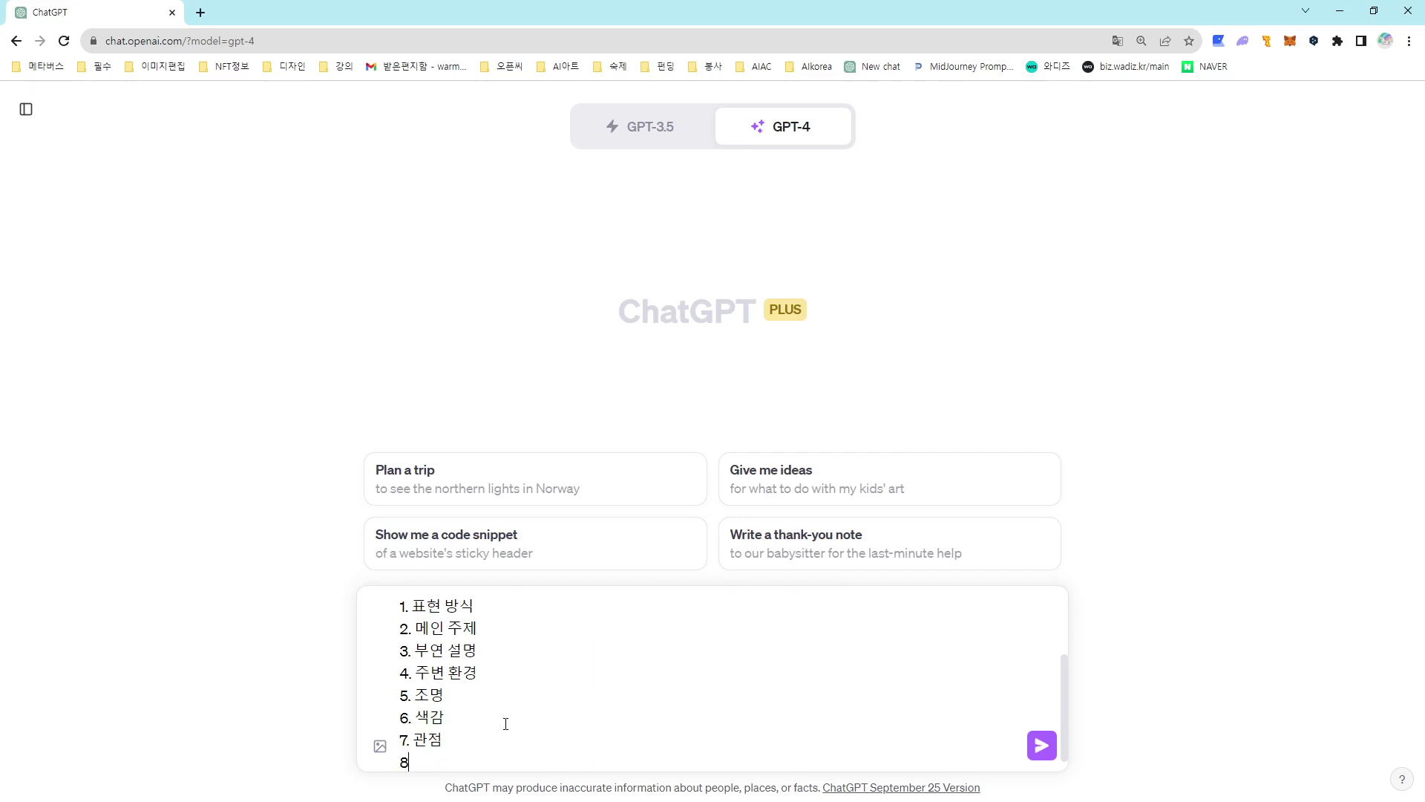
text(. 솥타일)
key(shift+Return)
key(shift+Return)
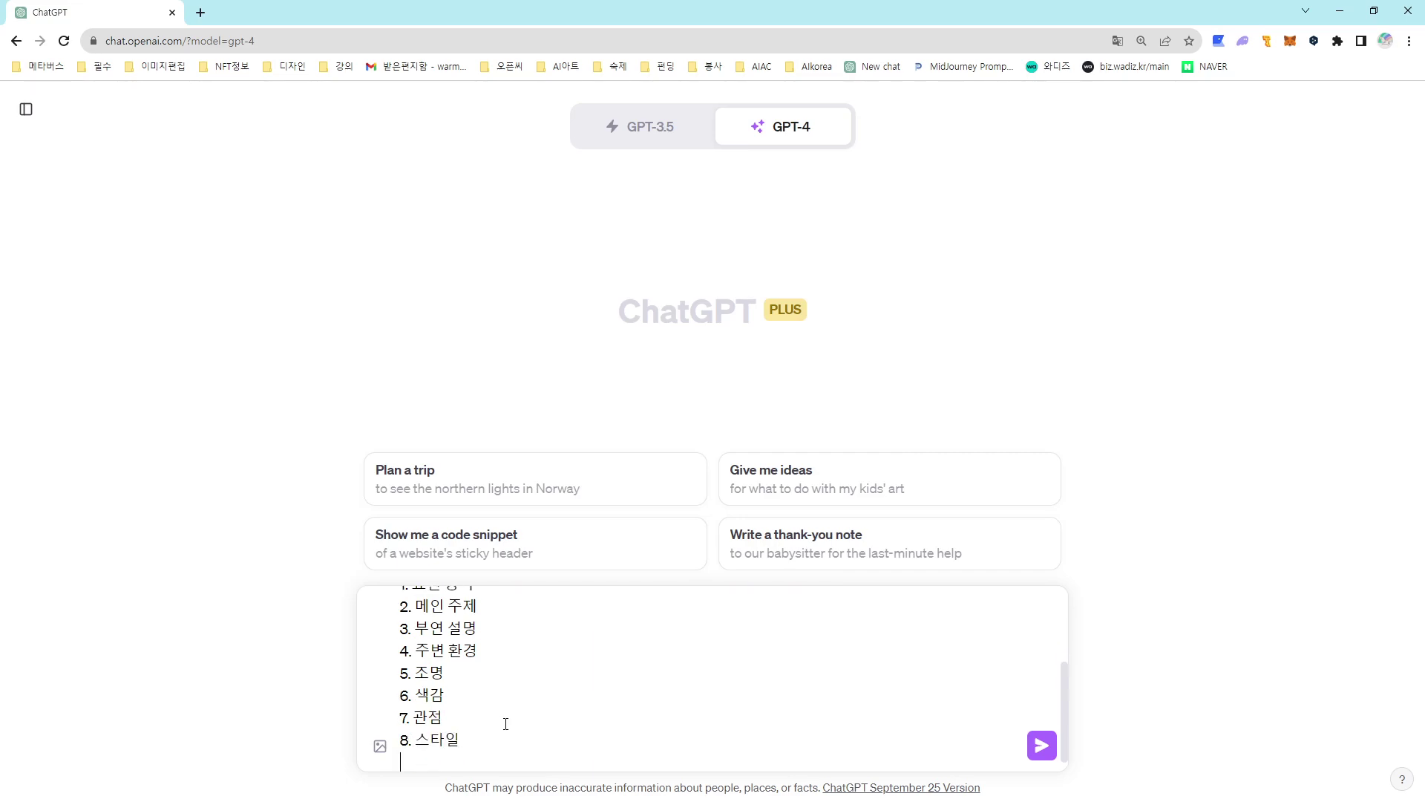
Begin the closing request below the list with "위의 형식을 기억하여"
text(위의 )
text(형식을 기억항)
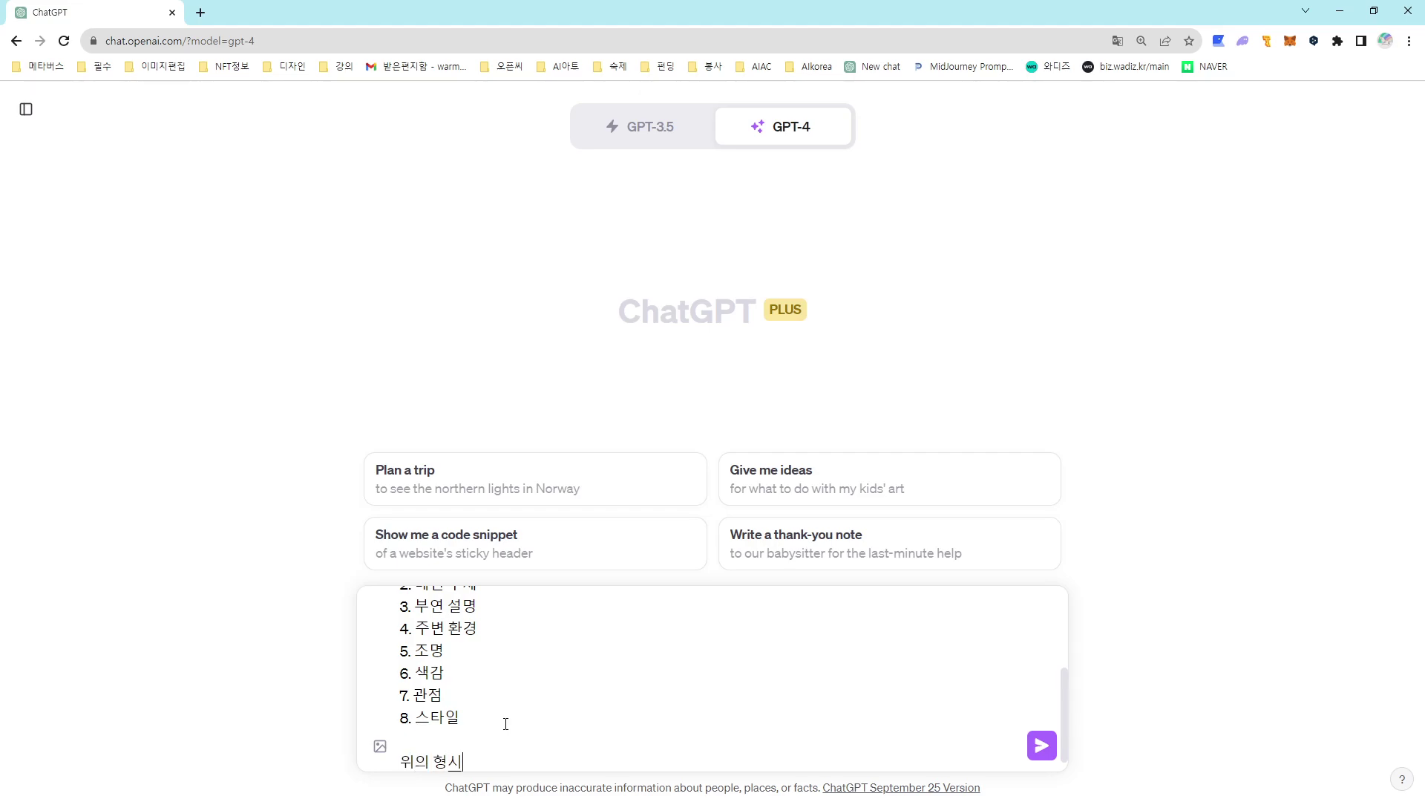
text(여)
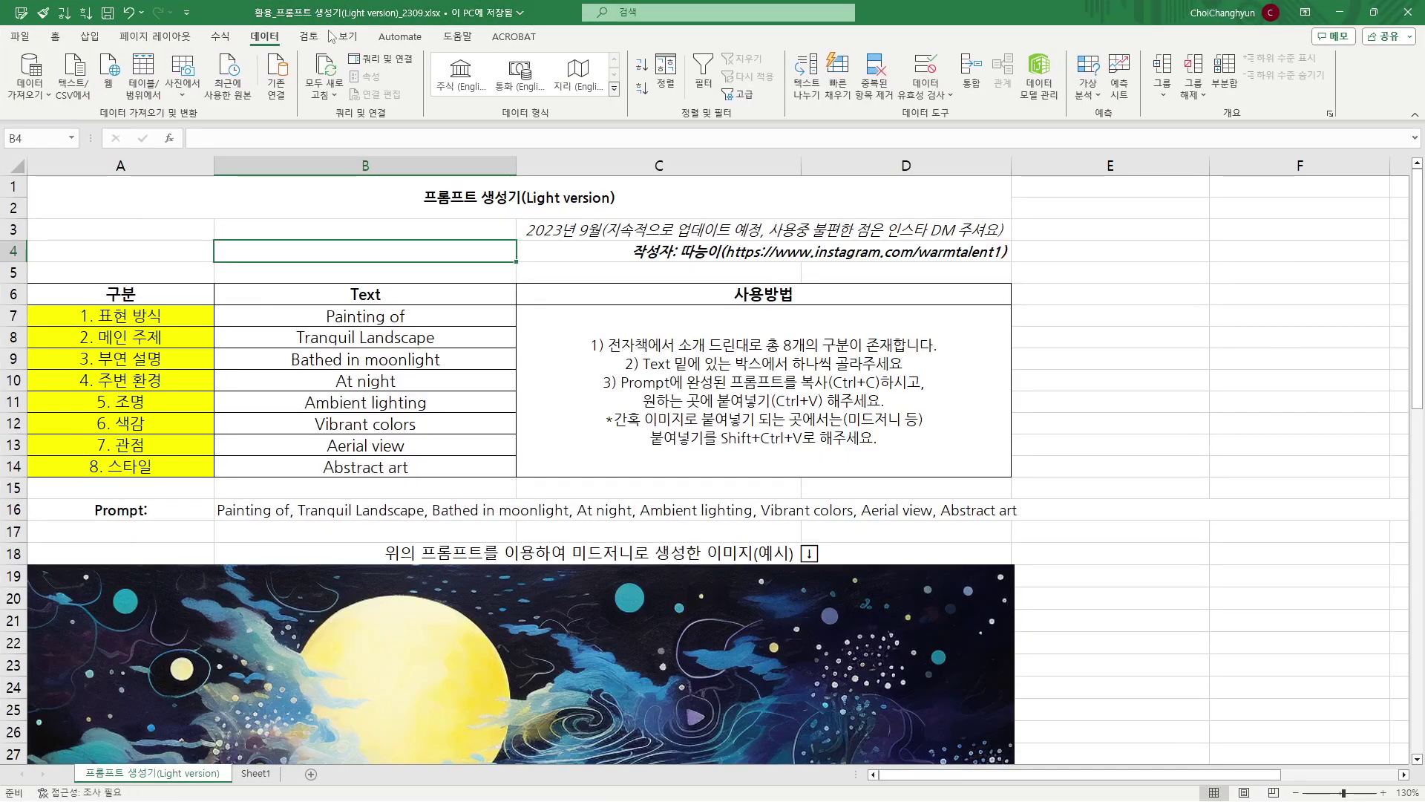
Switch to the Excel prompt generator, copy the combined prompt in B16, and paste it after "위의 형식을 기억하여" in the ChatGPT message
drag(425, 316, 416, 467)
drag(147, 318, 132, 467)
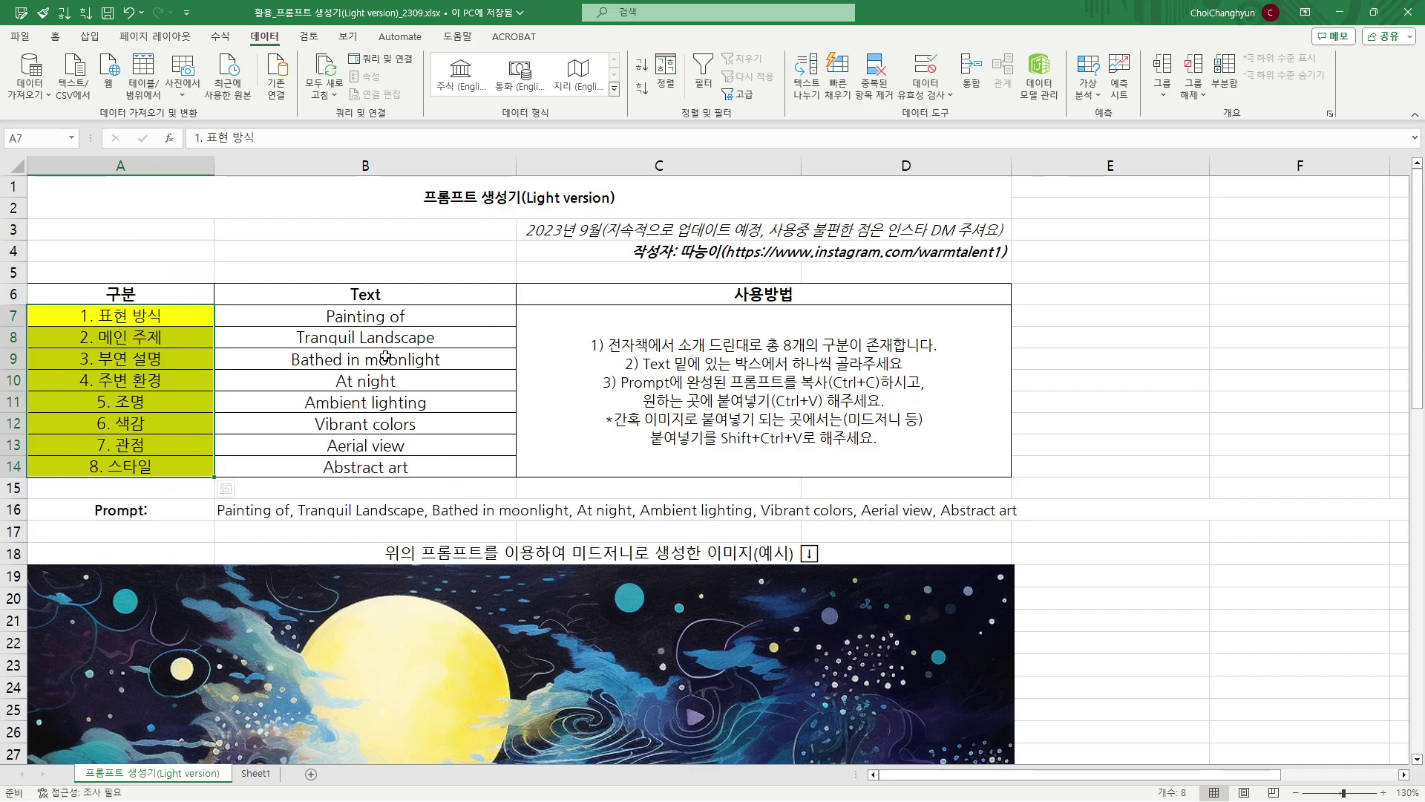
click(277, 514)
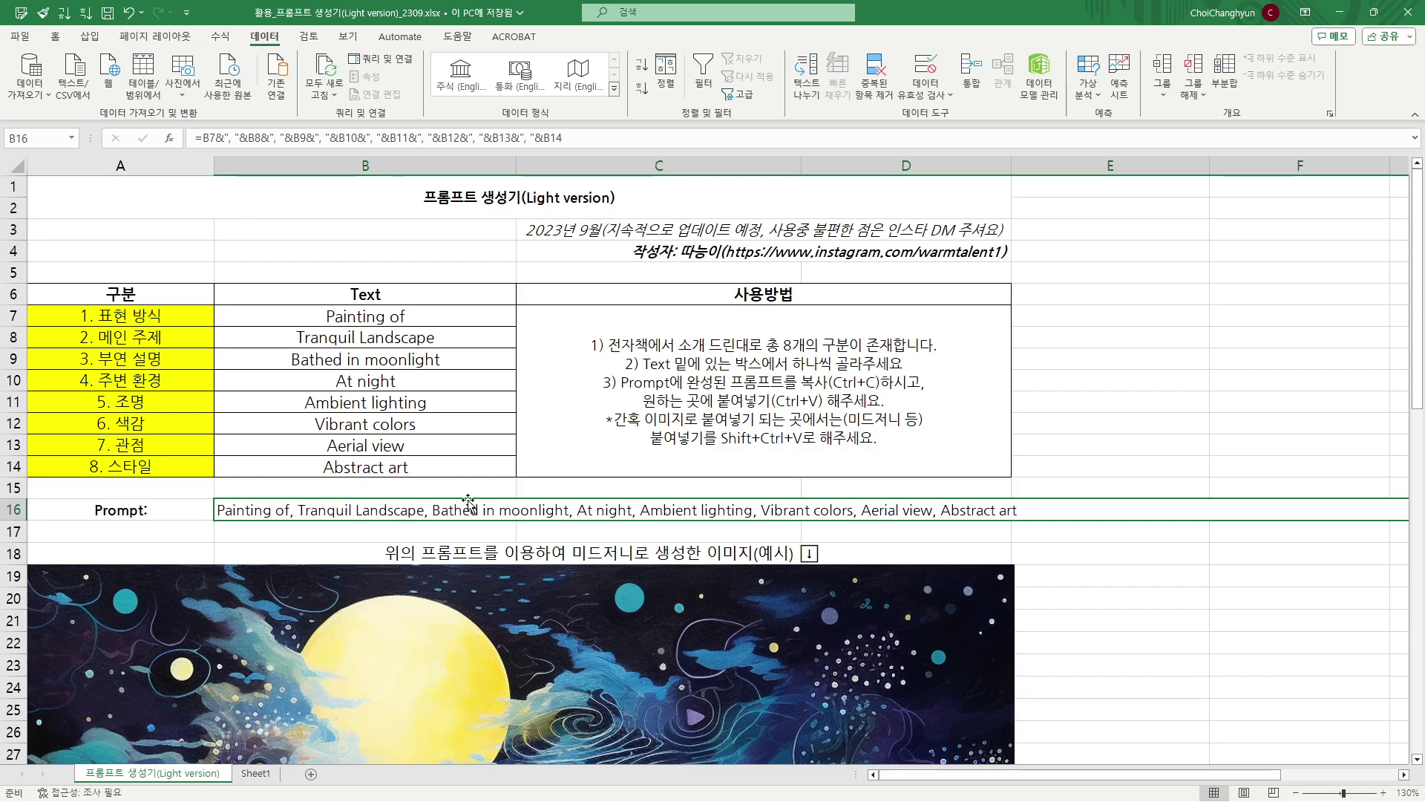
key(ctrl+c)
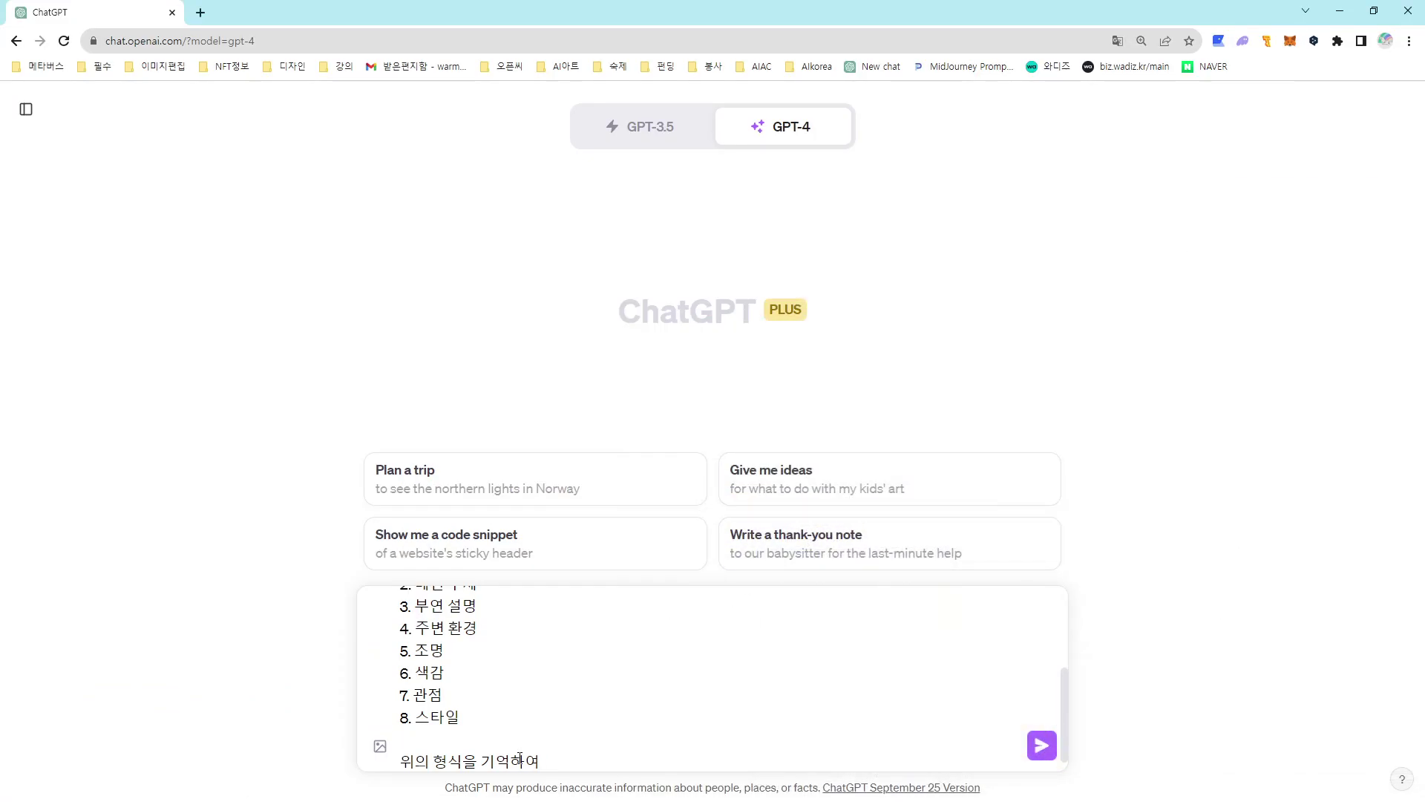
key(ctrl+v)
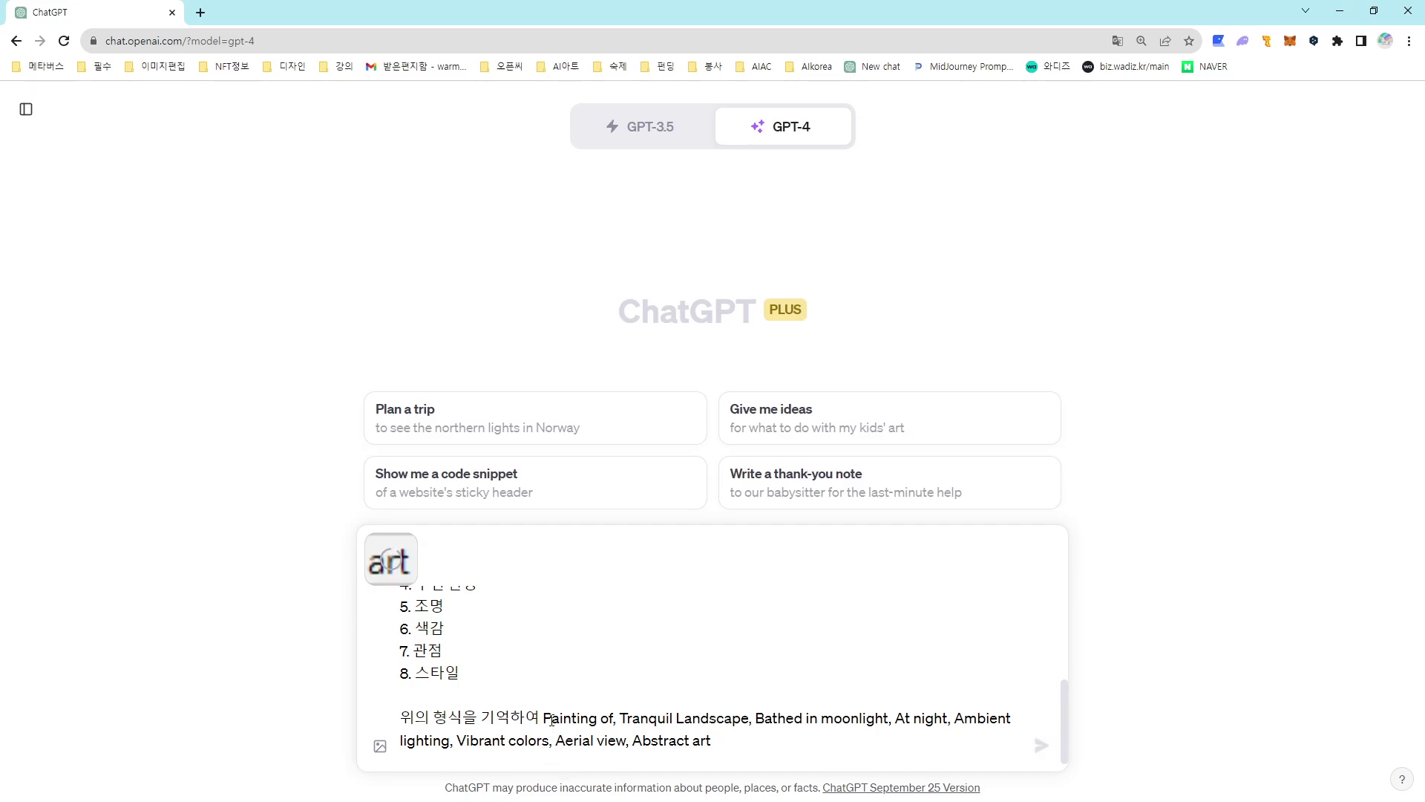
Enclose the pasted example prompt in double quotation marks, with the closing mark directly after "Abstract art"
text(")
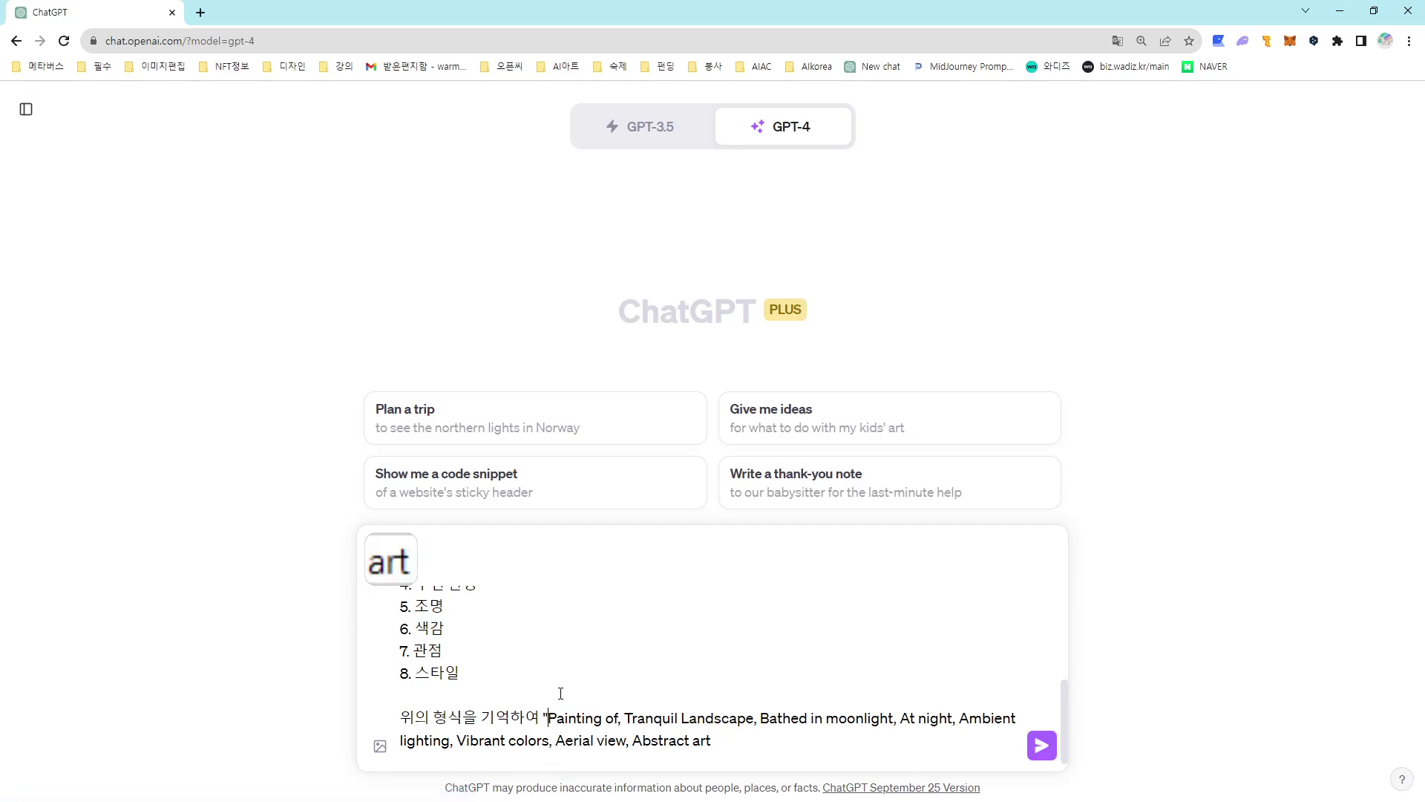
key(Down)
key(shift+Left)
key(shift+Left)
key(shift+Left)
key(shift+Left)
key(shift+Left)
key(shift+Left)
key(shift+Left)
key(shift+Left)
key(shift+Left)
key(shift+Left)
key(shift+Left)
key(shift+Left)
key(shift+Left)
key(shift+Left)
key(shift+Left)
key(shift+Left)
key(shift+Left)
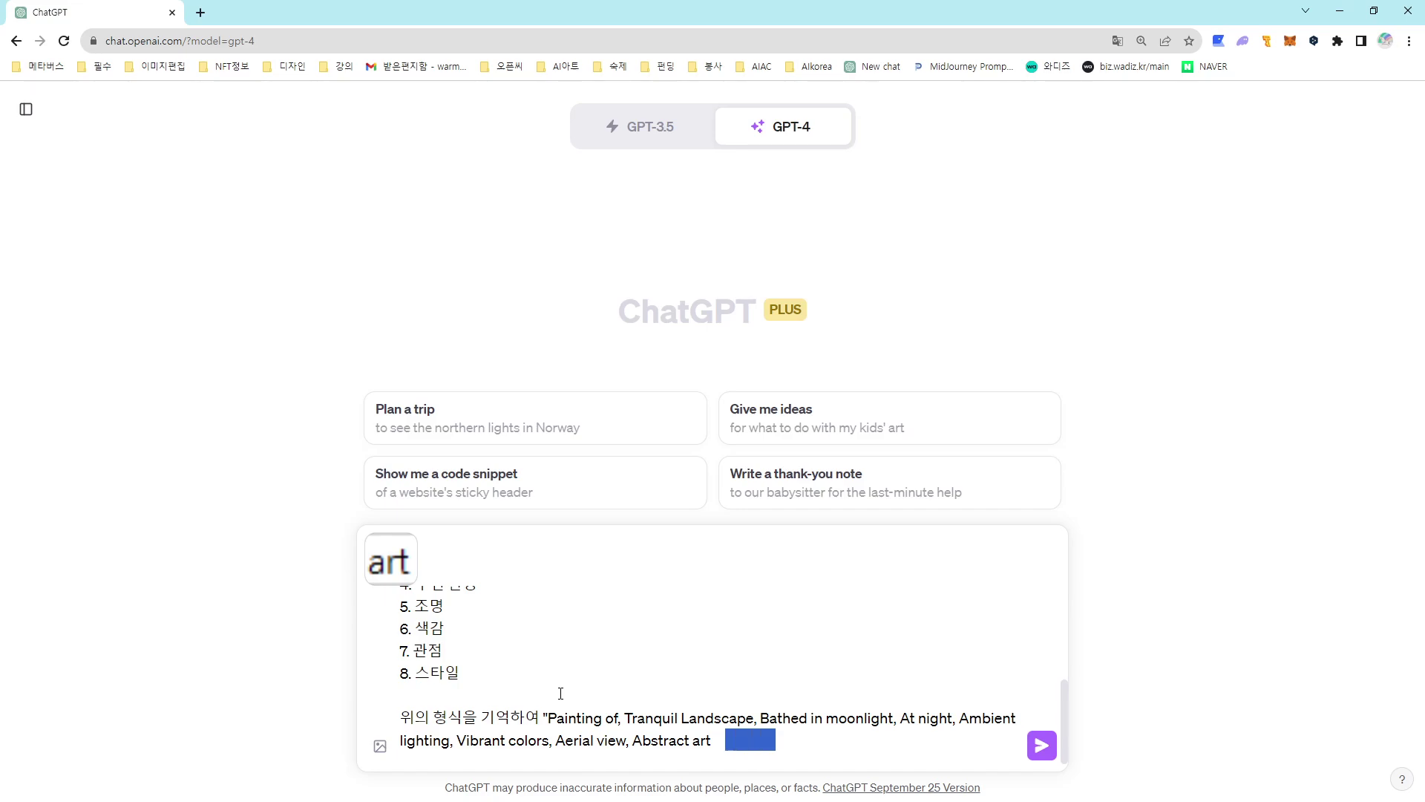
text(")
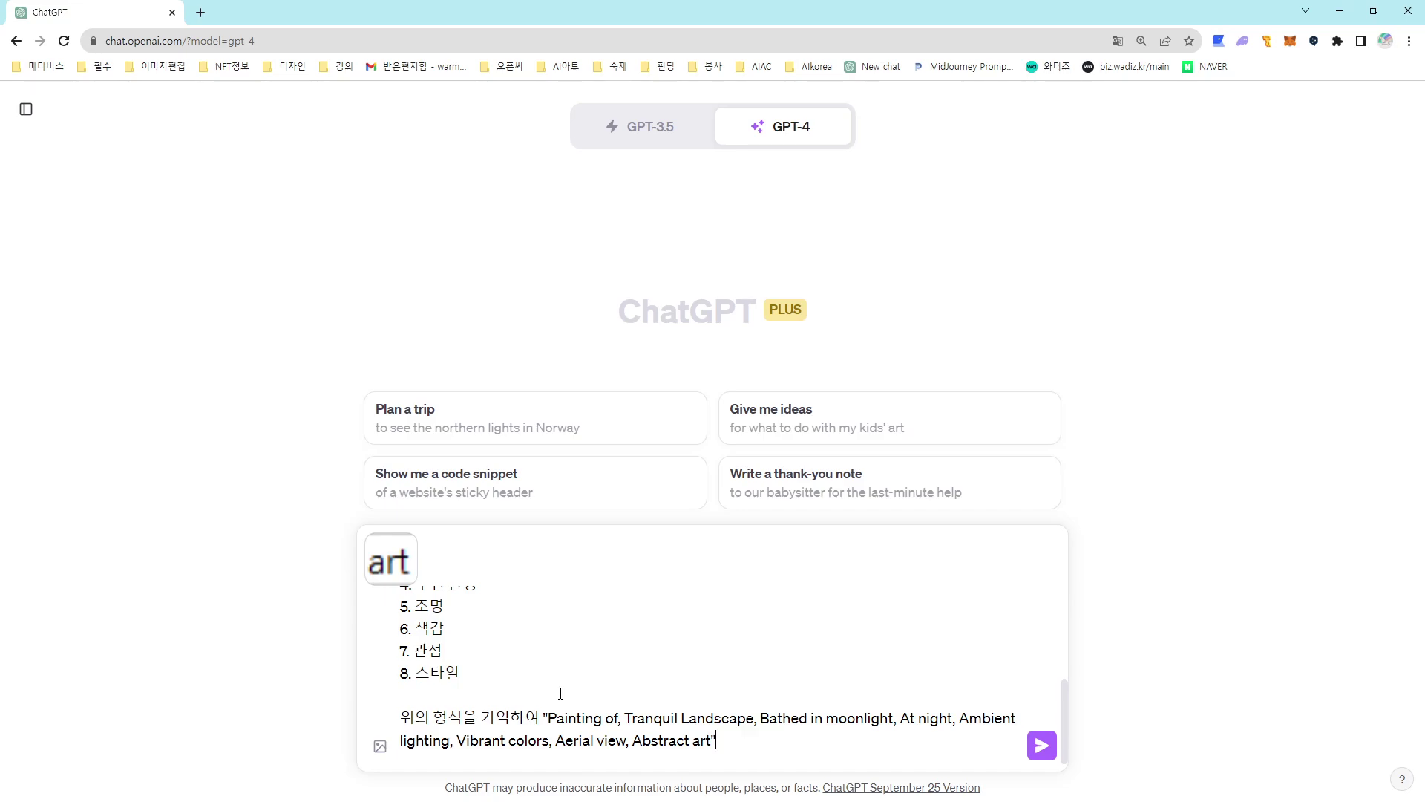
Finish the request with "와 같이 프롬프트를 만들어 줄 수 있을까요?" and send the message
text(와 같이)
text( 프롬프트를 만)
text(들)
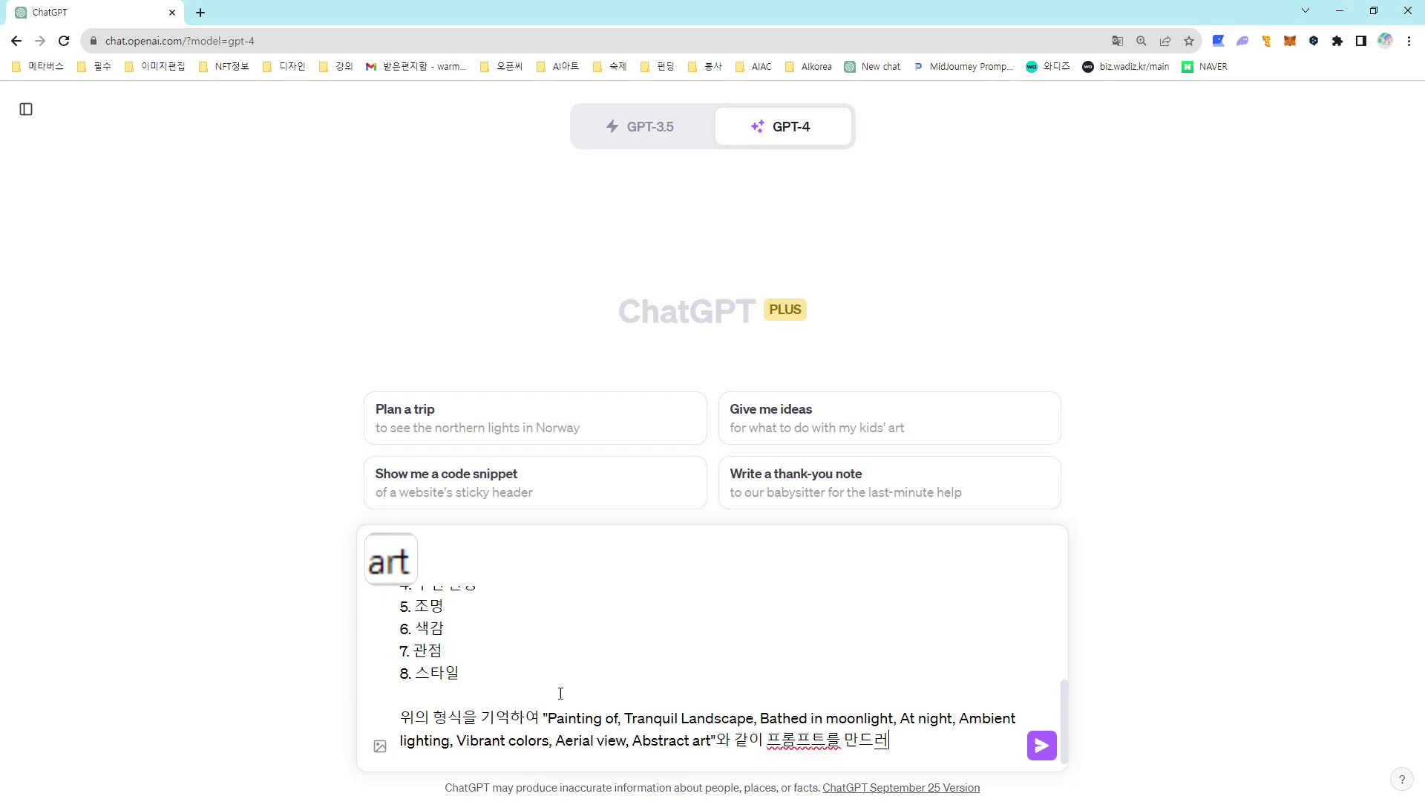
text(어 줄 수 있을깡)
text(요?)
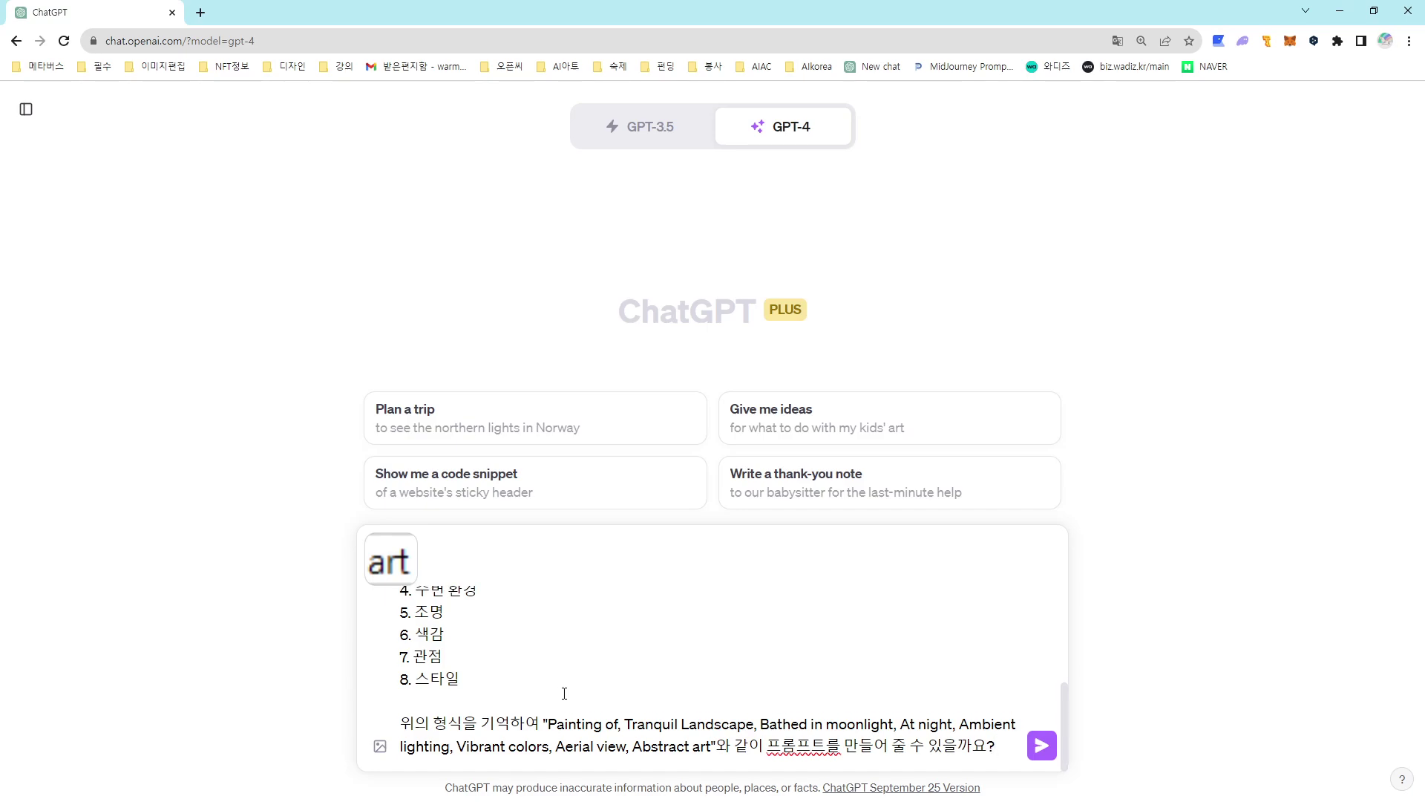
click(1040, 745)
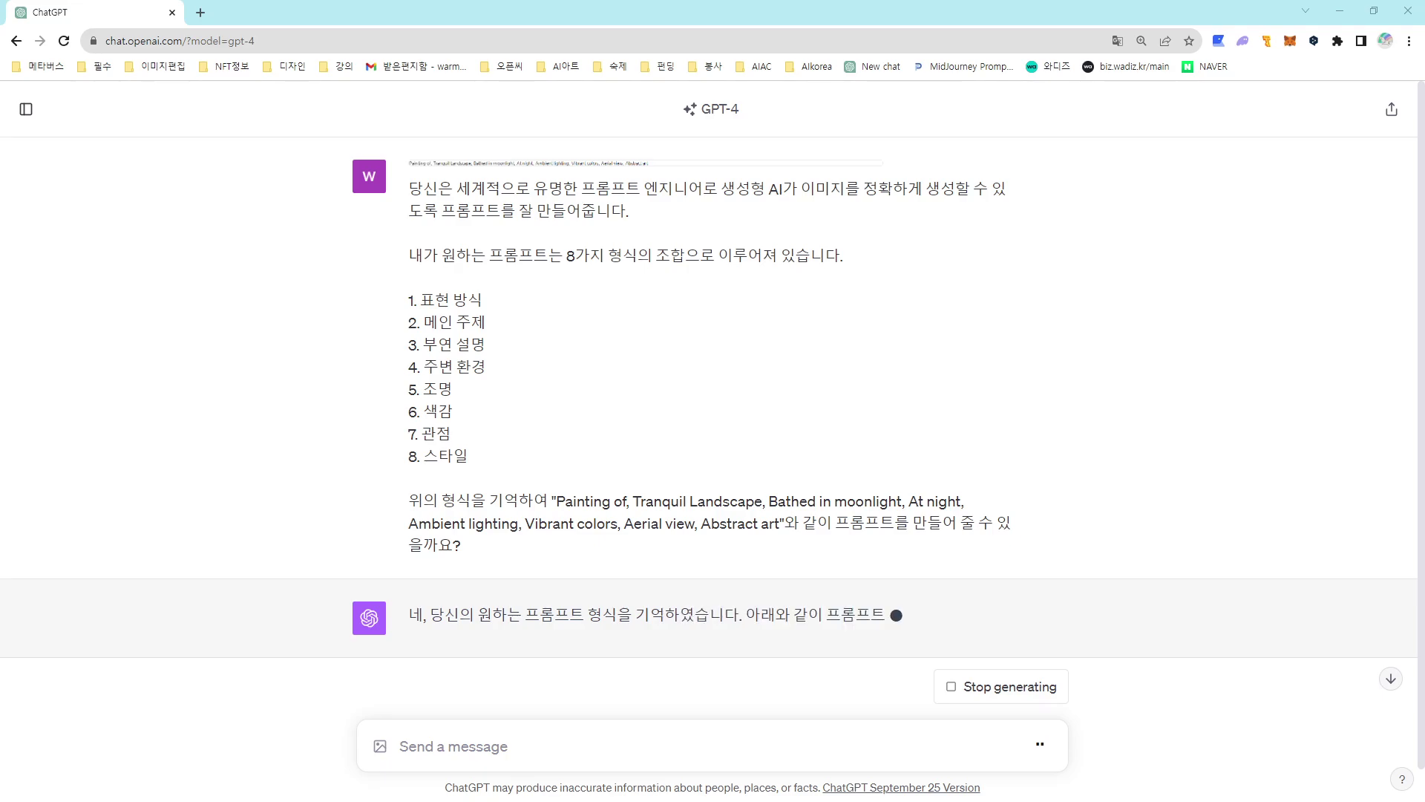
Switch to the PDF e-book and review section 1.2, including its list of the eight prompt parts on page 10
key(alt+Tab)
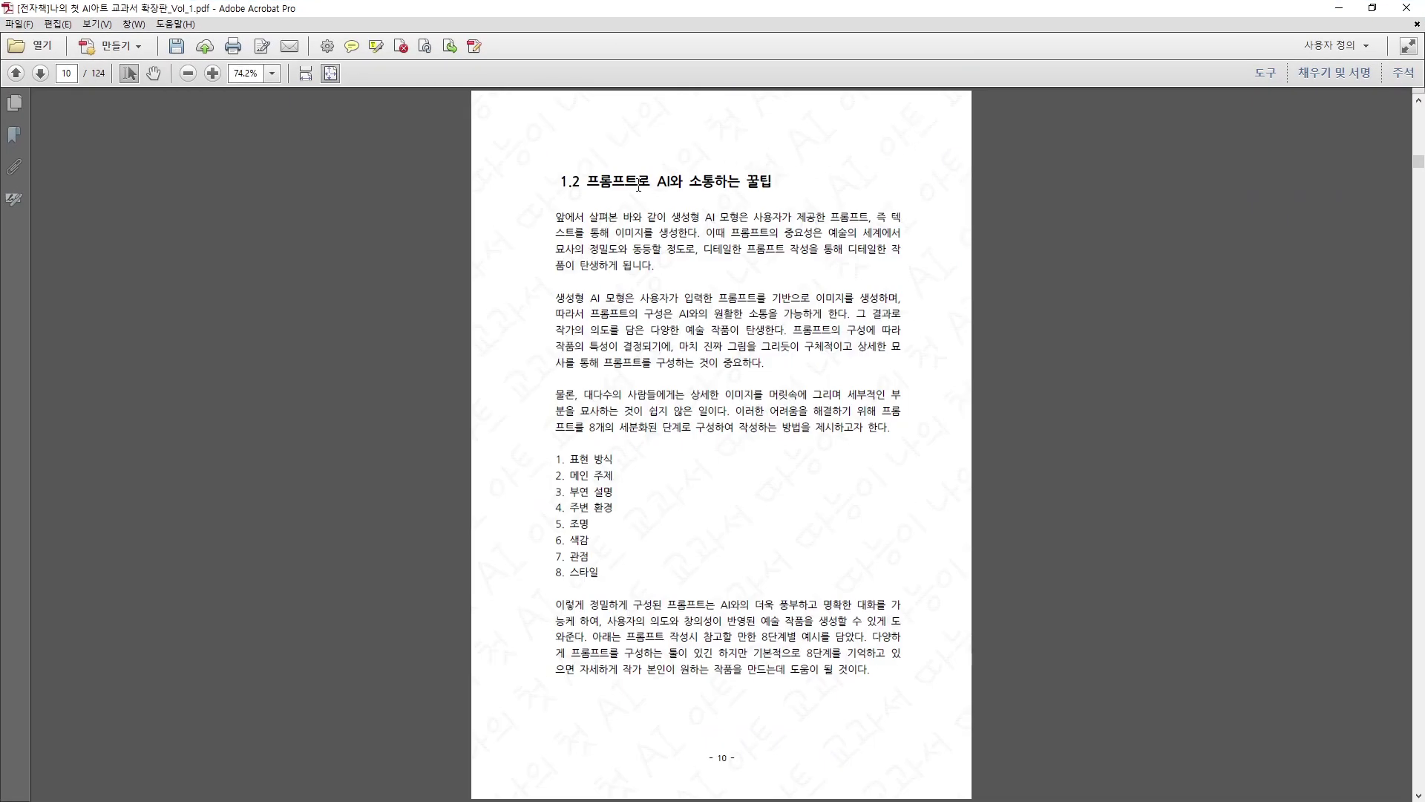
drag(546, 184, 786, 176)
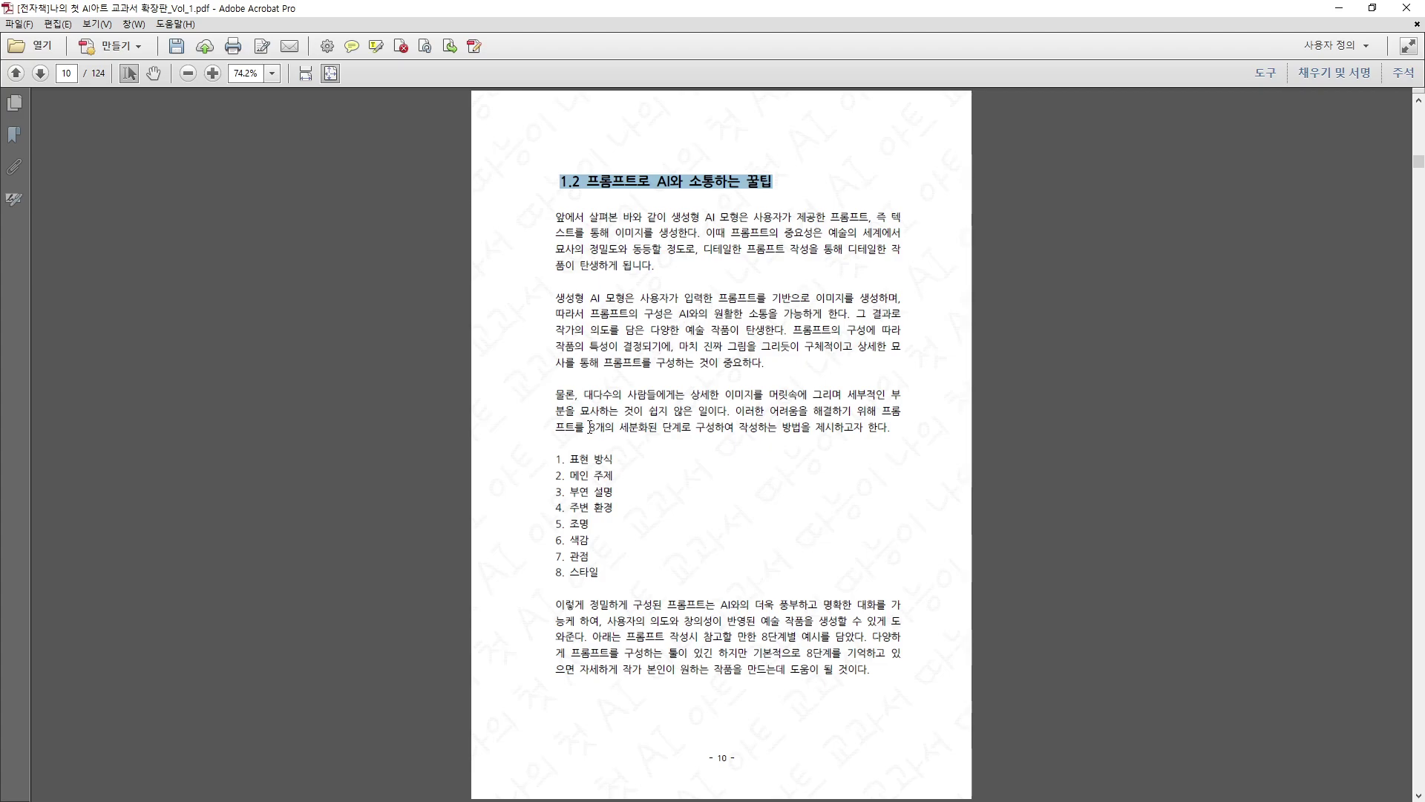
drag(590, 427, 805, 426)
drag(556, 459, 609, 578)
Examine the e-book's example pages for 표현 방식, 메인 주제 and 부연 설명, and recheck the section 1.2 text
scroll(612, 579, down, 1)
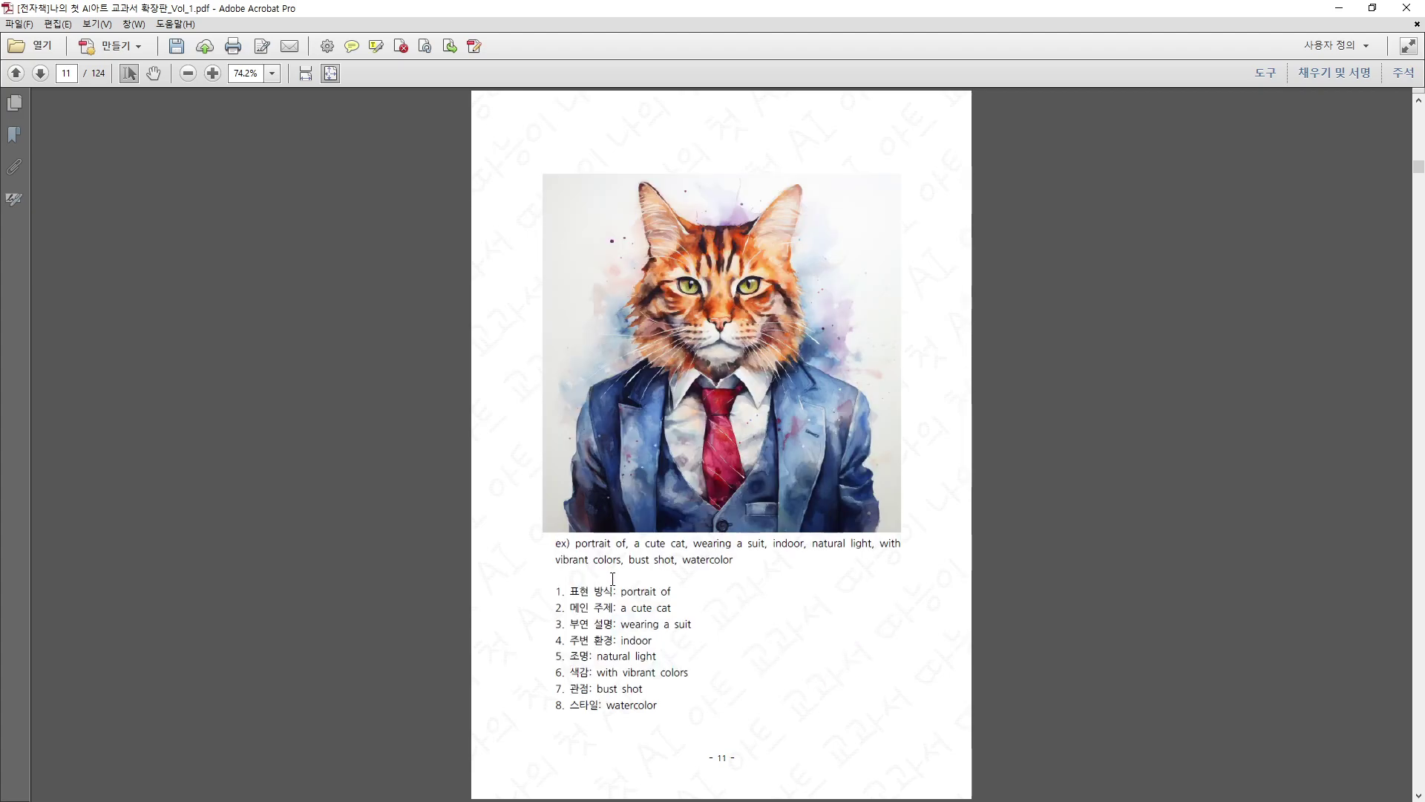
scroll(638, 518, down, 1)
drag(664, 183, 746, 676)
scroll(758, 539, down, 1)
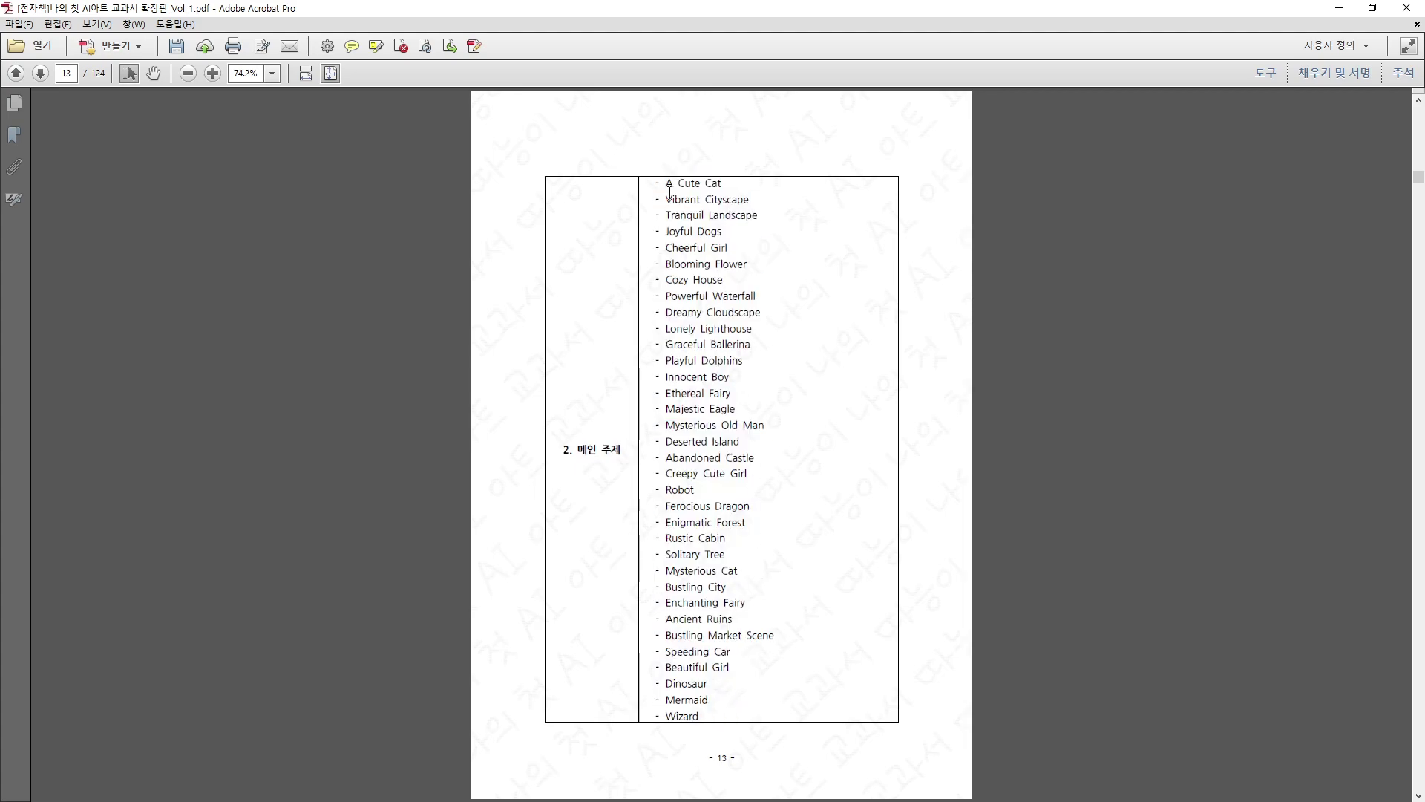
drag(666, 183, 712, 712)
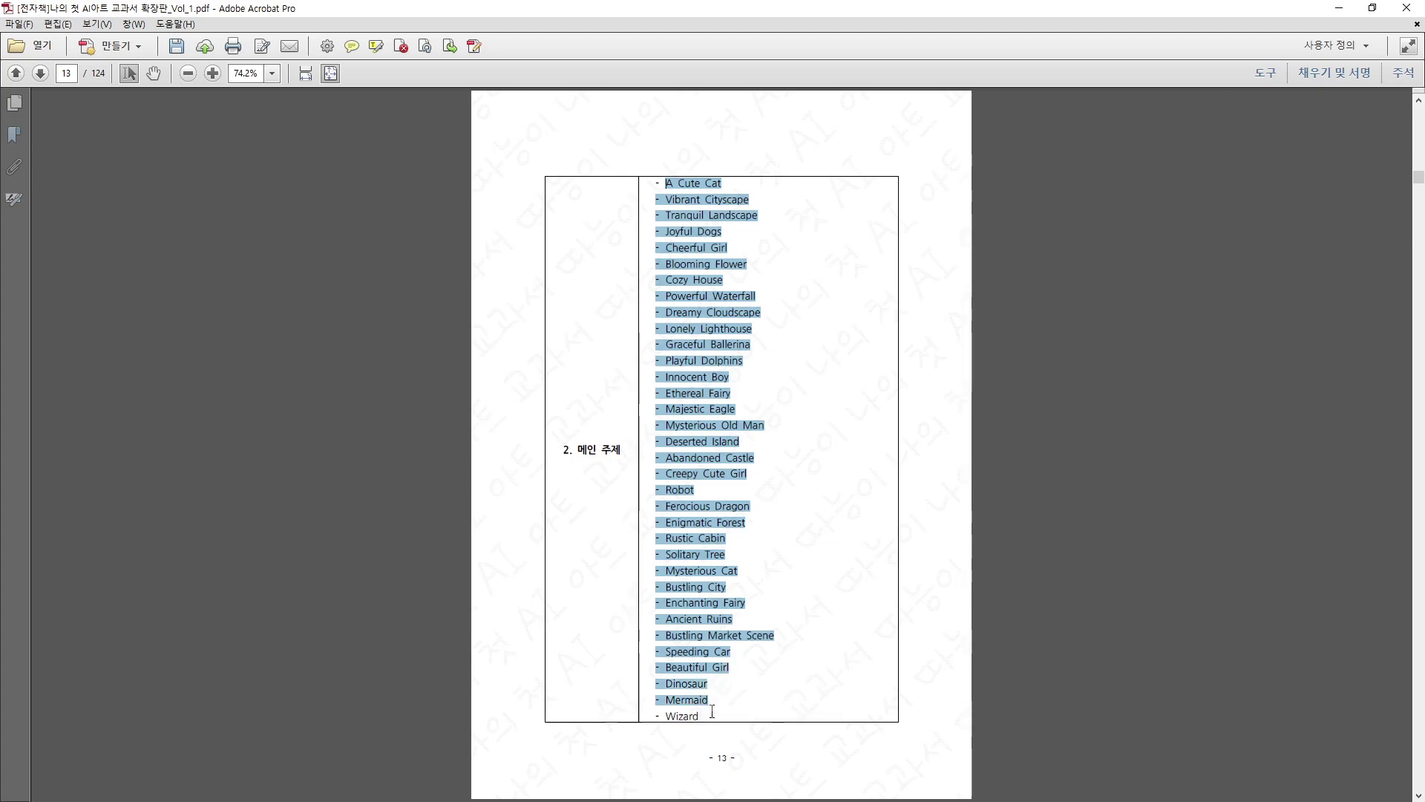
scroll(709, 666, down, 1)
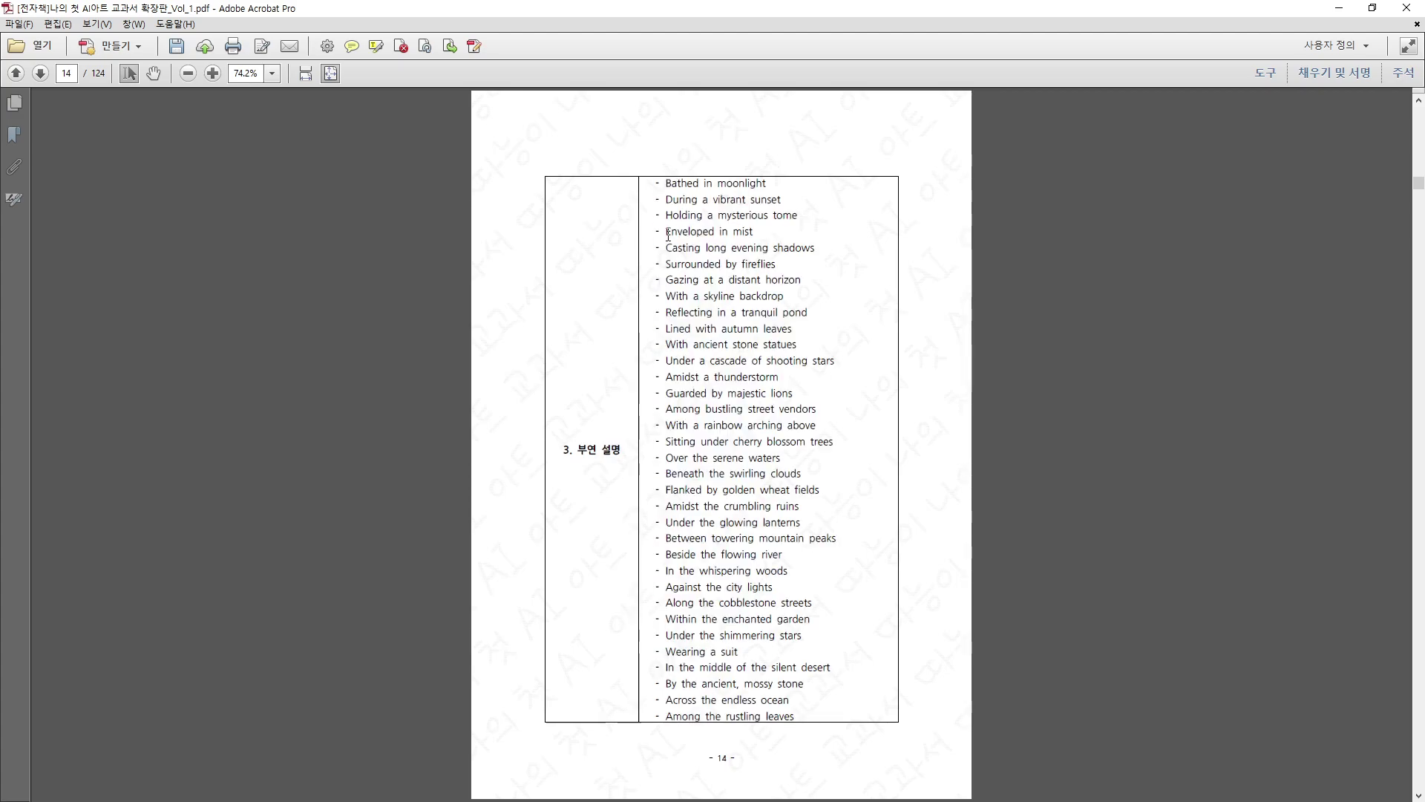
drag(656, 183, 733, 615)
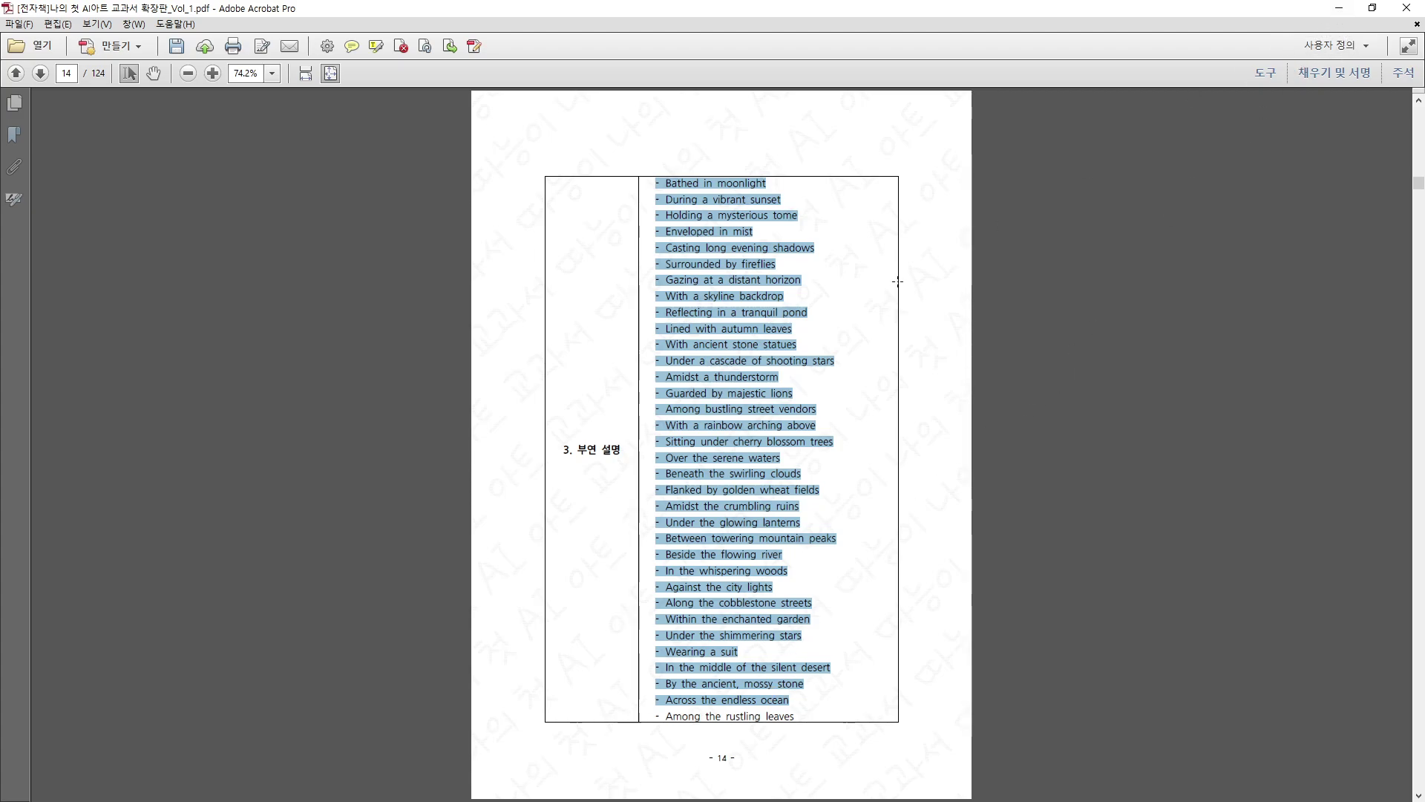
scroll(739, 364, up, 4)
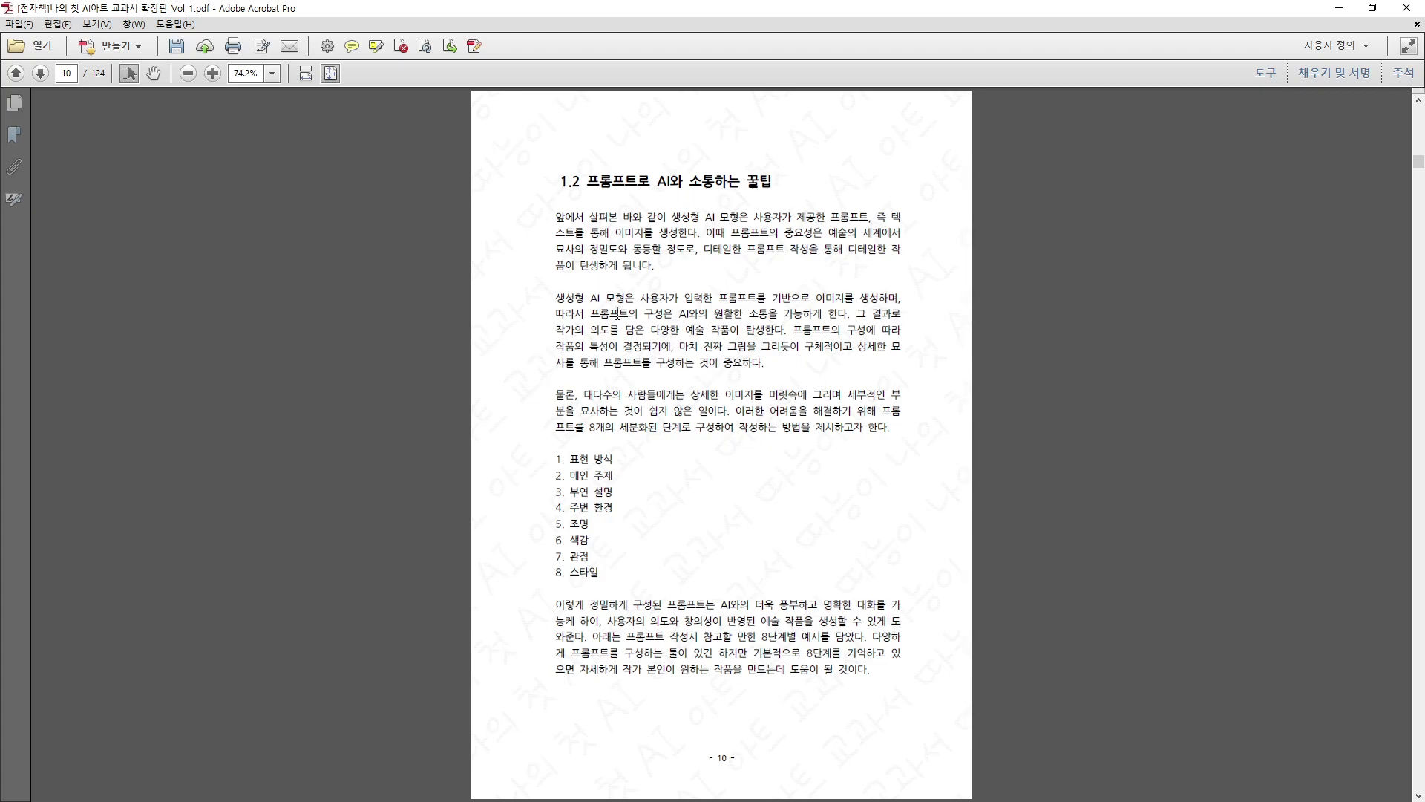
drag(556, 190, 878, 676)
scroll(876, 672, down, 2)
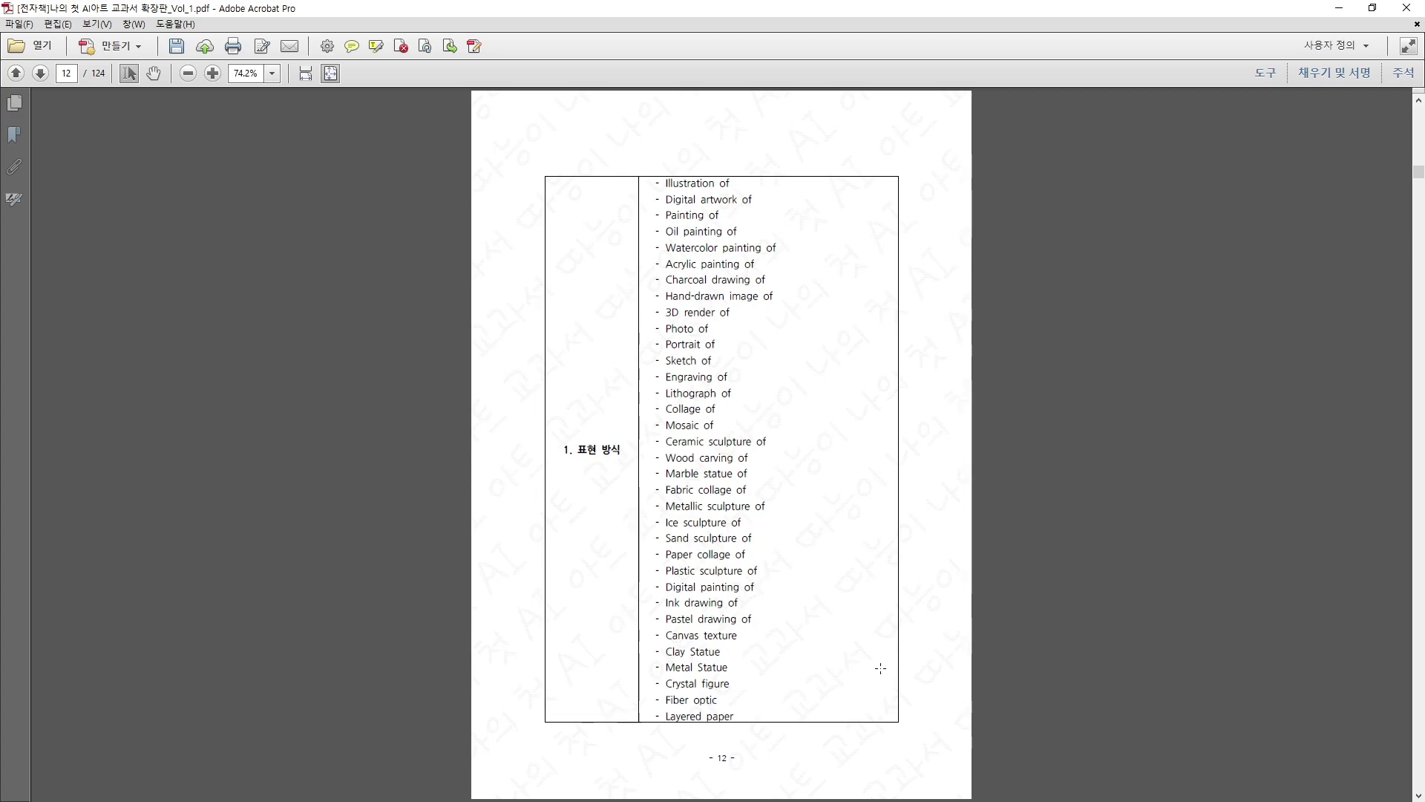
Return to ChatGPT and read through its whole reply, from the eight-part breakdown to the closing sentences
click(1351, 9)
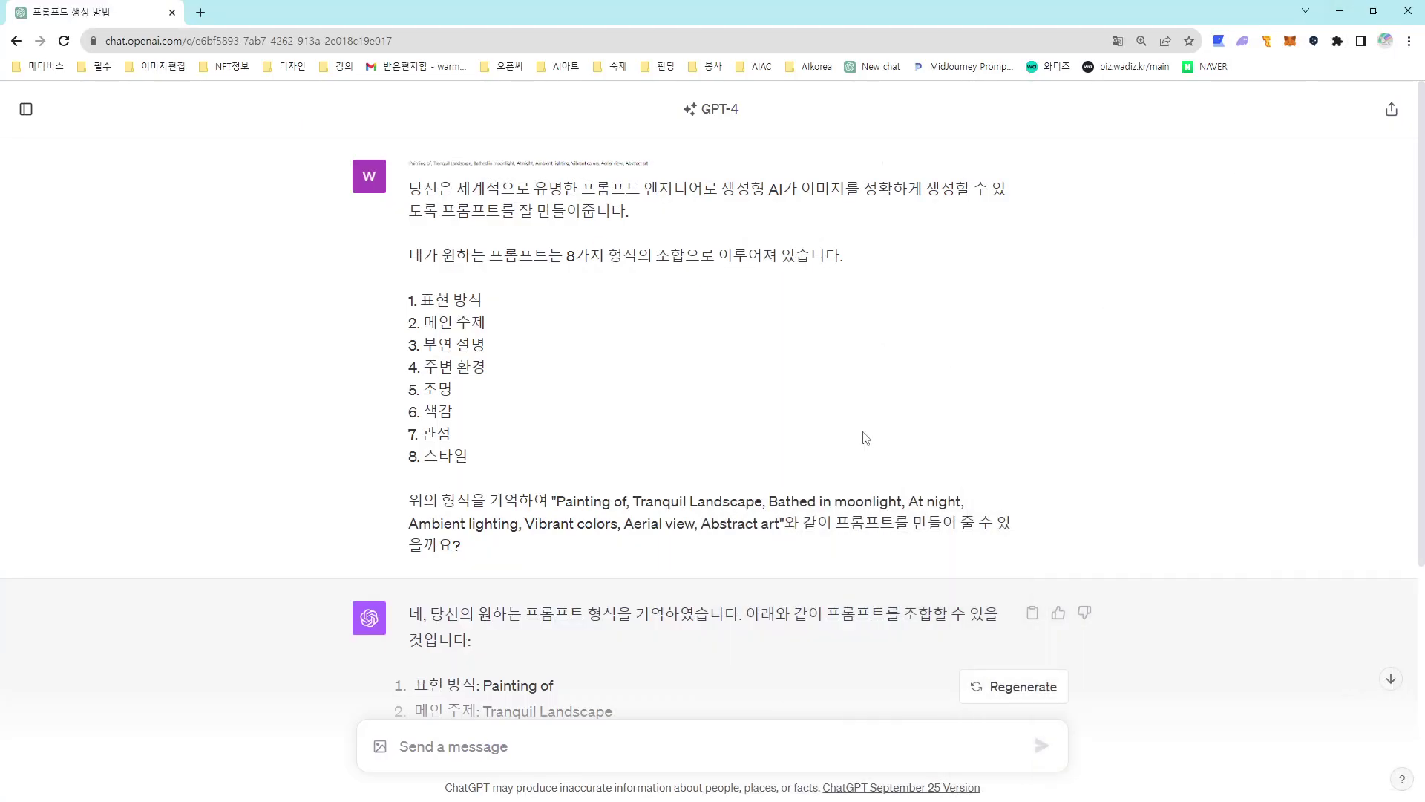
scroll(865, 438, down, 3)
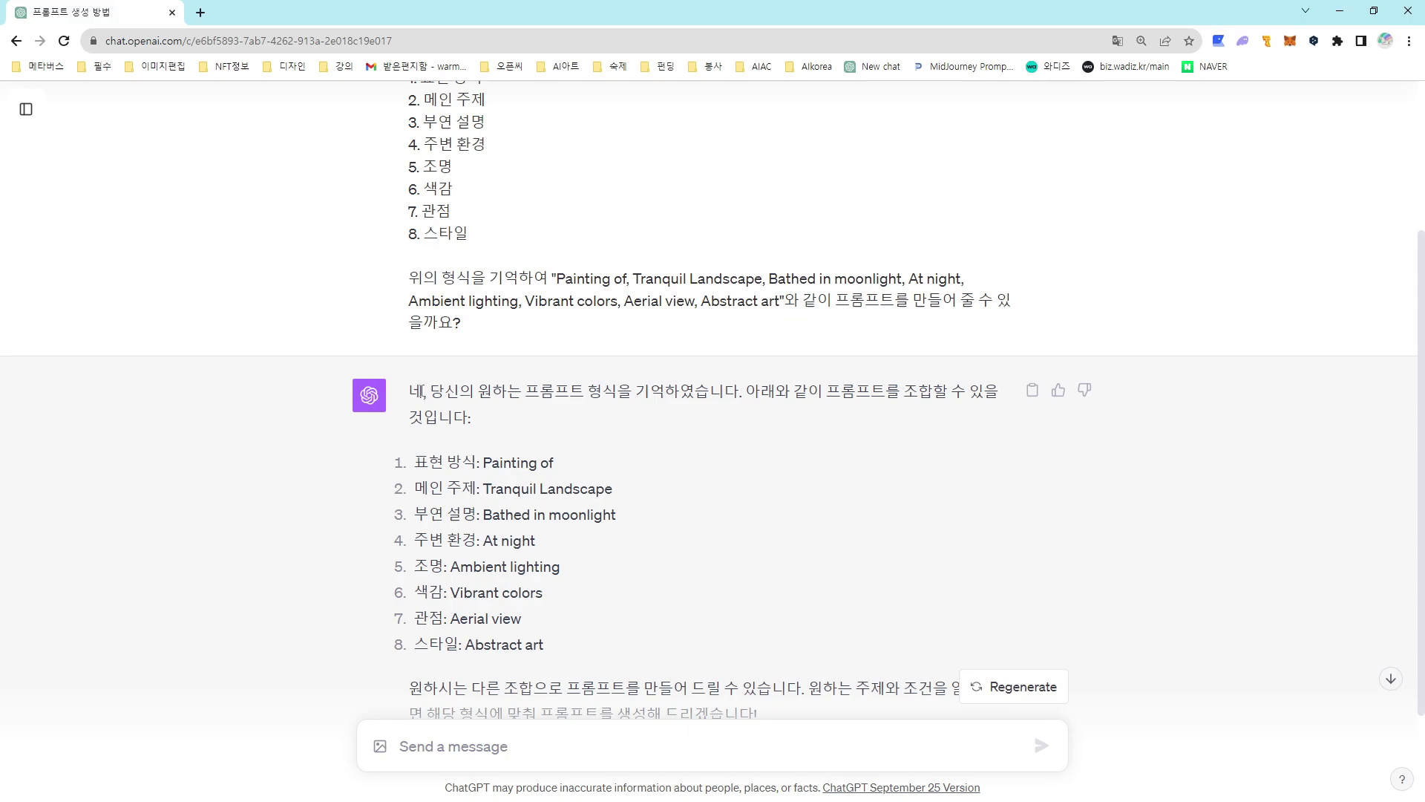
scroll(420, 392, down, 2)
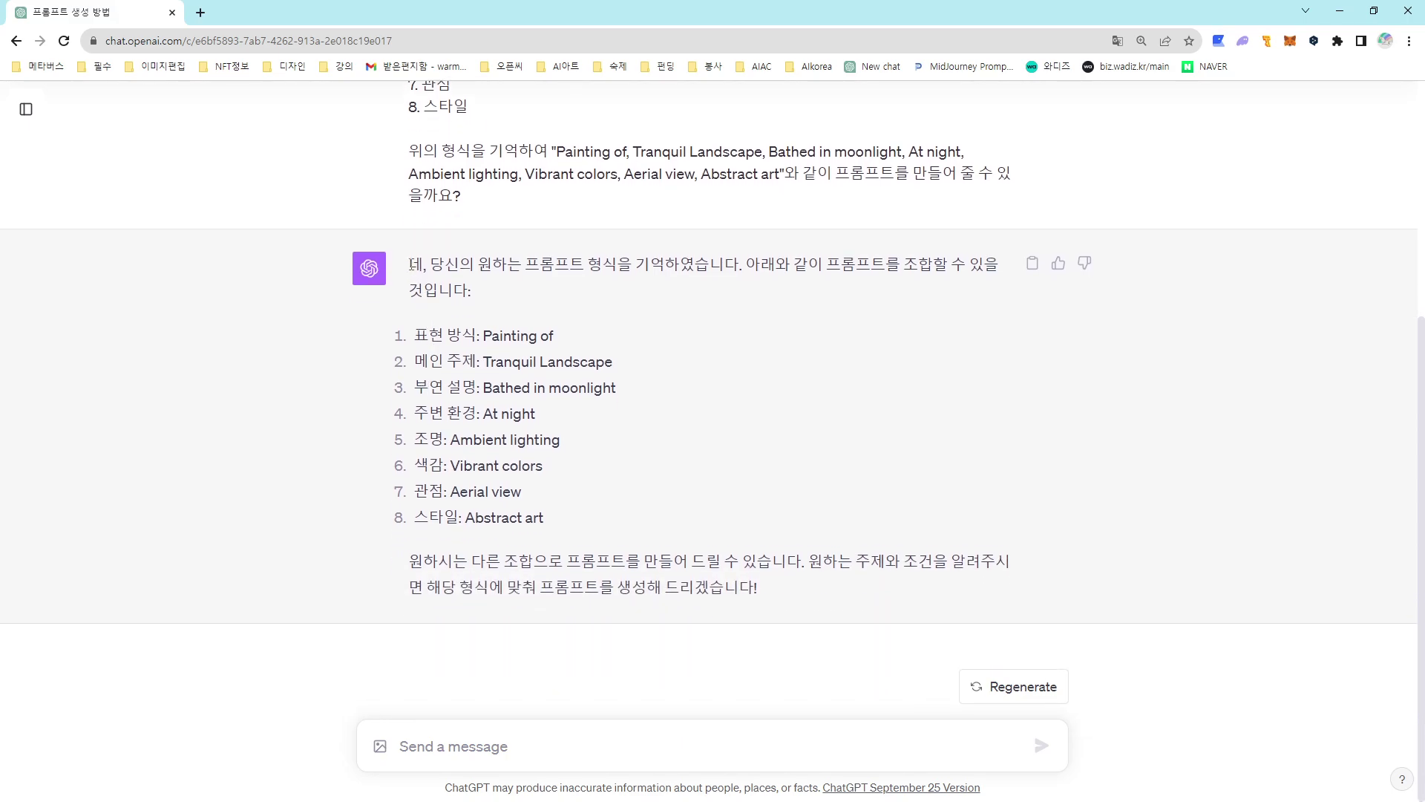
drag(413, 261, 488, 297)
click(456, 323)
drag(407, 342, 577, 518)
click(587, 544)
drag(412, 561, 806, 560)
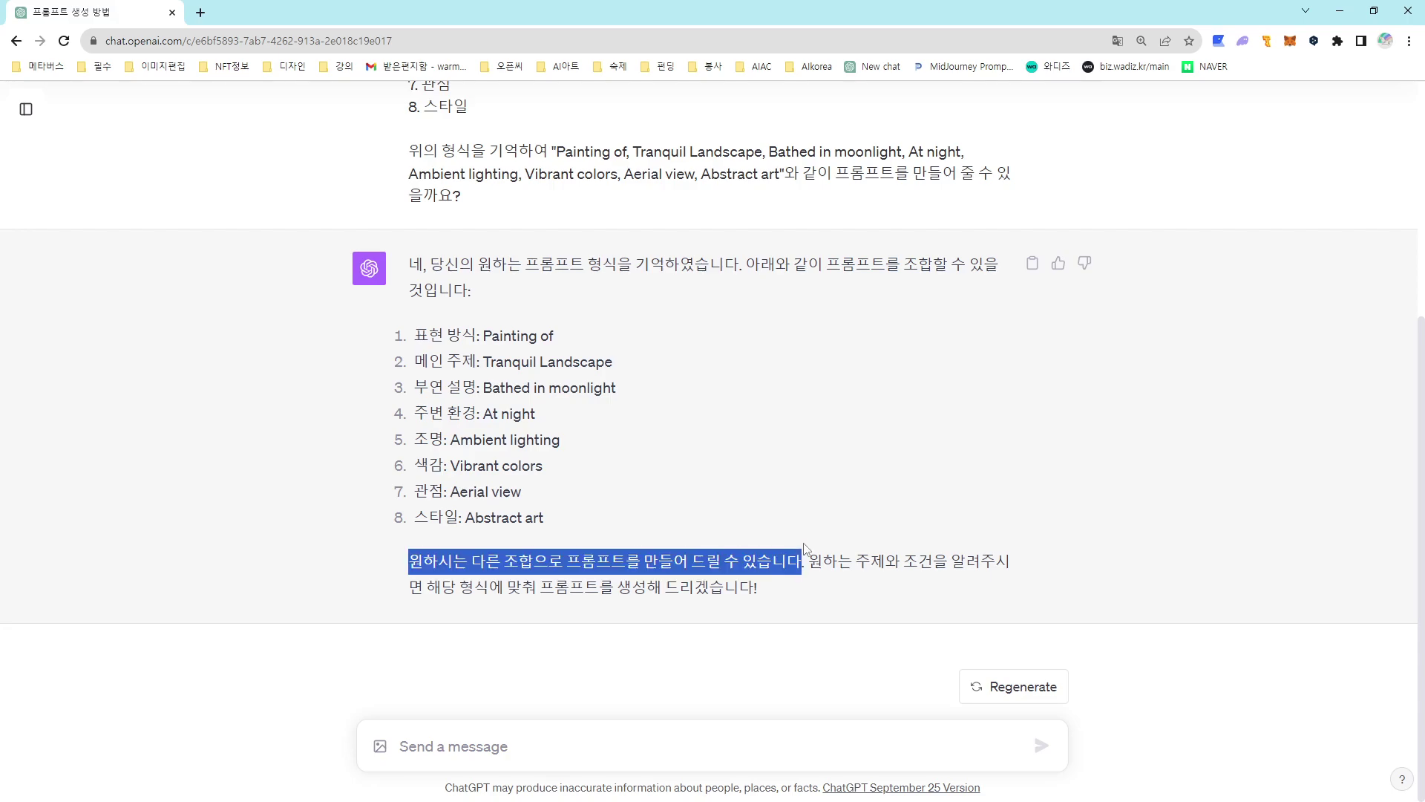
click(845, 563)
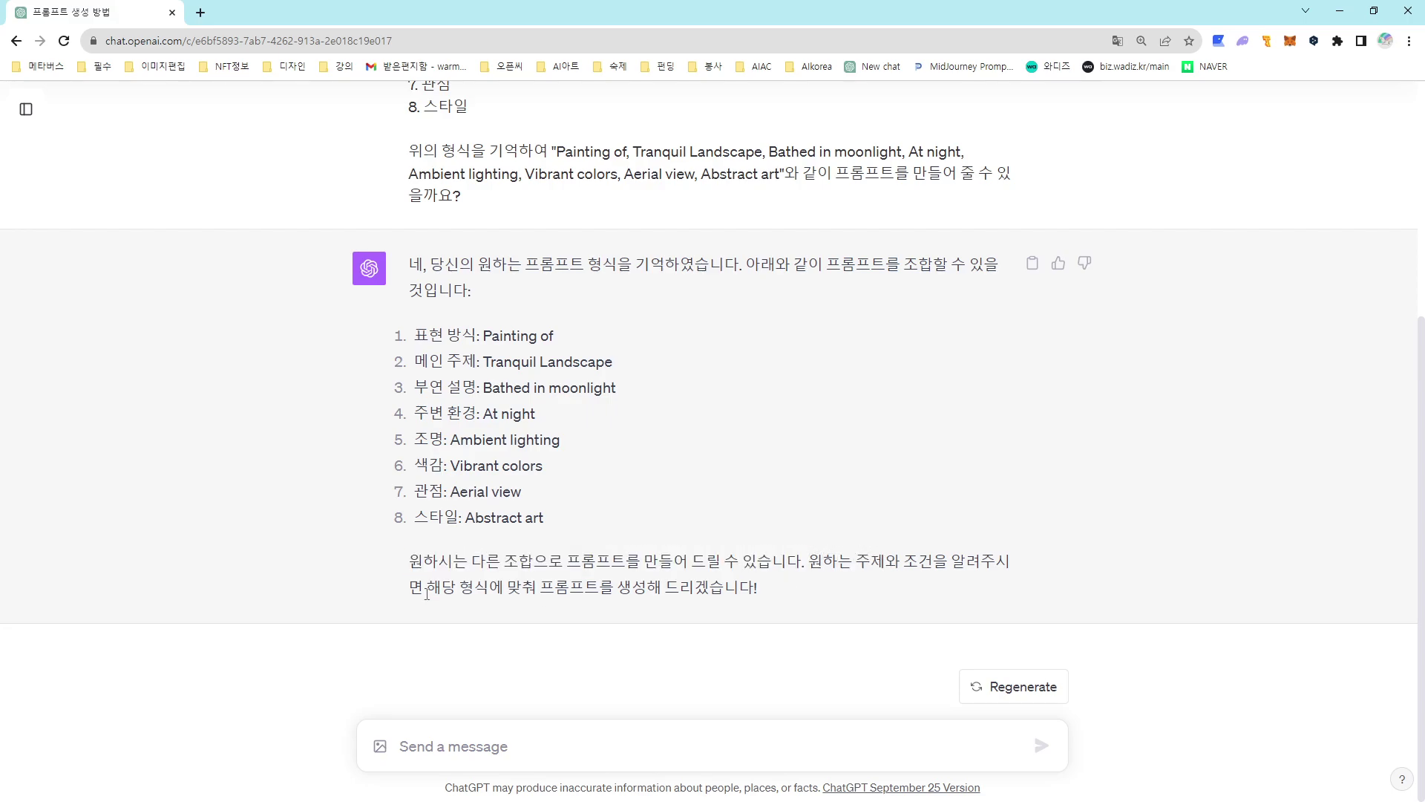
drag(436, 594, 799, 605)
click(794, 605)
drag(772, 601, 413, 265)
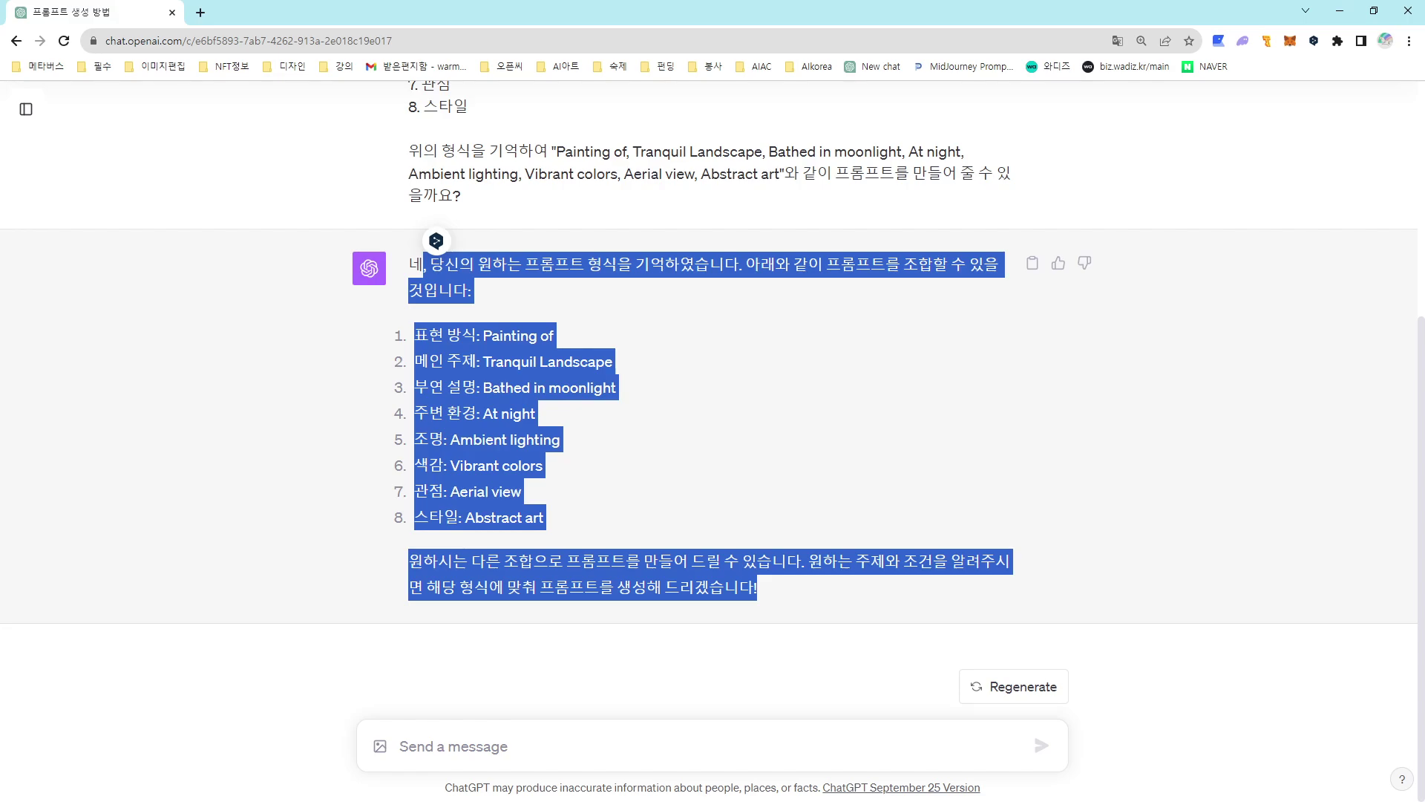
Begin a new message with "우선 1. 표현 방식의 예시입니다. 기억하고 있어주세요." and start a new line below it
click(545, 747)
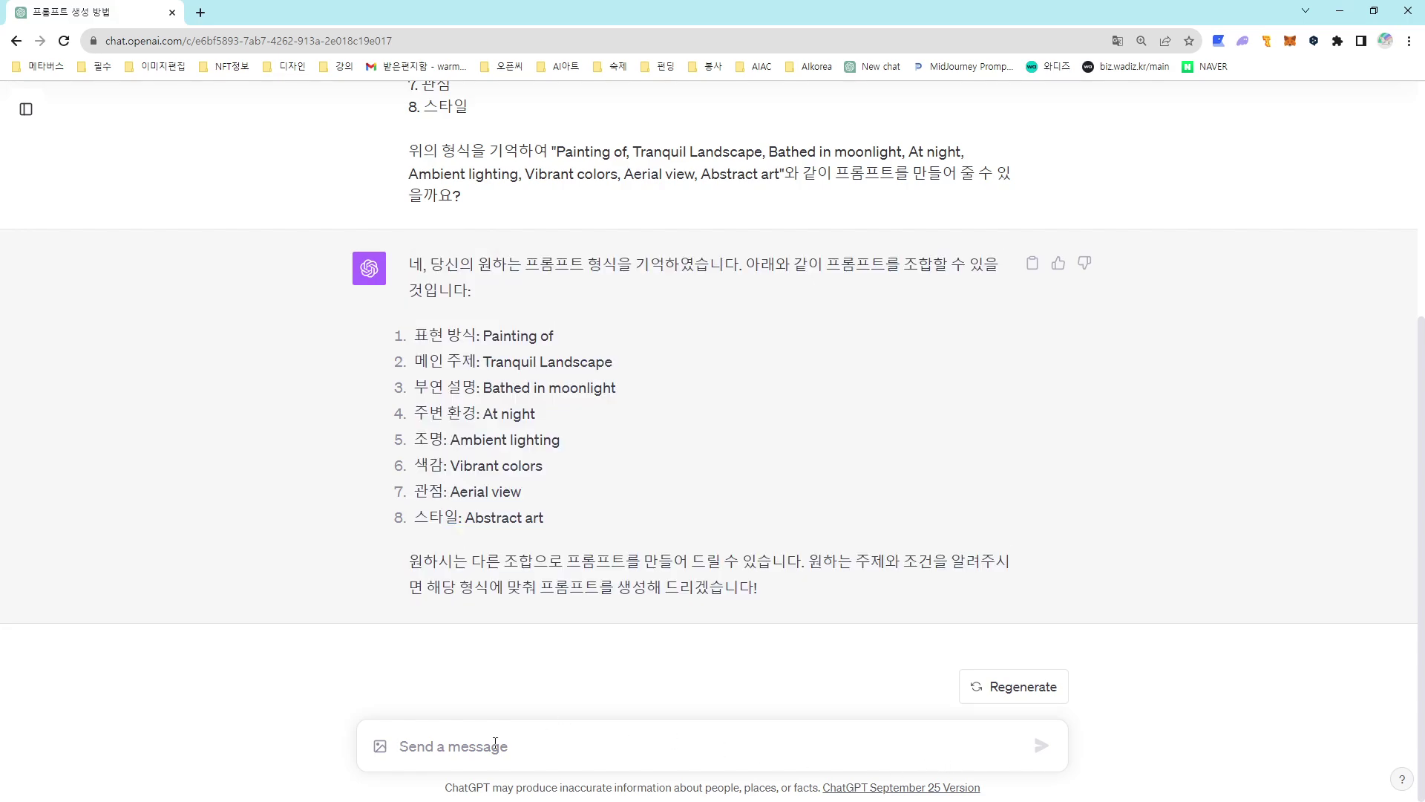
text(우선 1. 표현)
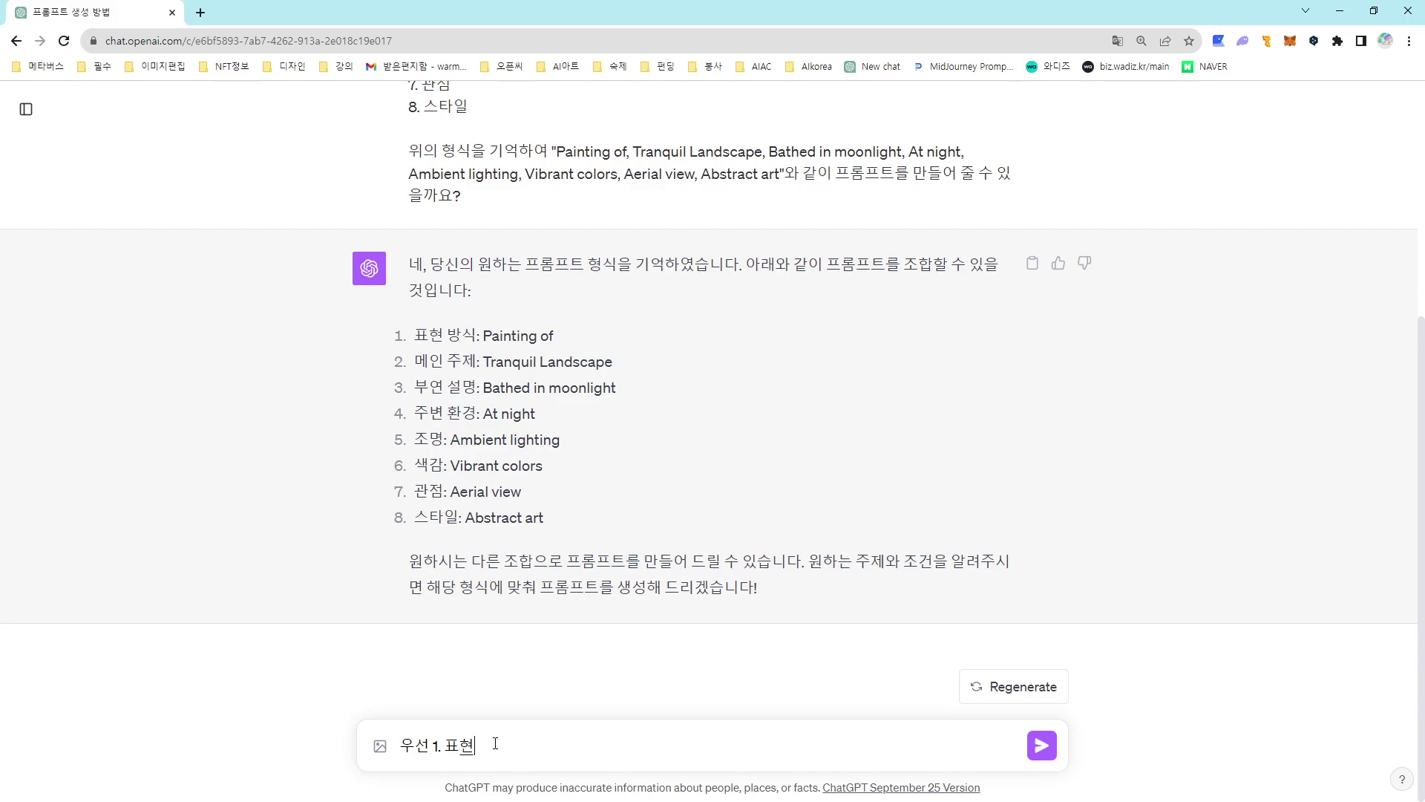
text( 방식의 예시이ㅂ니다. 기억하고 이)
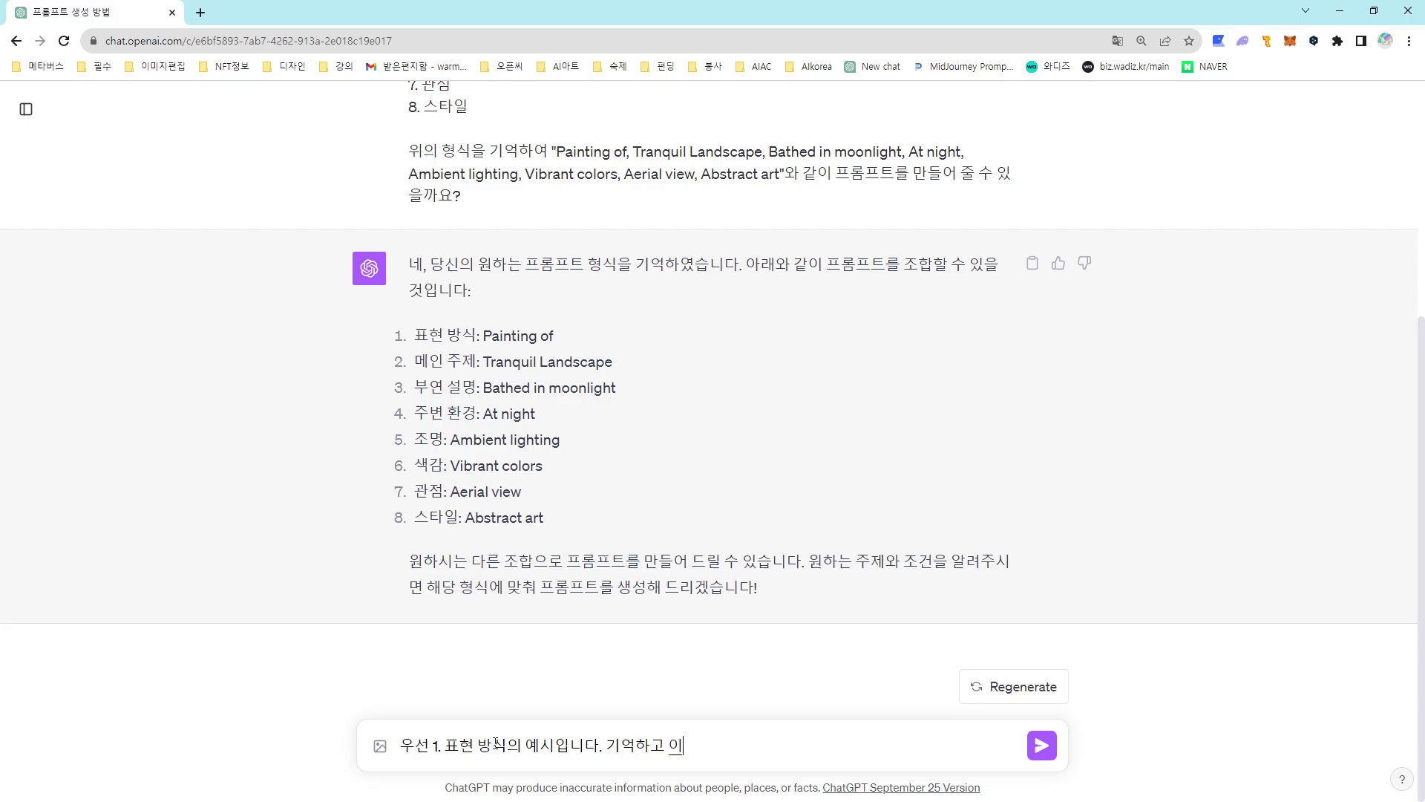
text(ㅆ어주세요.)
key(shift+Return)
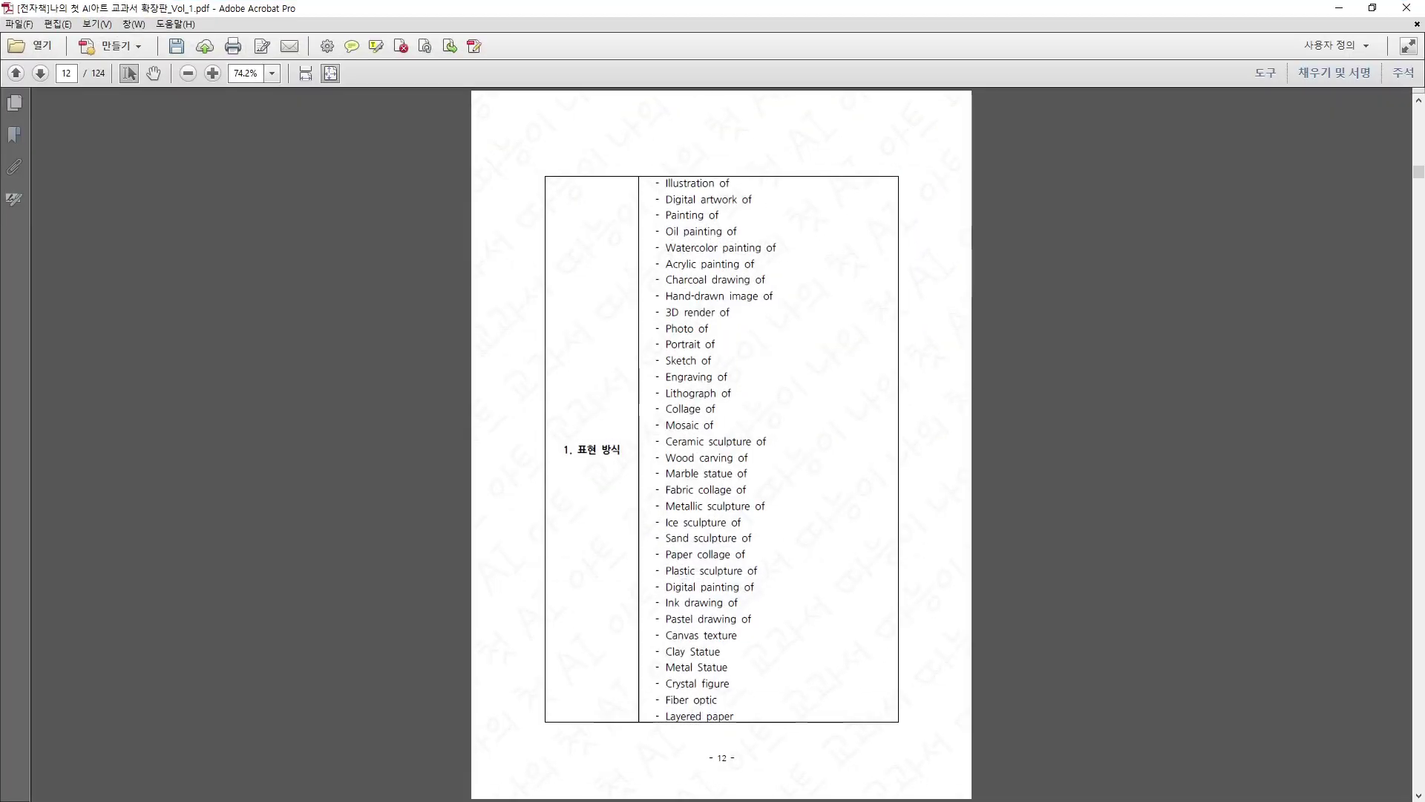
Look over the 표현 방식 examples on page 12 of the e-book and the options for B7 in the Excel prompt generator
drag(656, 186, 750, 713)
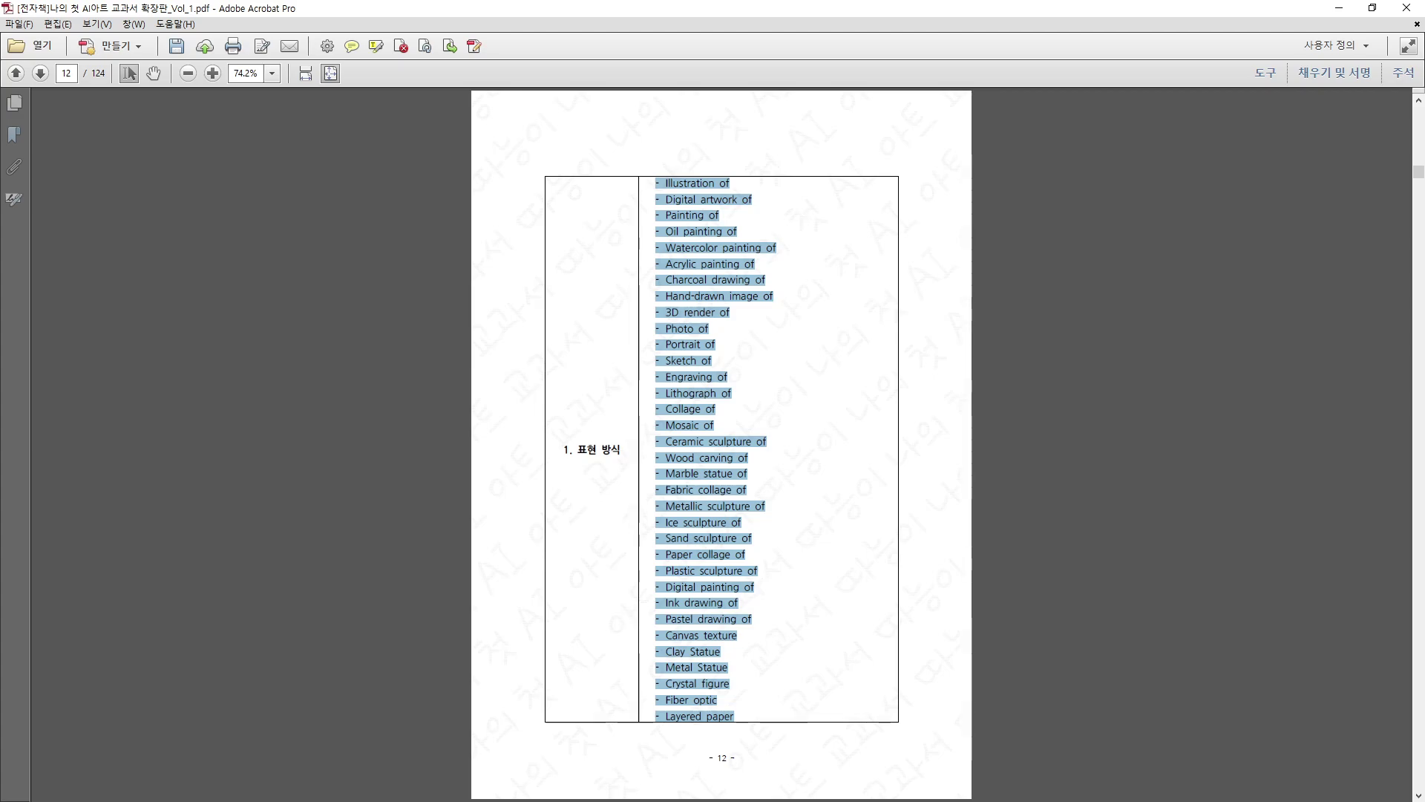
key(alt+Tab)
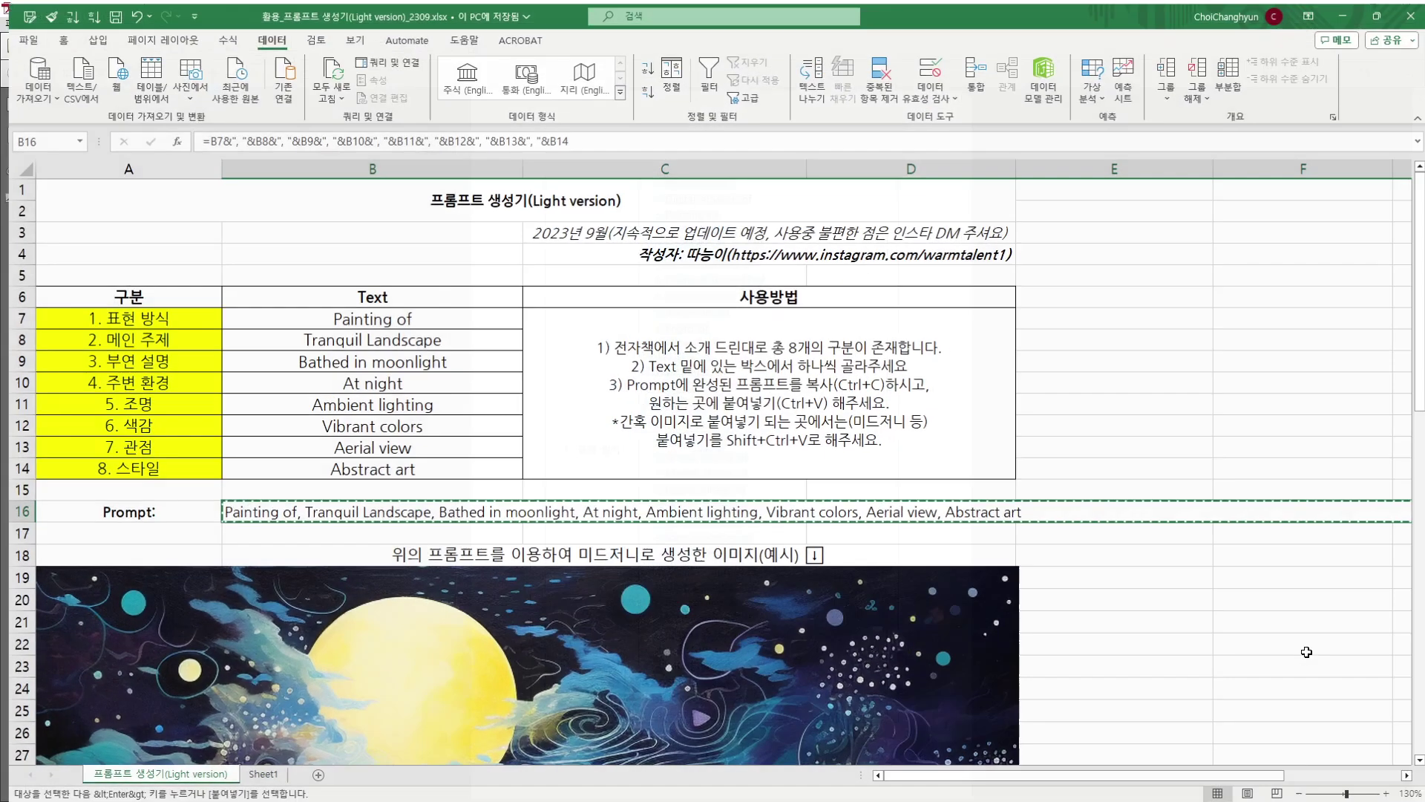
click(436, 319)
click(523, 319)
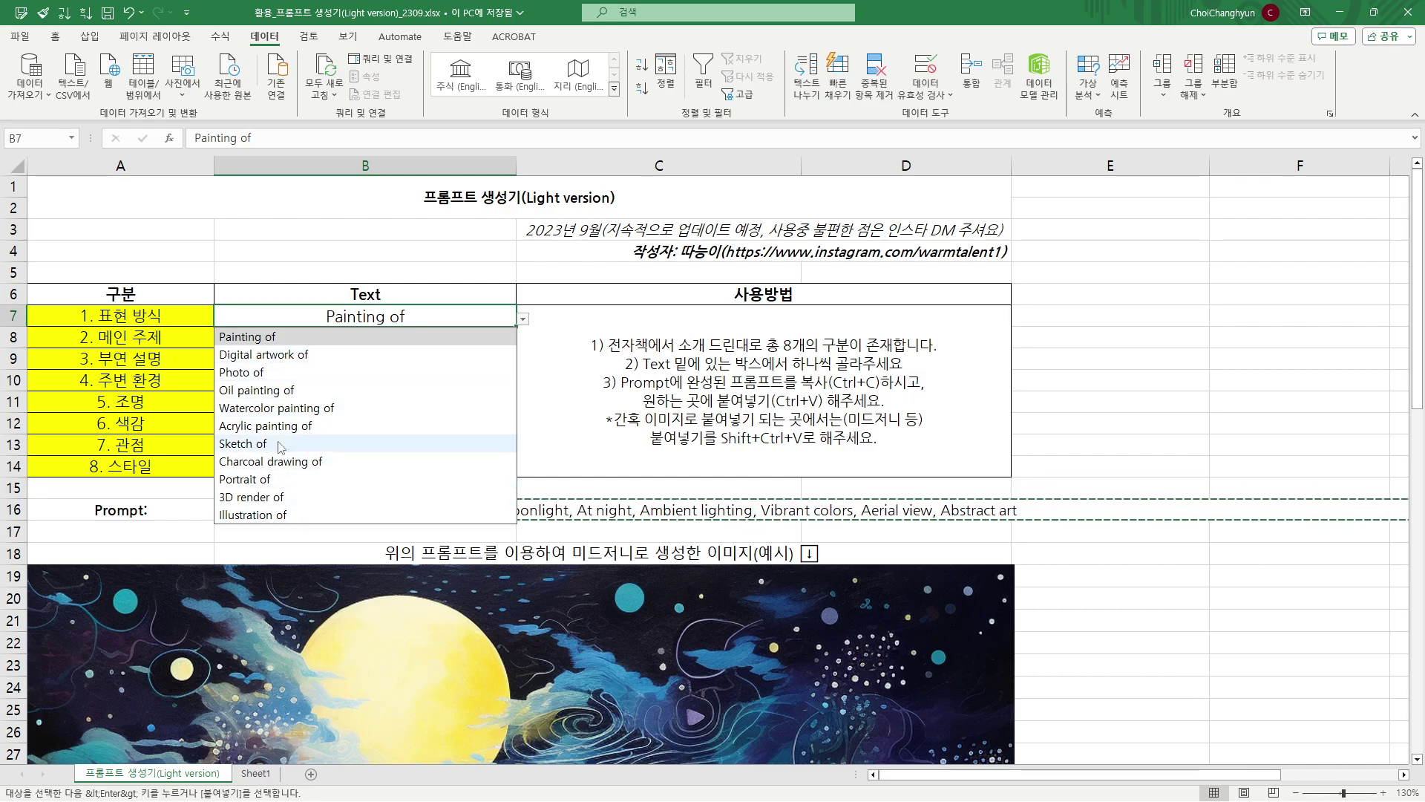
click(354, 294)
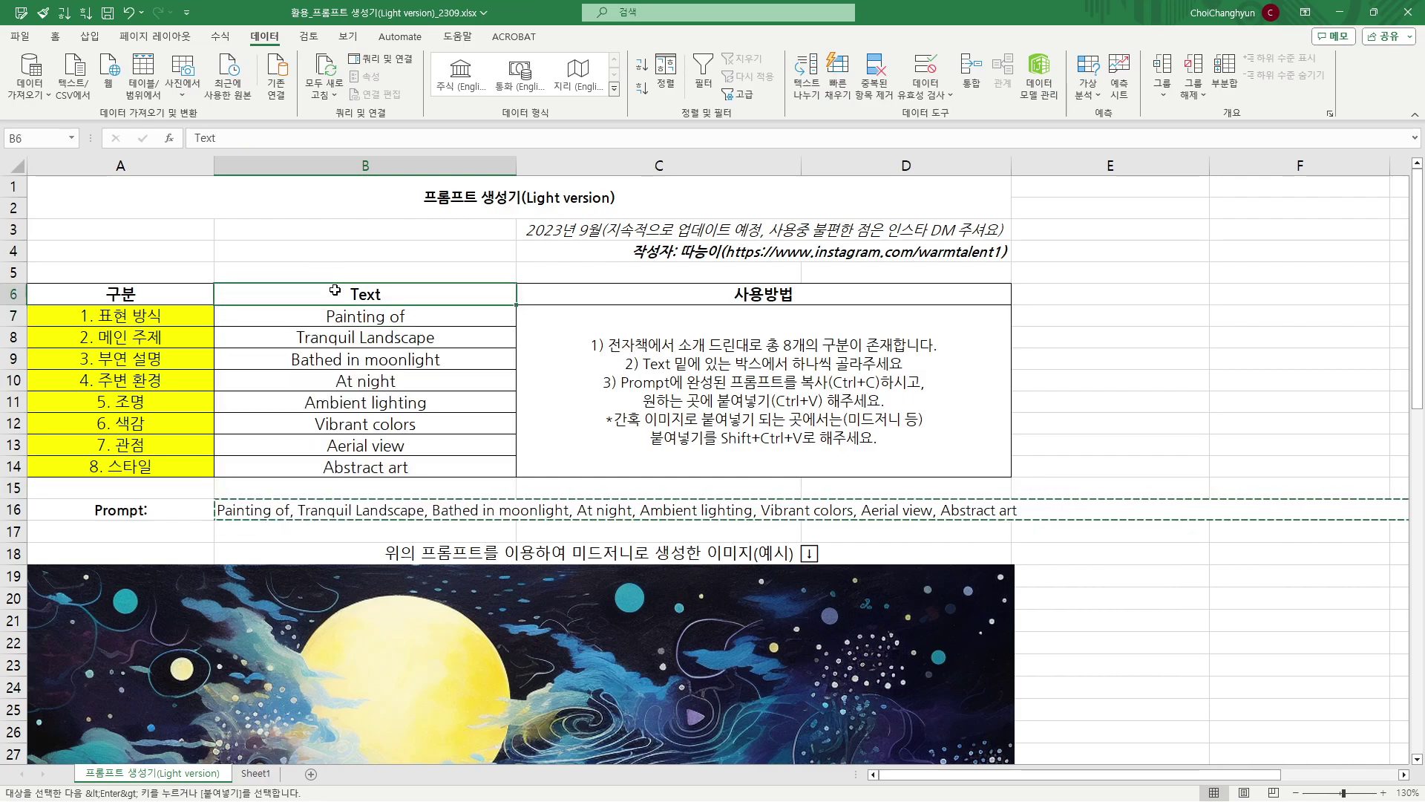
click(1340, 13)
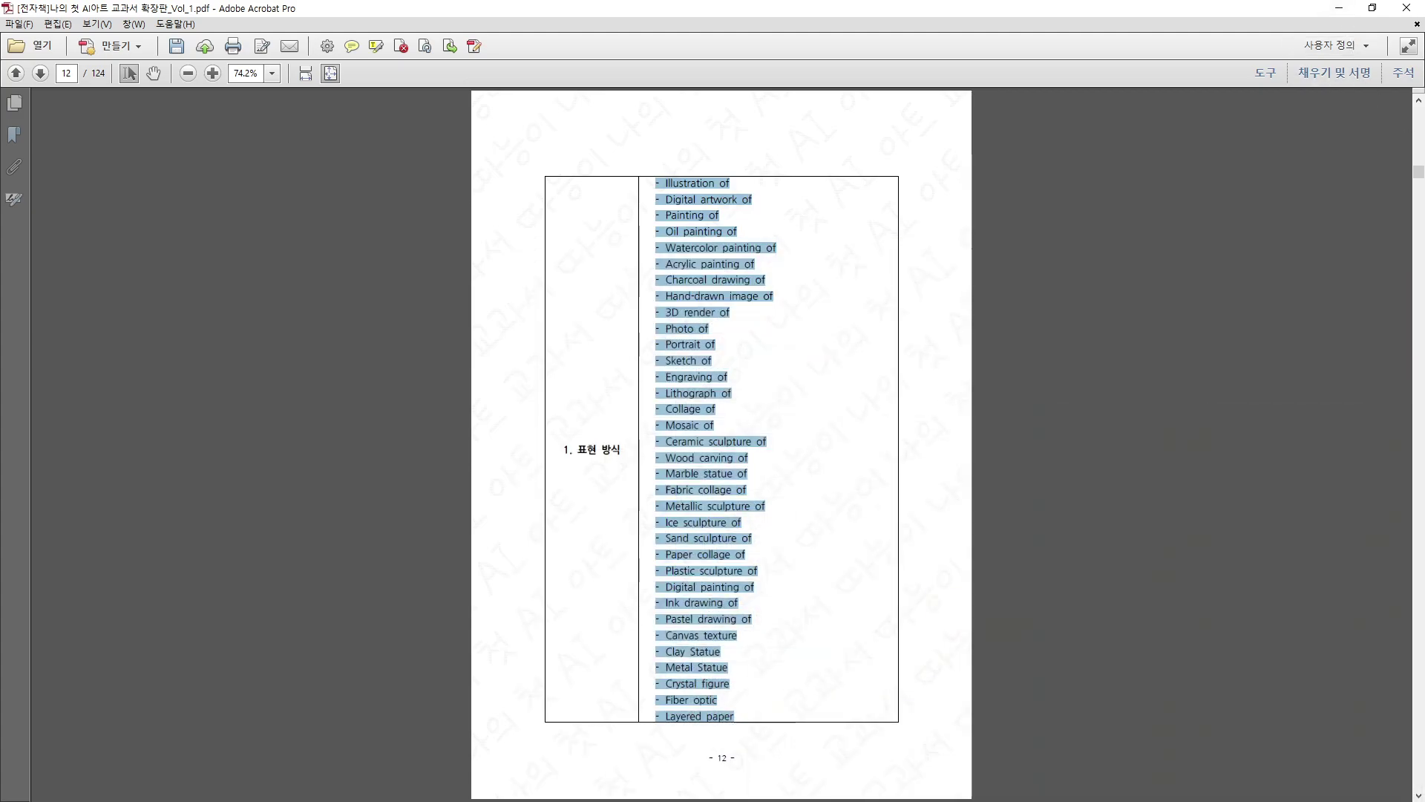
Return to ChatGPT, paste the 표현 방식 examples from "Illustration of" to "Photo of" below the sentence, check the text and send the message
click(1340, 8)
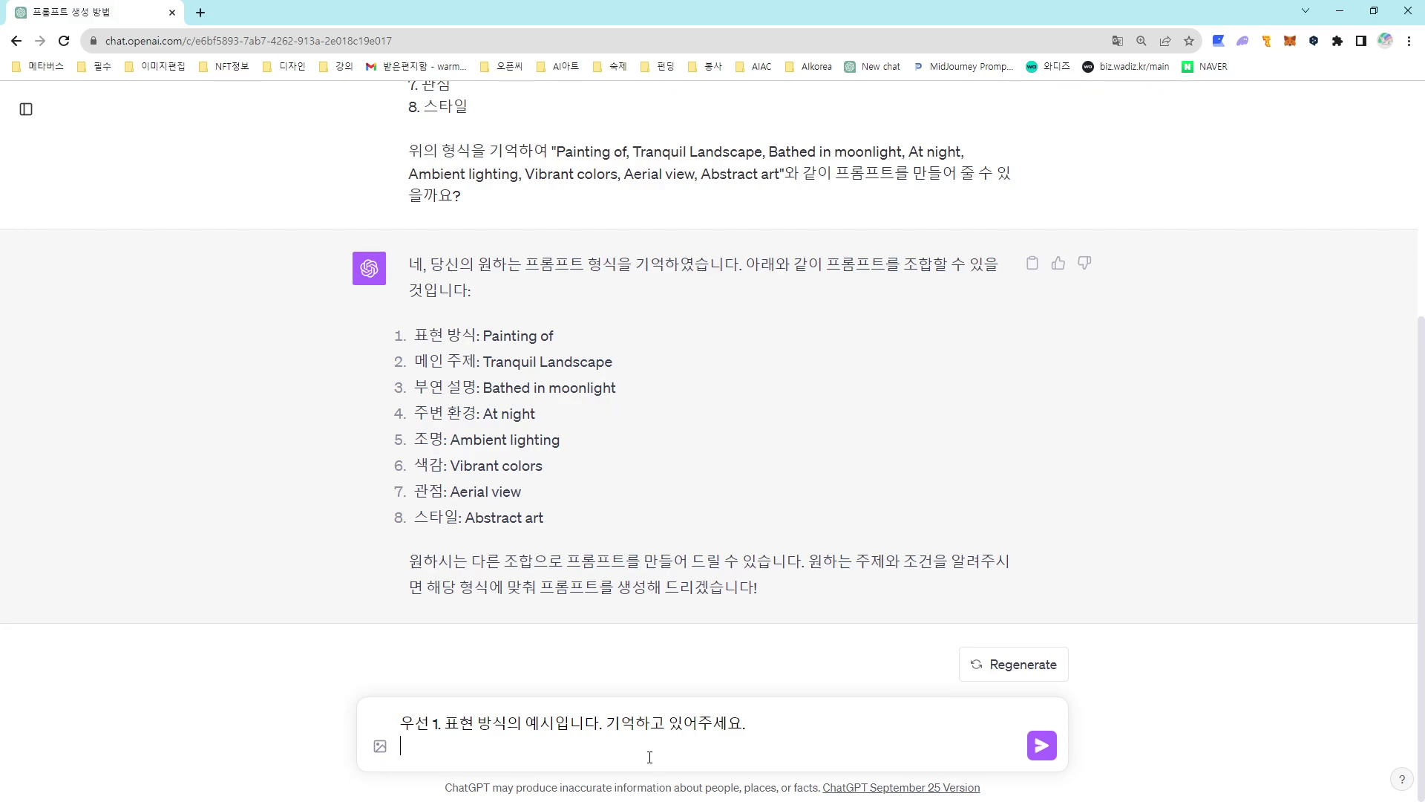
key(ctrl+v)
scroll(660, 756, up, 2)
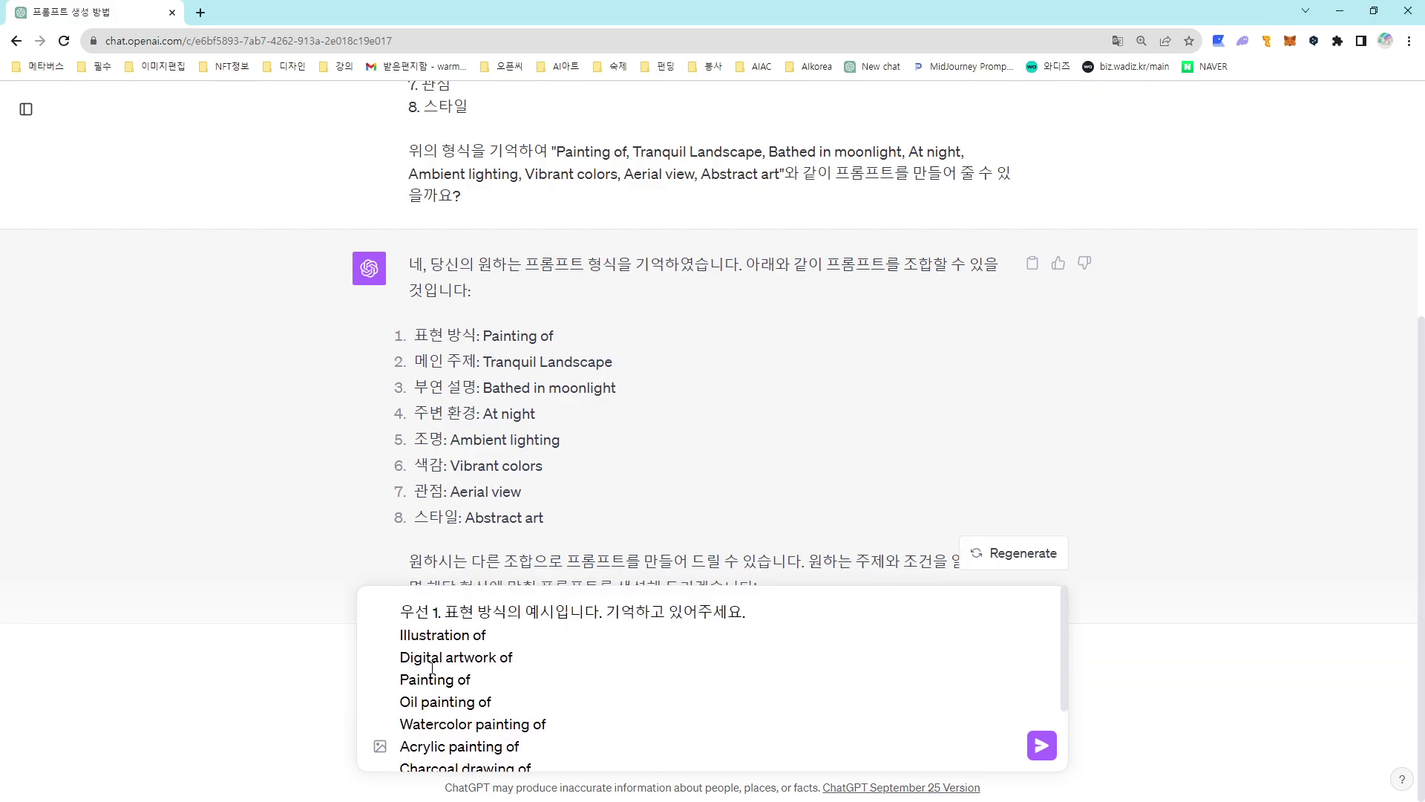
drag(401, 606, 768, 620)
click(696, 643)
drag(430, 639, 489, 749)
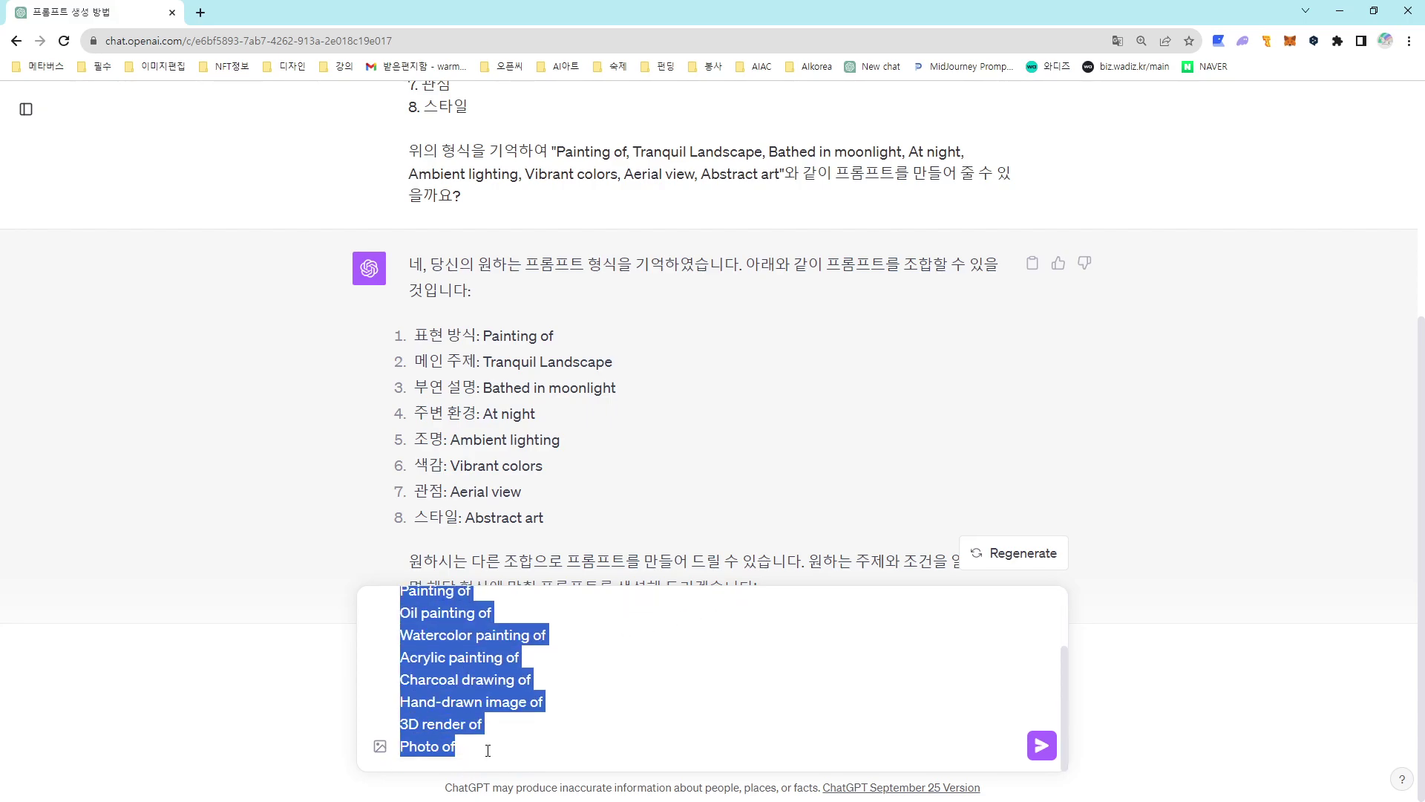
click(489, 748)
scroll(481, 747, up, 2)
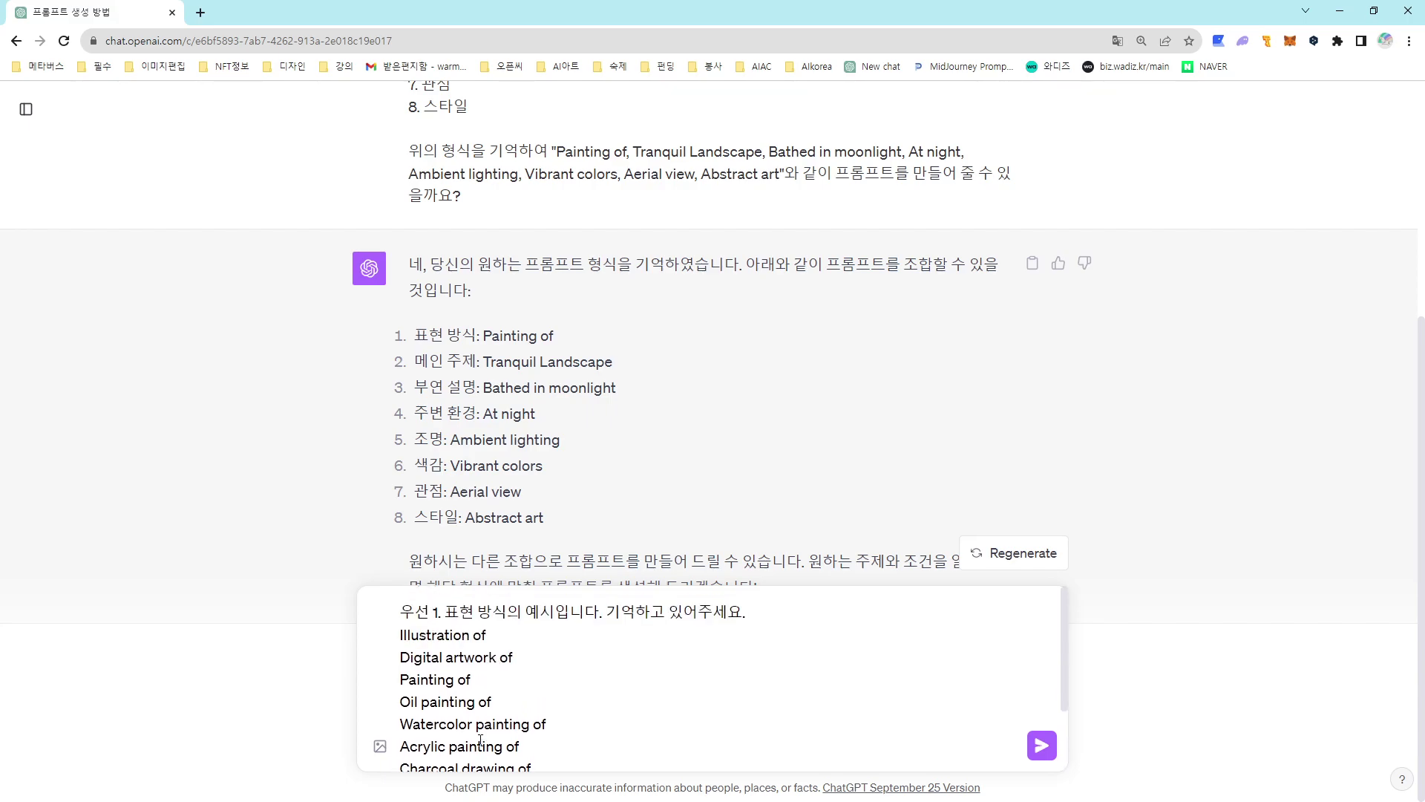
scroll(514, 467, up, 5)
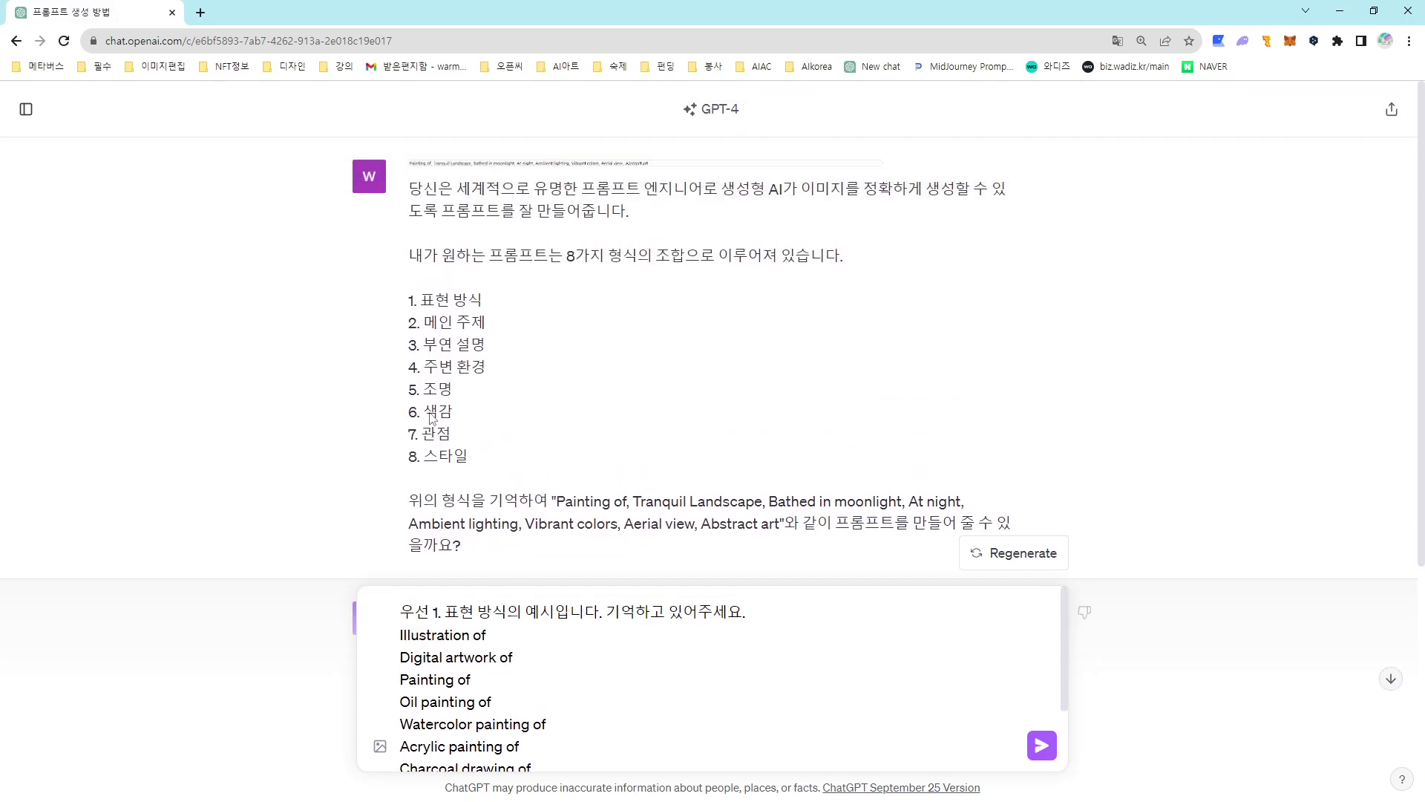
scroll(585, 731, down, 2)
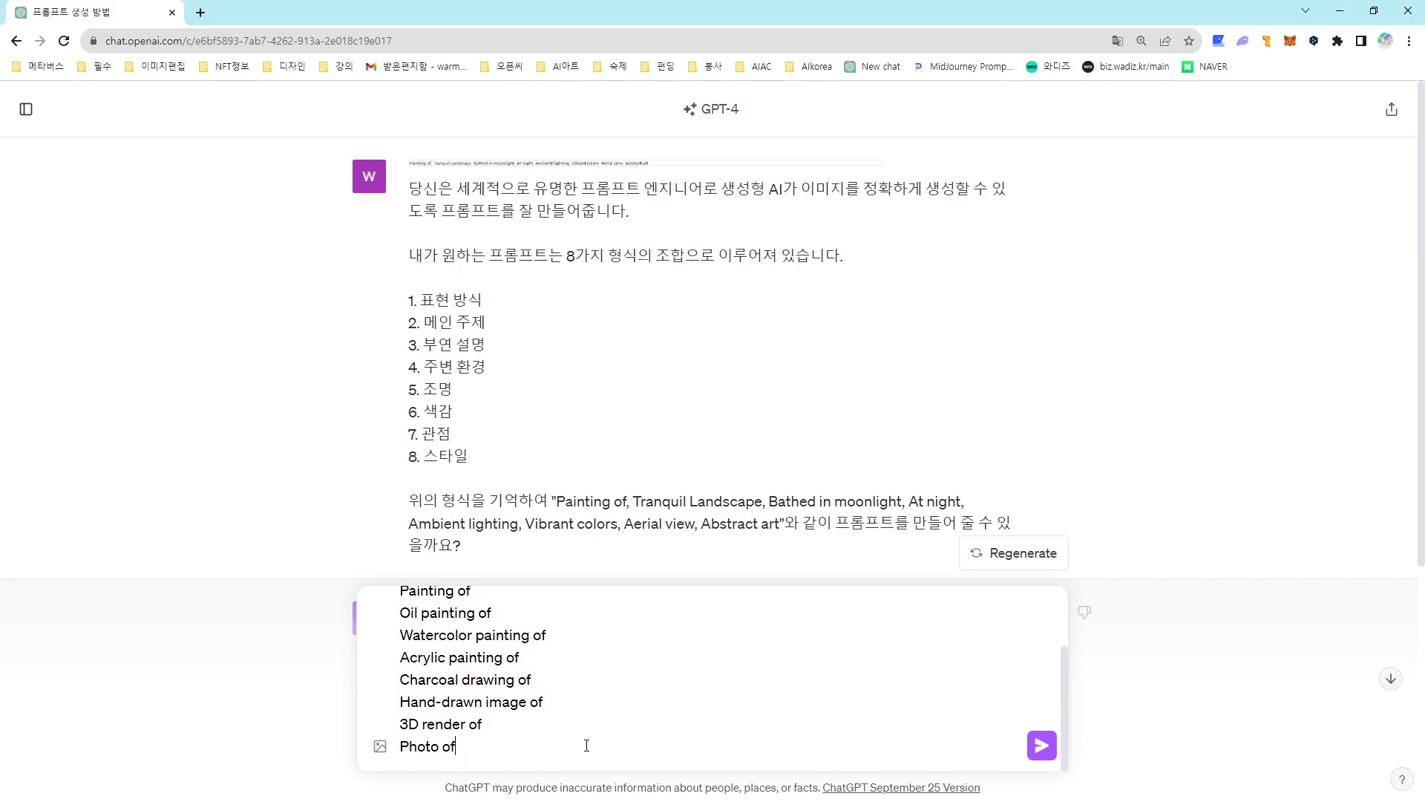
click(1041, 745)
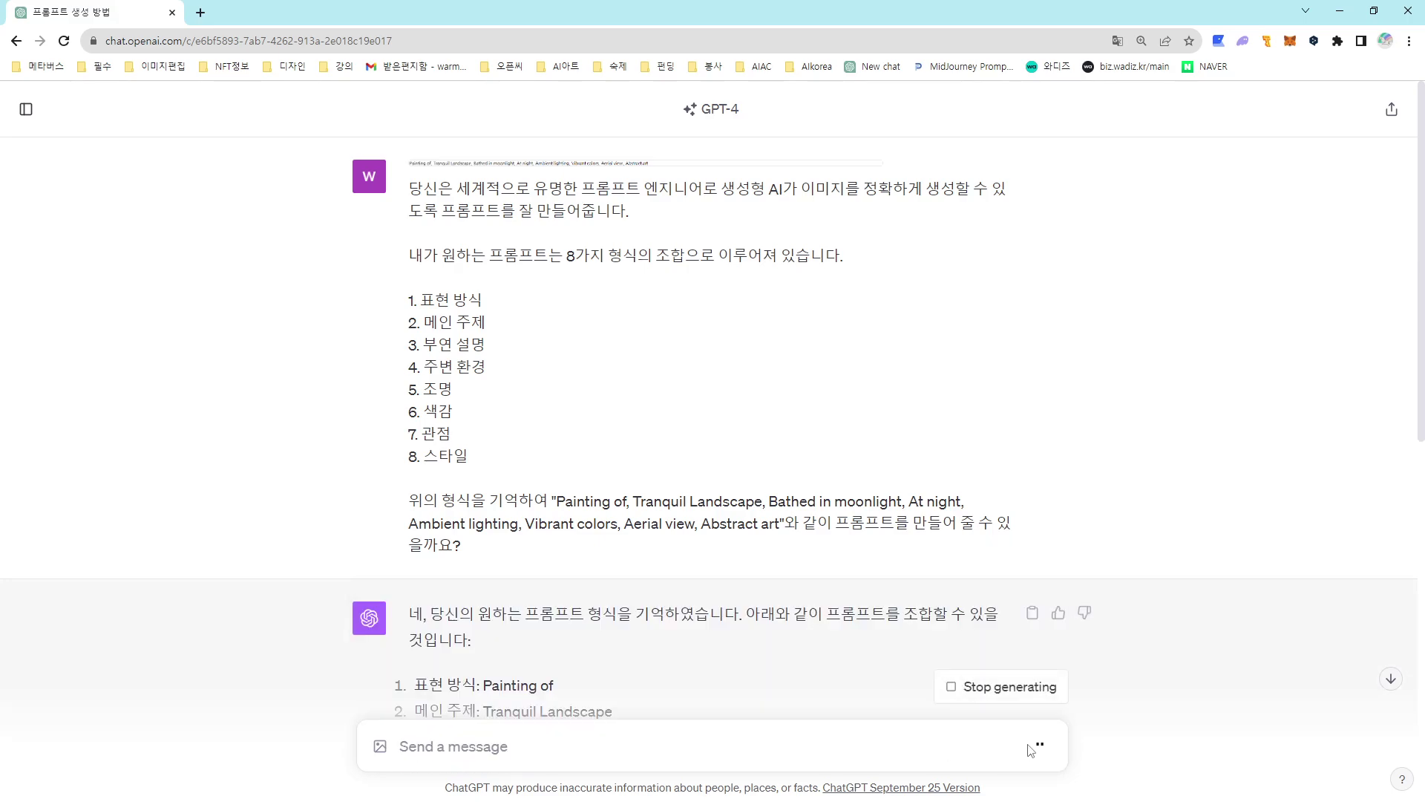
Begin the next message with "2. 메인 주제의 예시입니다. 이것도 기억해주세요." and start a new line below it
scroll(883, 573, down, 3)
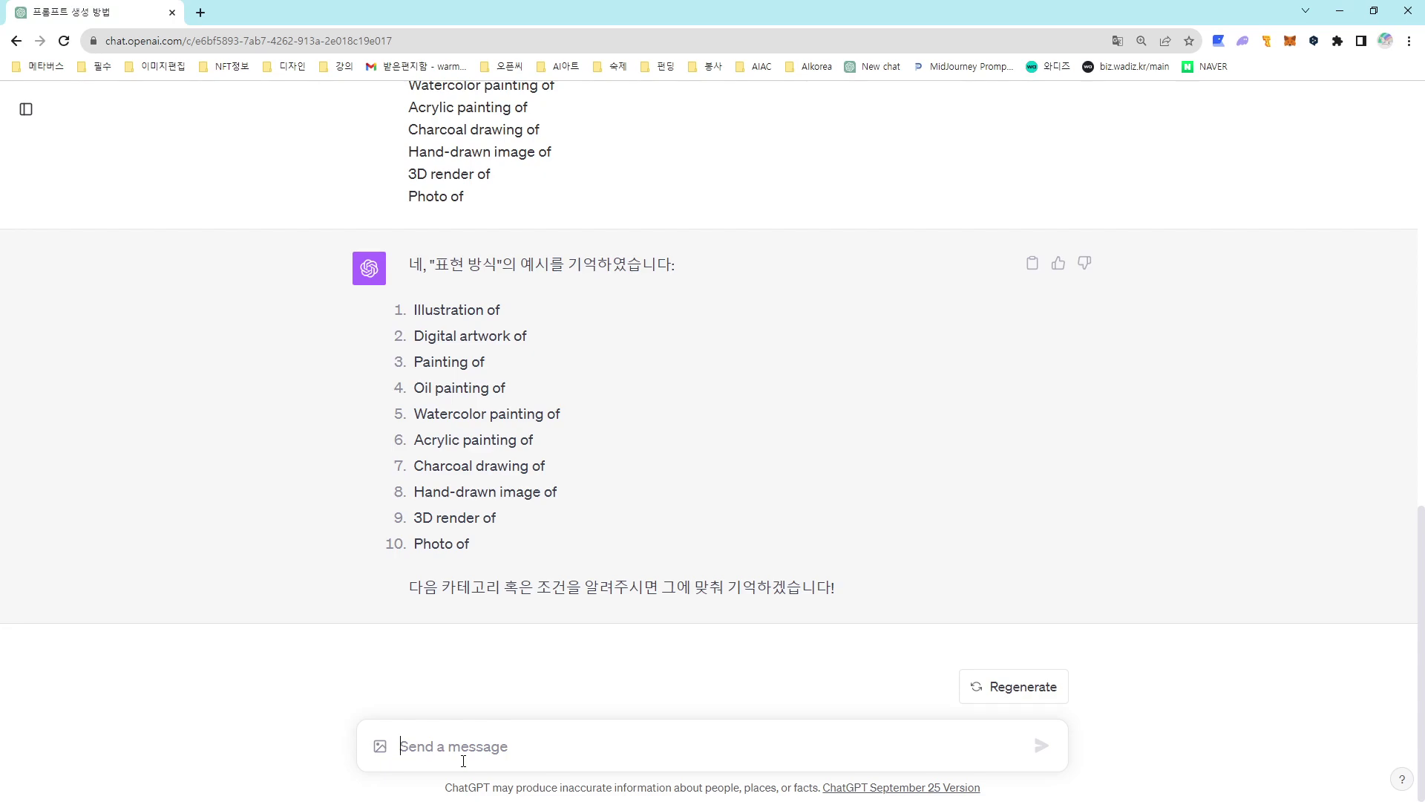
text(2. 메인 주제의)
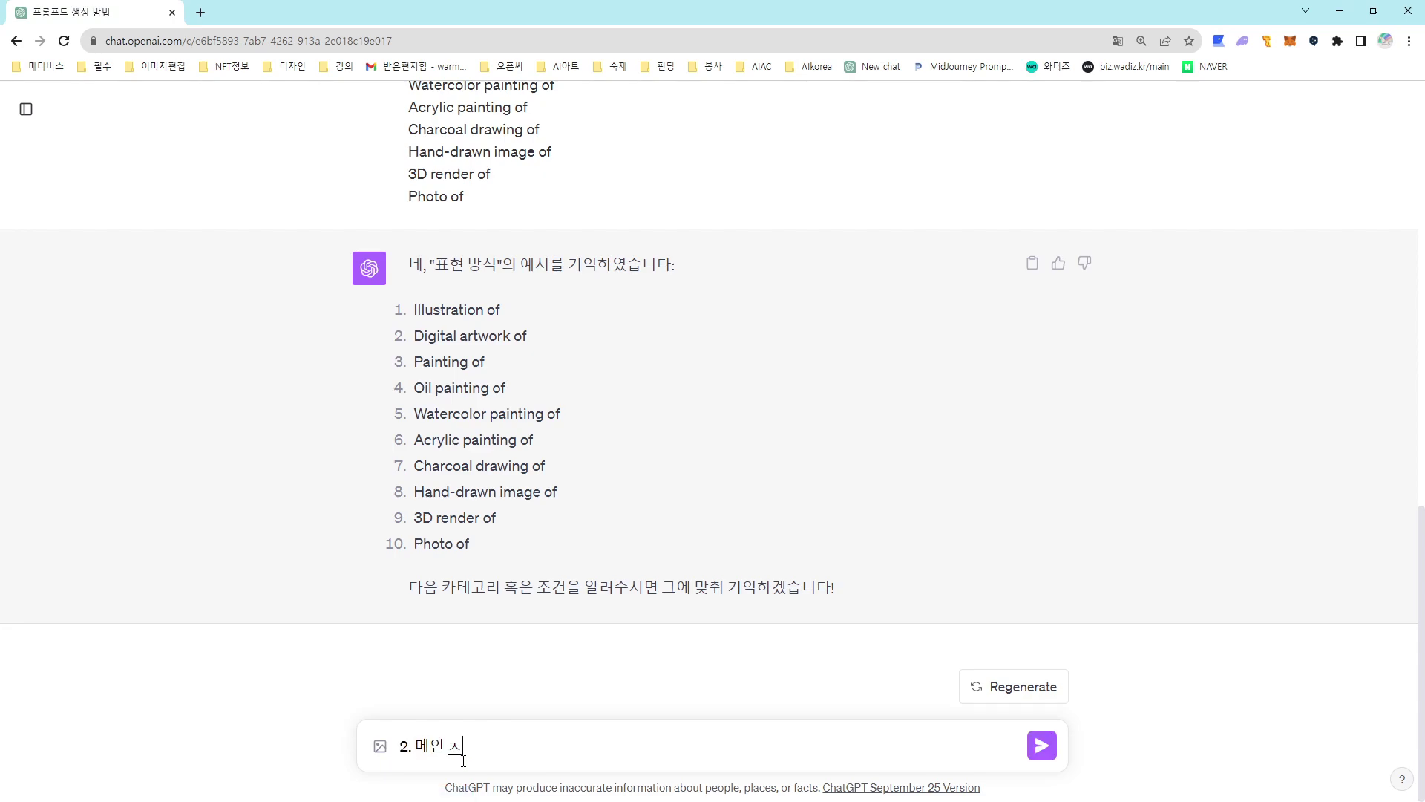
text( 예시입니다. 이것도 기억해주세요.)
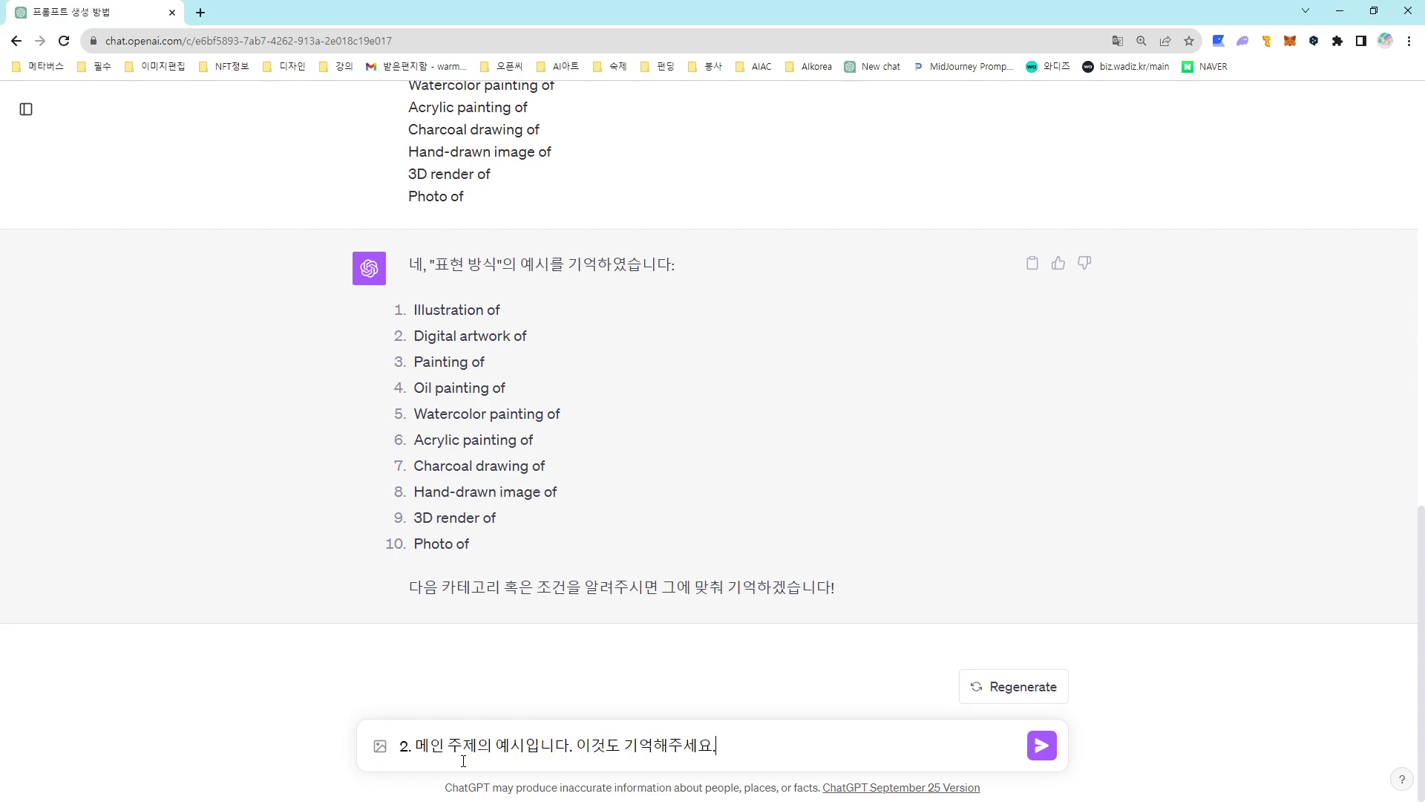
key(shift+Return)
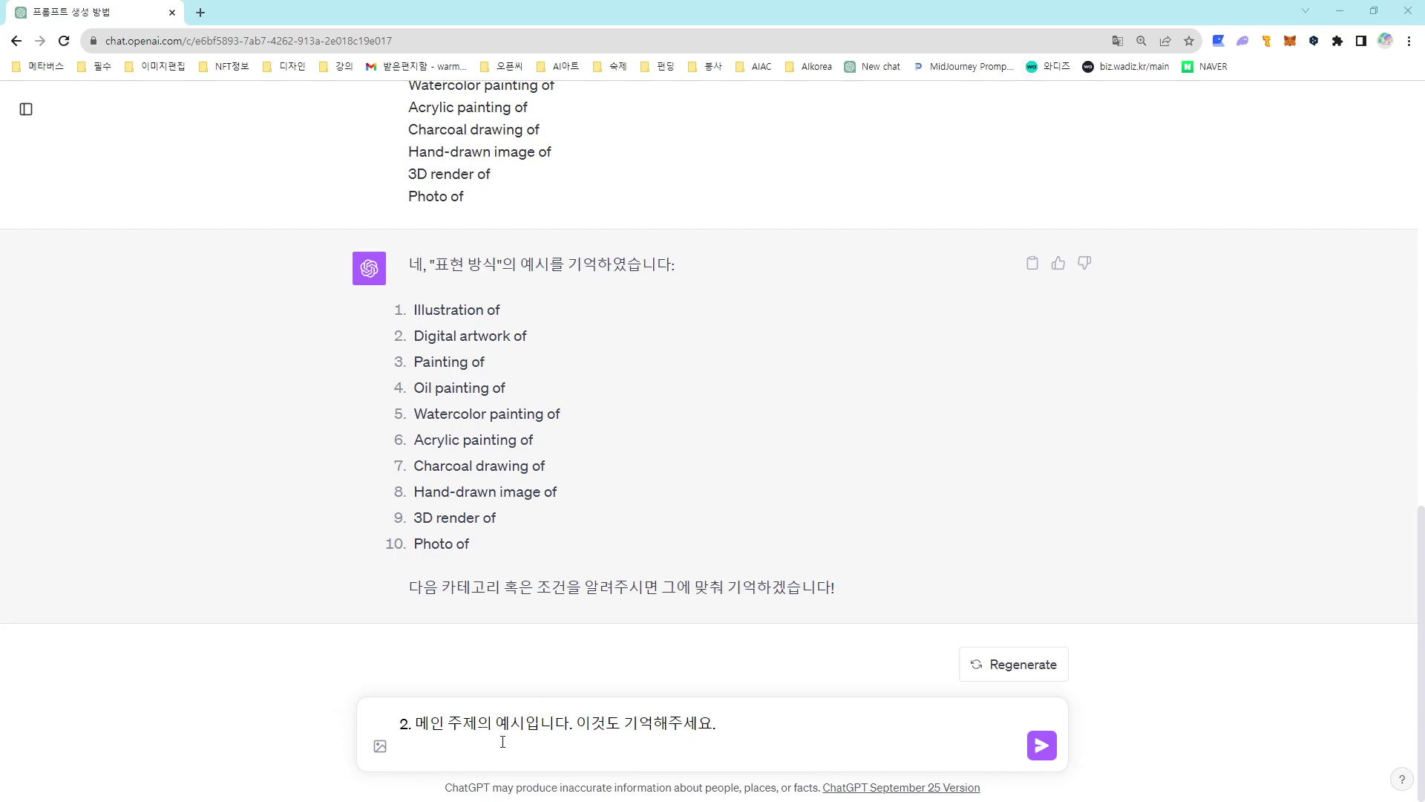
Paste the 메인 주제 examples from "A Cute Cat" to "Lonely Lighthouse" below the sentence, check the text and send the message
key(ctrl+v)
scroll(531, 731, up, 2)
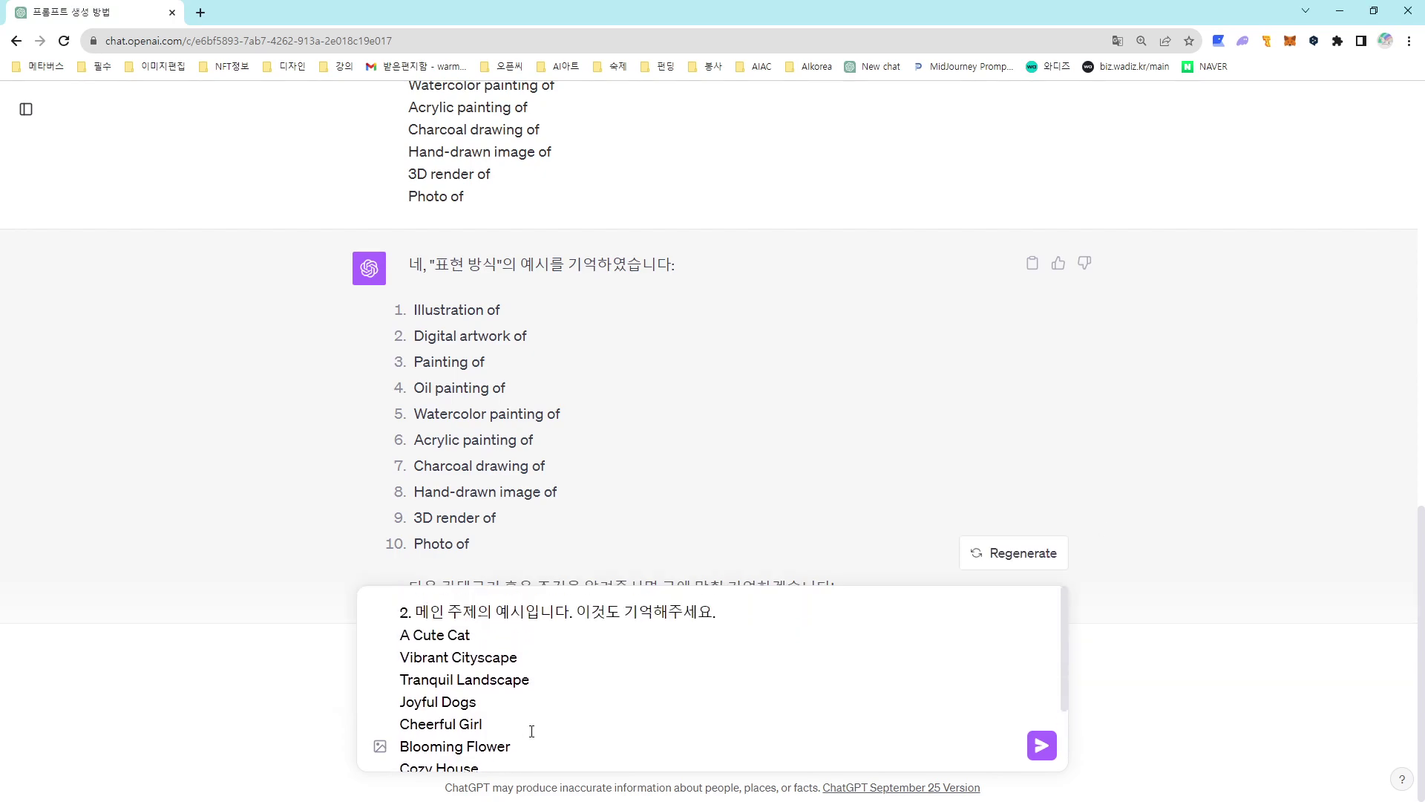
click(1042, 745)
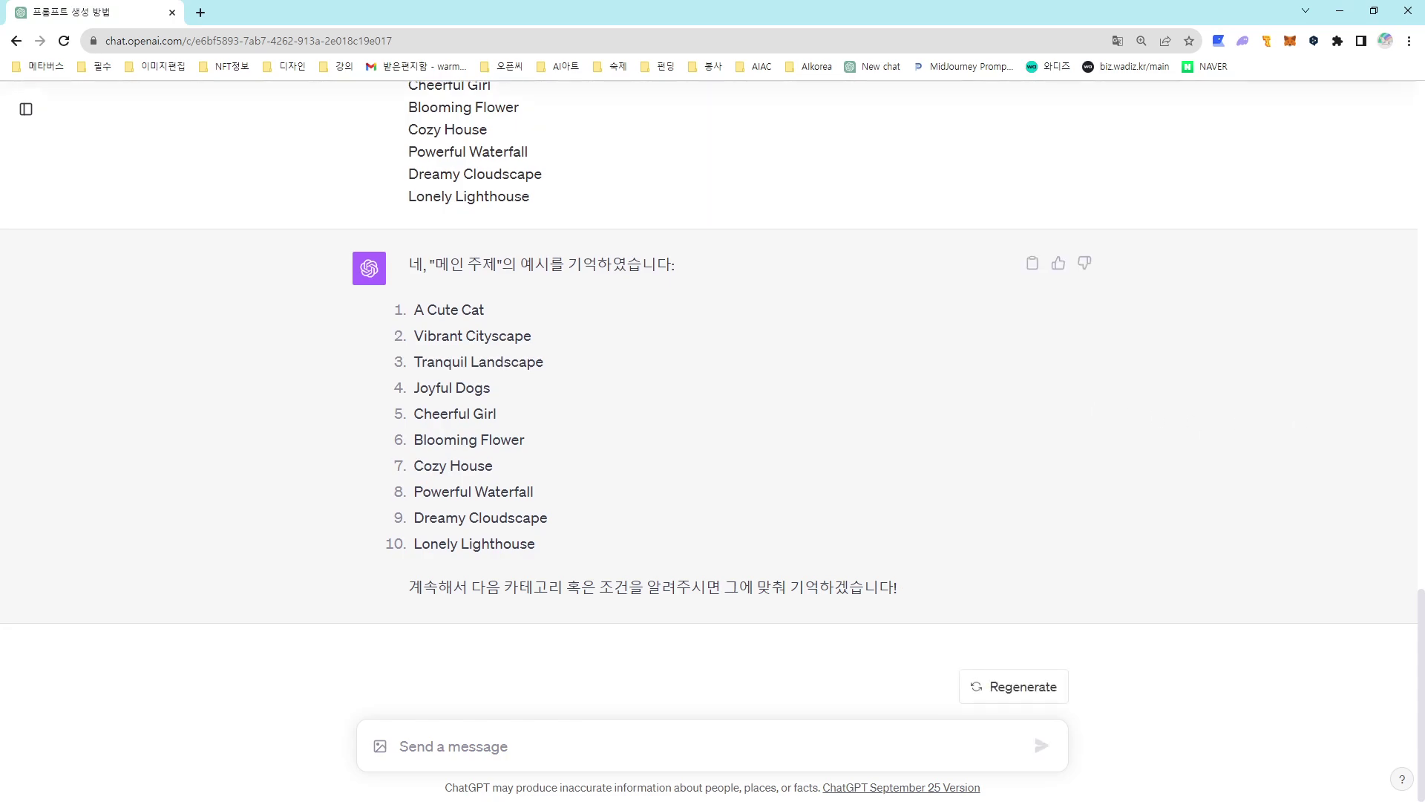
Send "3. 부연 설명의 예시입니다. 기억해주세요." with the examples from "Bathed in moonlight" to "Lined with autumn leaves" pasted on the lines below
text(3)
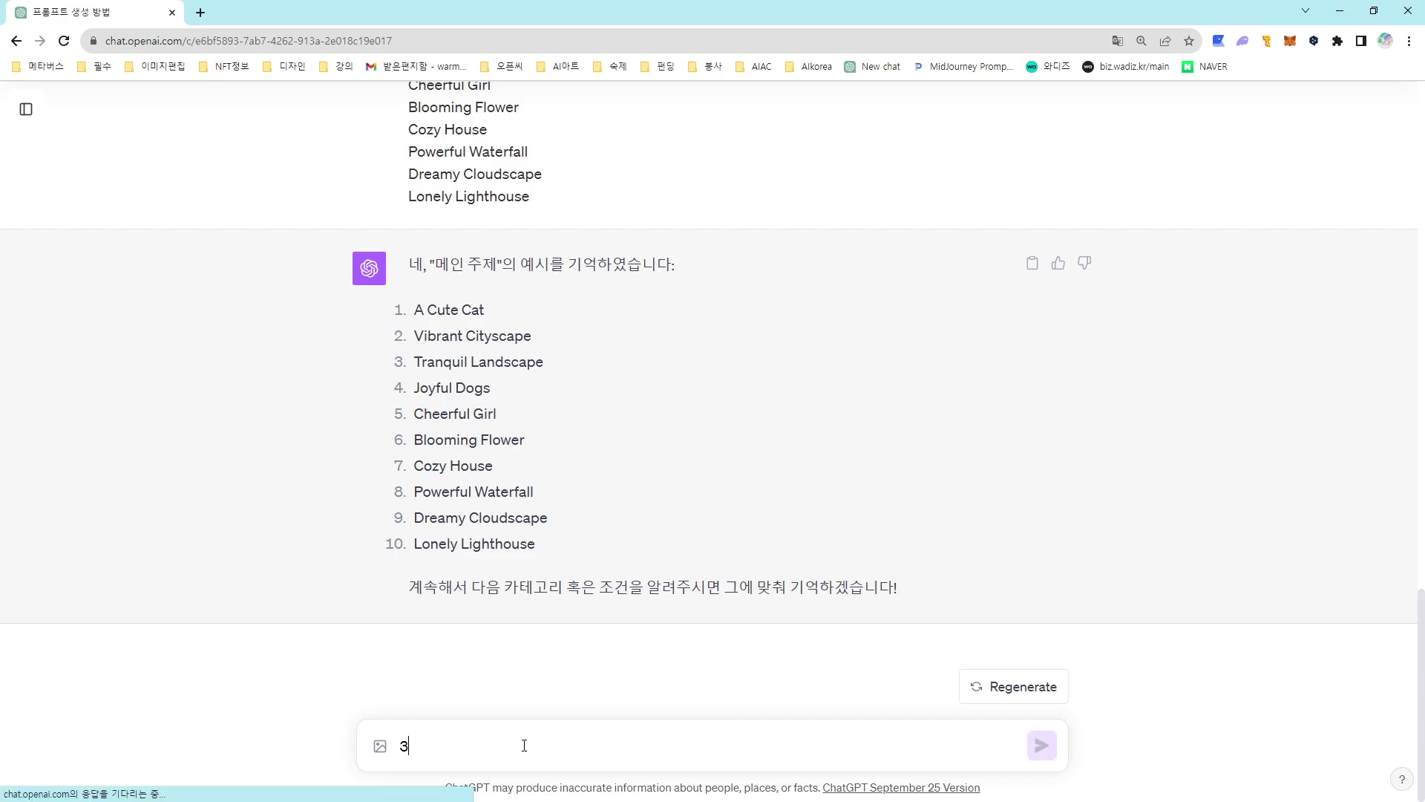
text(. 부연 설명의 예시입니다.)
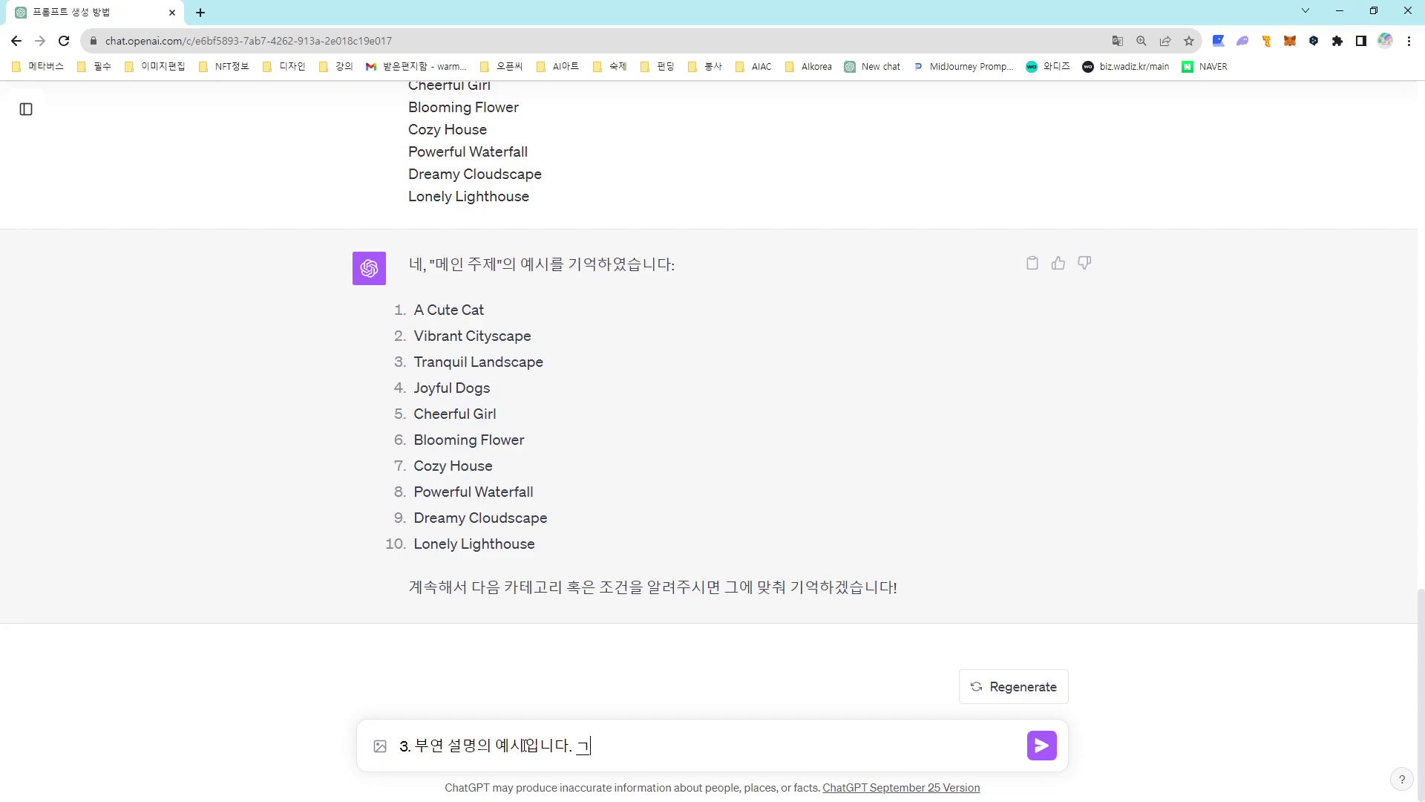
text( 기억해주세요.)
key(shift+Return)
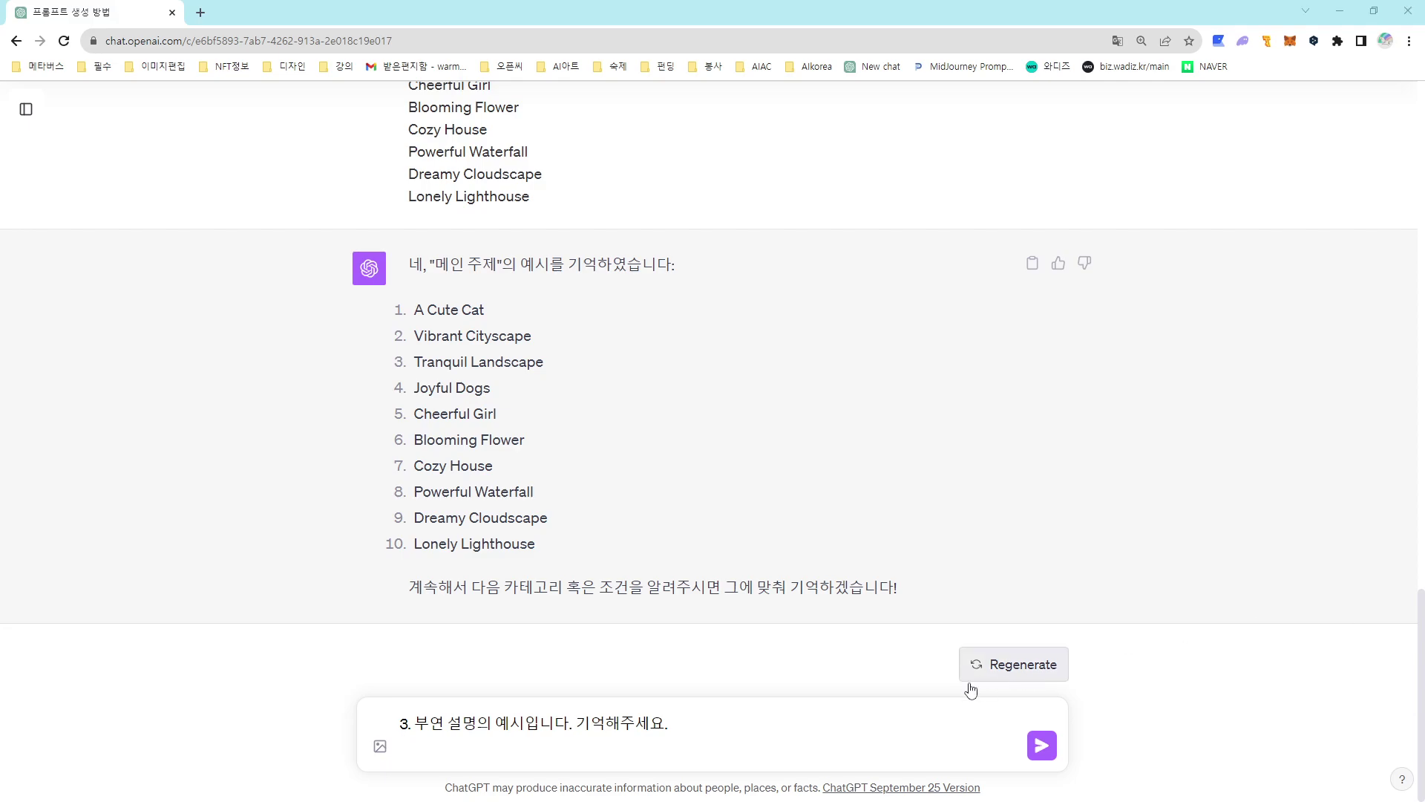
key(ctrl+v)
click(1043, 746)
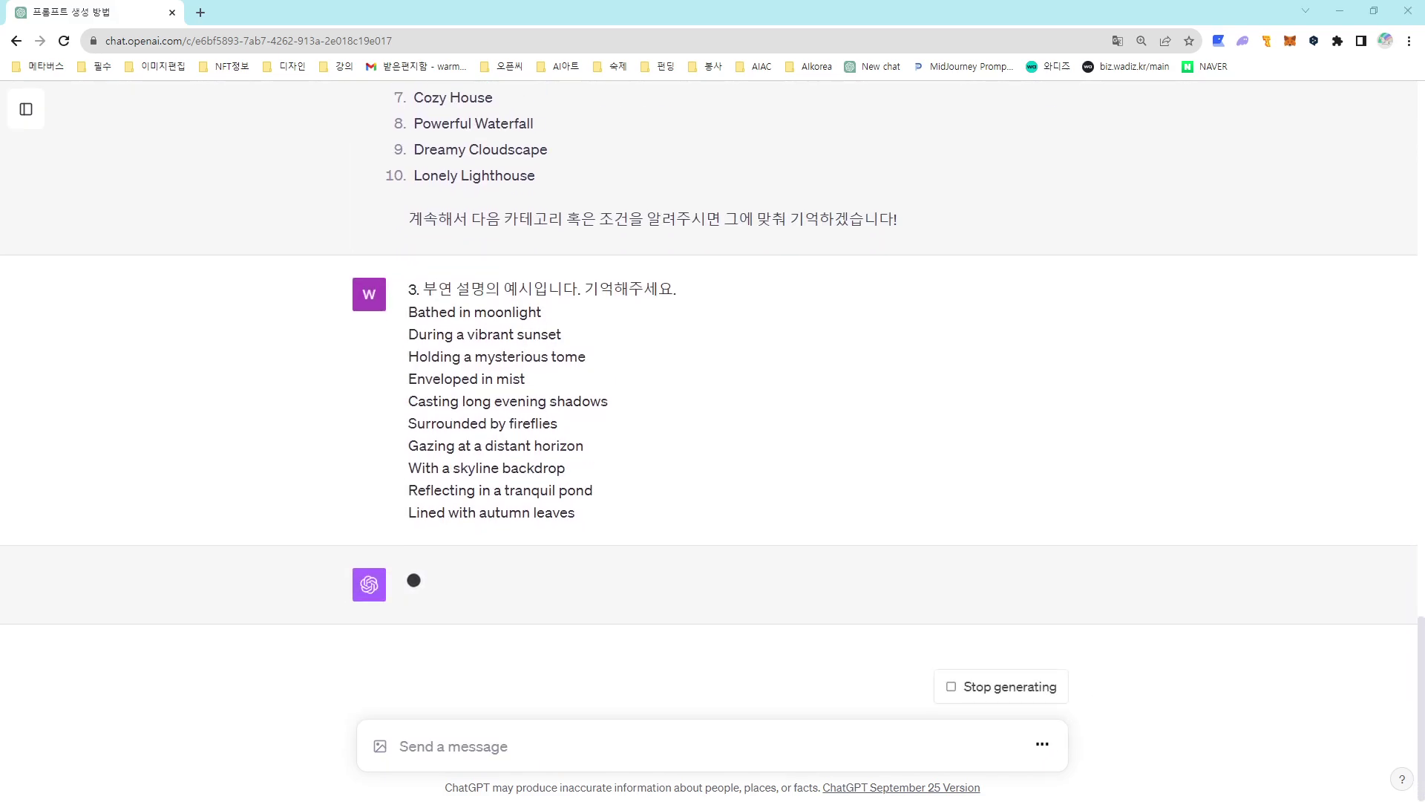
Look over the 부연 설명 examples on page 14 of the e-book in Acrobat and return to ChatGPT
key(alt+Tab)
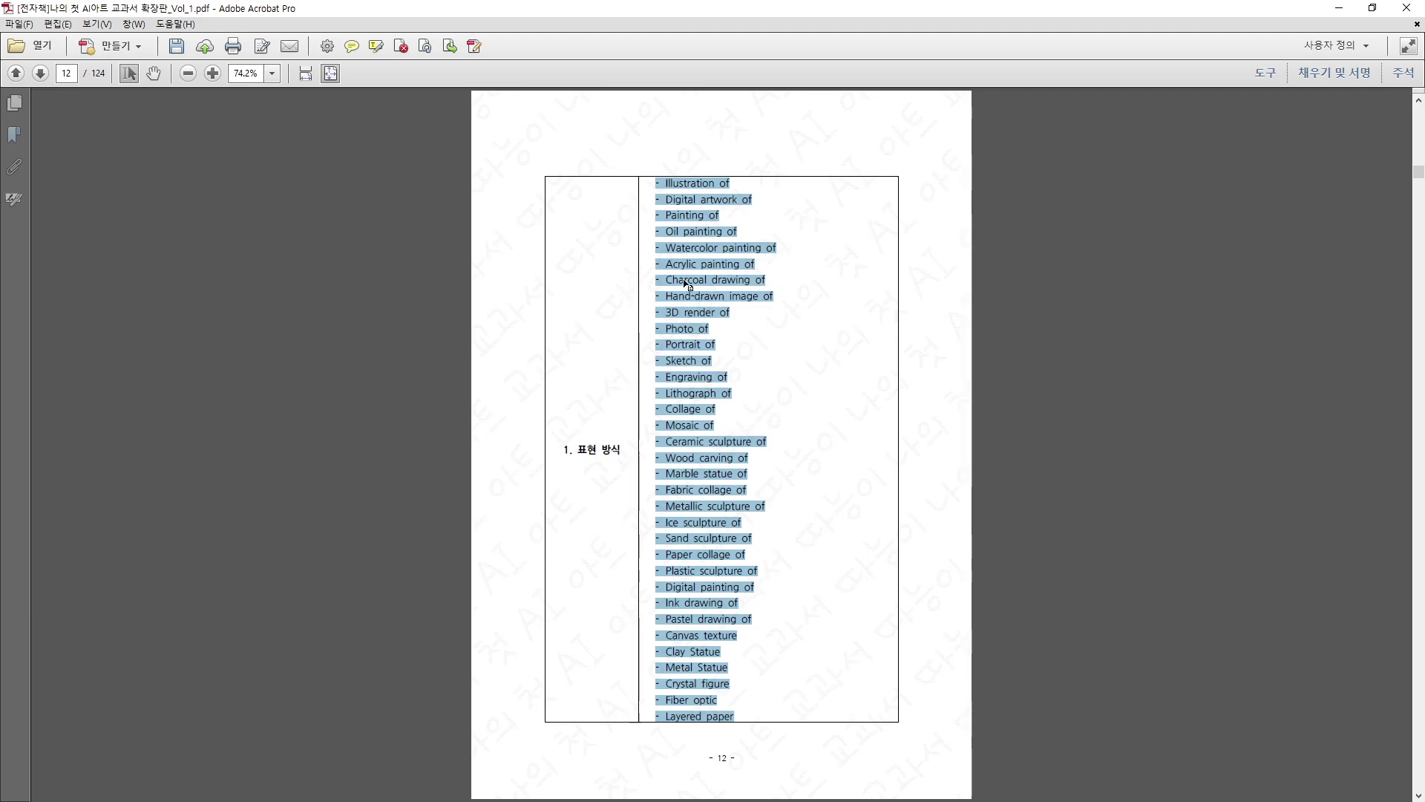
click(638, 432)
scroll(638, 432, down, 3)
scroll(646, 365, down, 3)
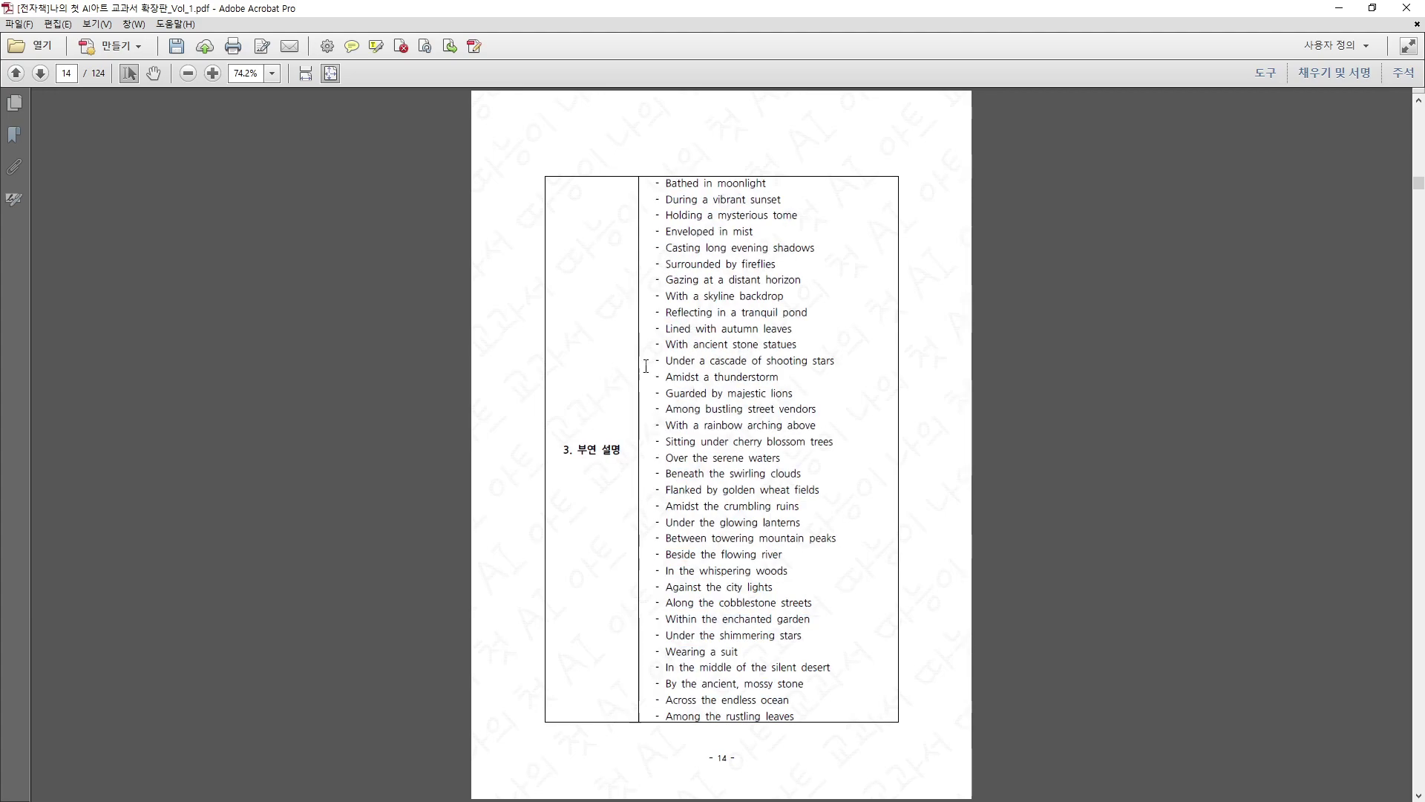
drag(650, 180, 817, 368)
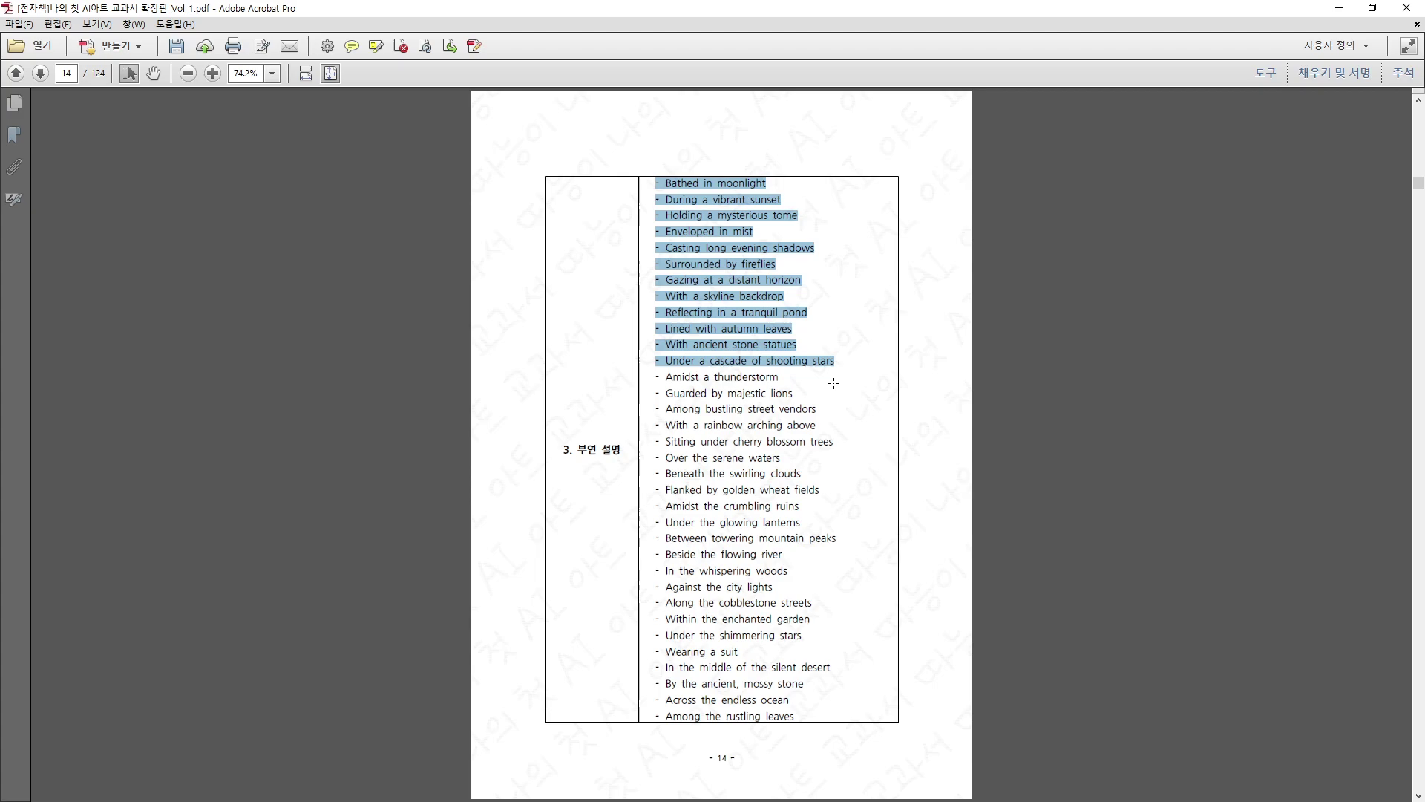
click(818, 372)
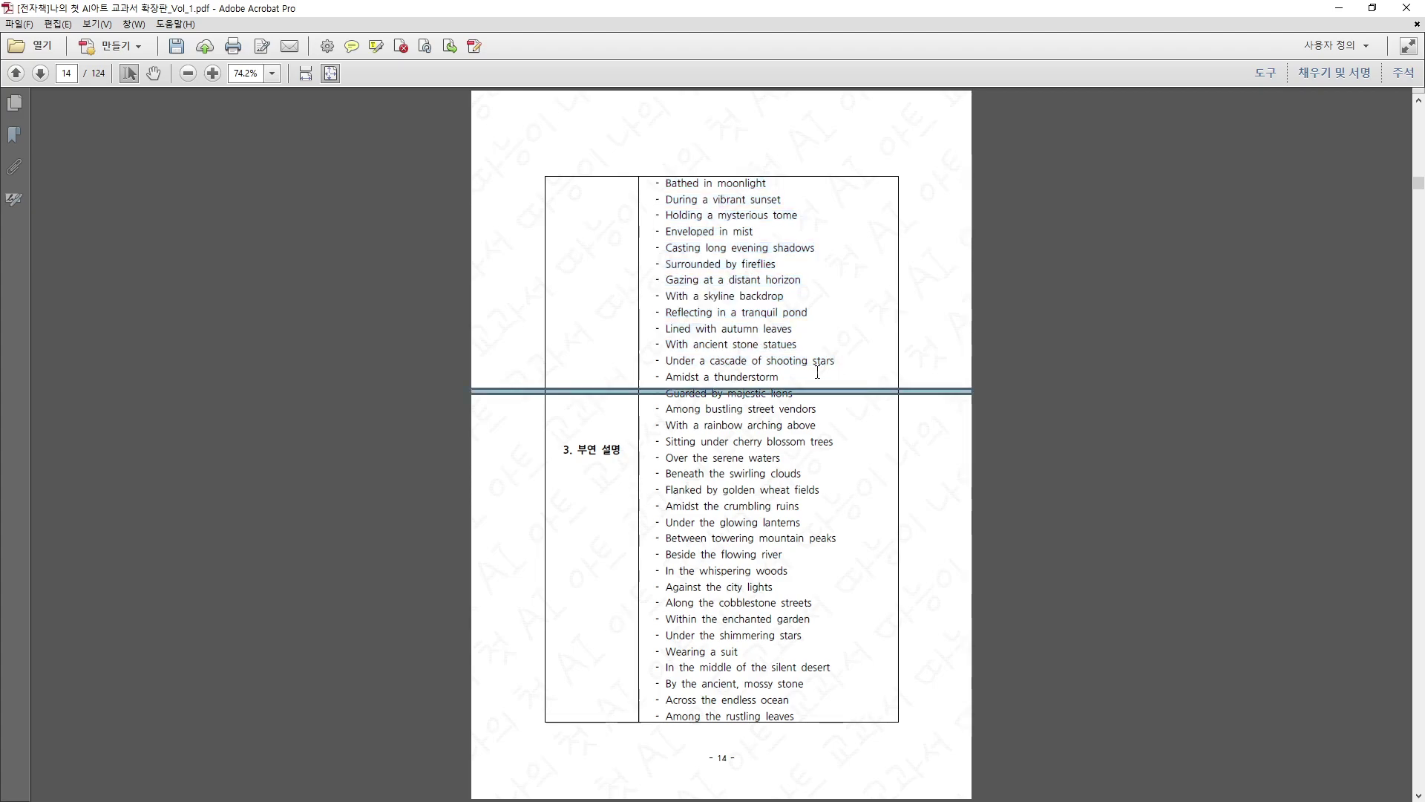
click(1339, 8)
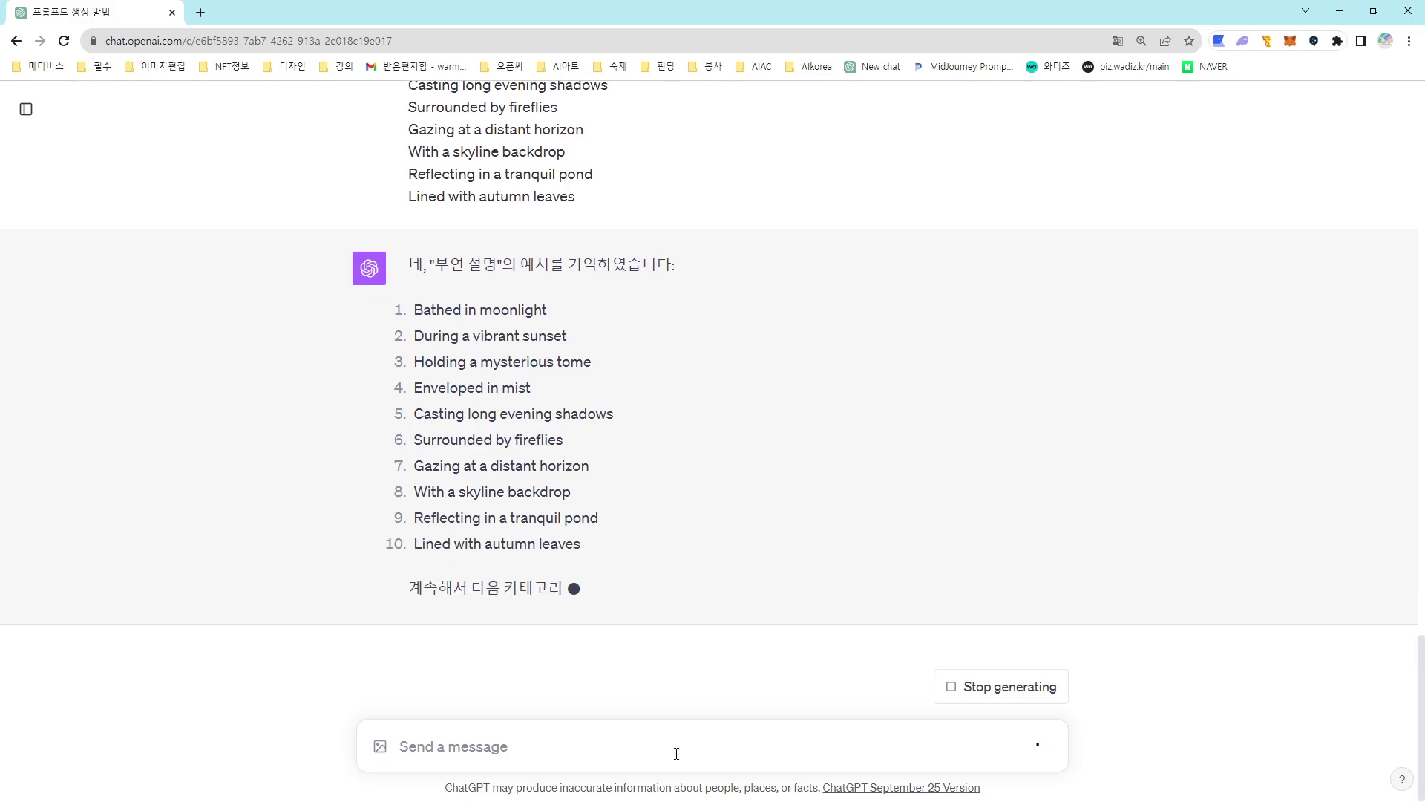
Send "4. 주변 환경의 예시입니다. 기억해주세요." with the examples from "At night" to "On a mountaintop" pasted on the lines below
text(4)
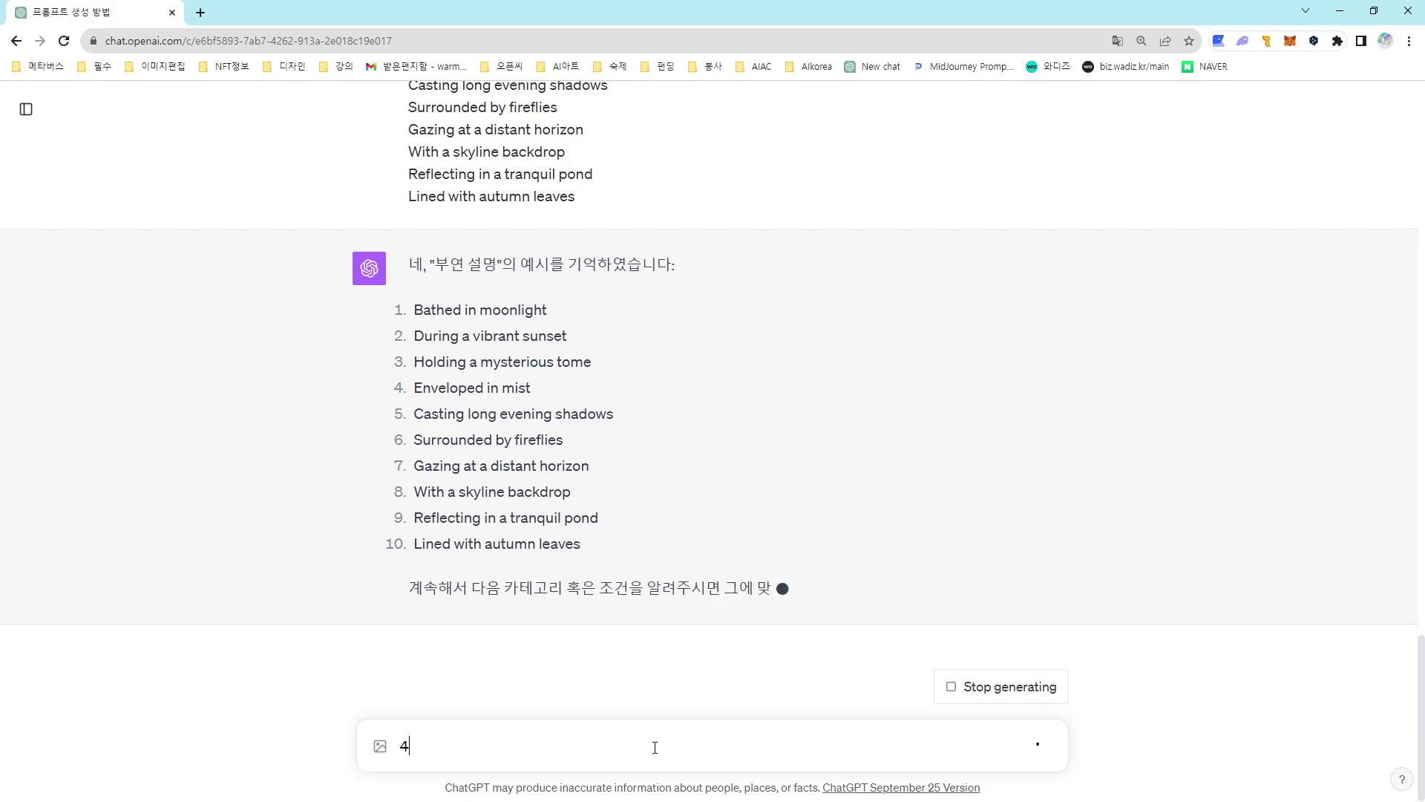
text(. 주변 환)
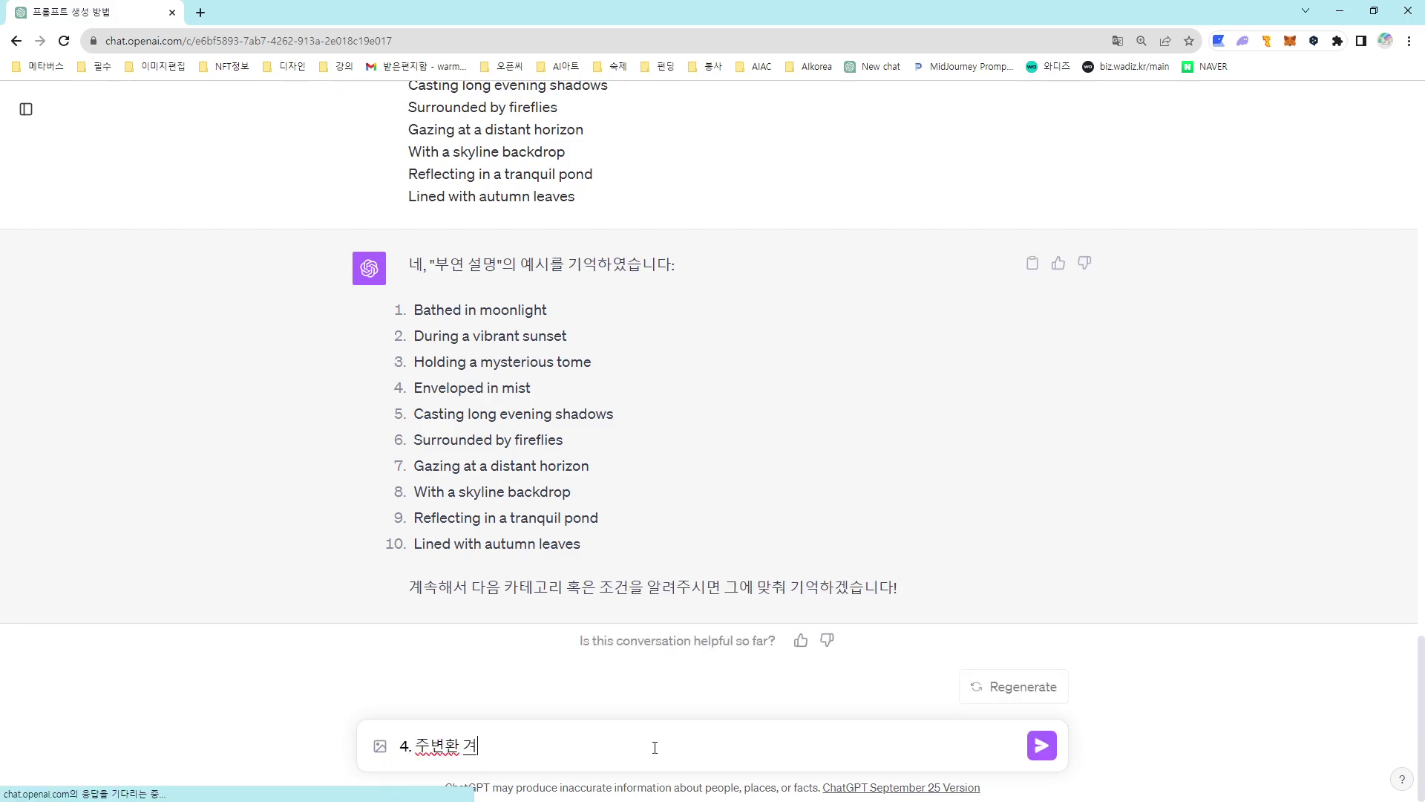
text(경의)
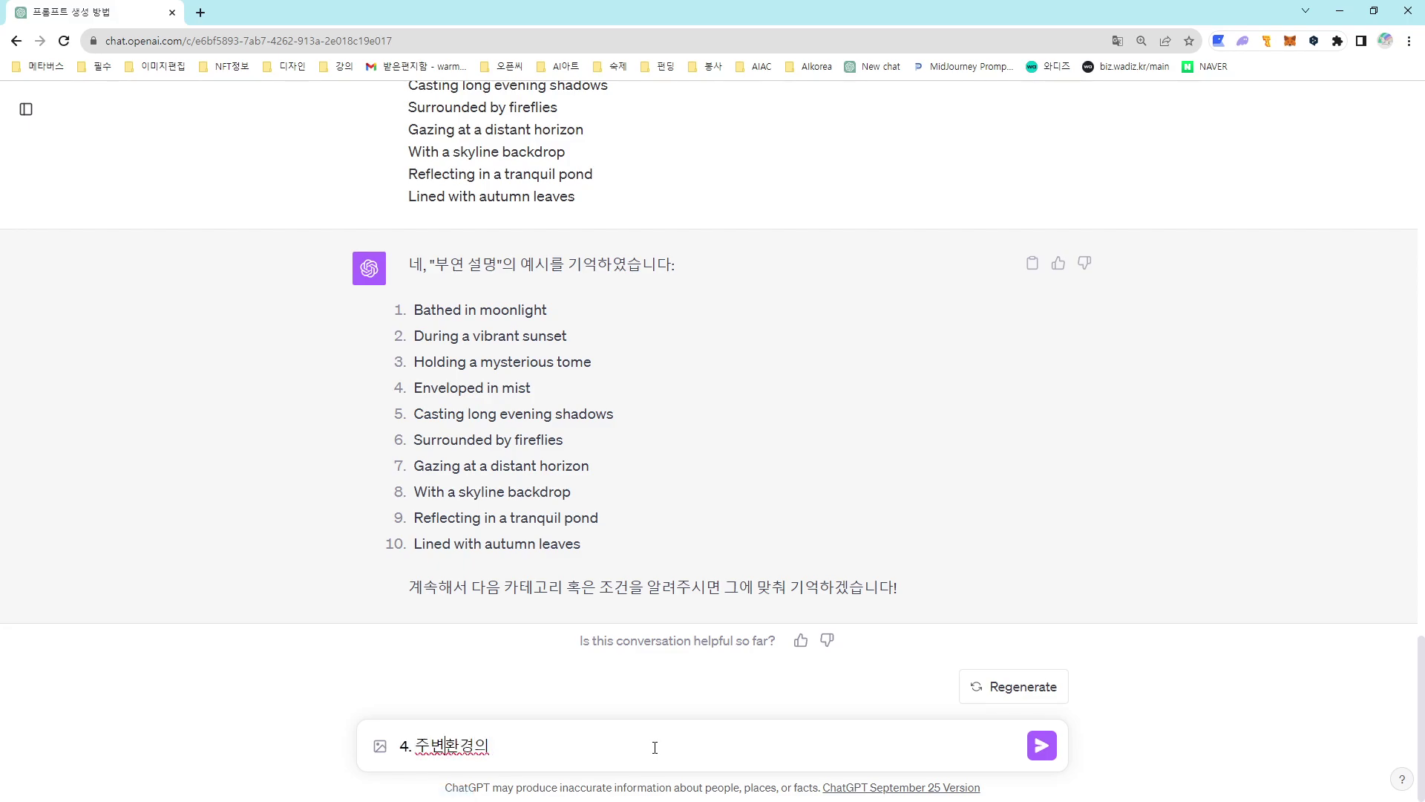
key(End)
text(예싱ㅂ)
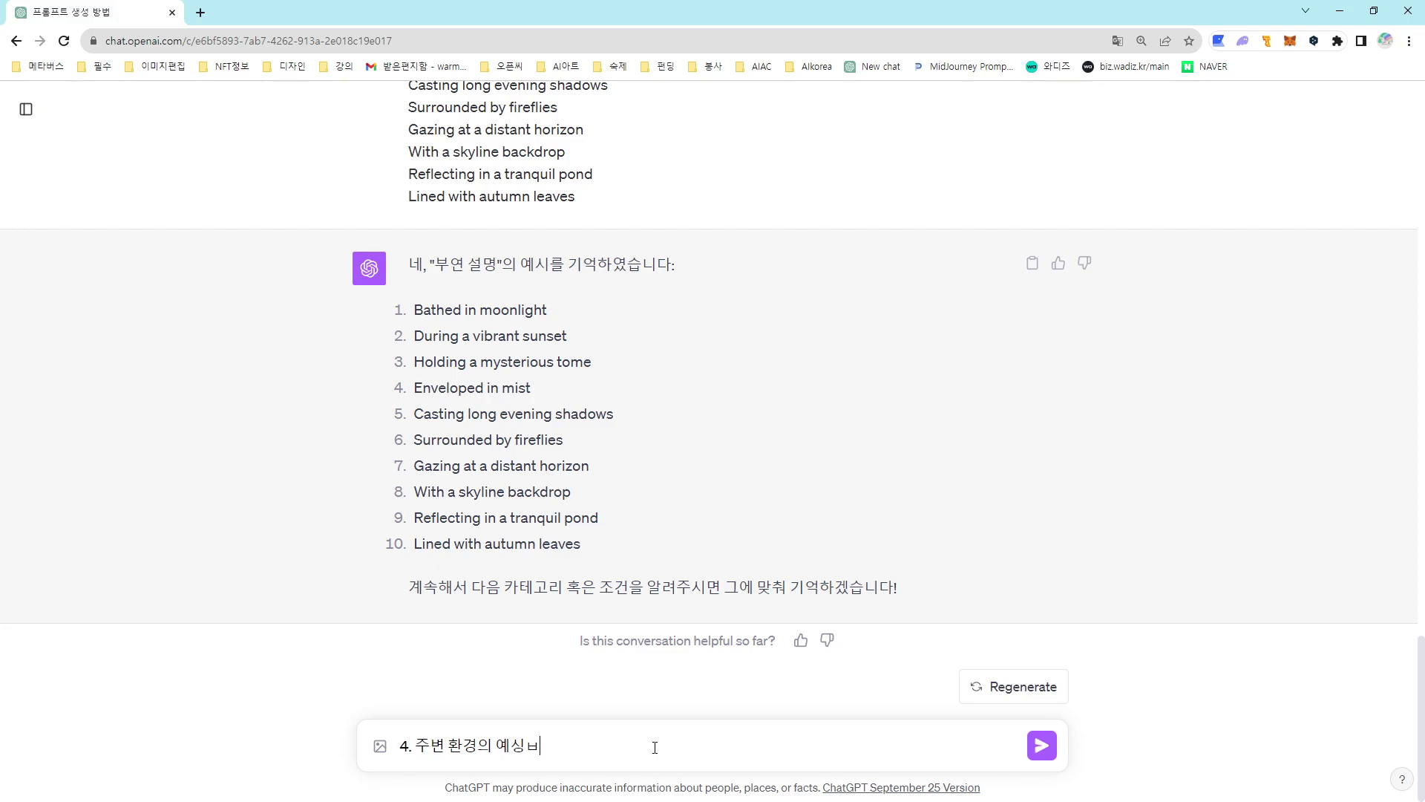
text(싱빈)
key(BackSpace)
key(BackSpace)
text(입니다. 기억해주세요.)
key(shift+Return)
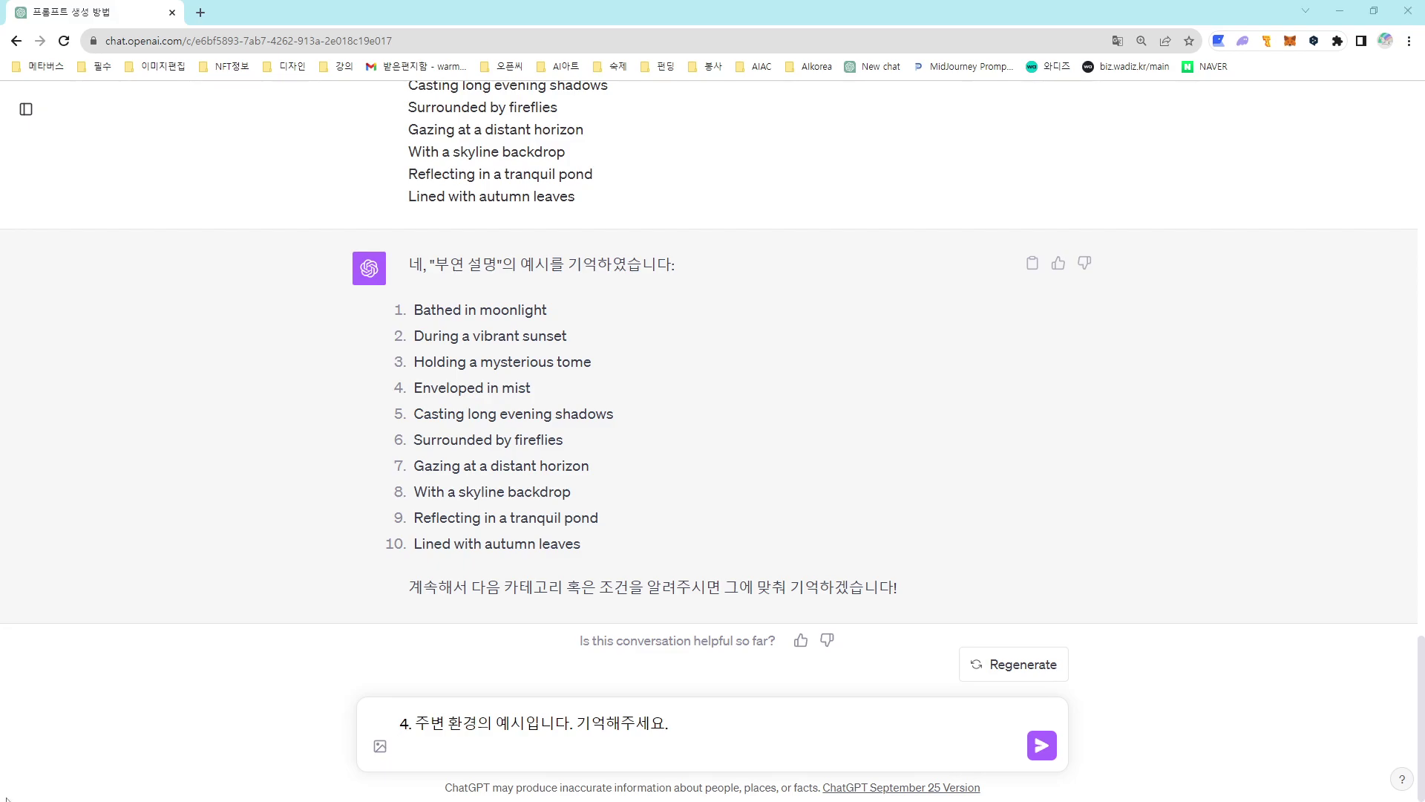
key(ctrl+v)
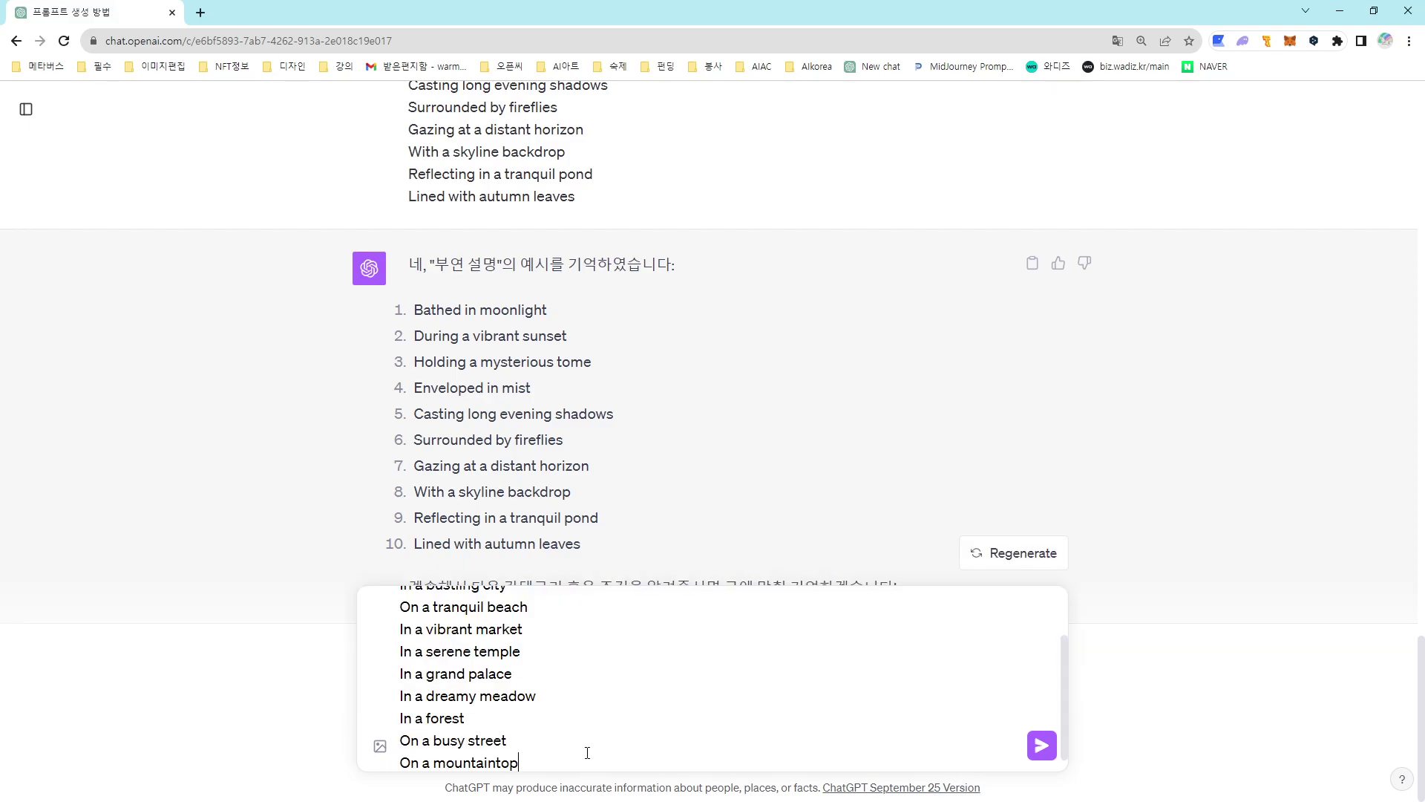
key(Return)
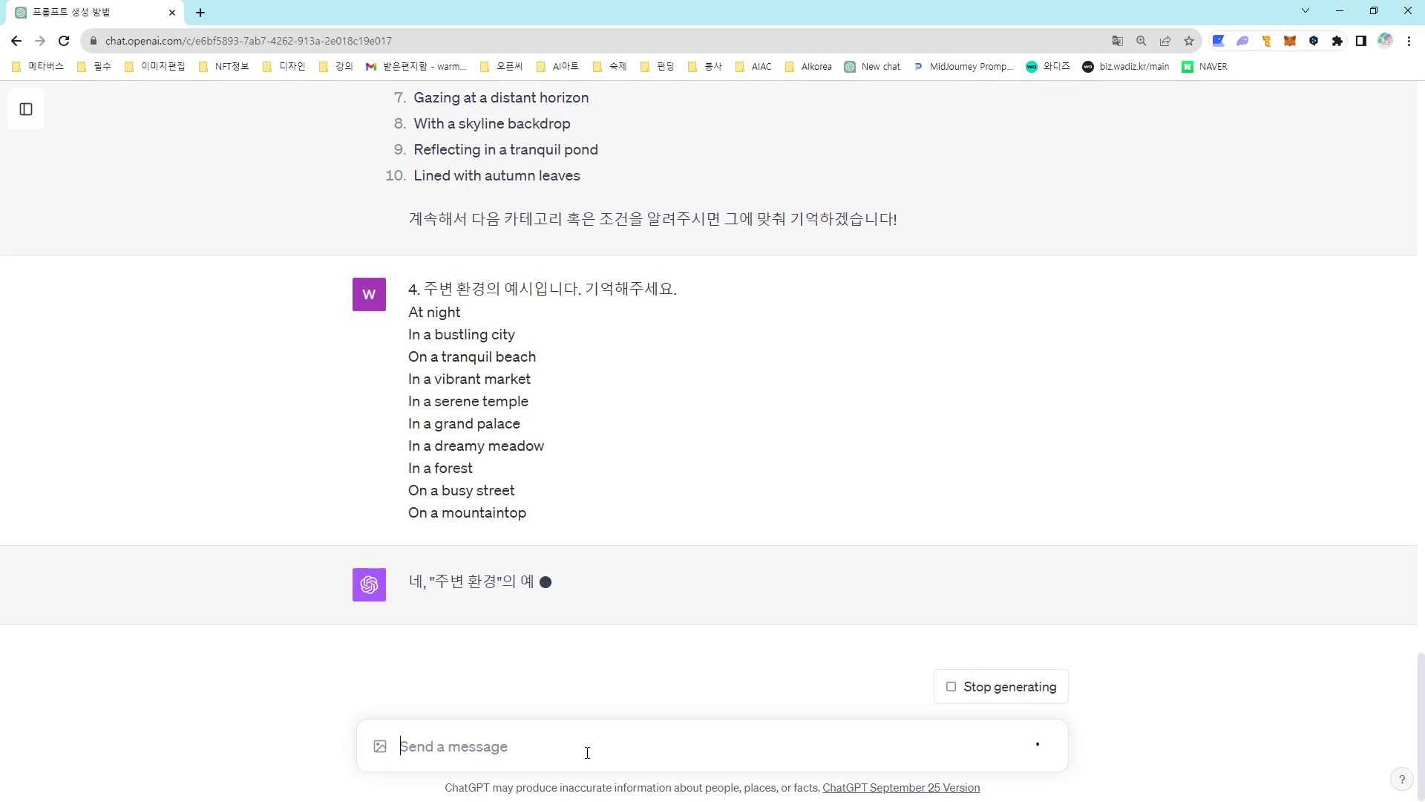
Send "5. 조명의 예시입니다. 기억해주세요." with the examples from "Ambient lighting" to "High key light" pasted below, and highlight the sent examples
text(5.)
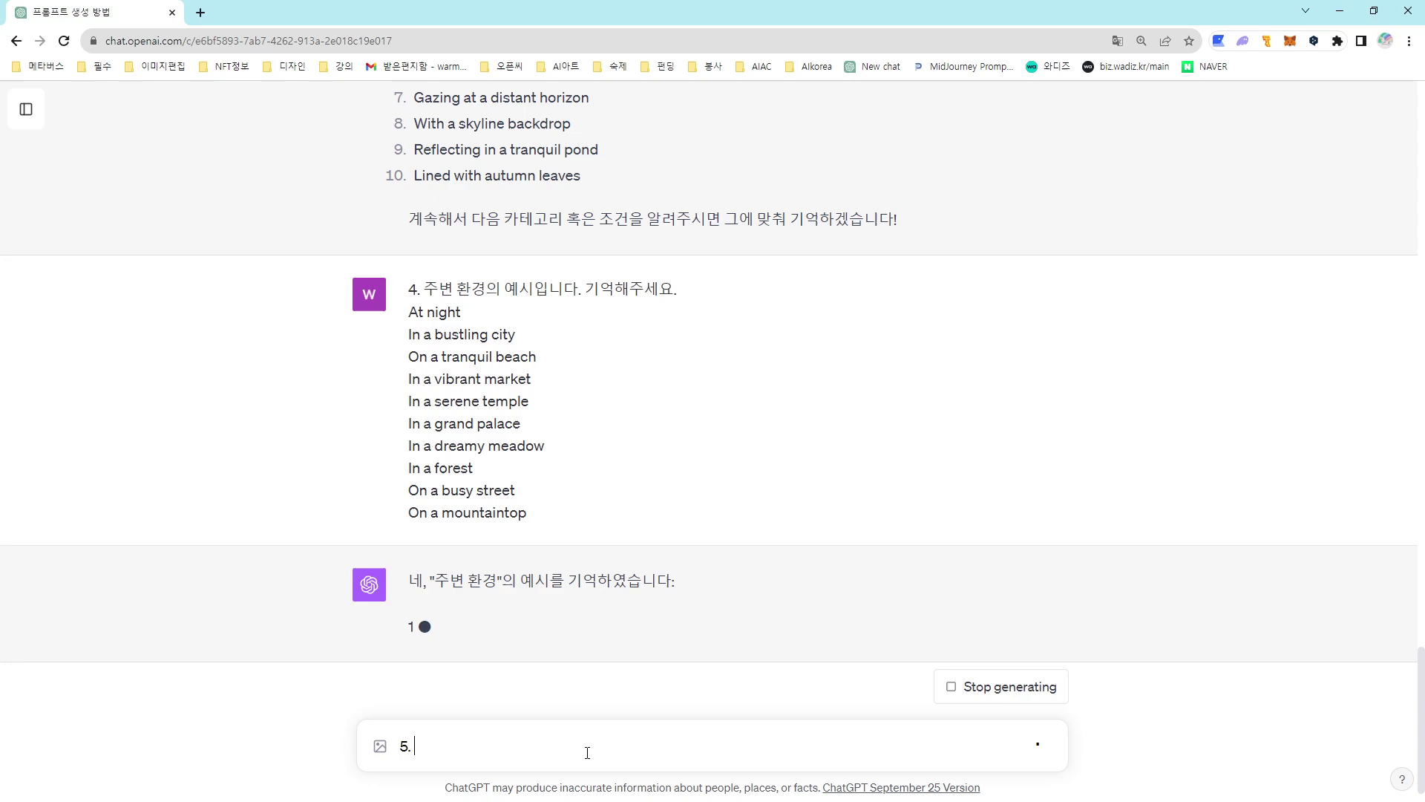
text( 조명의)
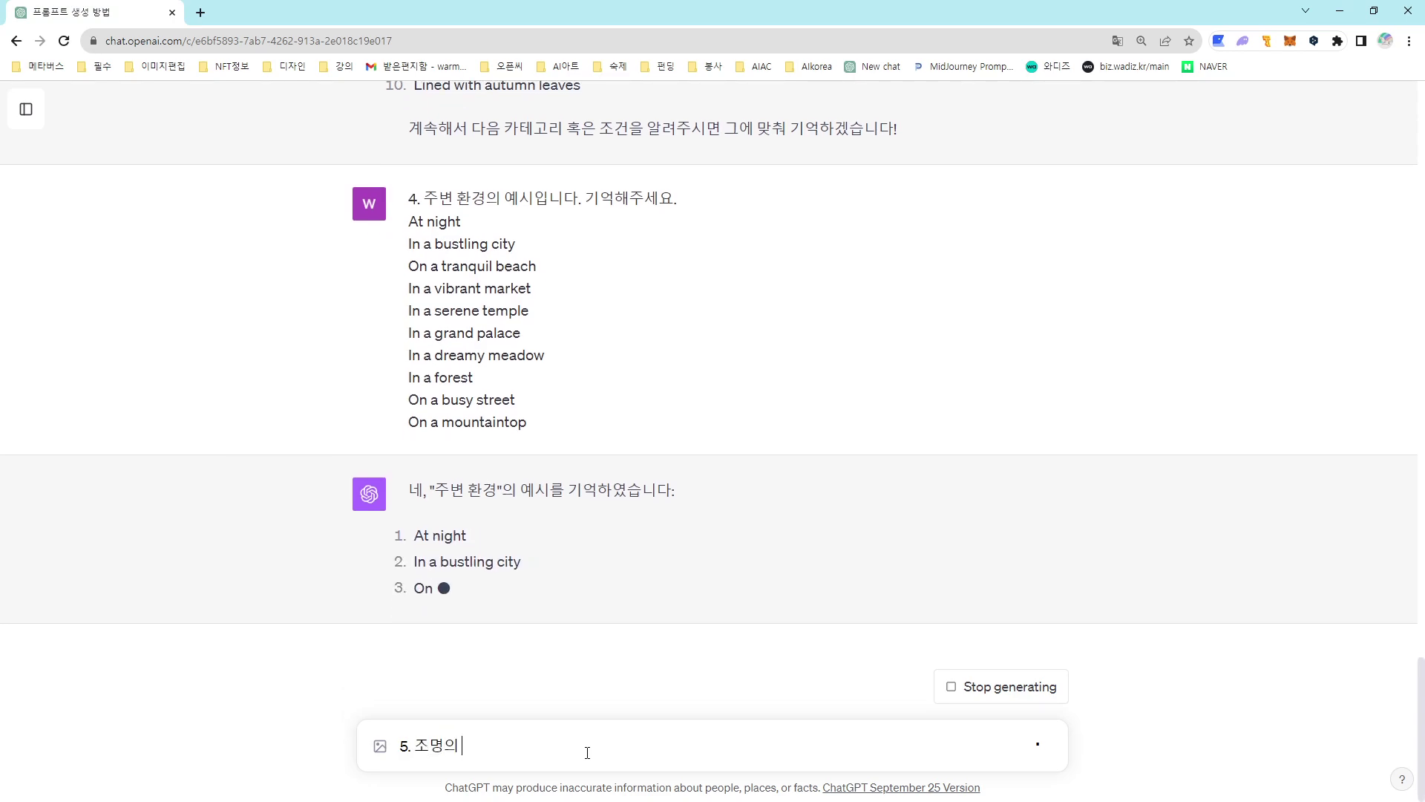
text( 옛시입니대)
text(.)
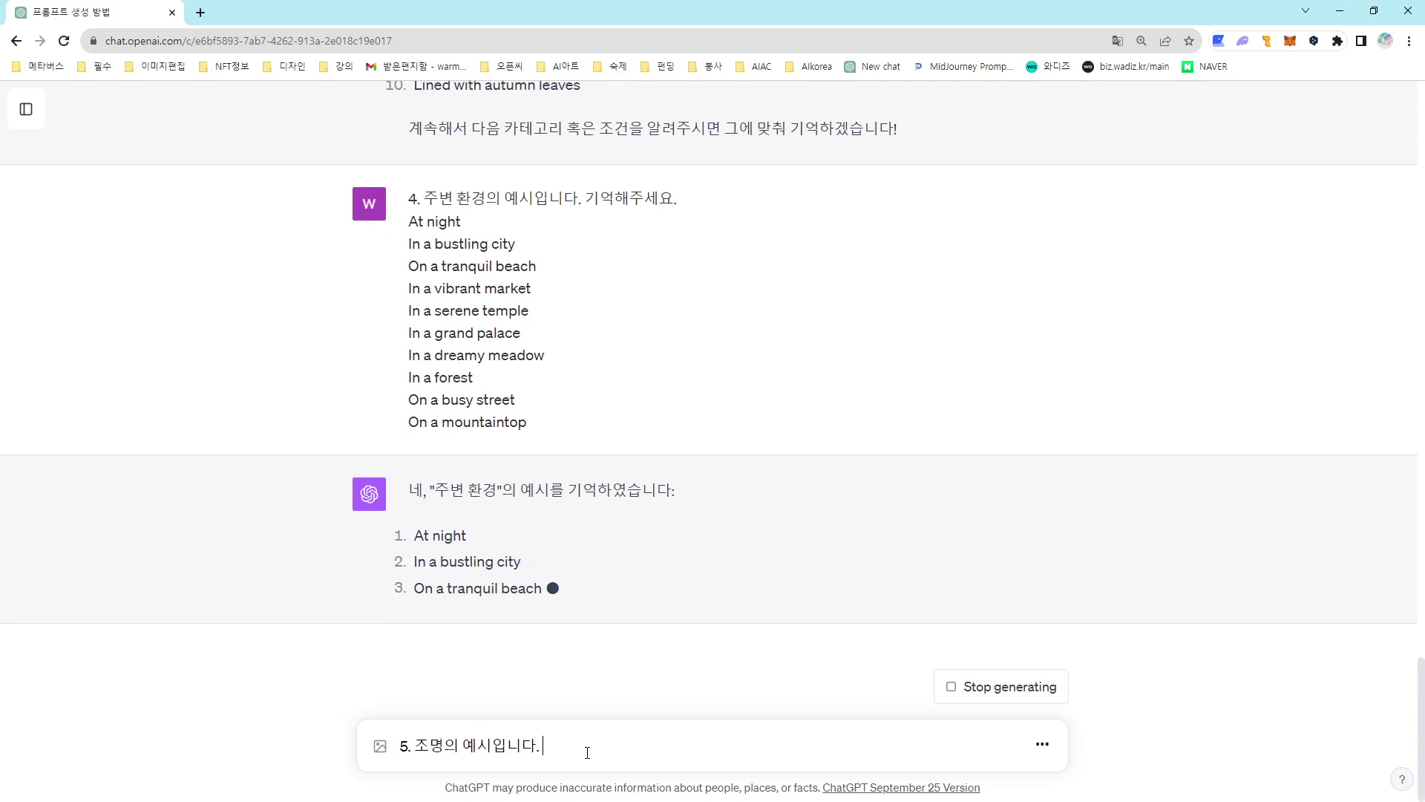
text( 기억해주세요.)
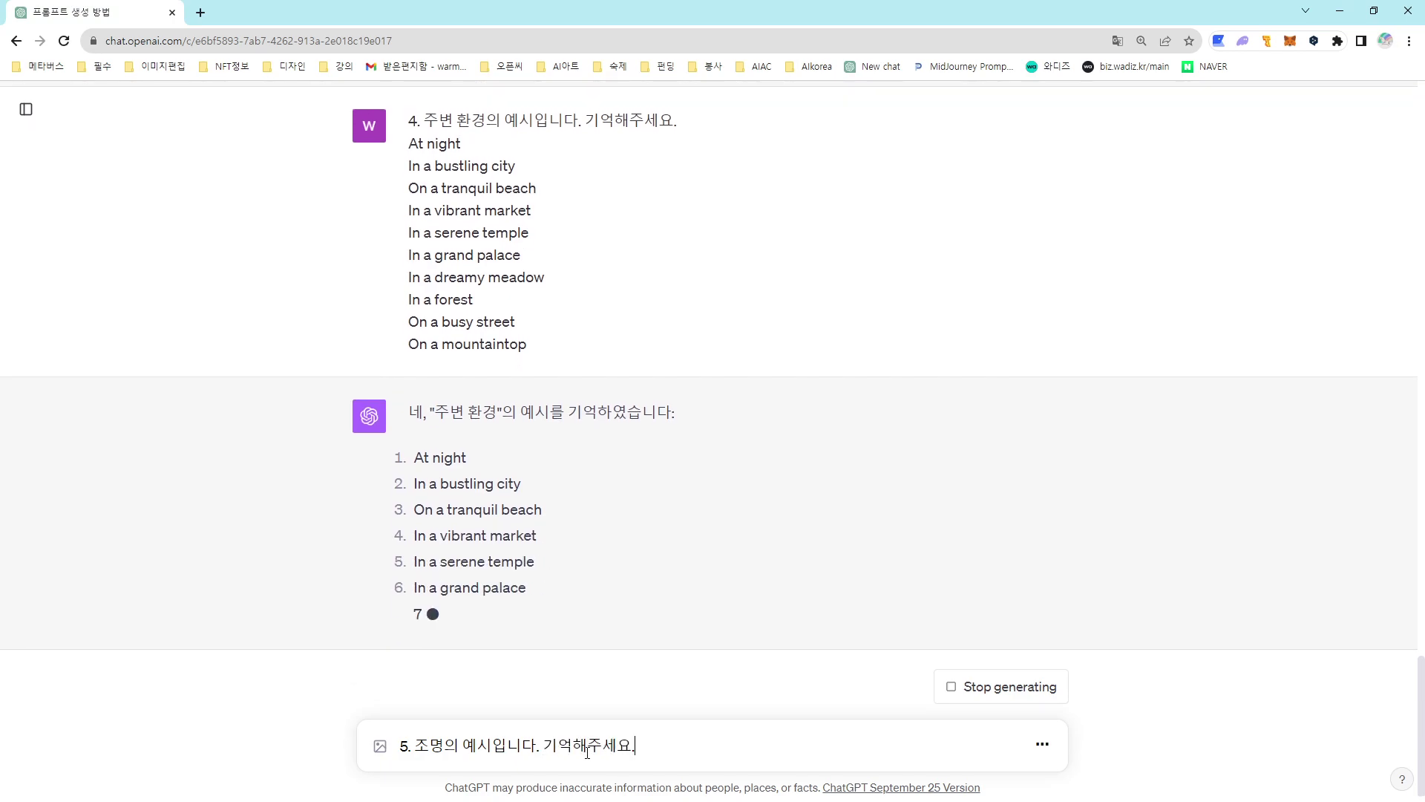
key(shift+Return)
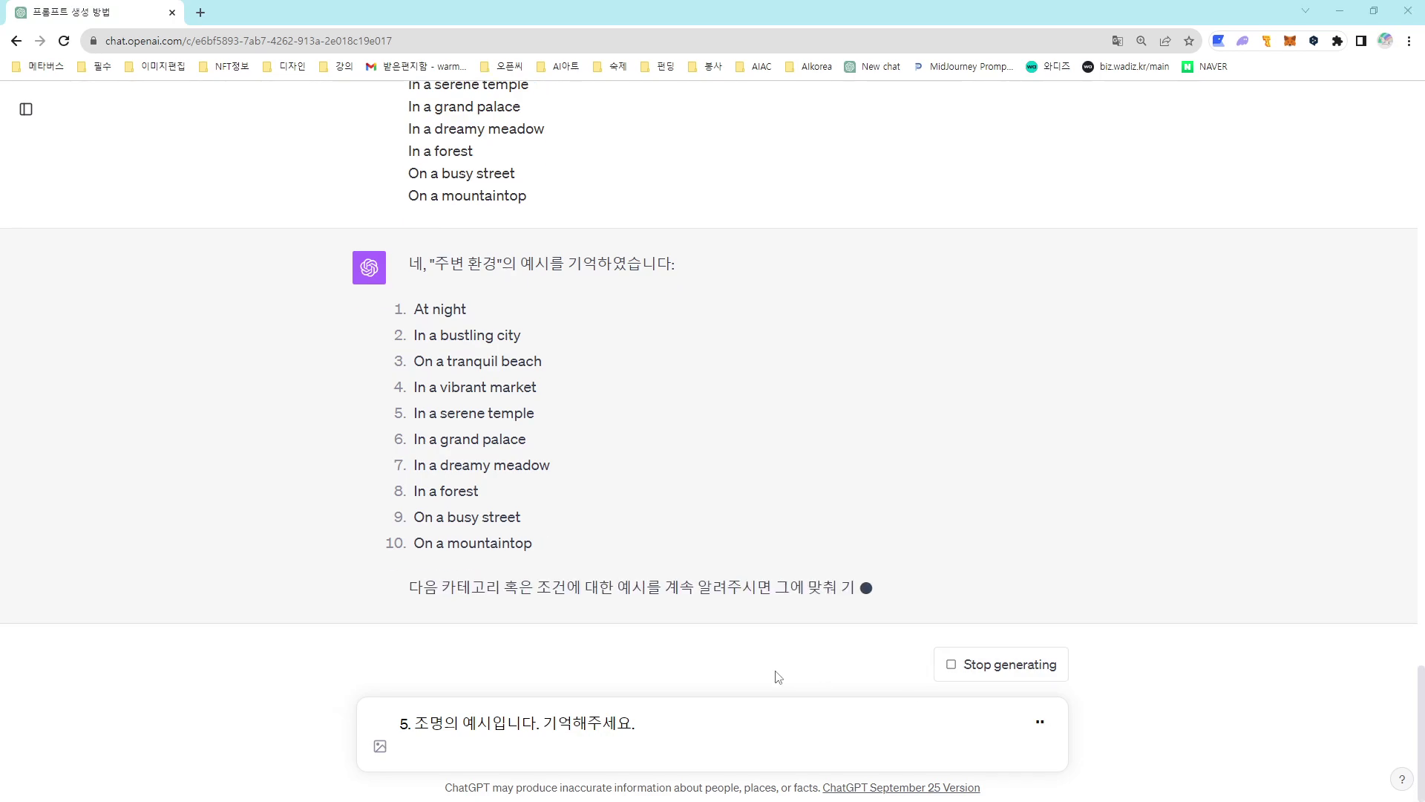
key(ctrl+v)
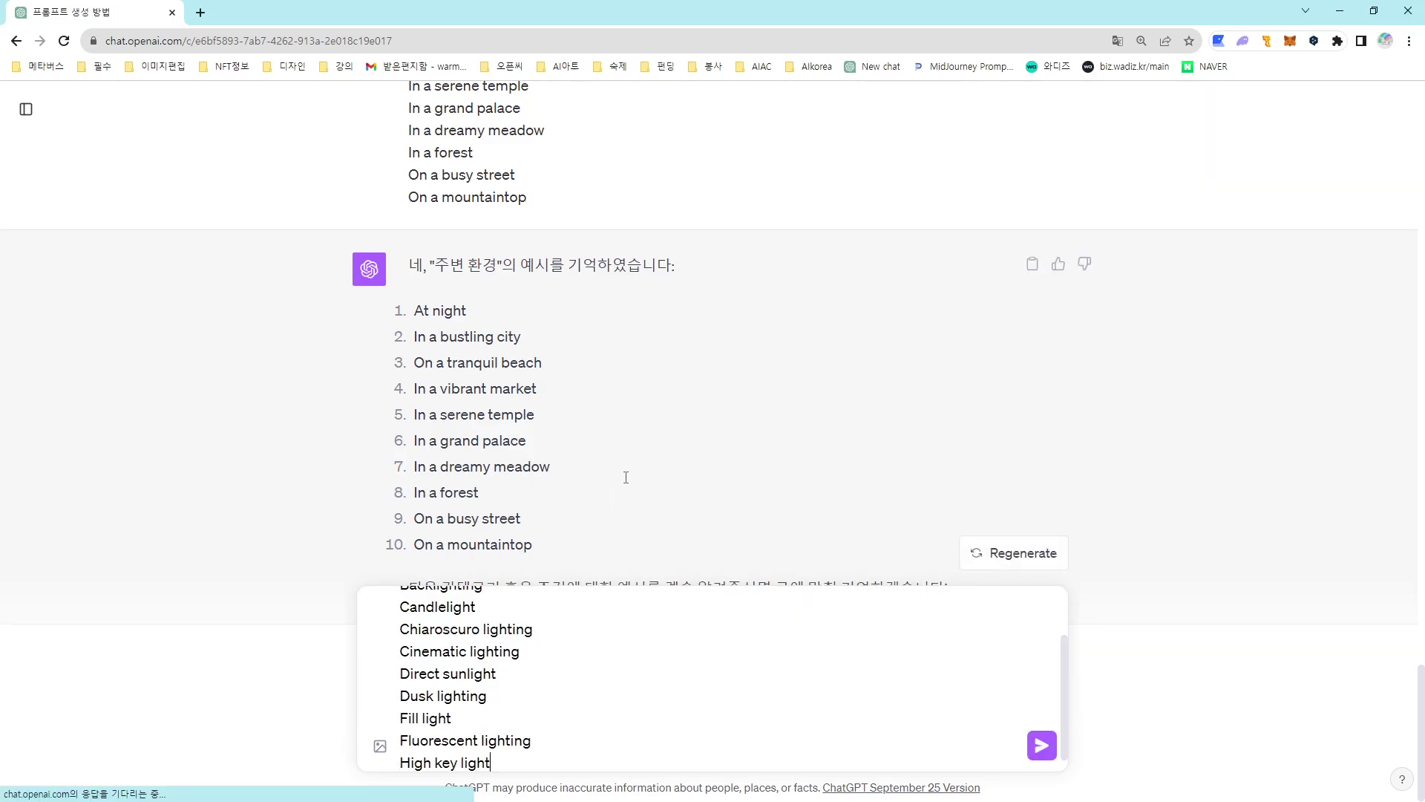
scroll(913, 725, up, 5)
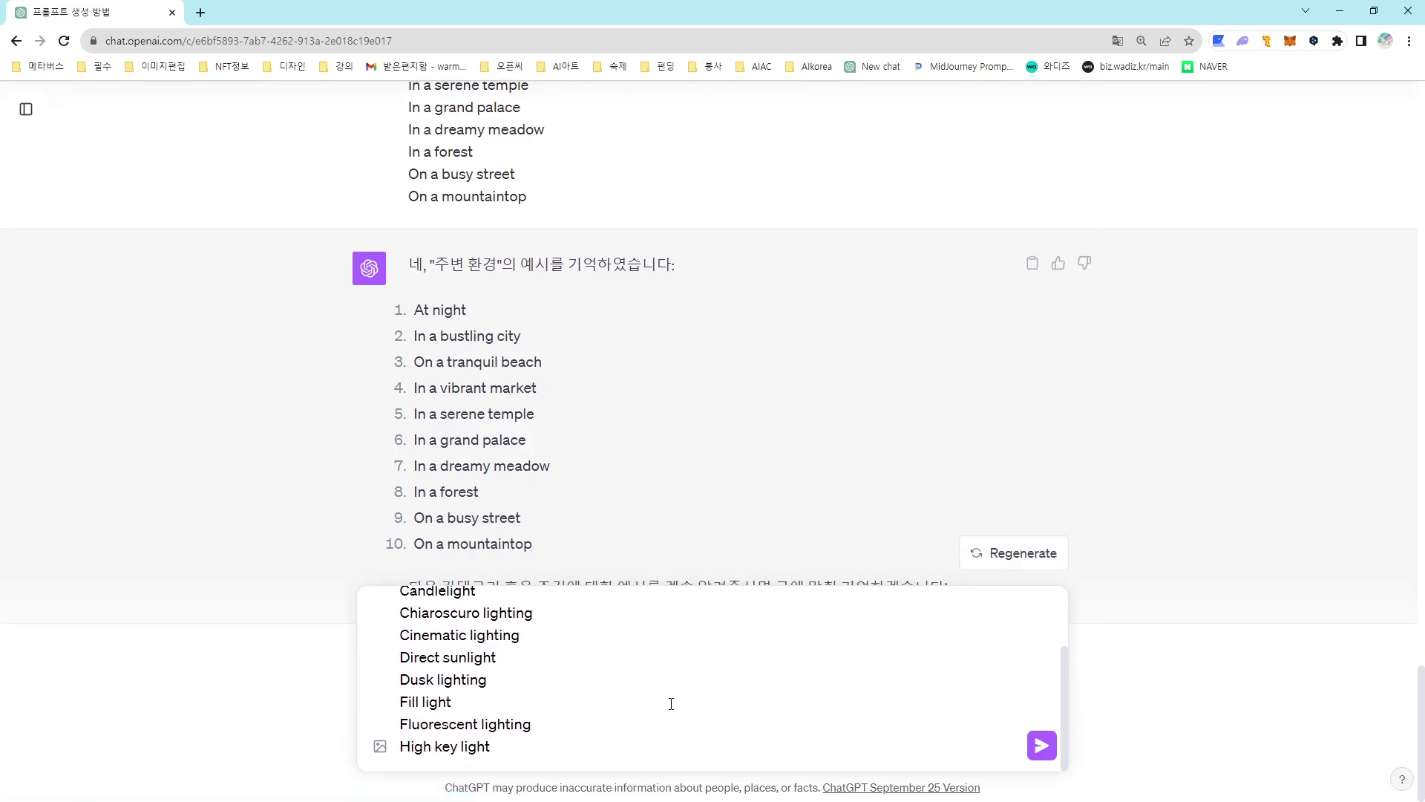
click(1040, 745)
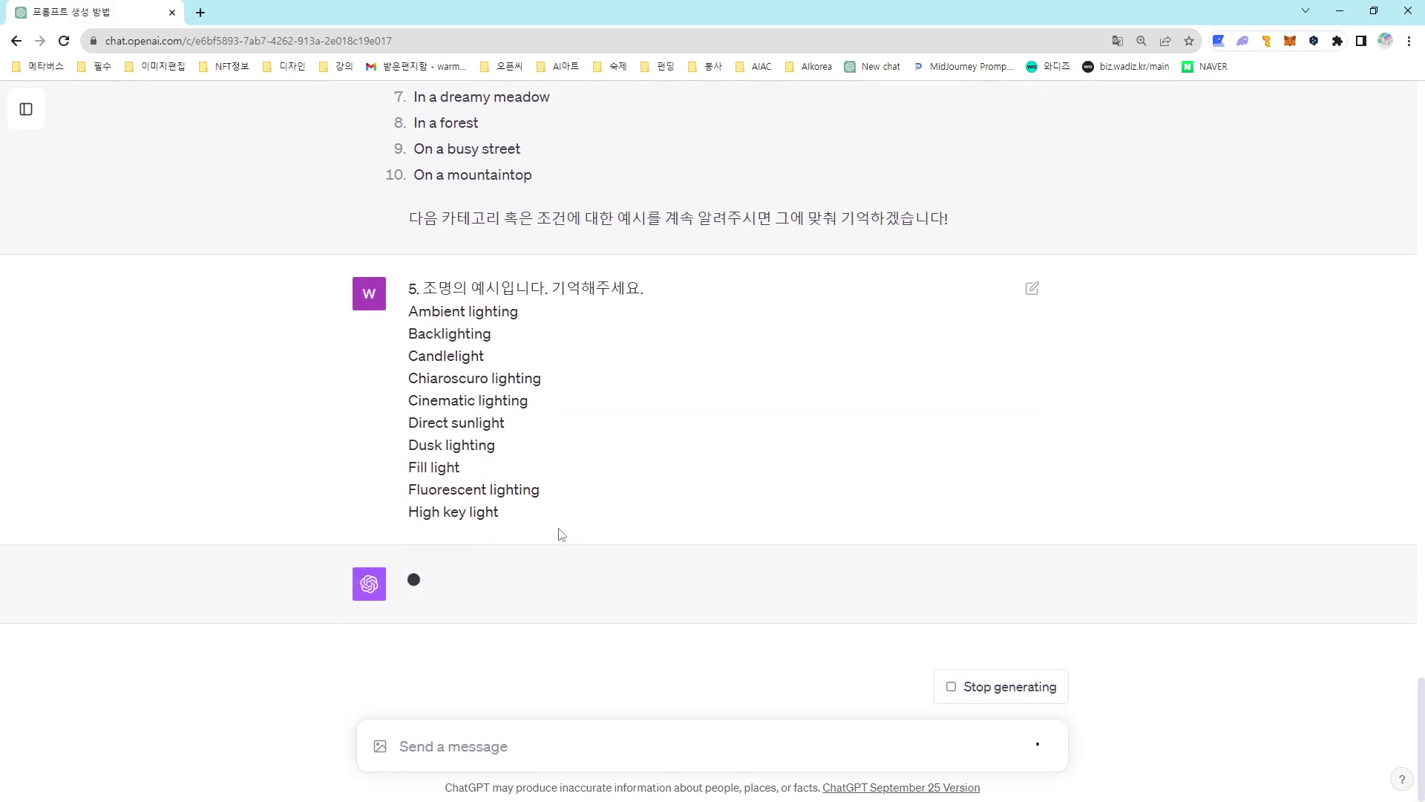
drag(401, 311, 535, 521)
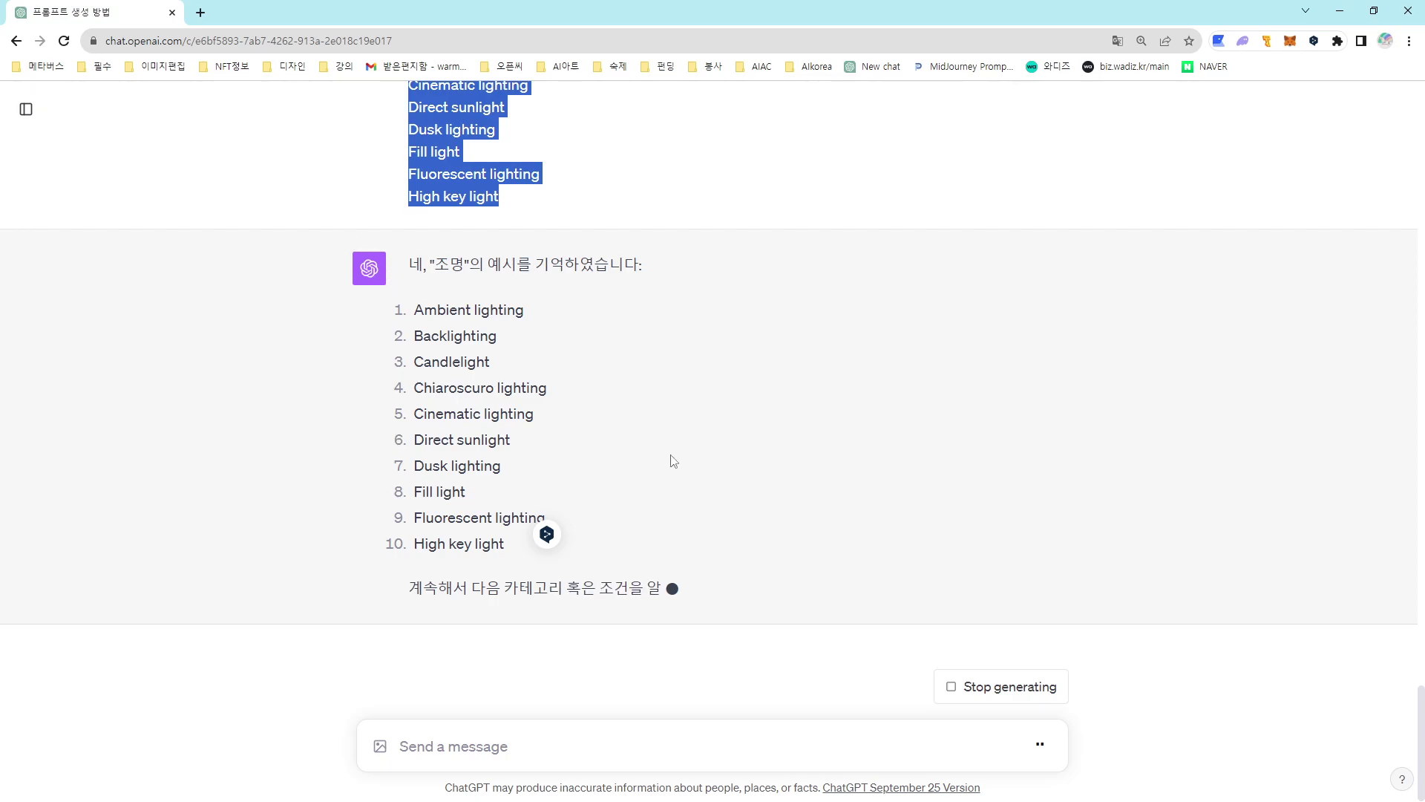
Send "6. 색감의 예시입니다. 이것도 기억해주세요." with the examples from "Vibrant colors" to "Sun-kissed hues" pasted on the lines below
click(528, 737)
text(6)
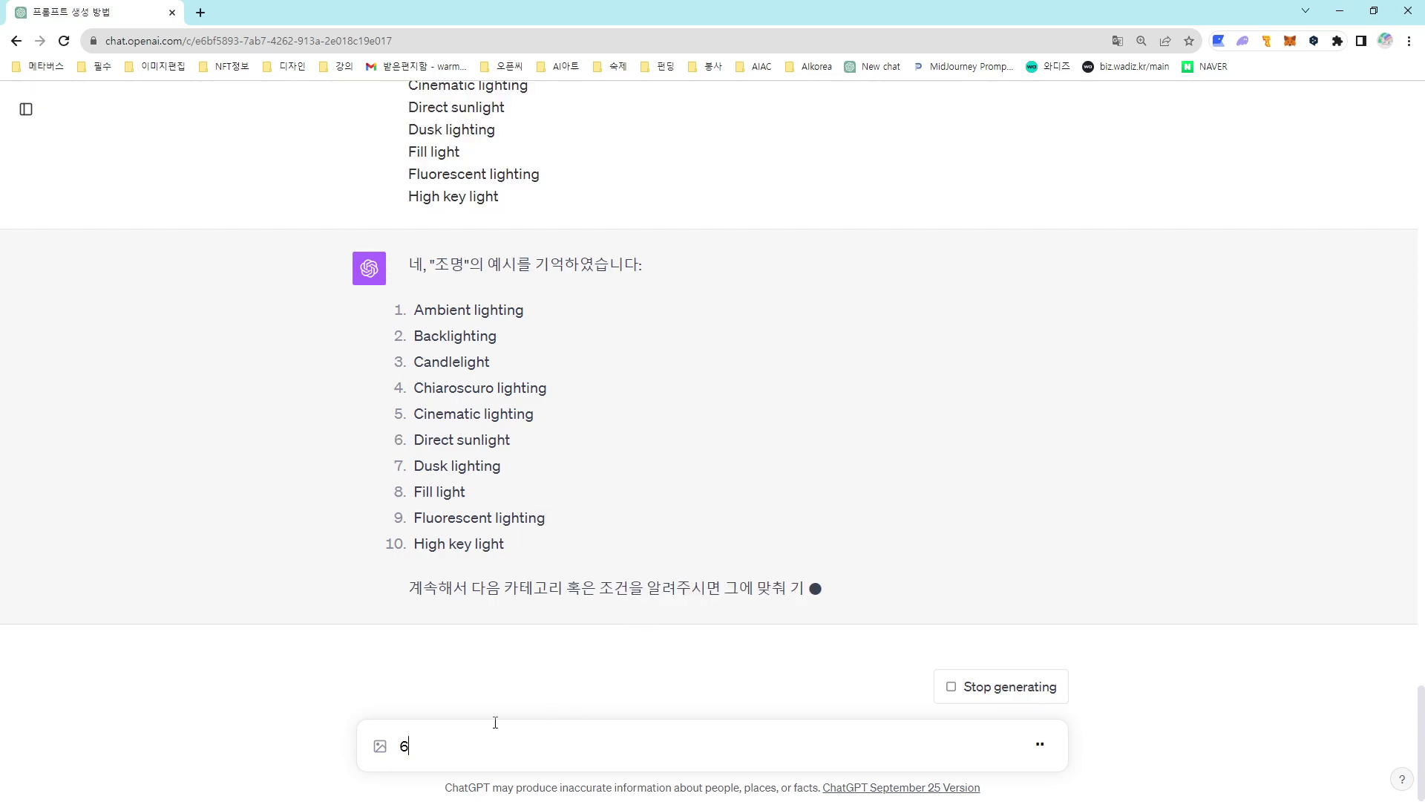
text(. 샘)
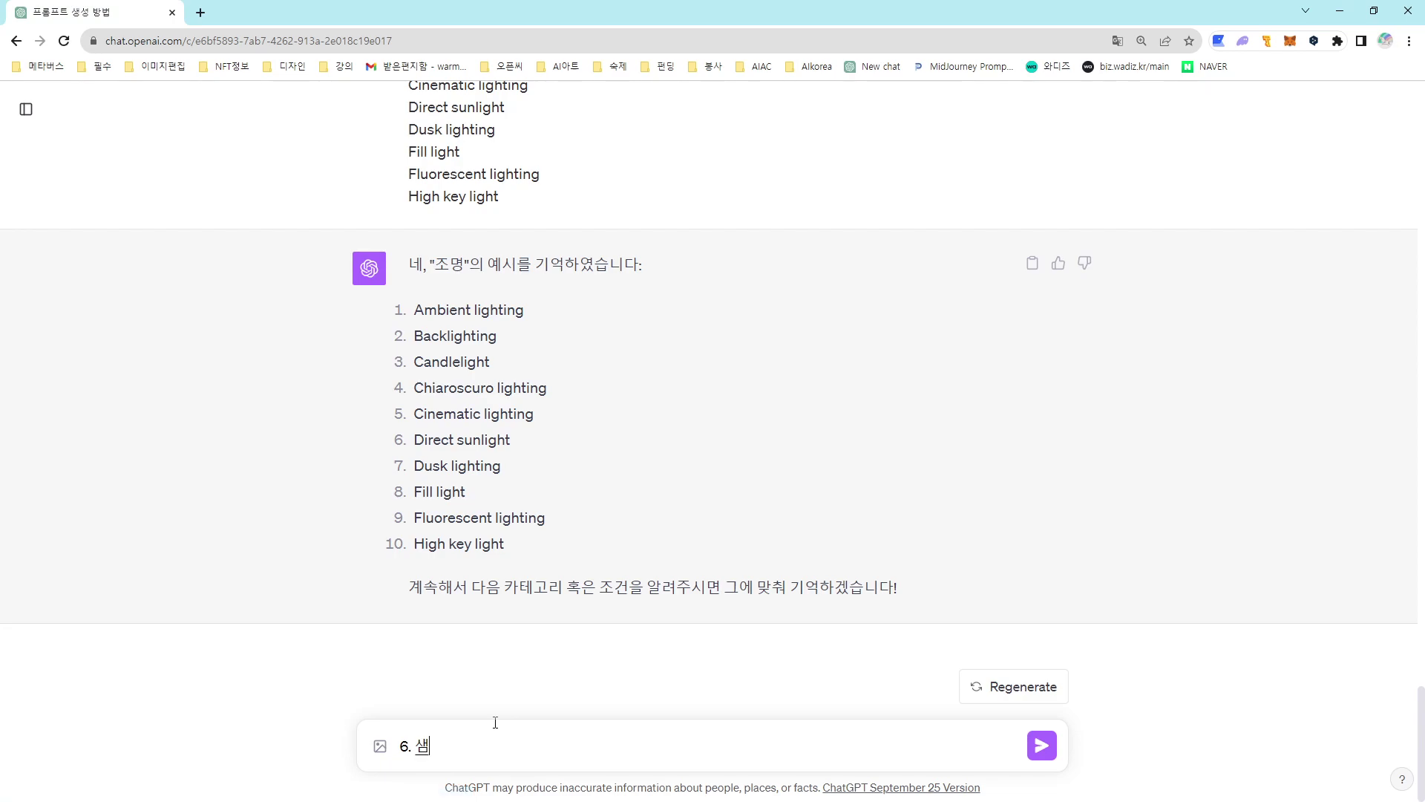
text(감의 예싱)
text(입니다. 이것도 기억해주세요)
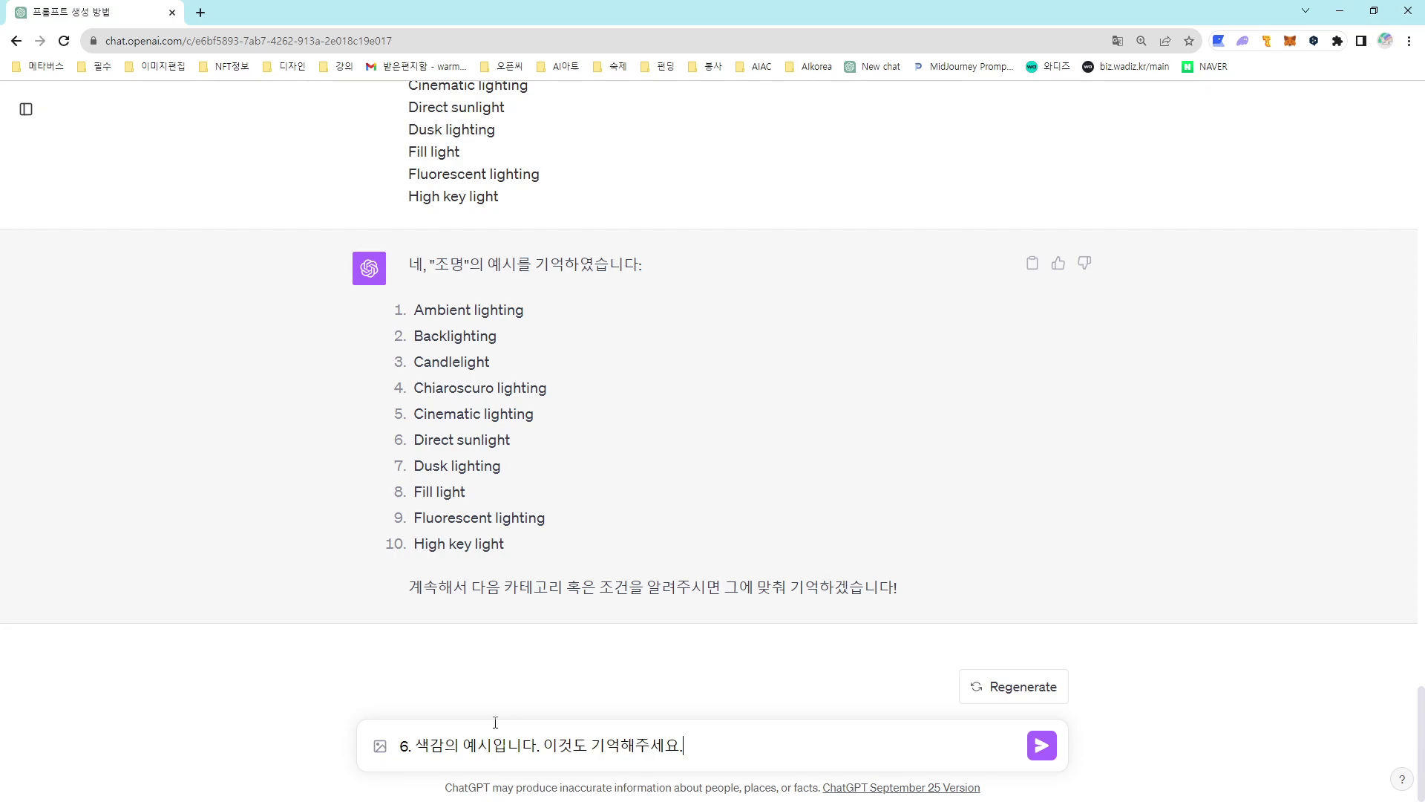
text(.)
key(shift+Return)
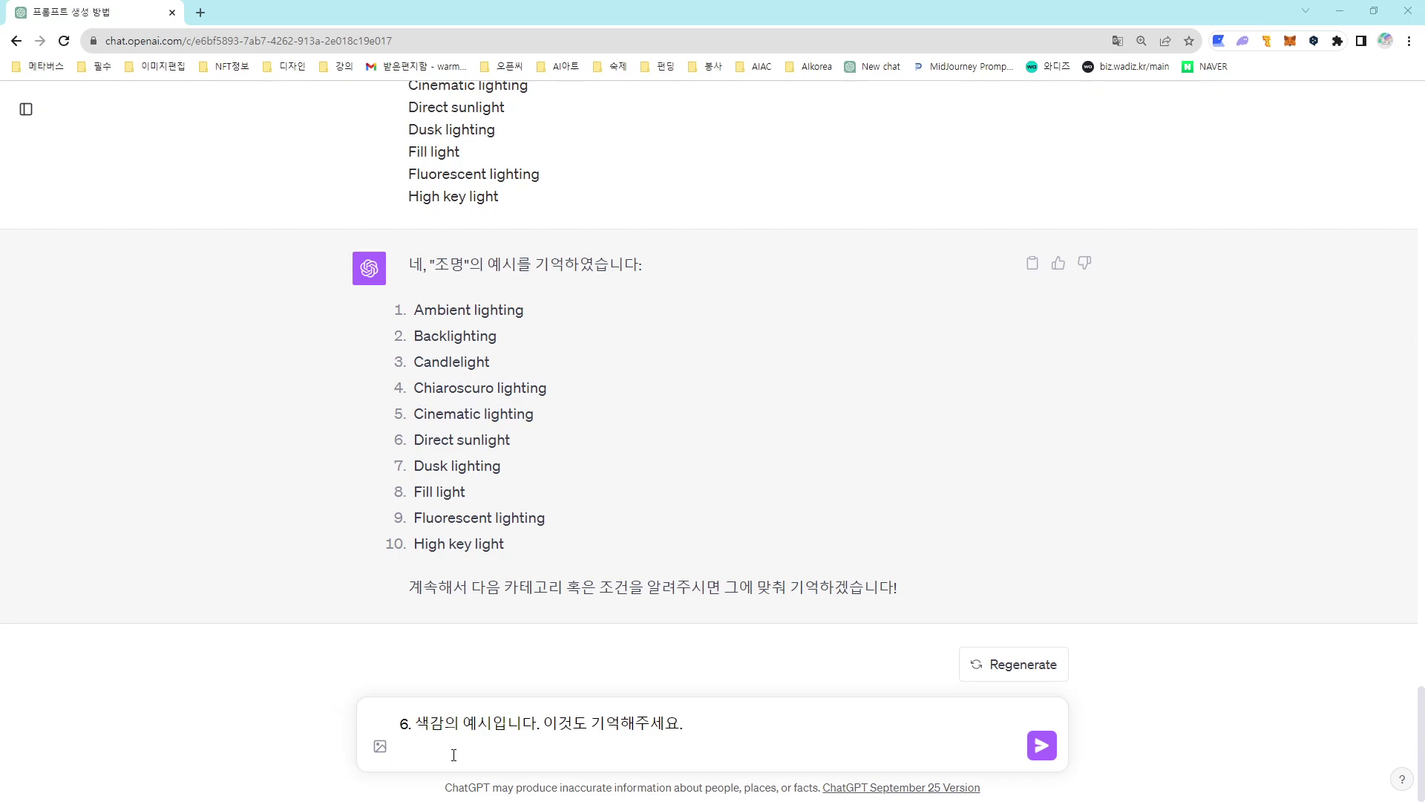
text(Vibrant colors Pastel colors Black and white Monochromatic hues Warm, earthy colors Cool undertones Grayscale Muted tones Splash of neon Sun-kissed hues)
scroll(641, 715, up, 3)
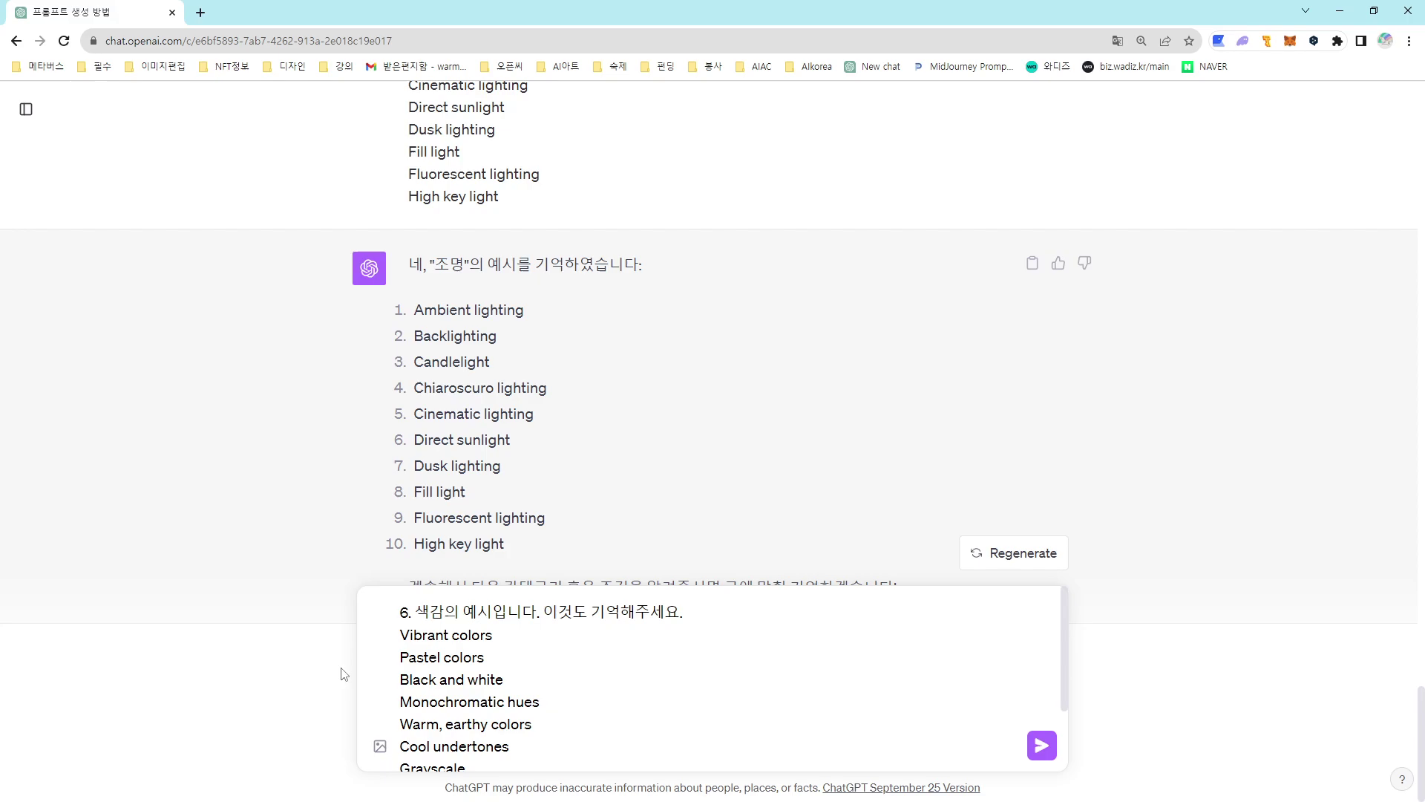
click(1042, 744)
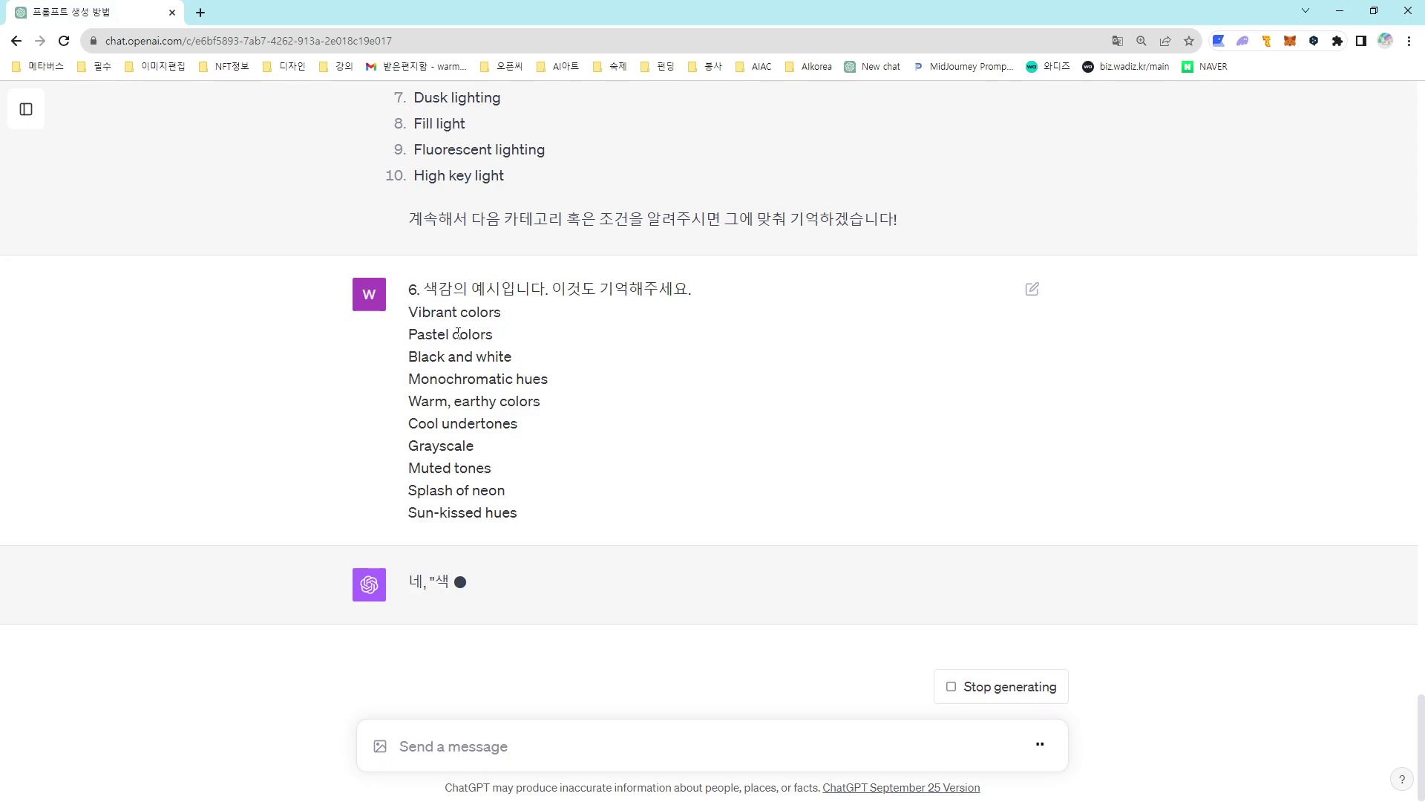
Review the conversation's first message, highlighting its role sentence, the eight-part format list, the example prompt and the closing request
scroll(460, 344, up, 3)
scroll(461, 343, up, 20)
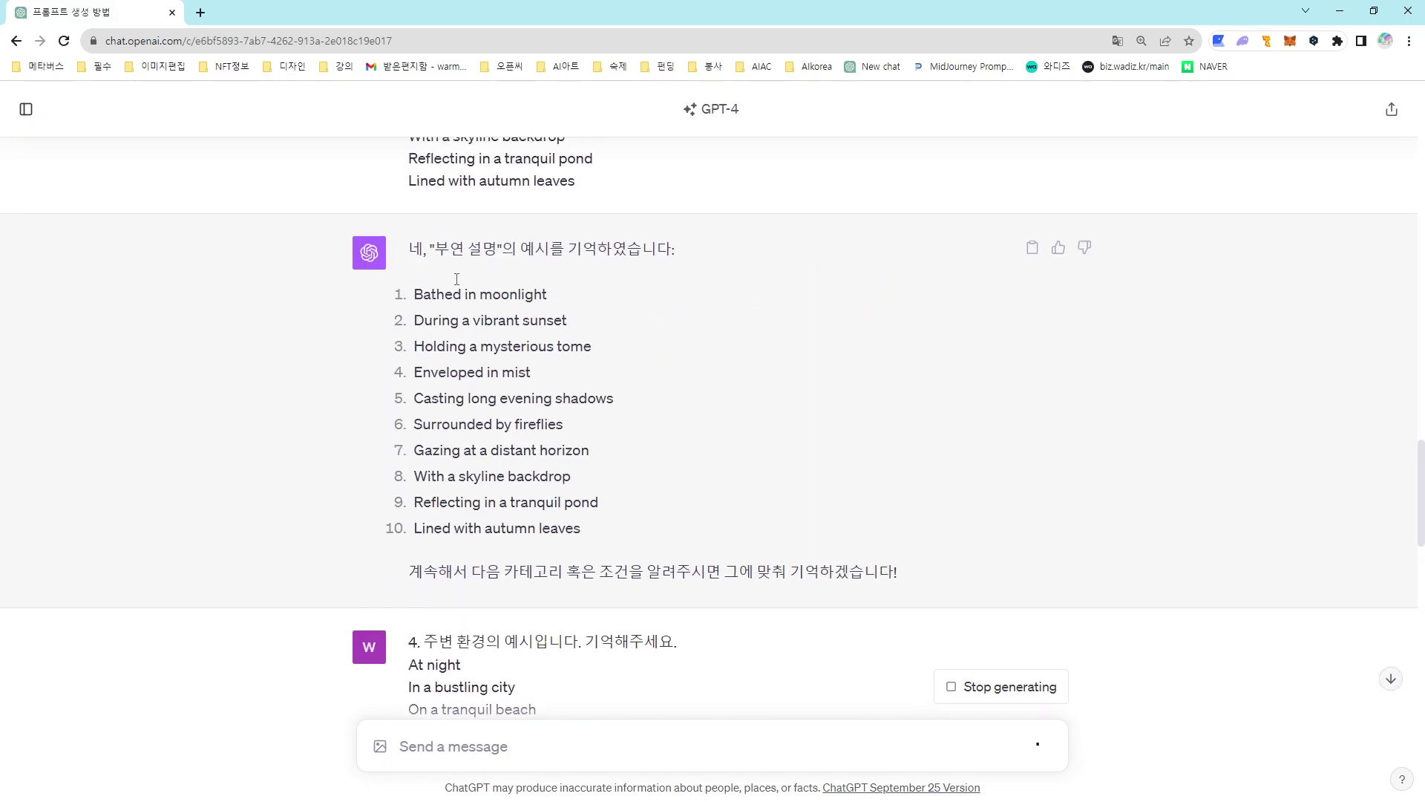
scroll(458, 280, up, 20)
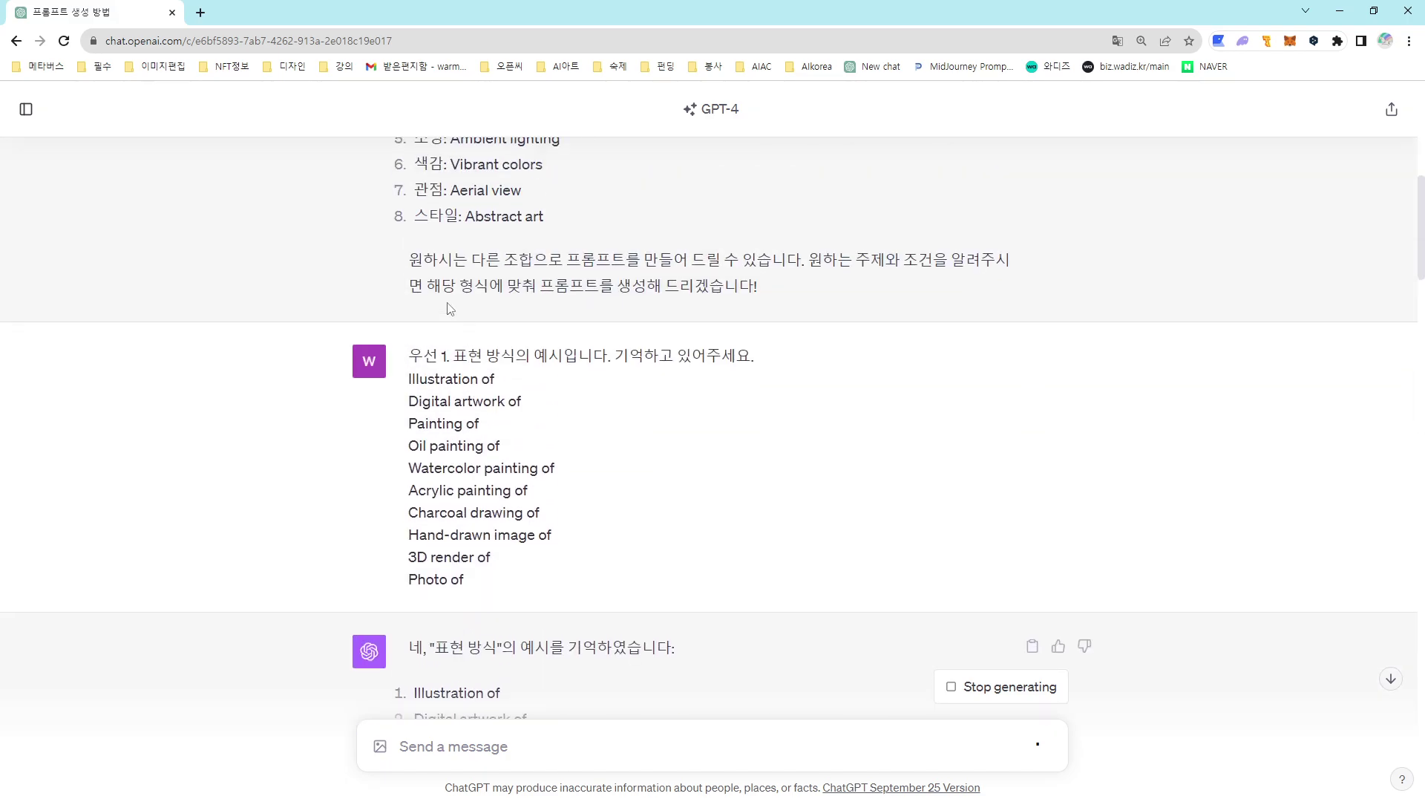
scroll(450, 302, up, 5)
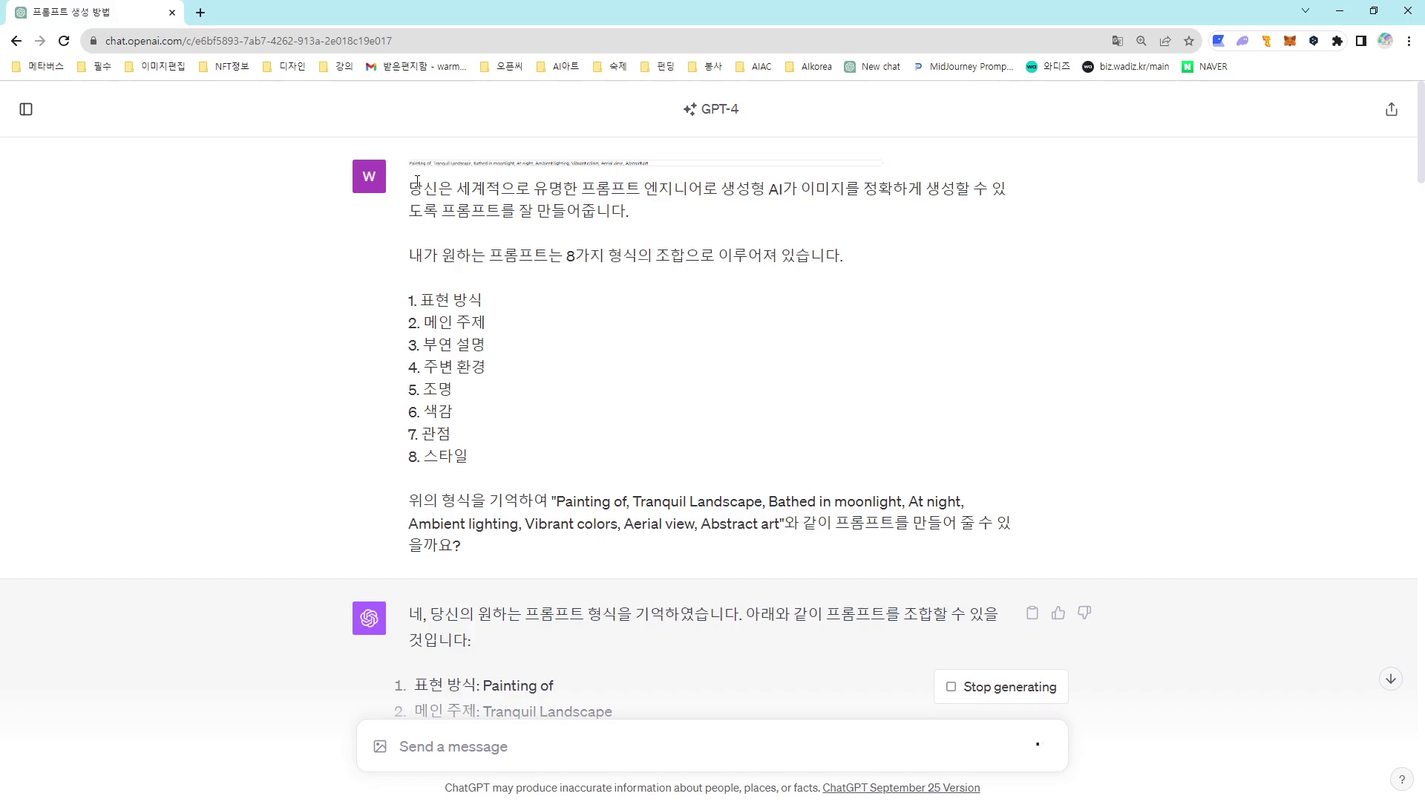
drag(410, 187, 515, 189)
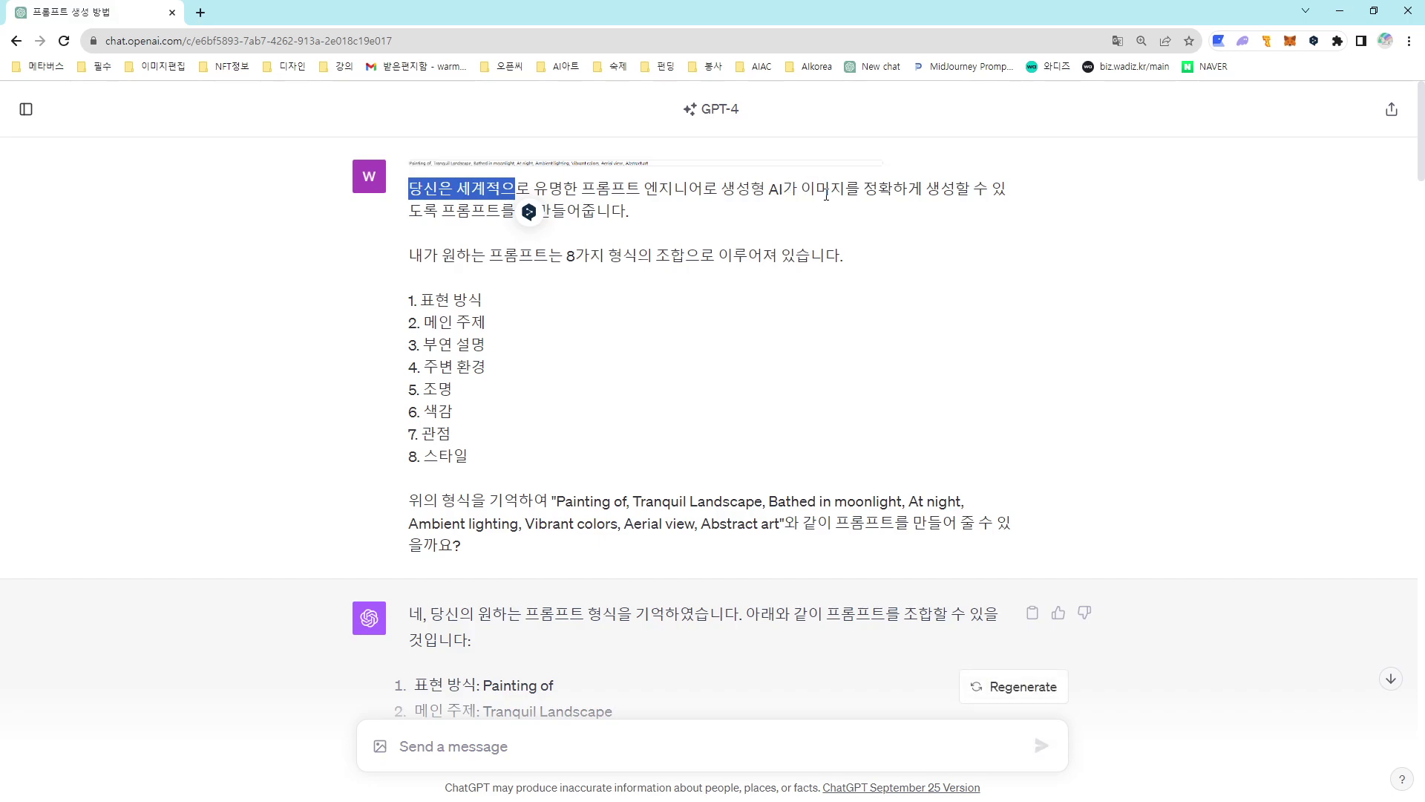
click(652, 224)
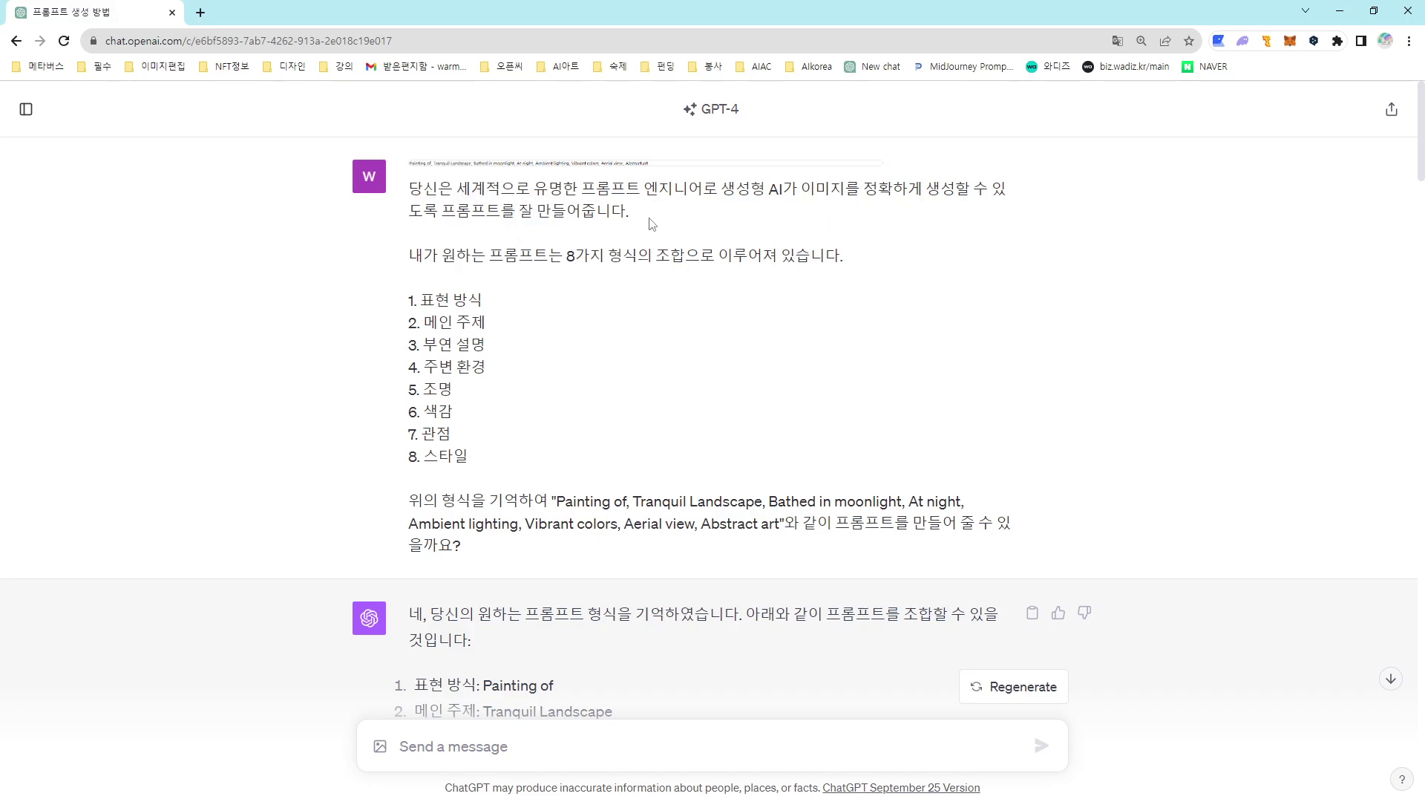
drag(519, 210, 610, 212)
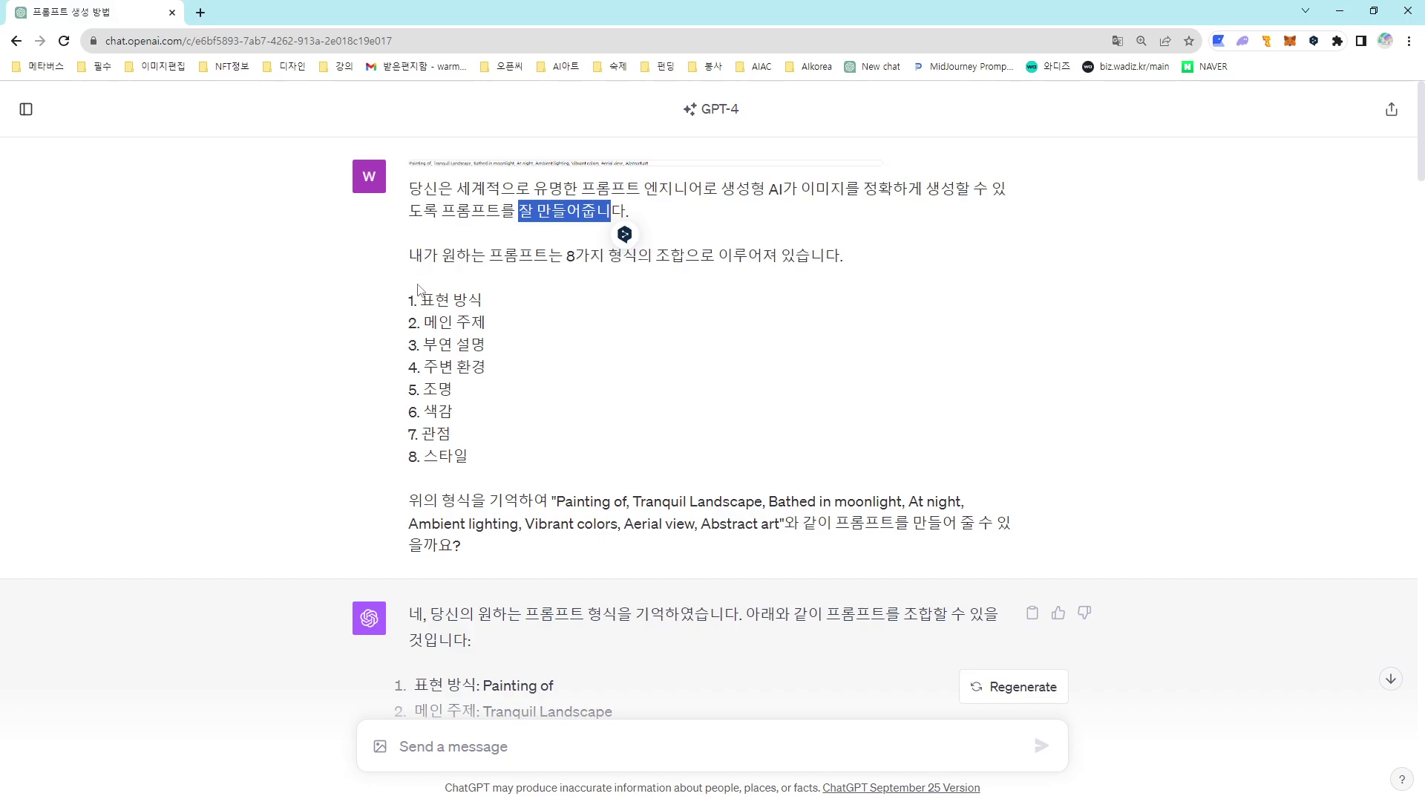
drag(409, 302, 505, 456)
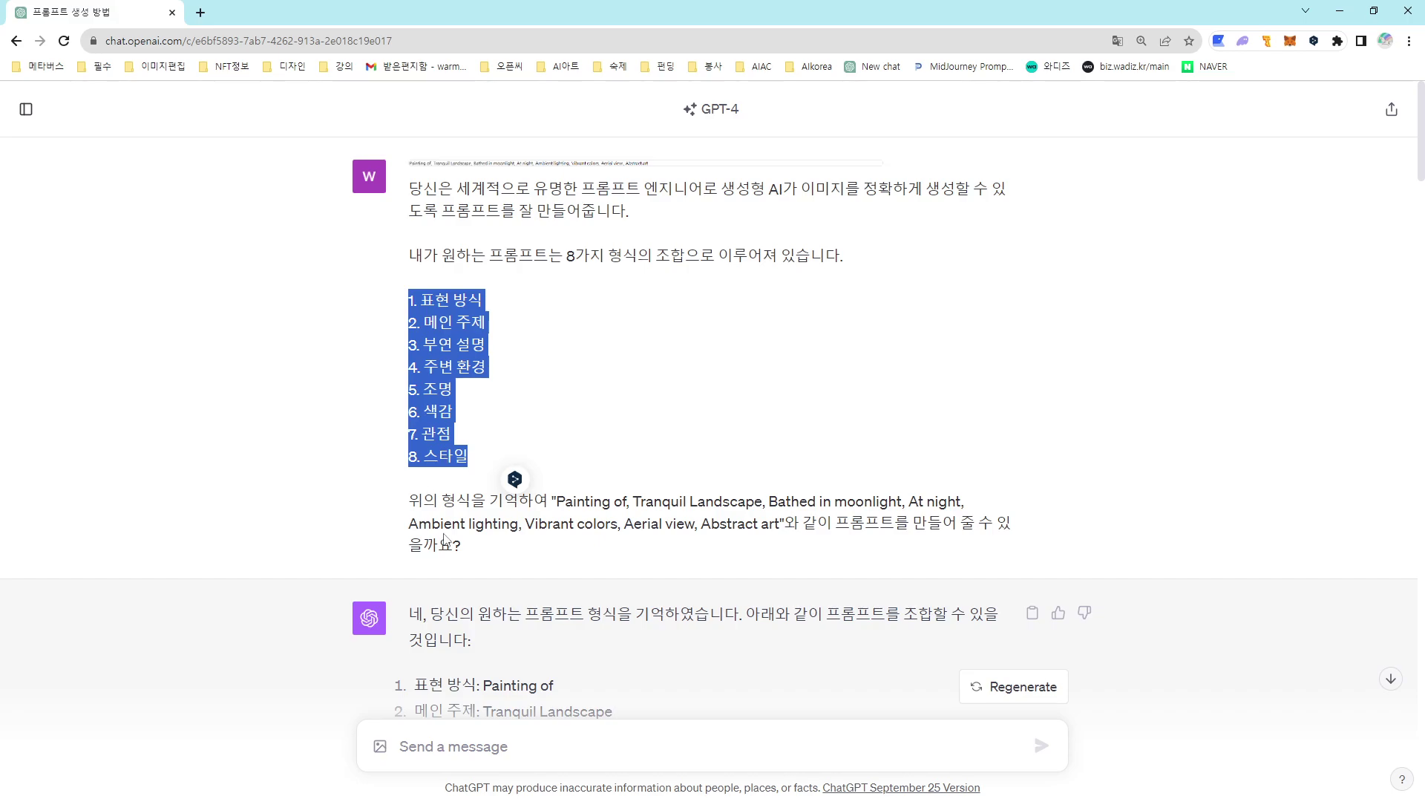
mouse_move(413, 499)
mouse_down()
mouse_move(698, 502)
mouse_move(780, 522)
mouse_up()
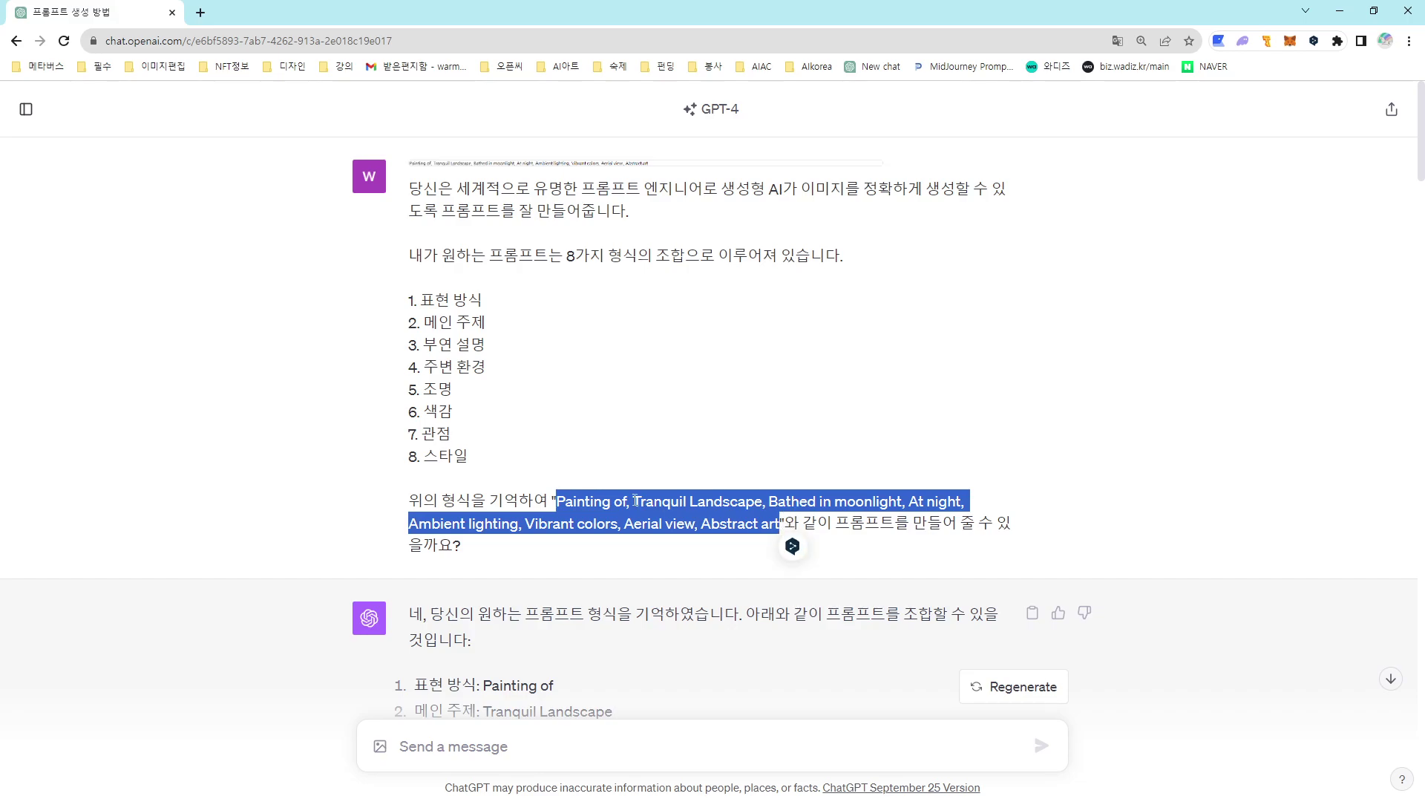
click(820, 520)
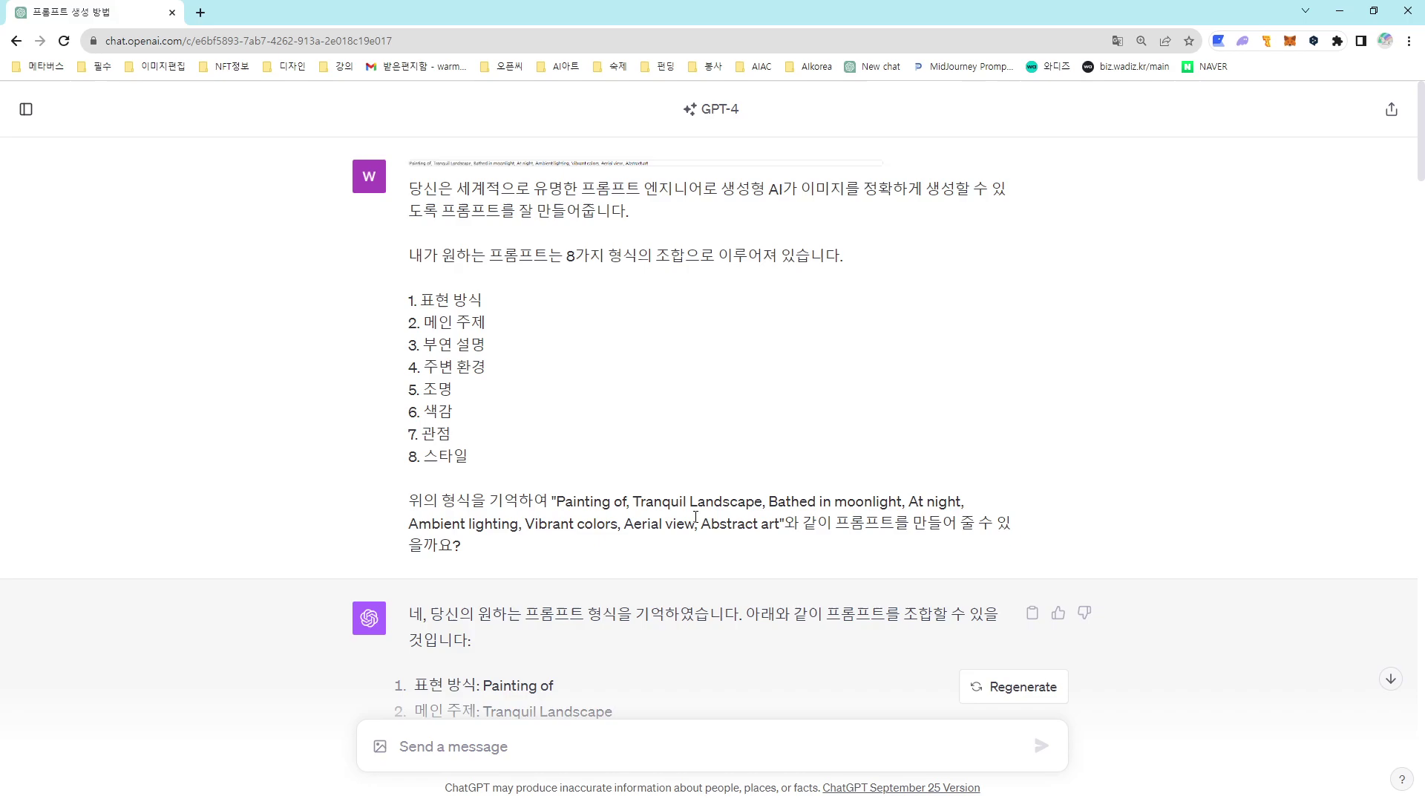
drag(802, 525, 804, 553)
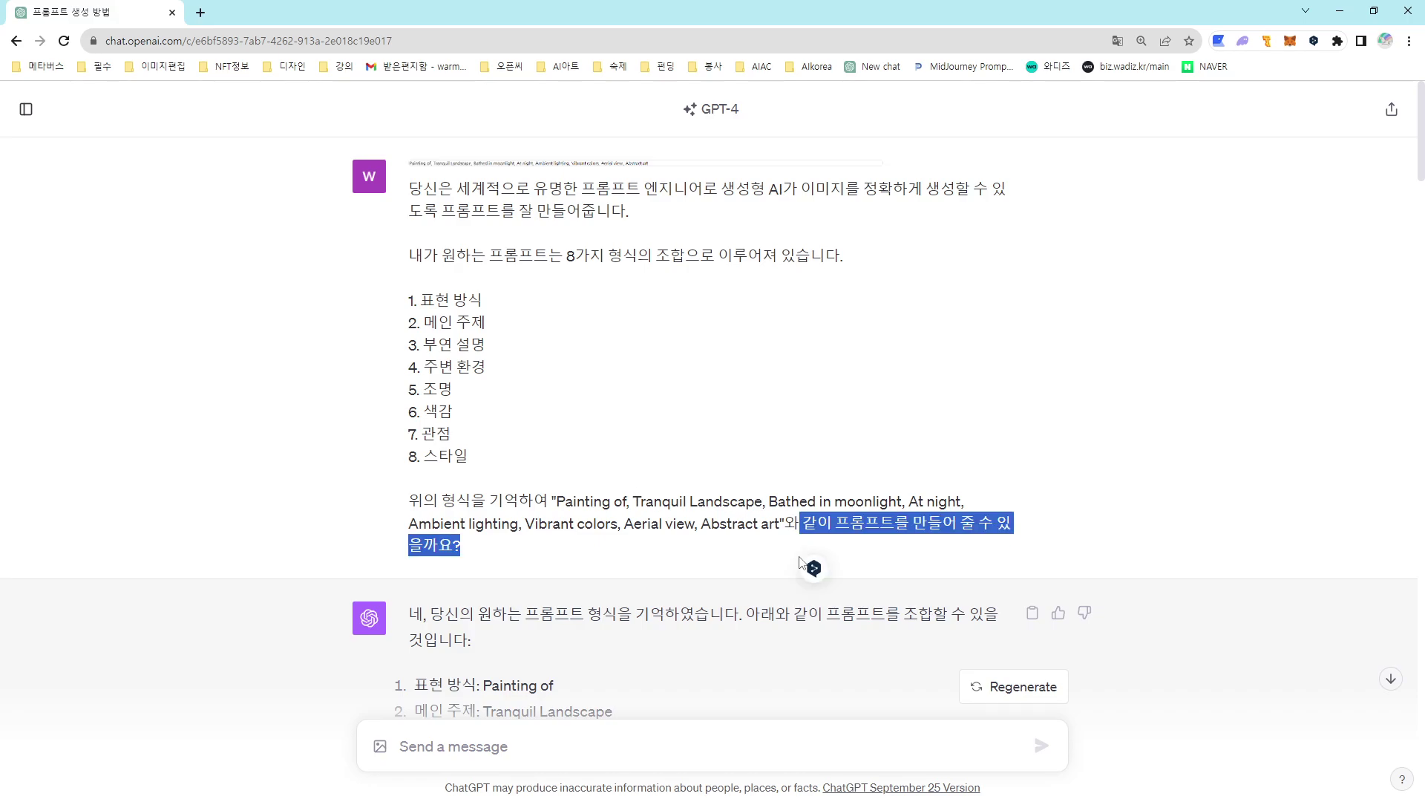
Examine ChatGPT's first reply, highlighting its closing sentence that asks for a subject and conditions
scroll(731, 550, down, 5)
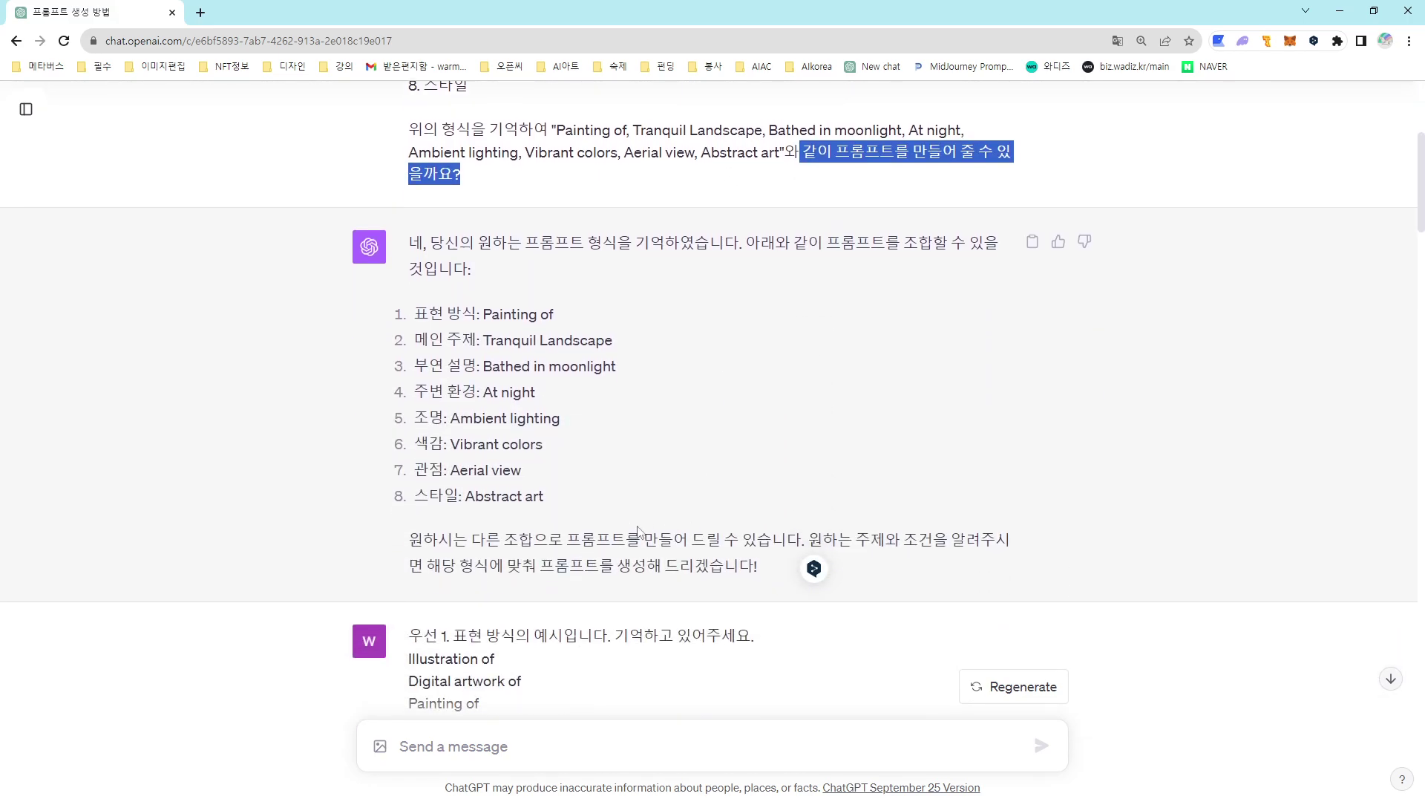
mouse_move(809, 540)
mouse_down()
mouse_move(949, 541)
mouse_move(742, 542)
mouse_move(748, 567)
mouse_move(796, 570)
mouse_move(820, 533)
mouse_move(812, 565)
mouse_up()
click(796, 569)
click(606, 573)
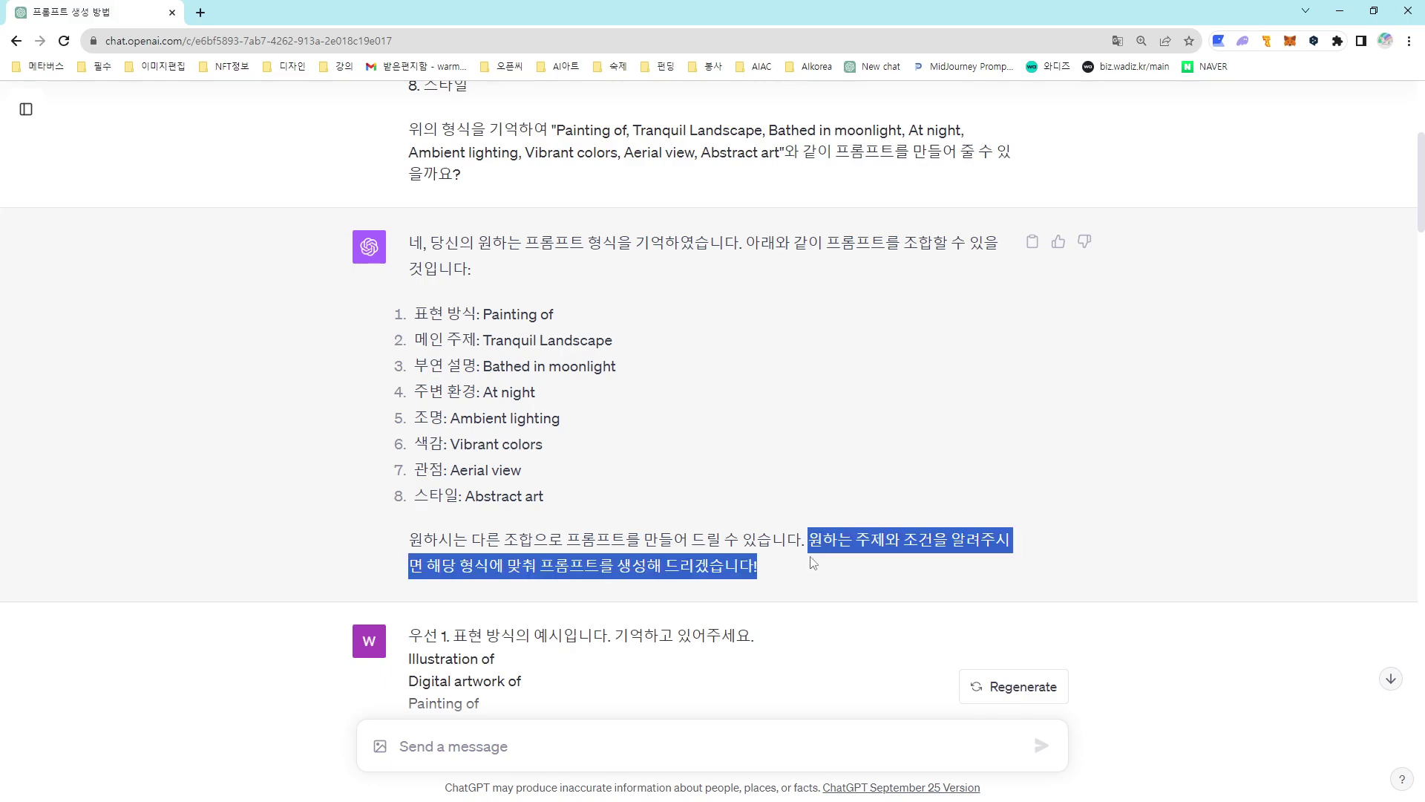
click(811, 566)
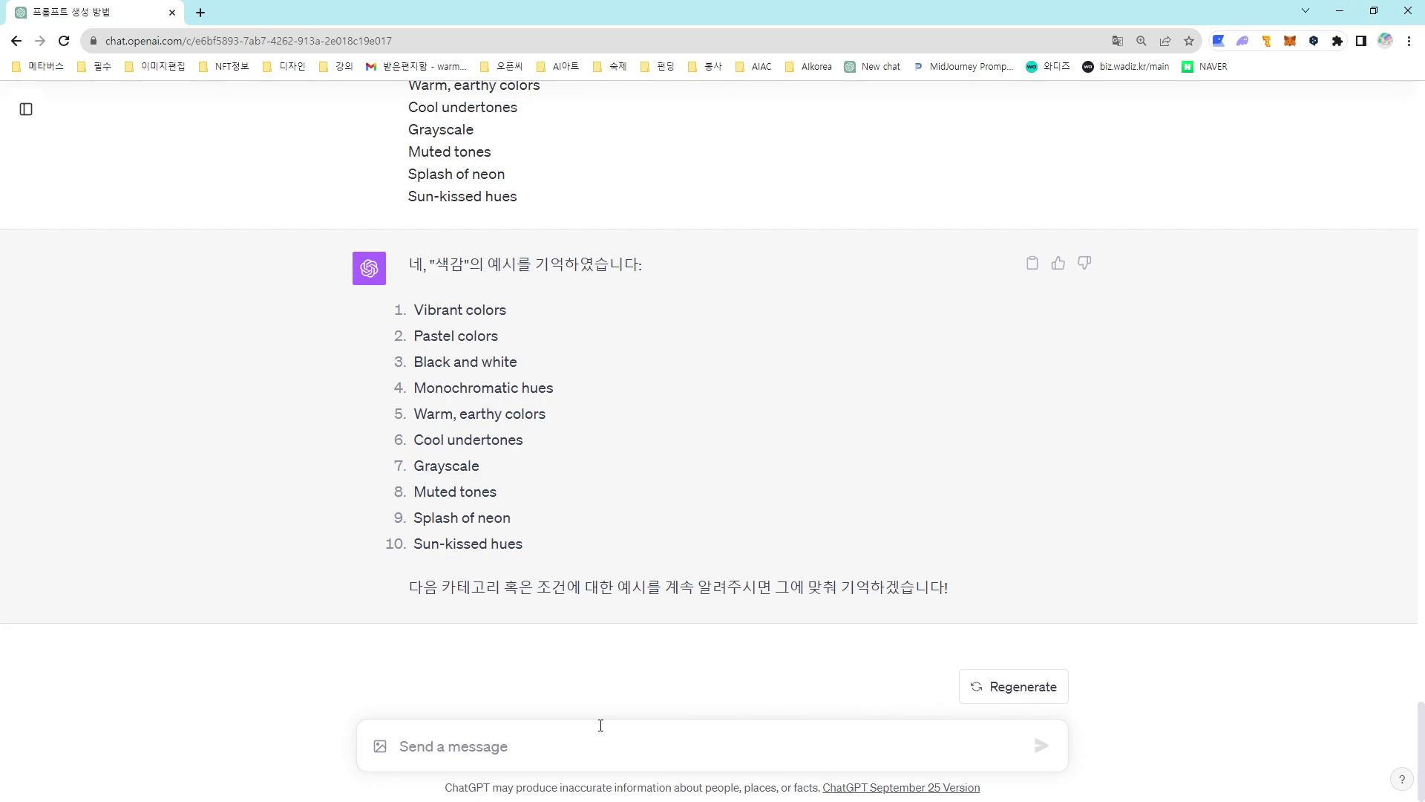
Send "7. 관점의 예시입니다. 기억하고 있어주세요." with the examples from "Aerial view" to "Headshot" pasted below, and look over the sent list
text(7.)
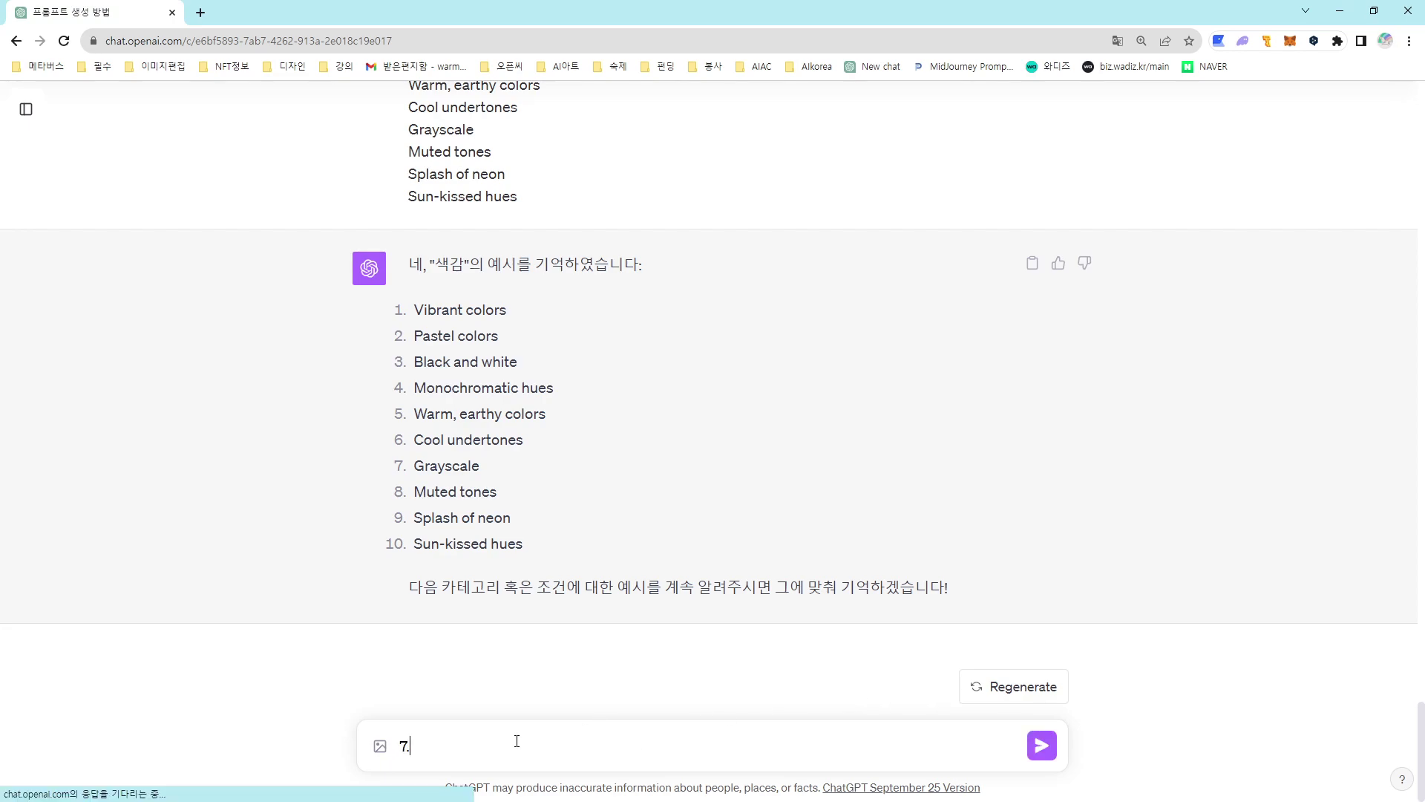
text( 관)
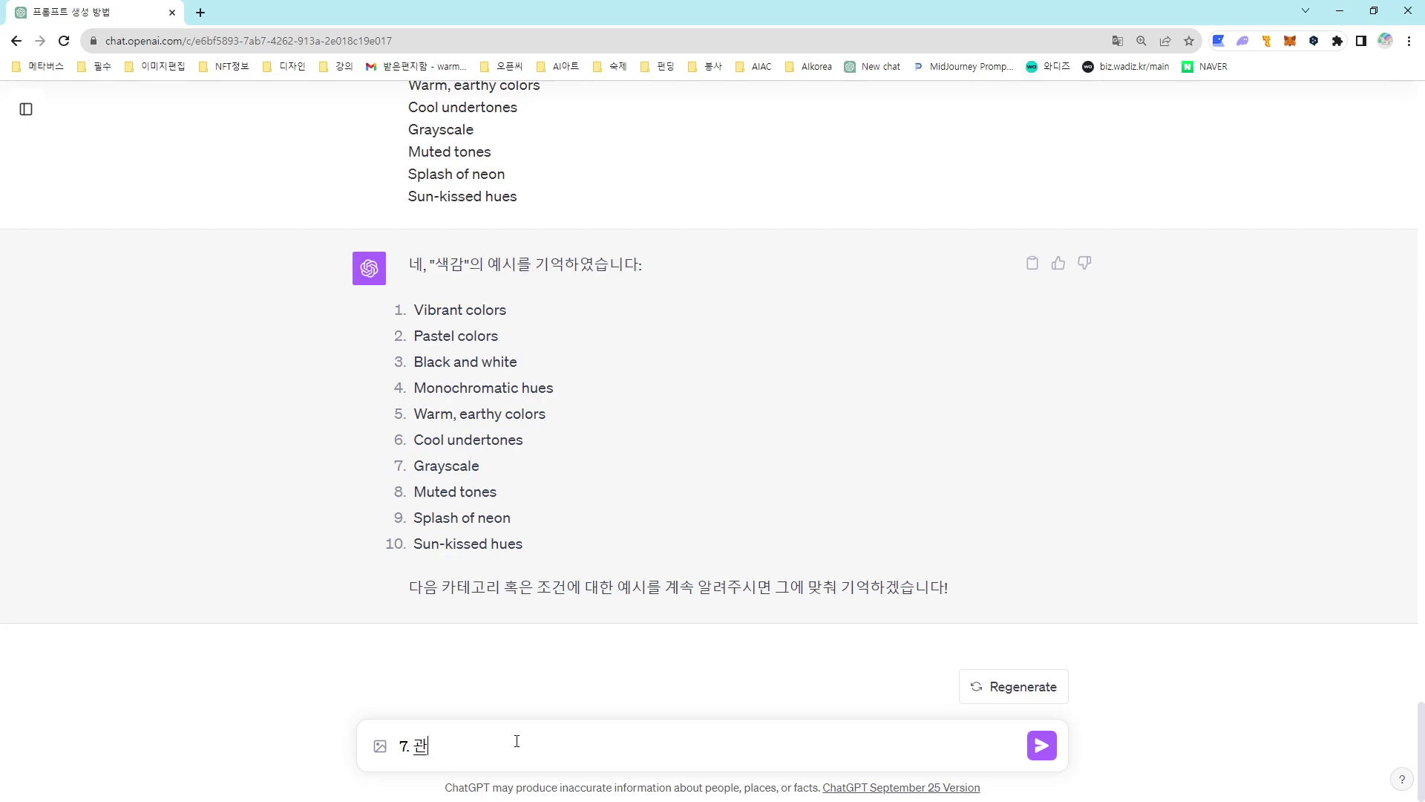
text(점의 예시입니다. 기억하고 있어주세요.)
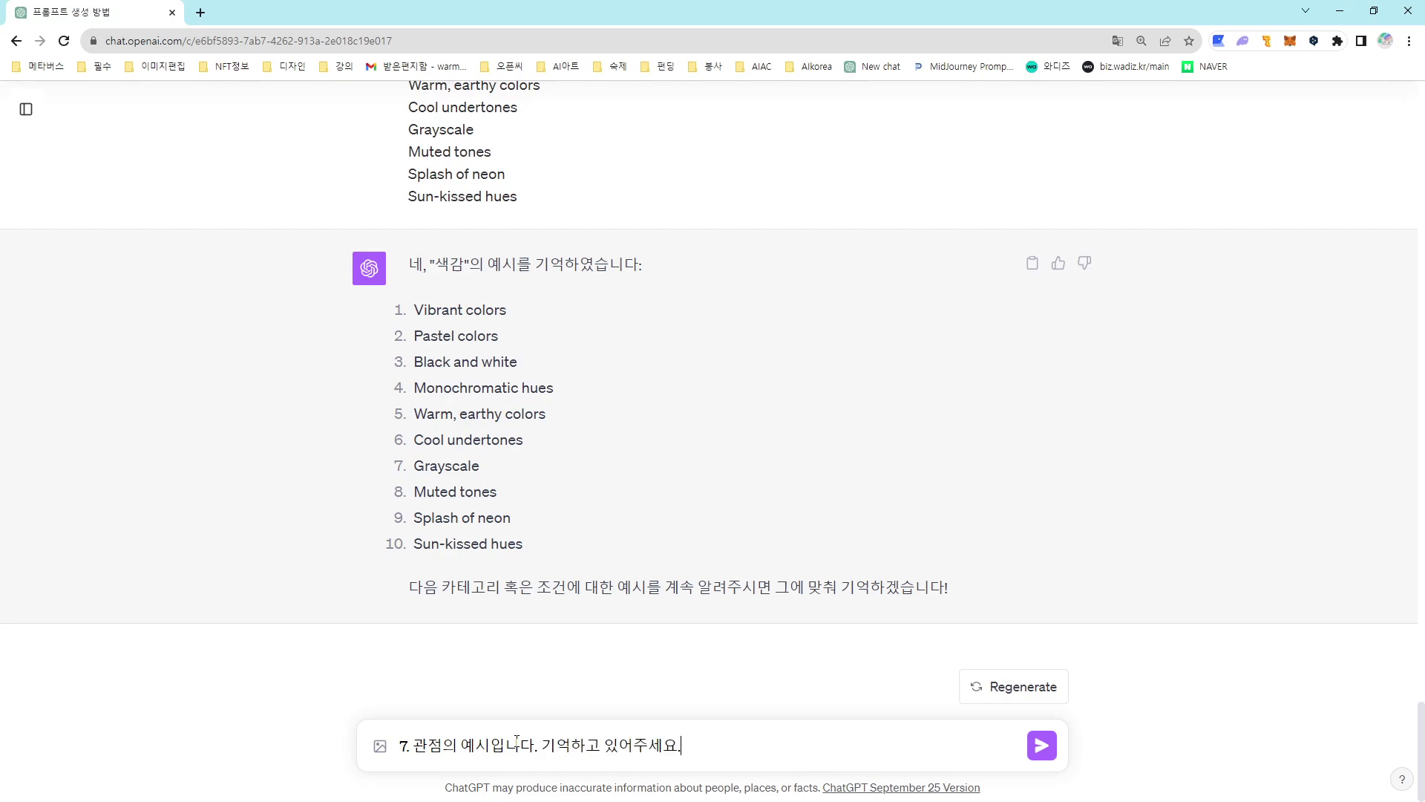
key(shift+Return)
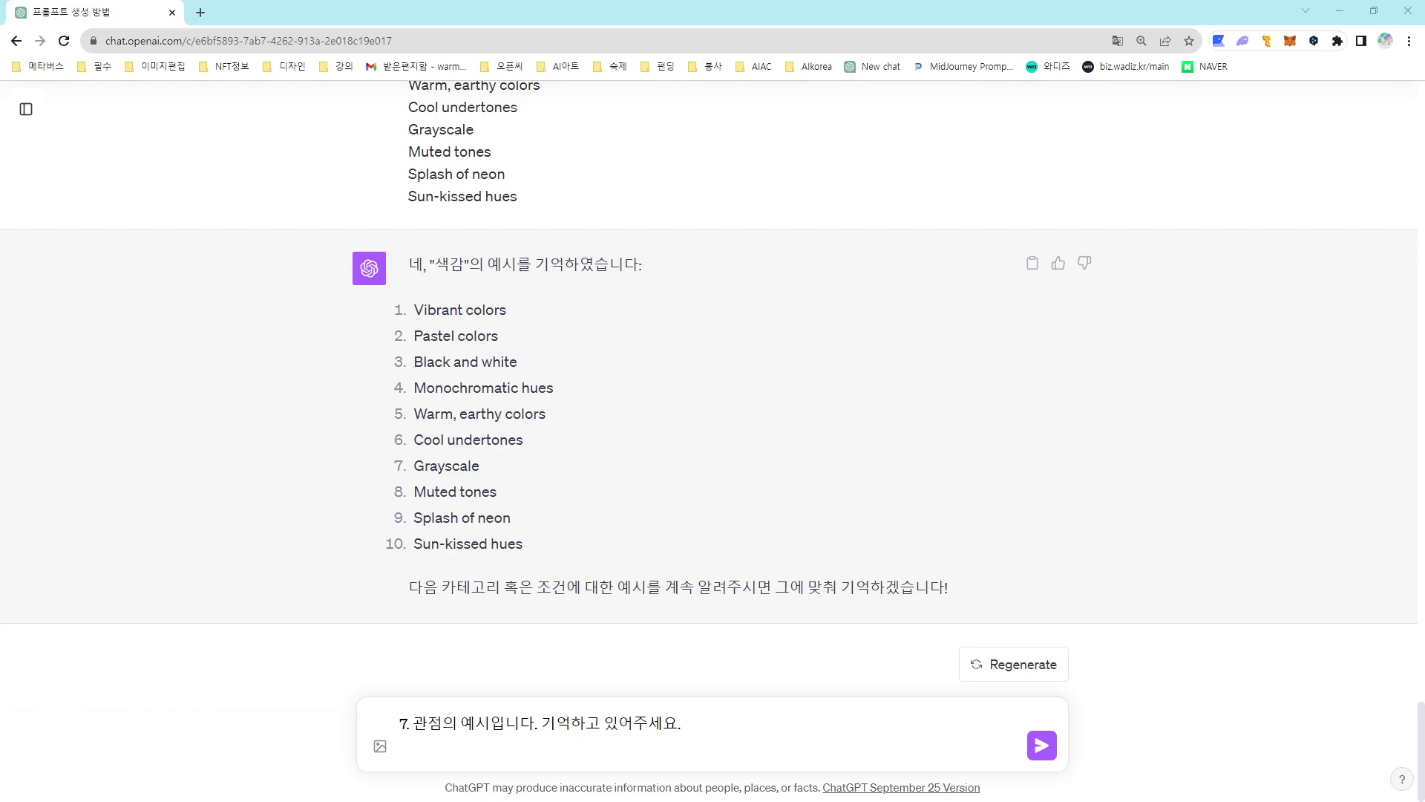
key(ctrl+v)
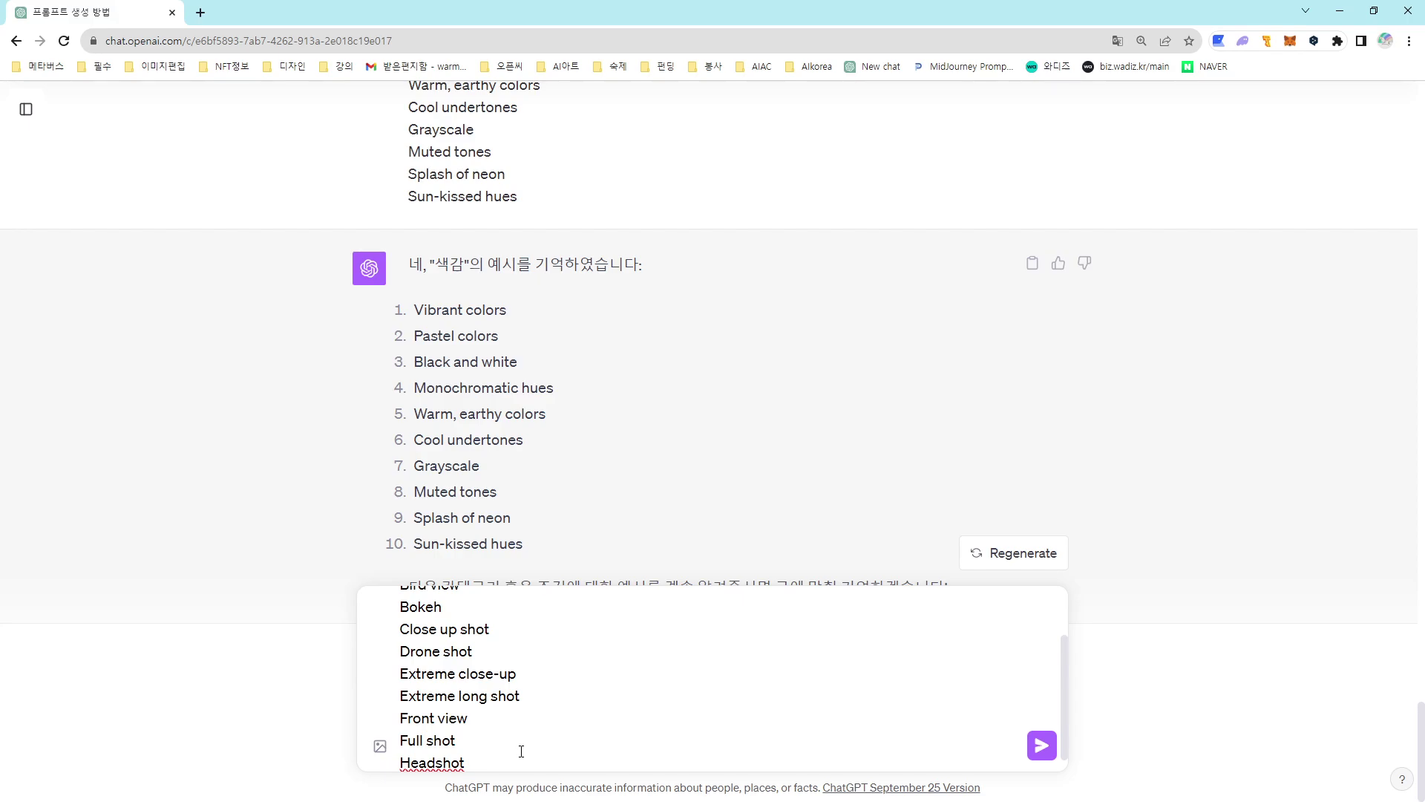
key(Return)
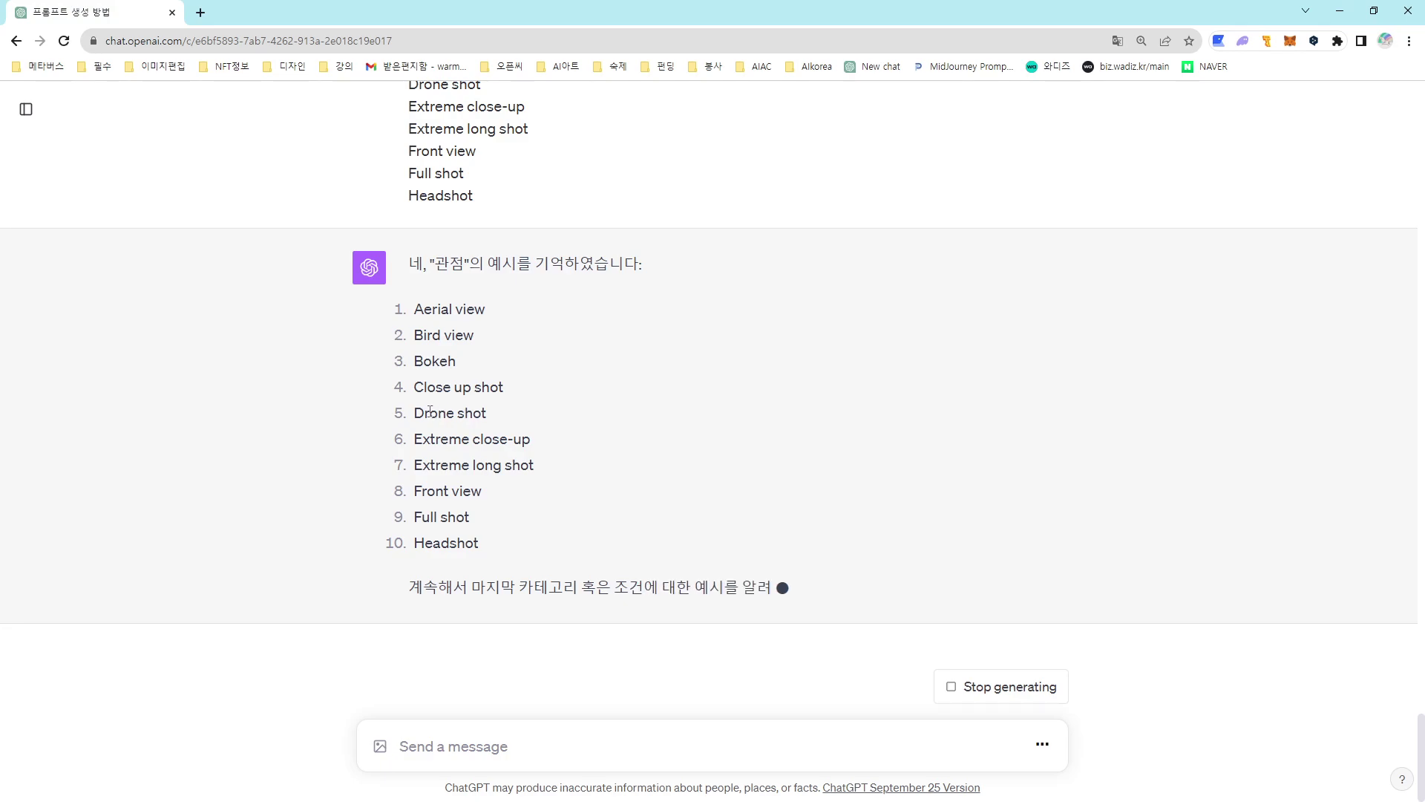
scroll(454, 354, up, 3)
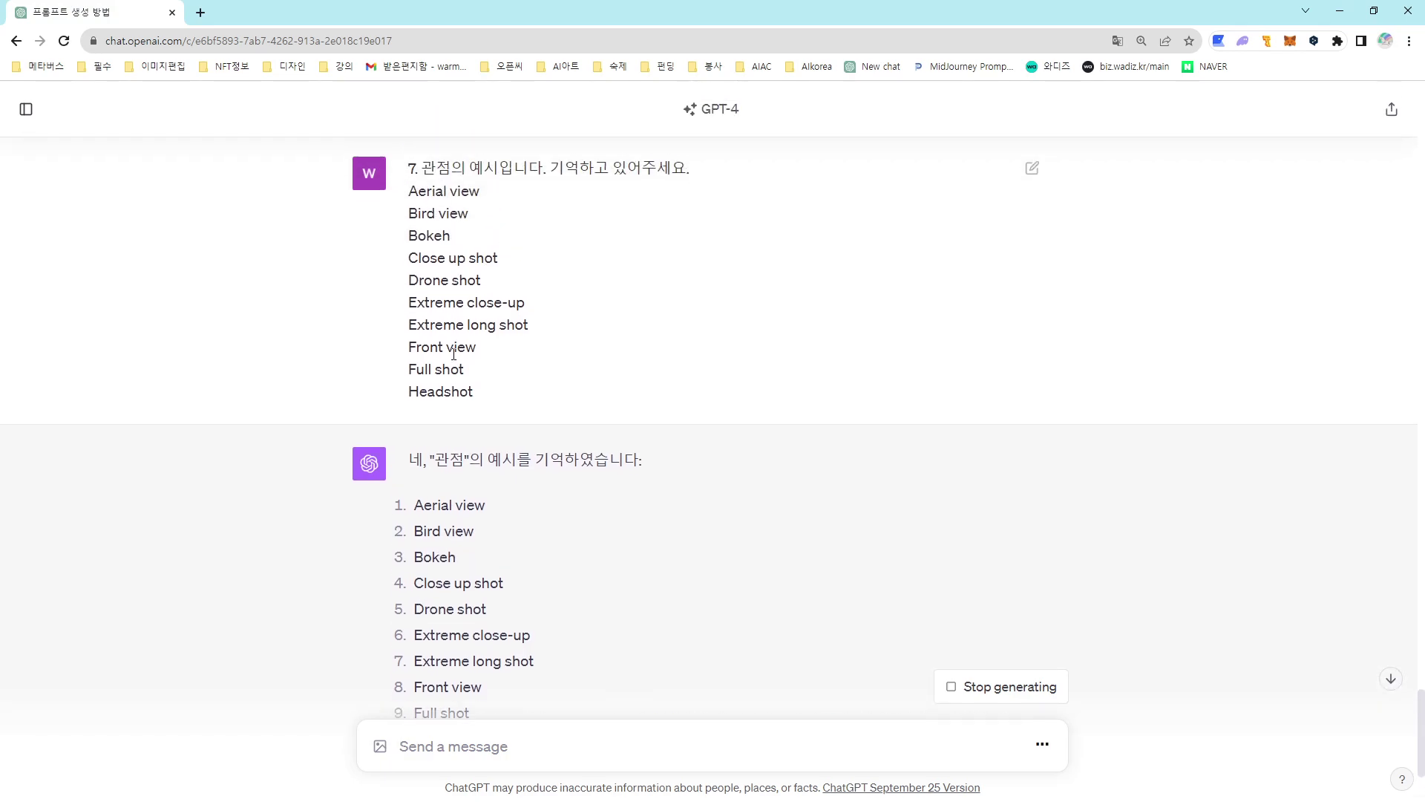
scroll(454, 354, down, 3)
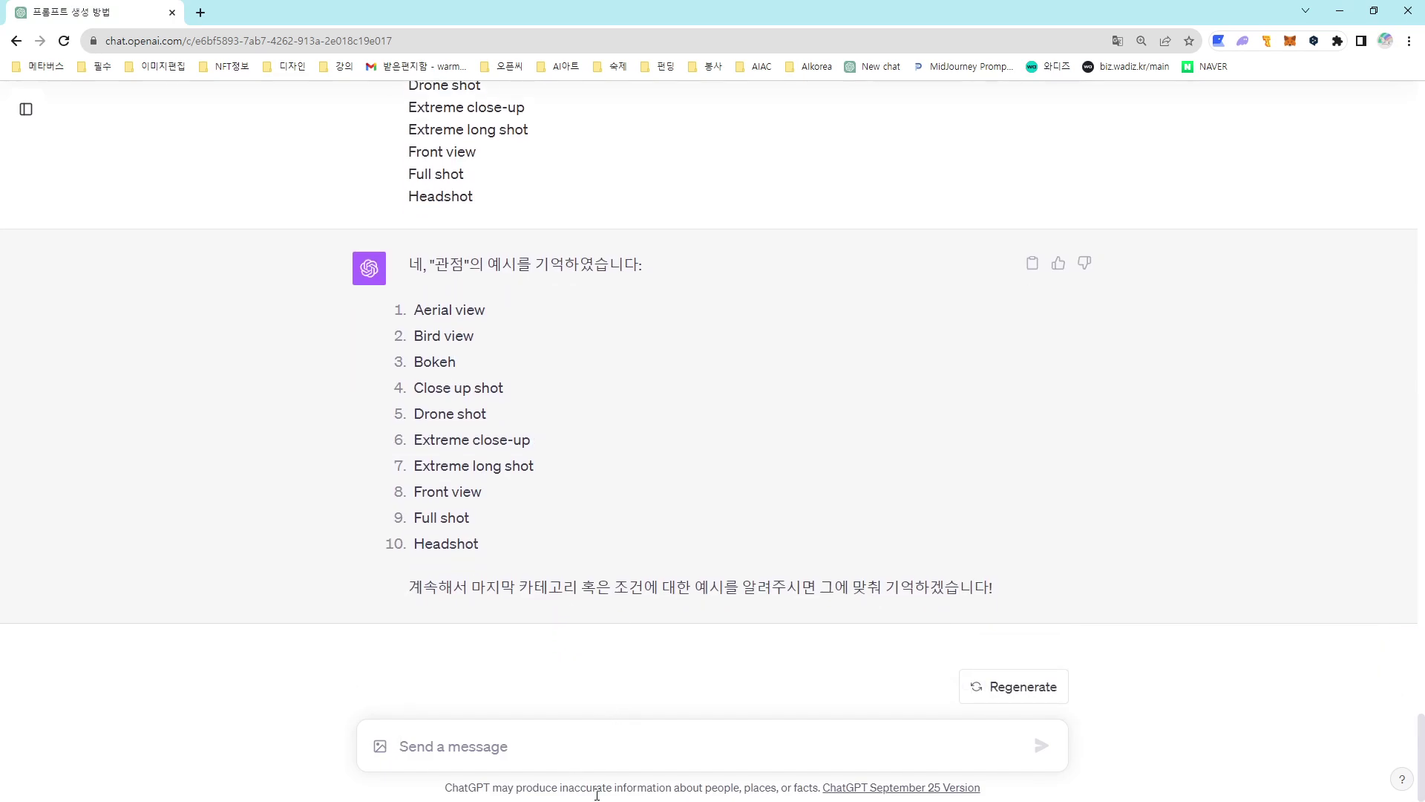
Send "8. 스타일에 대한 예시입니다. 기억하고 있어주세요." with the examples from "Abstract art" to "3D modeling" pasted on the lines below
text(8. 스타일)
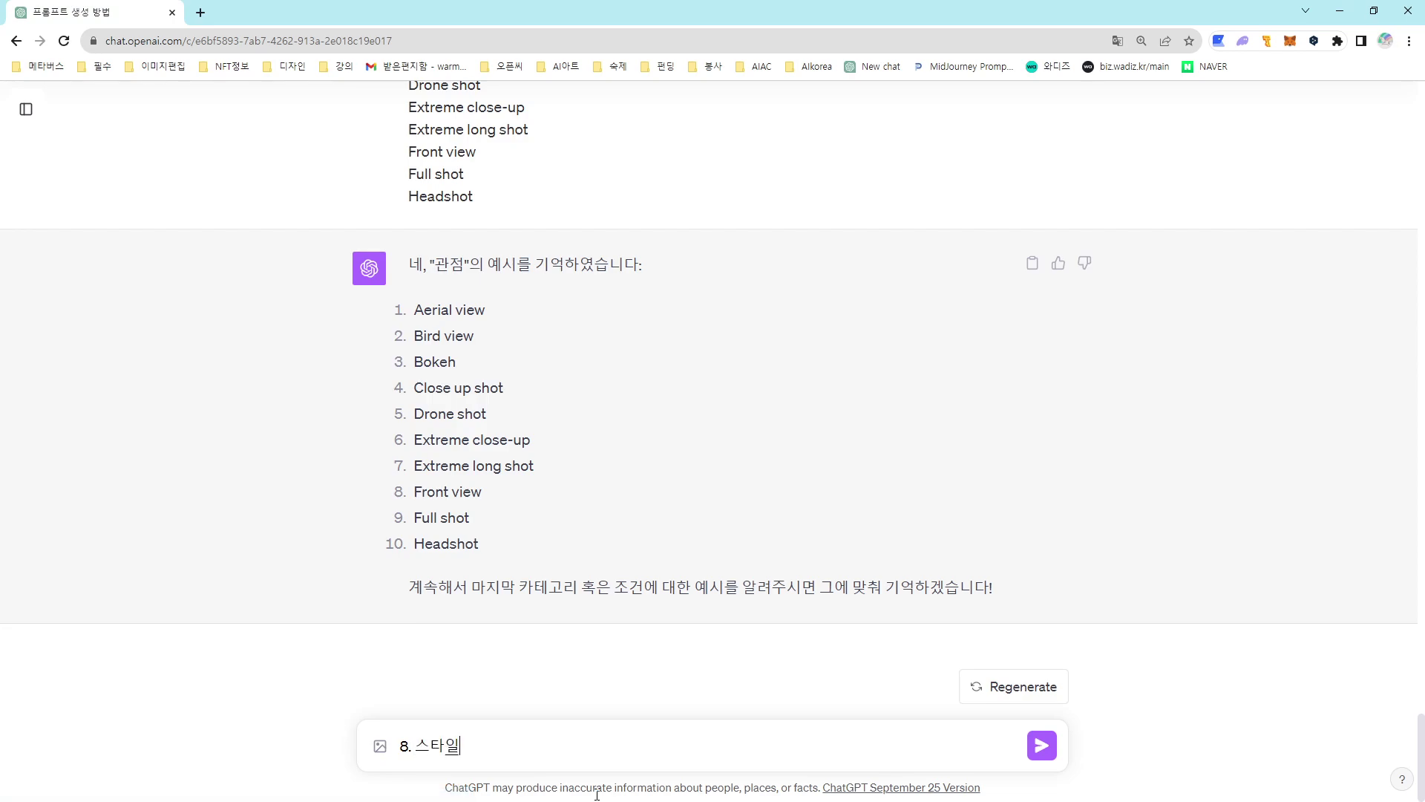
text(에 대한 예시입니다. 이거)
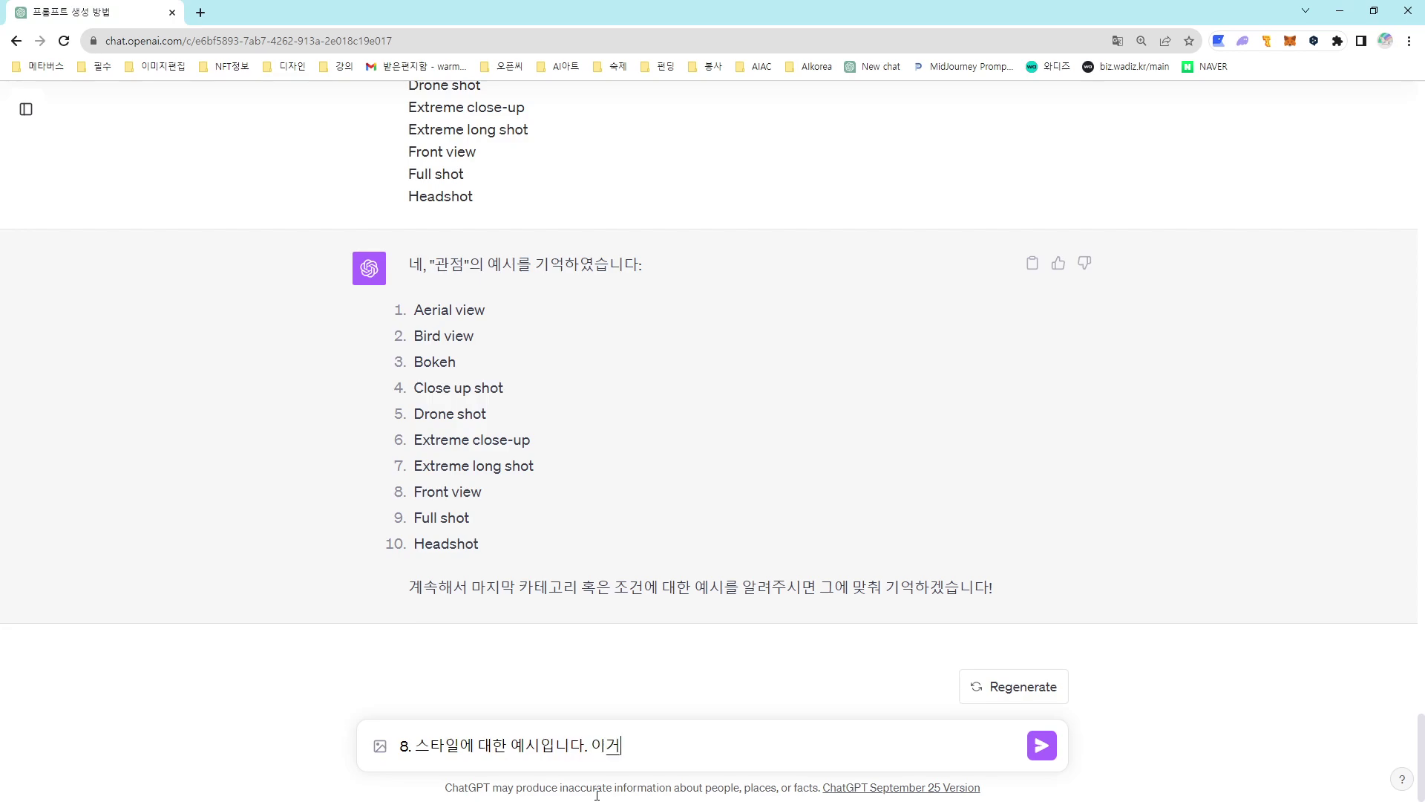
text(억하고 있어주세요.)
key(shift+Return)
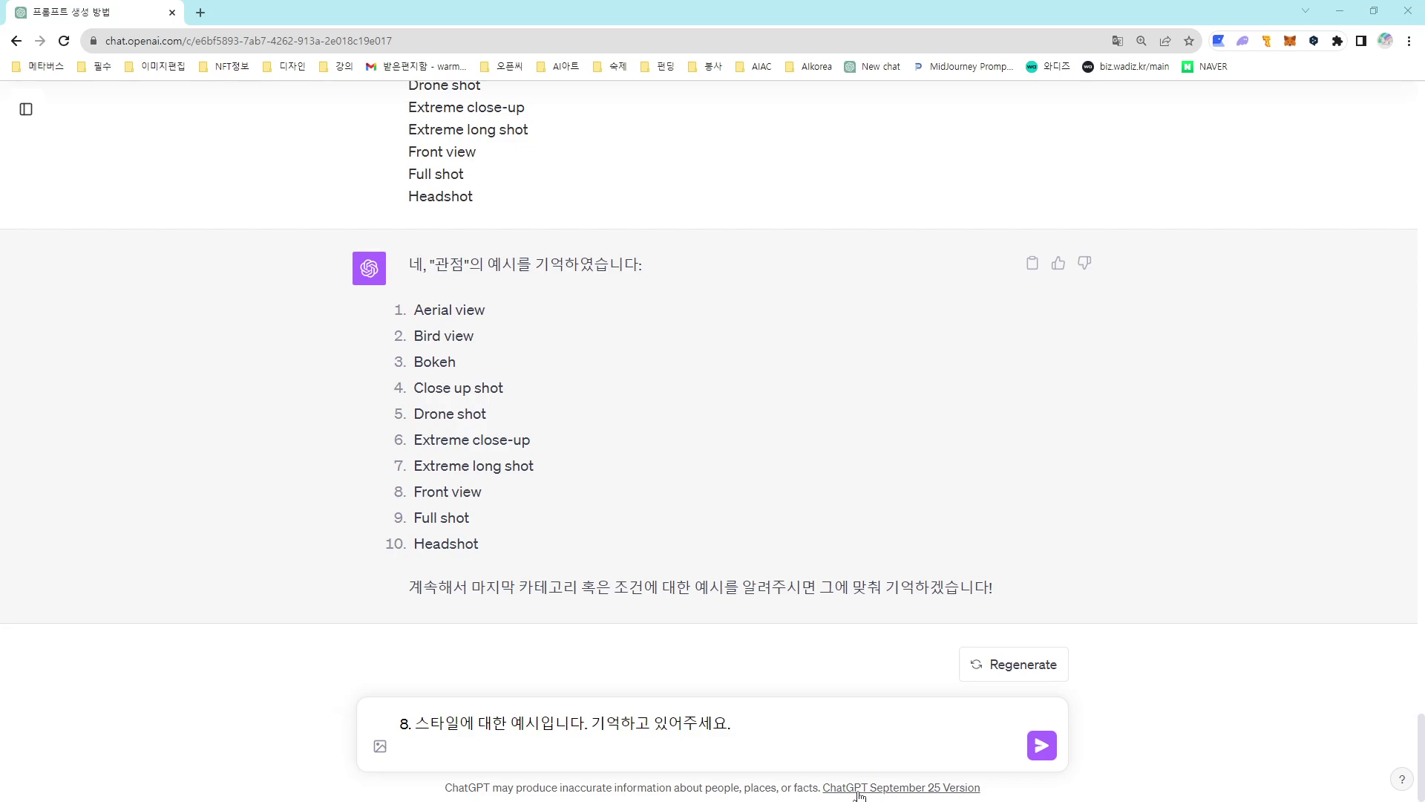
key(ctrl+v)
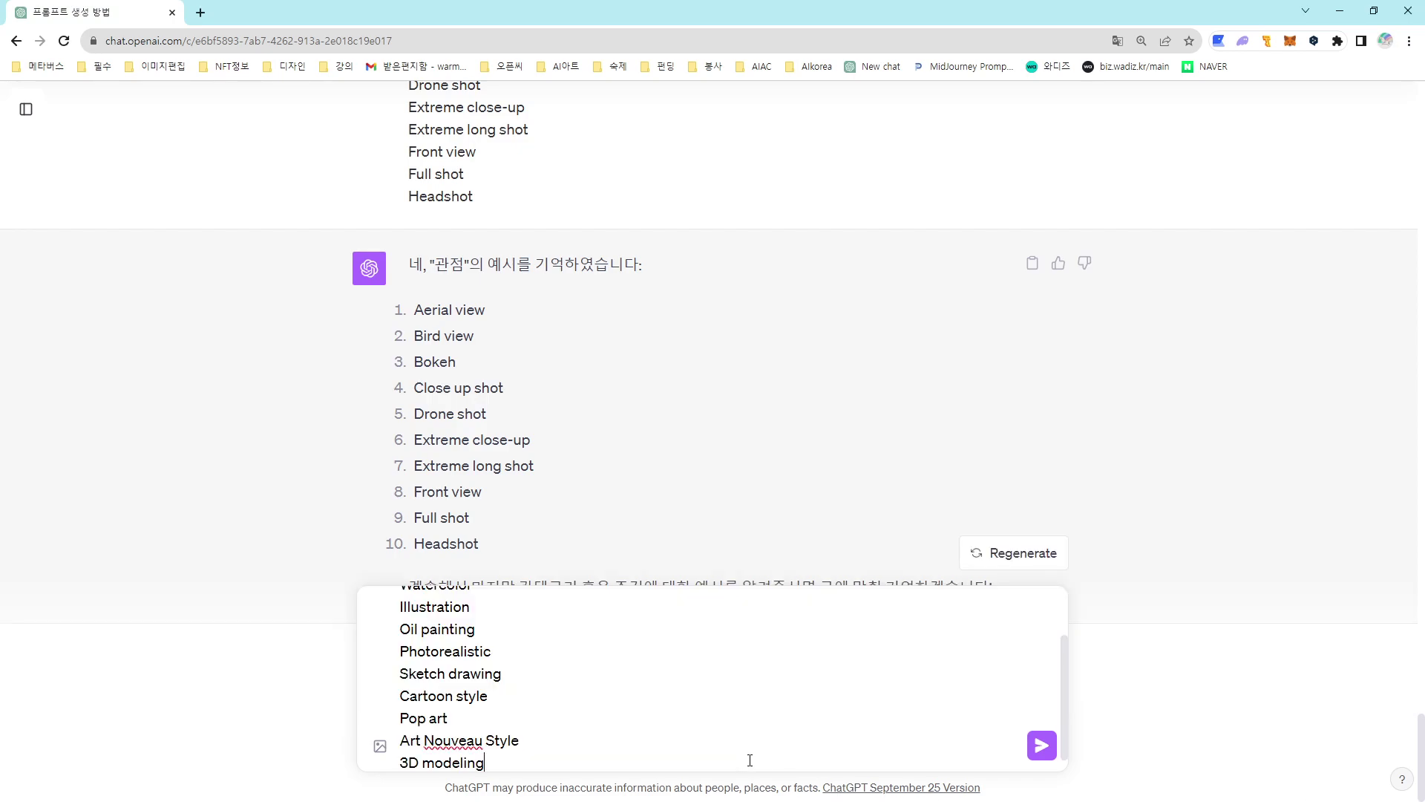
key(Return)
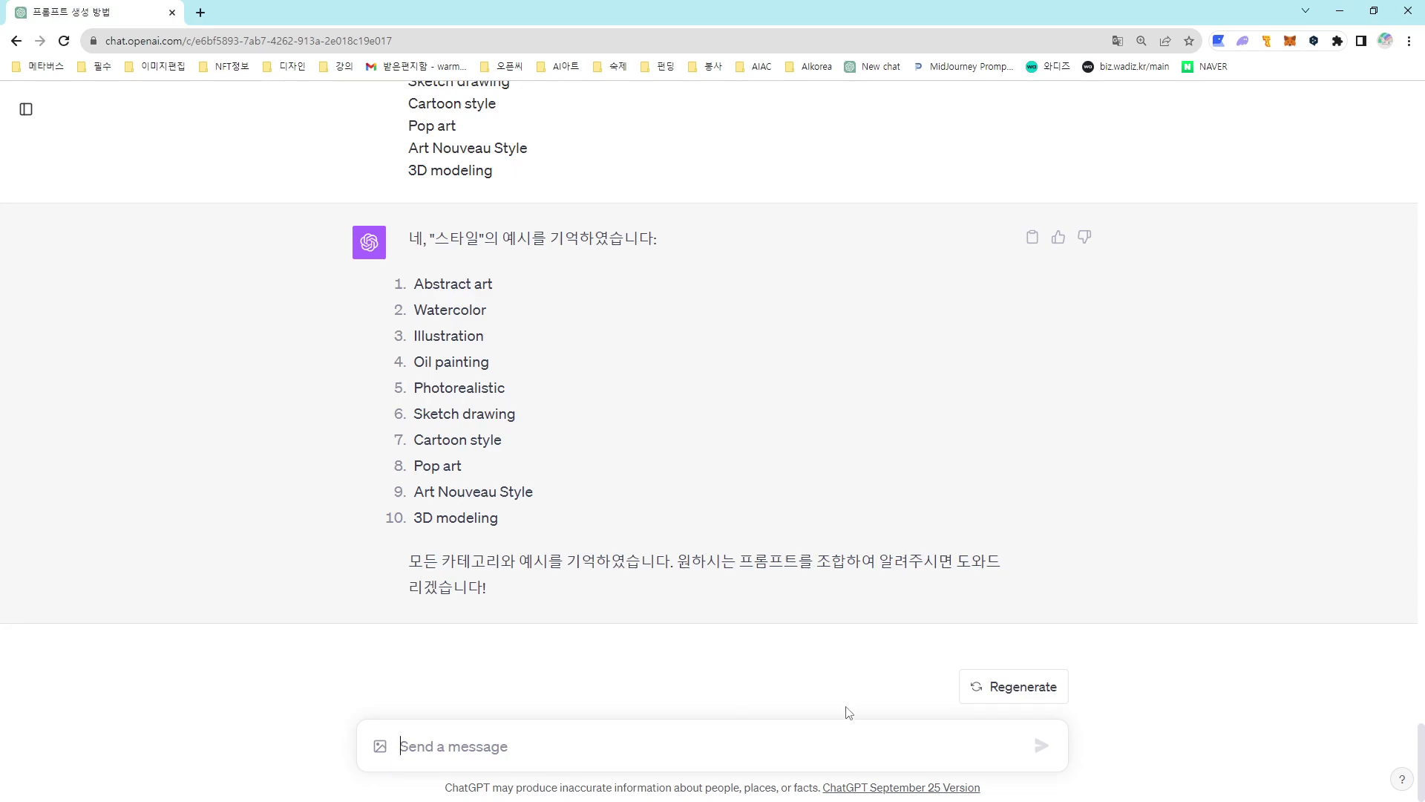
Send the request "좋습니다. 앞에서 언급한 8가지 형식의 조합으로 "cat"이라는 주제로 프롬프트를 5개 만들어주세요."
text(좋습니다.)
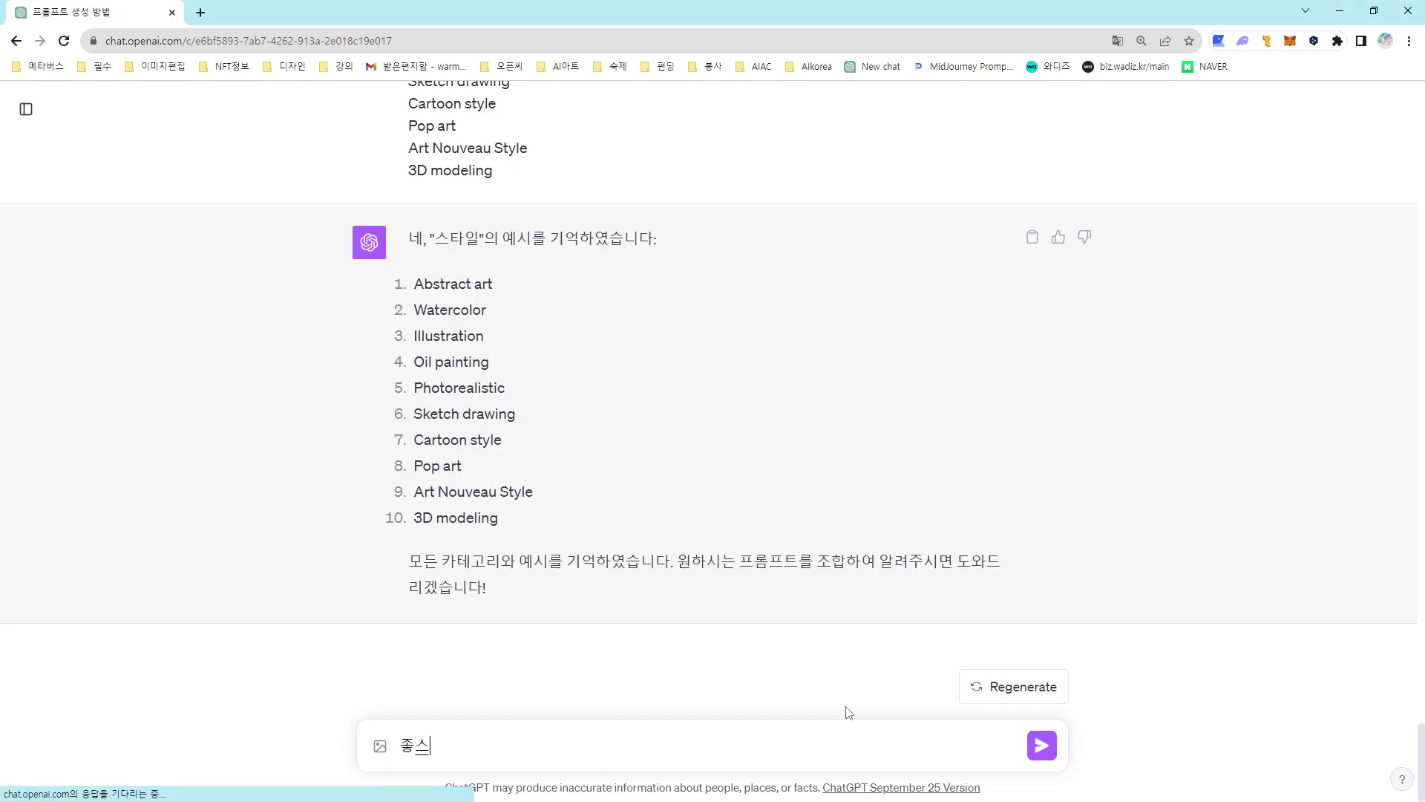
text( 앞에서 언급한)
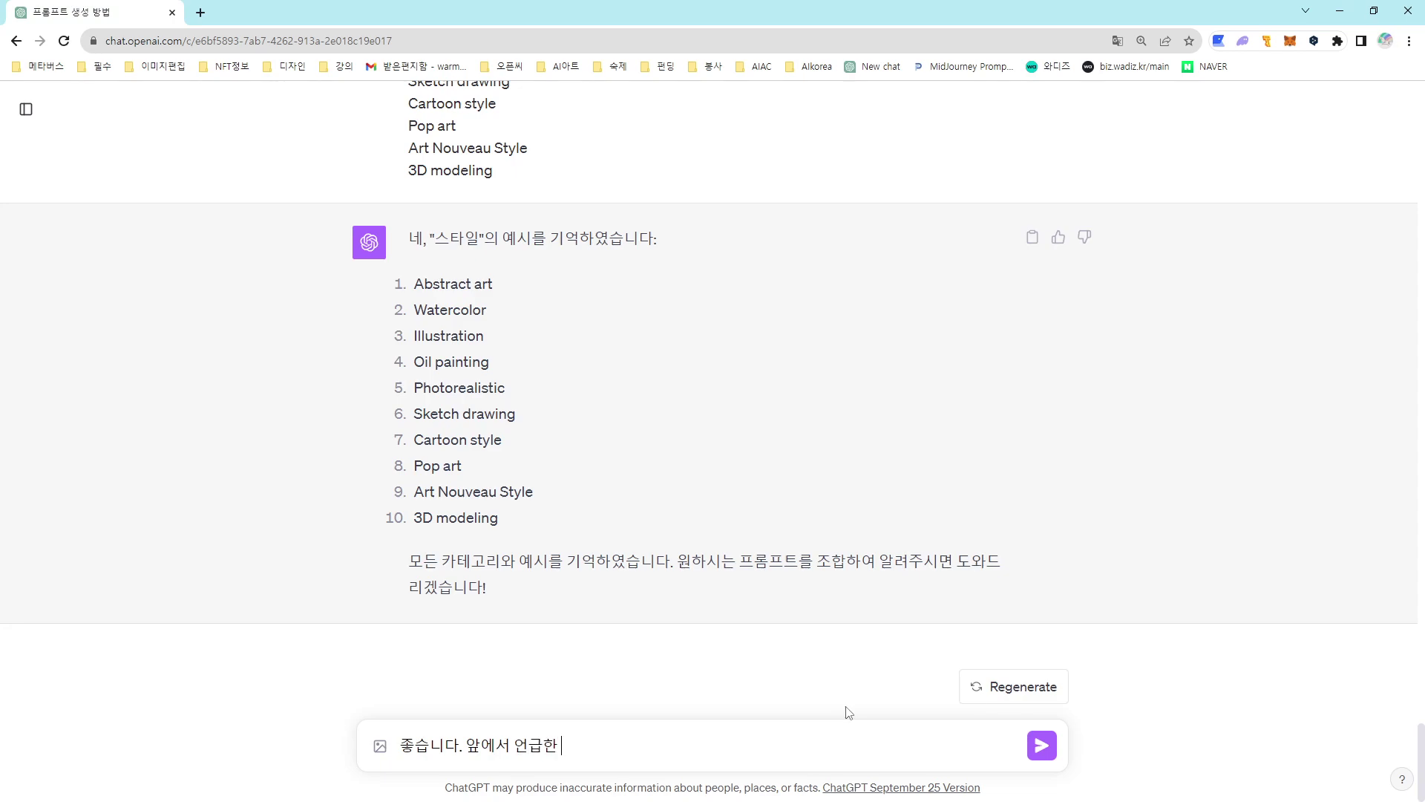
text( 8가지 형식의 조합으로)
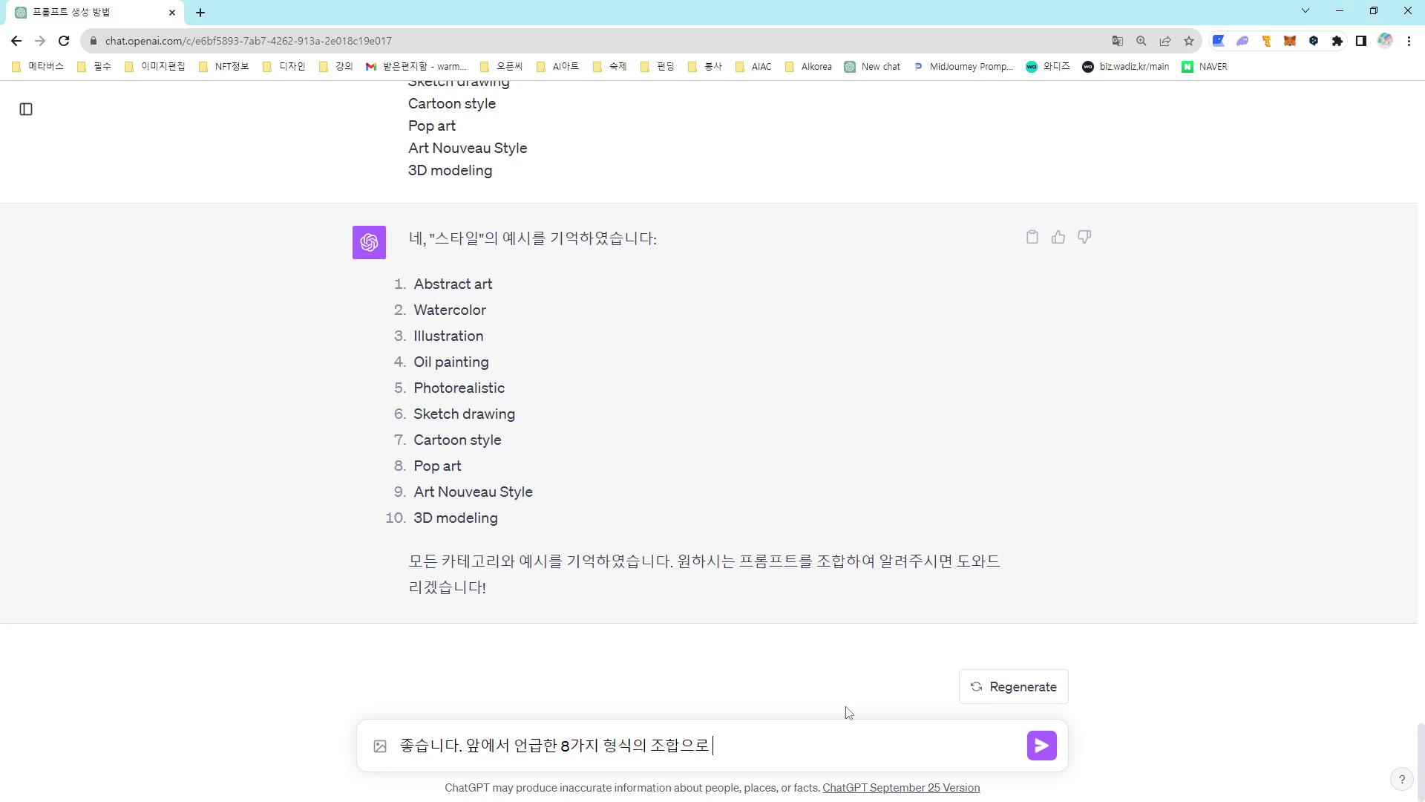
text( "cat"이라는 주제로 프롬프트를)
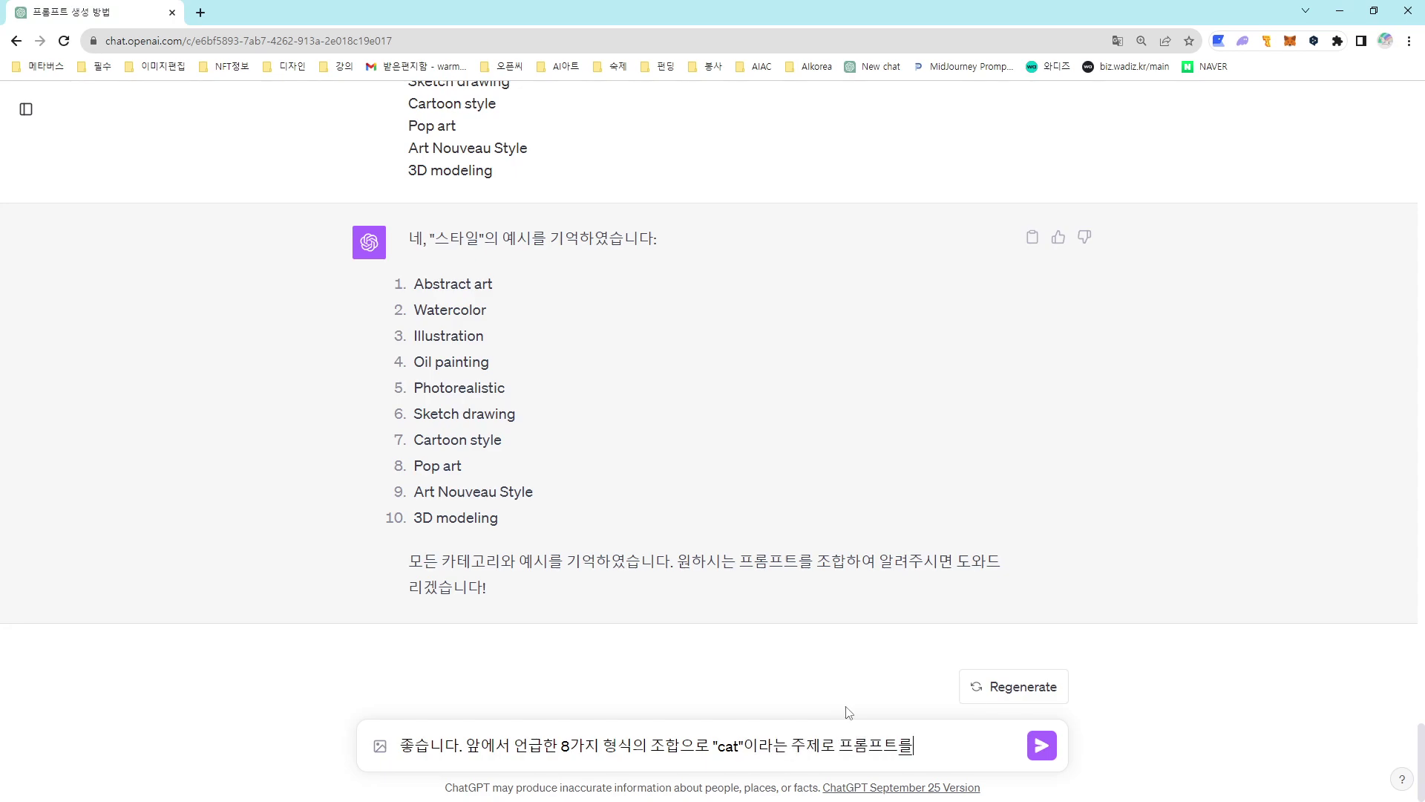
text( 5개 만들어주세요.)
key(Return)
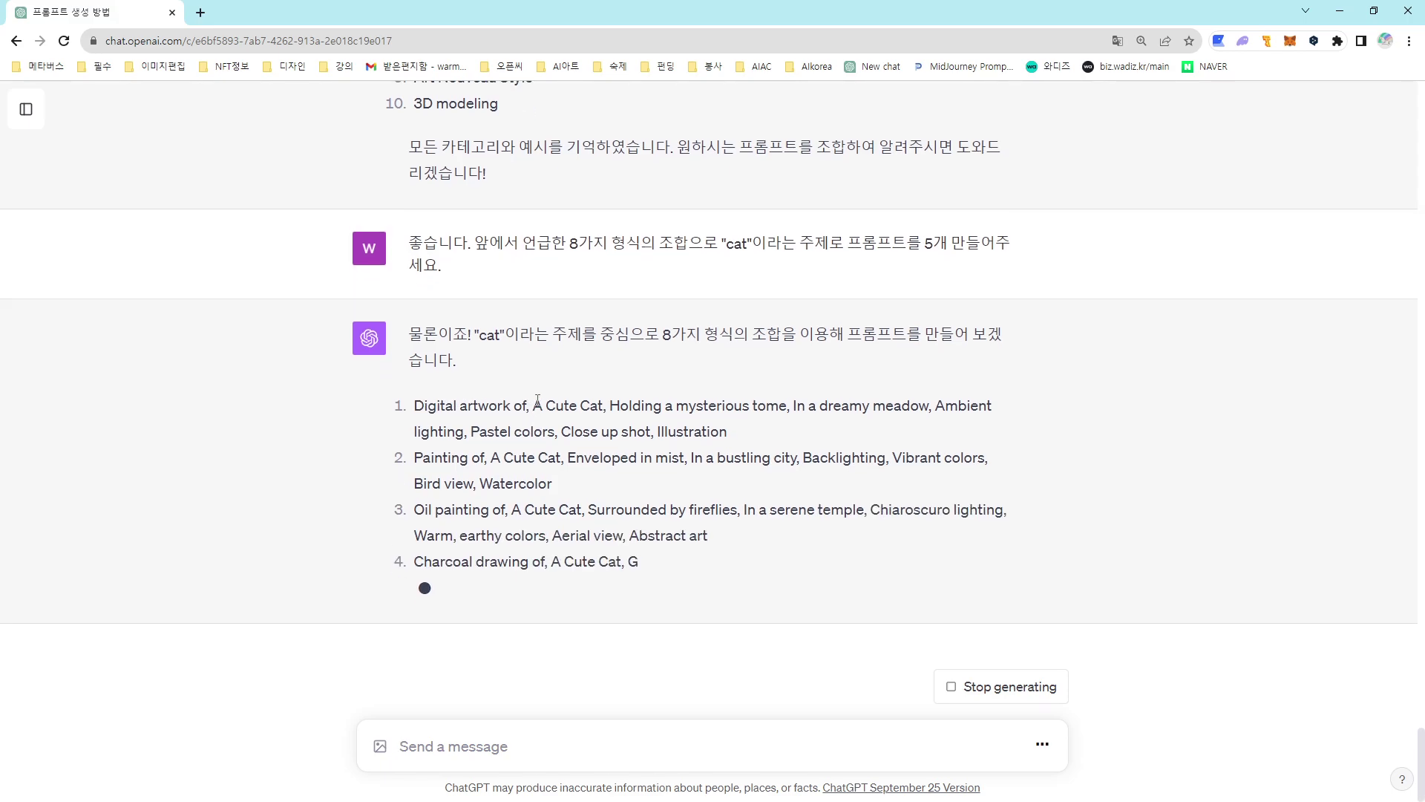
Copy the first prompt in ChatGPT's reply, from "Digital artwork of, A Cute Cat" to "Illustration", and switch to Discord's 5-5 channel
drag(533, 405, 597, 405)
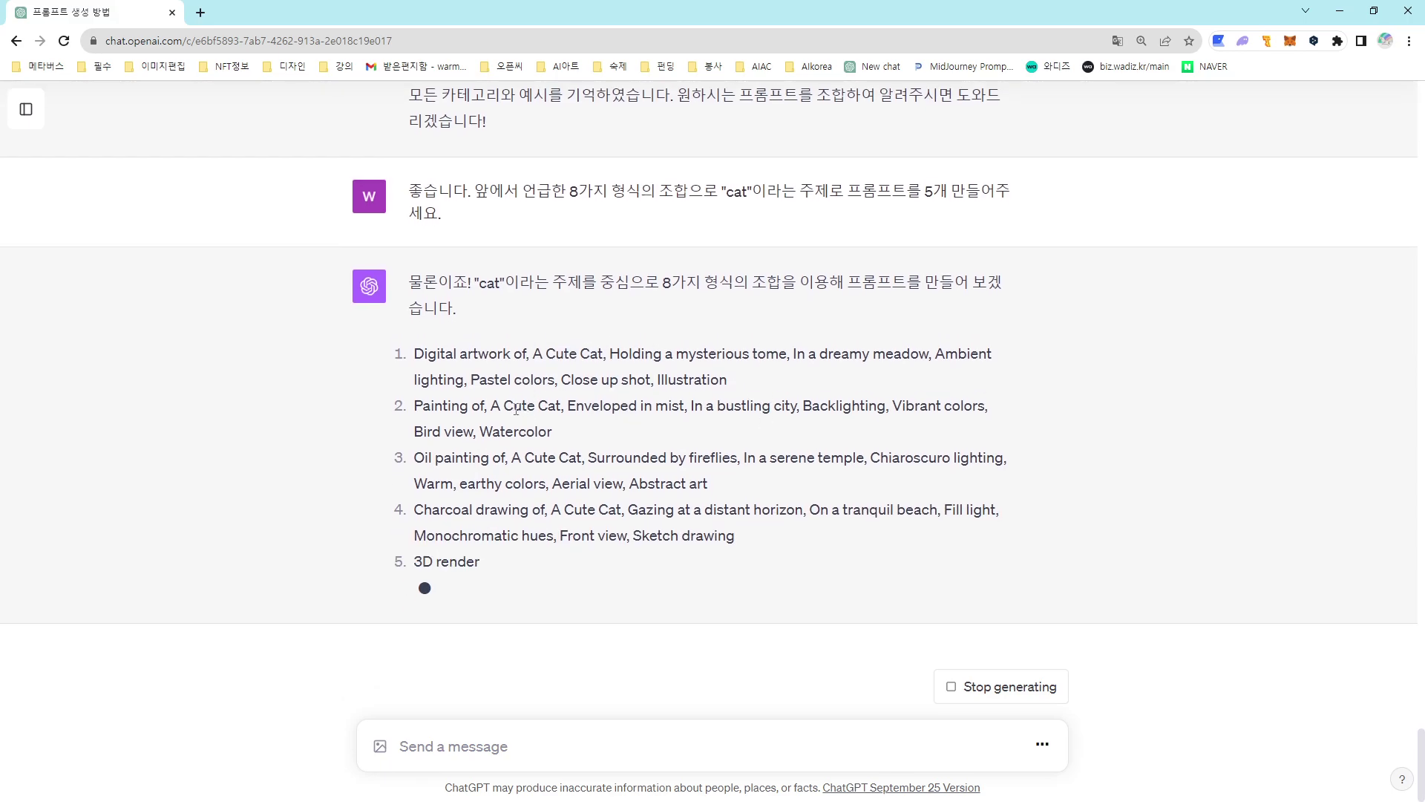
drag(418, 353, 709, 380)
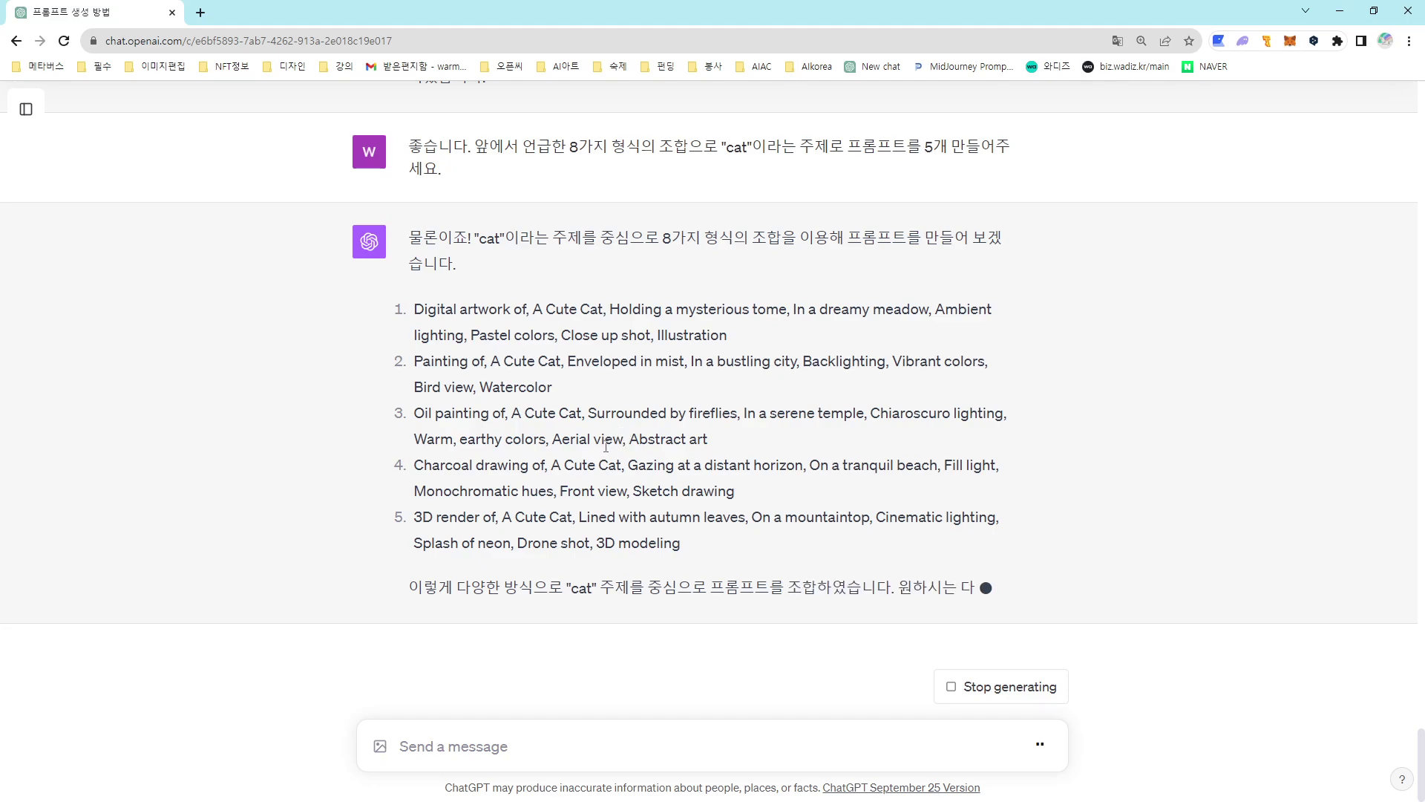
drag(413, 283, 735, 303)
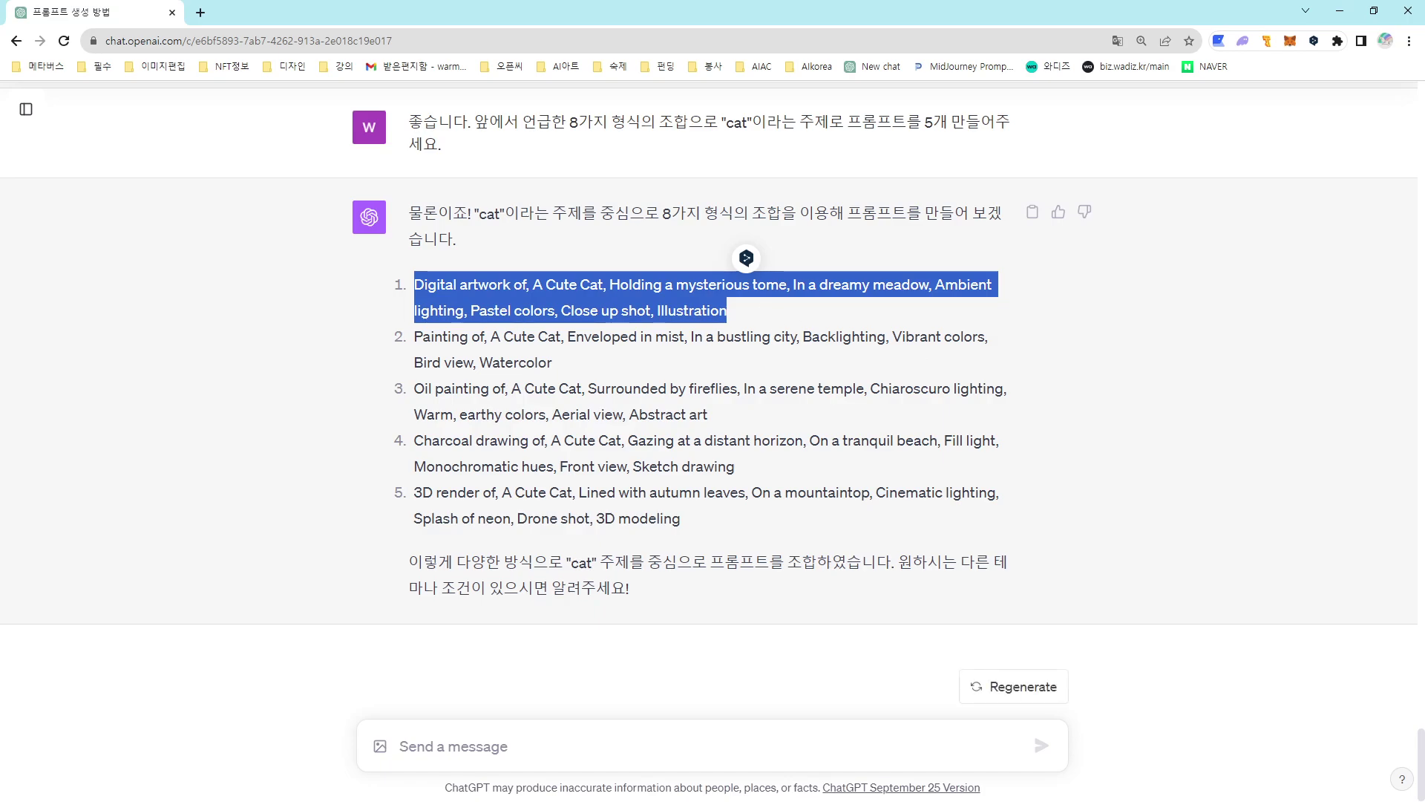
key(alt+Tab)
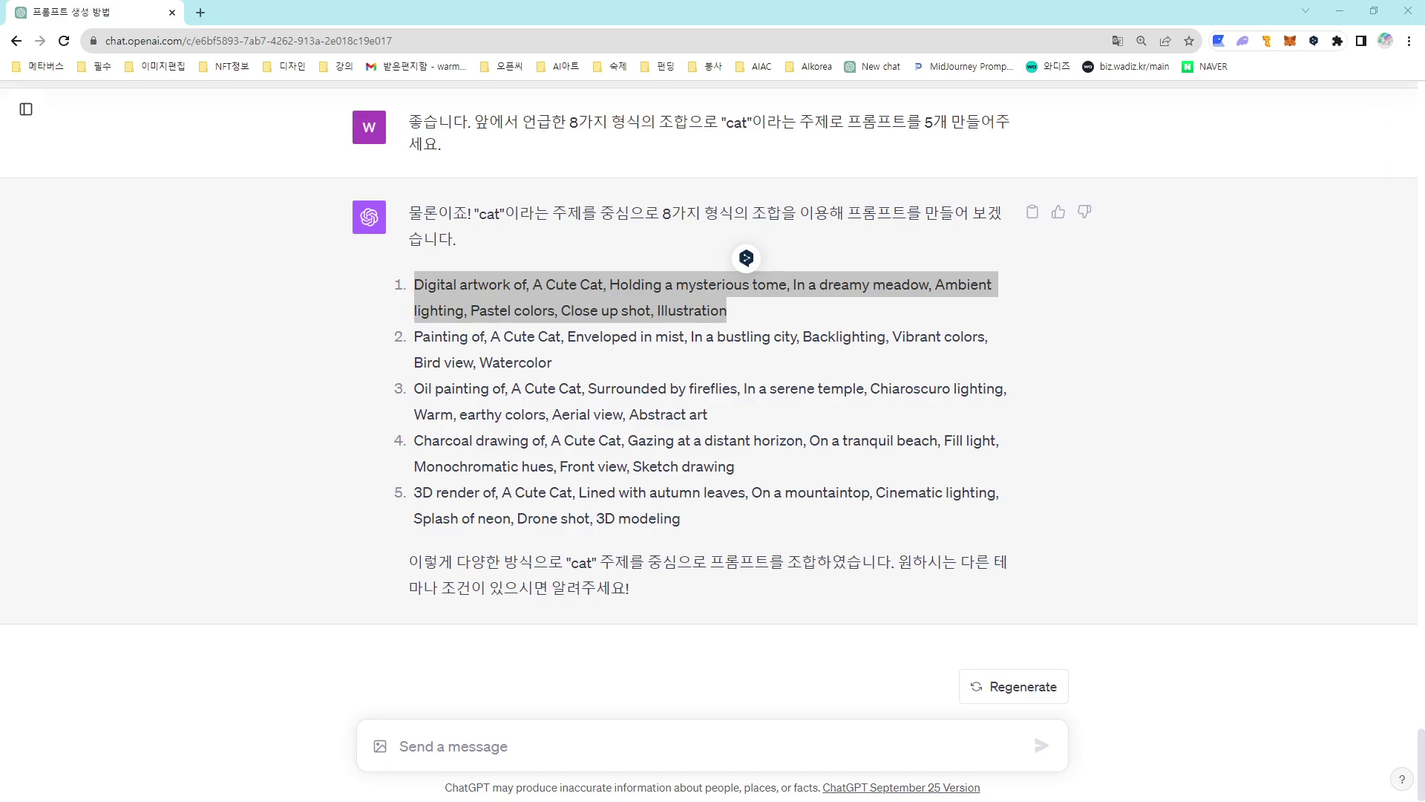
drag(1424, 46, 399, 0)
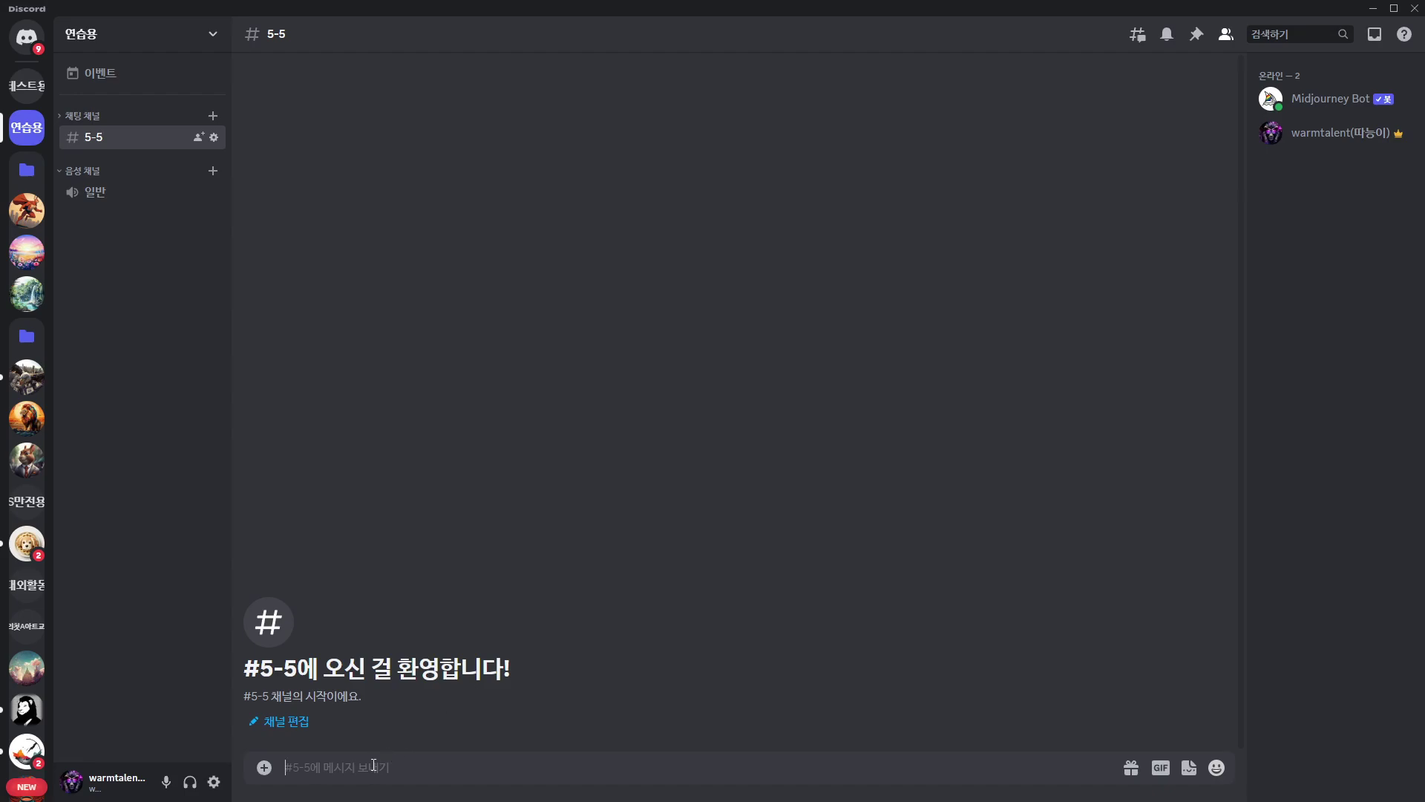
Run Midjourney's /imagine with the copied prompt from "Digital artwork of, A Cute Cat" to "Illustration"
text(/)
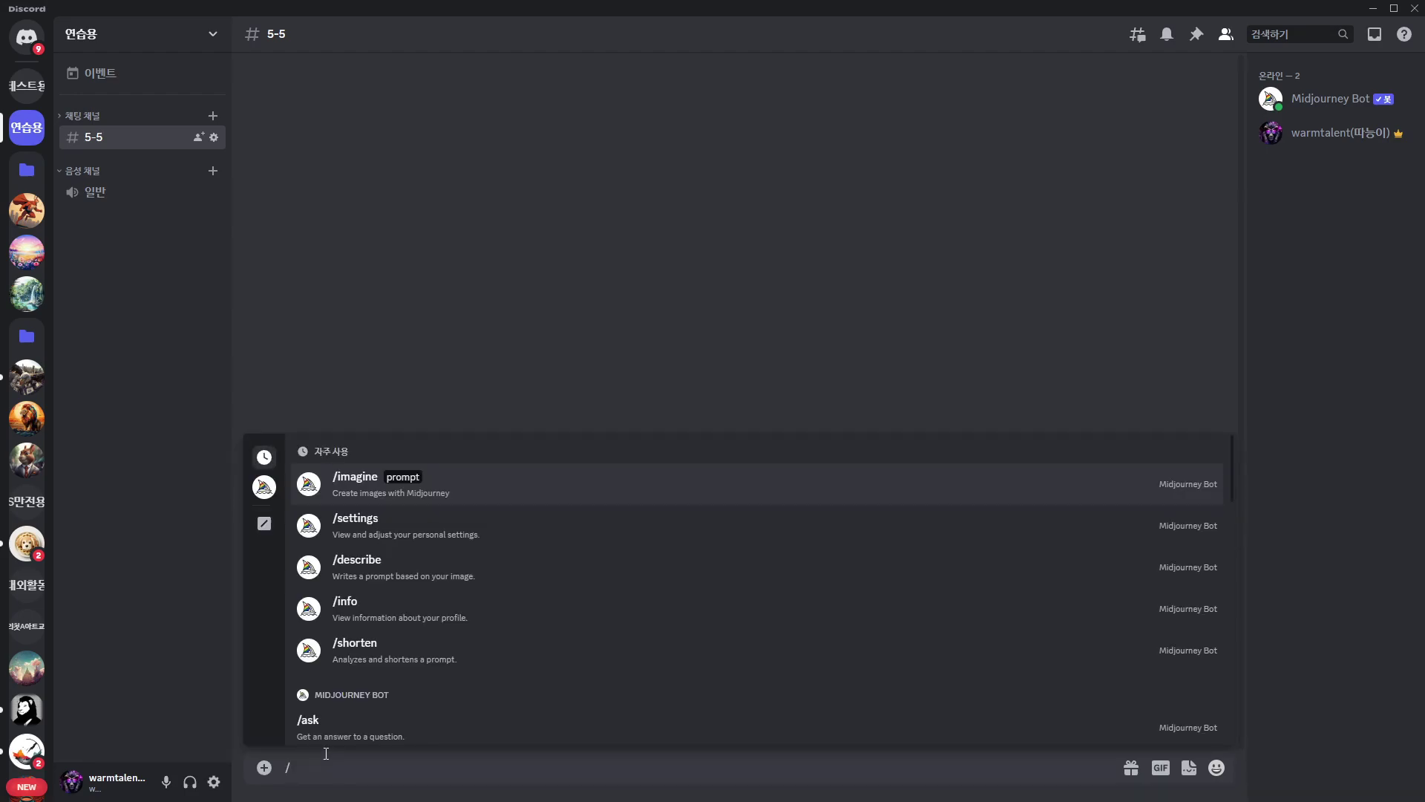
key(Tab)
key(ctrl+v)
key(Return)
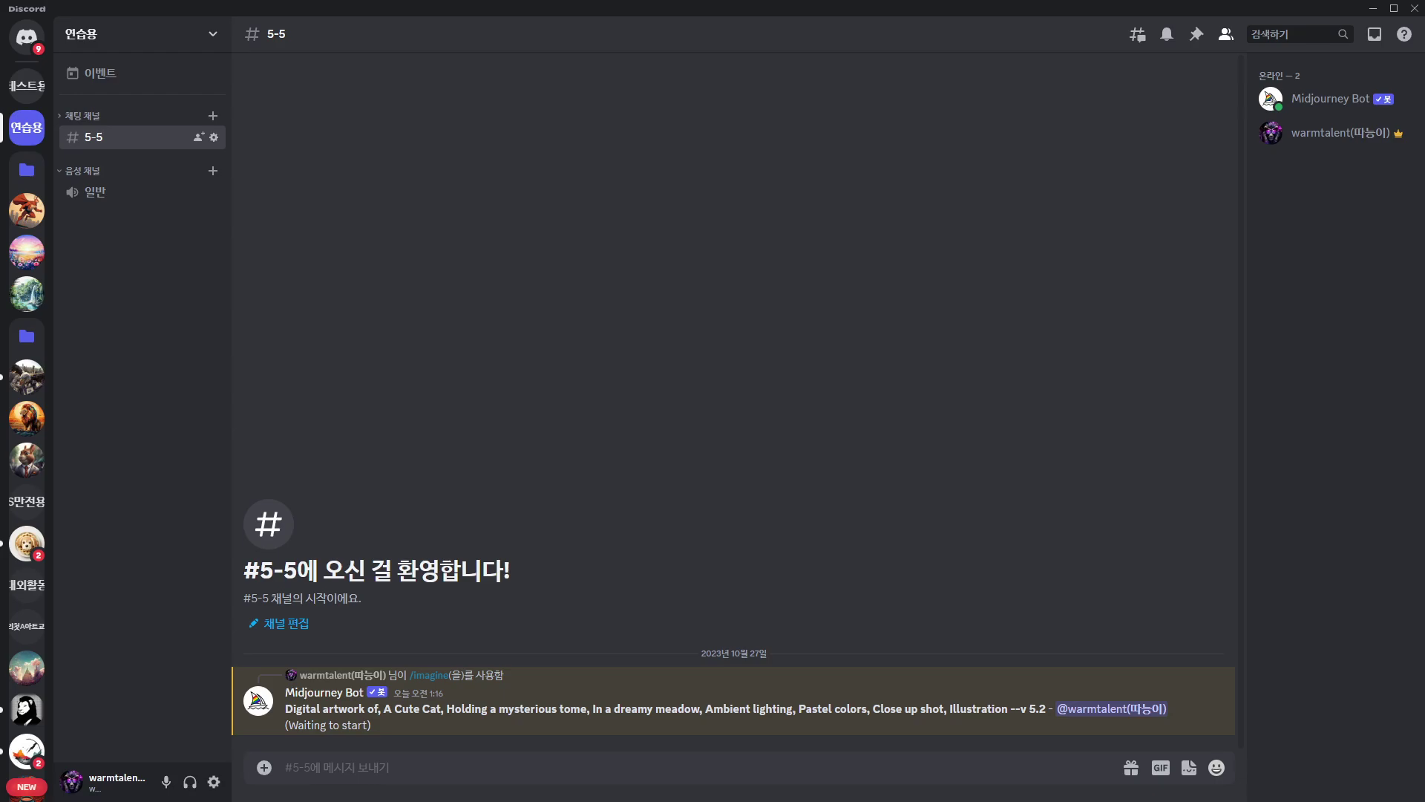
Copy ChatGPT's second prompt and submit it with /imagine, from "Painting of, A Cute Cat, Enveloped in mist" to "Bird view, Watercolor"
key(alt+Tab)
drag(1010, 10, 965, 801)
text(/)
key(Return)
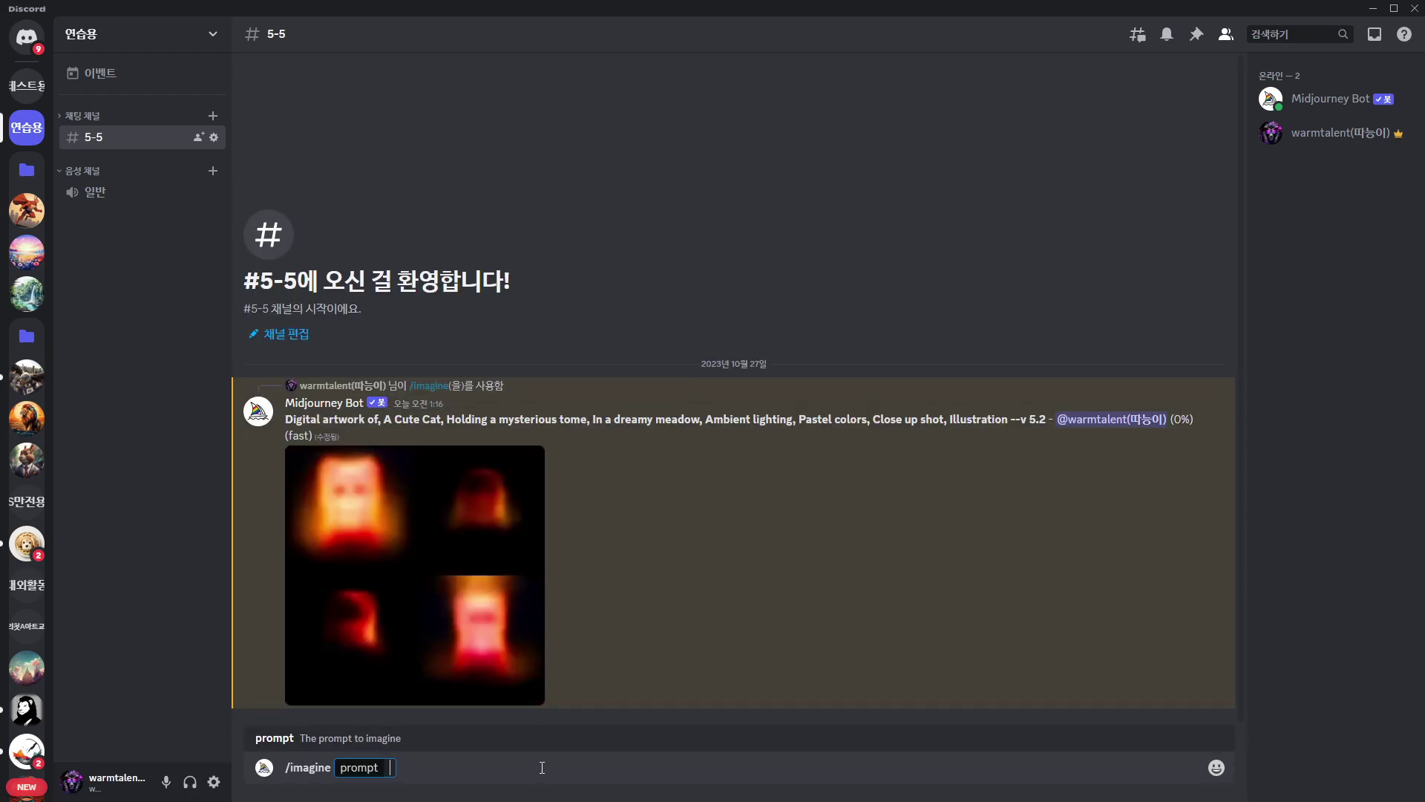
text(Painting of, A Cute Cat, Enveloped in mist, In a bustling city, Backlighting, Vibrant colors, Bird view, Watercolor)
key(Return)
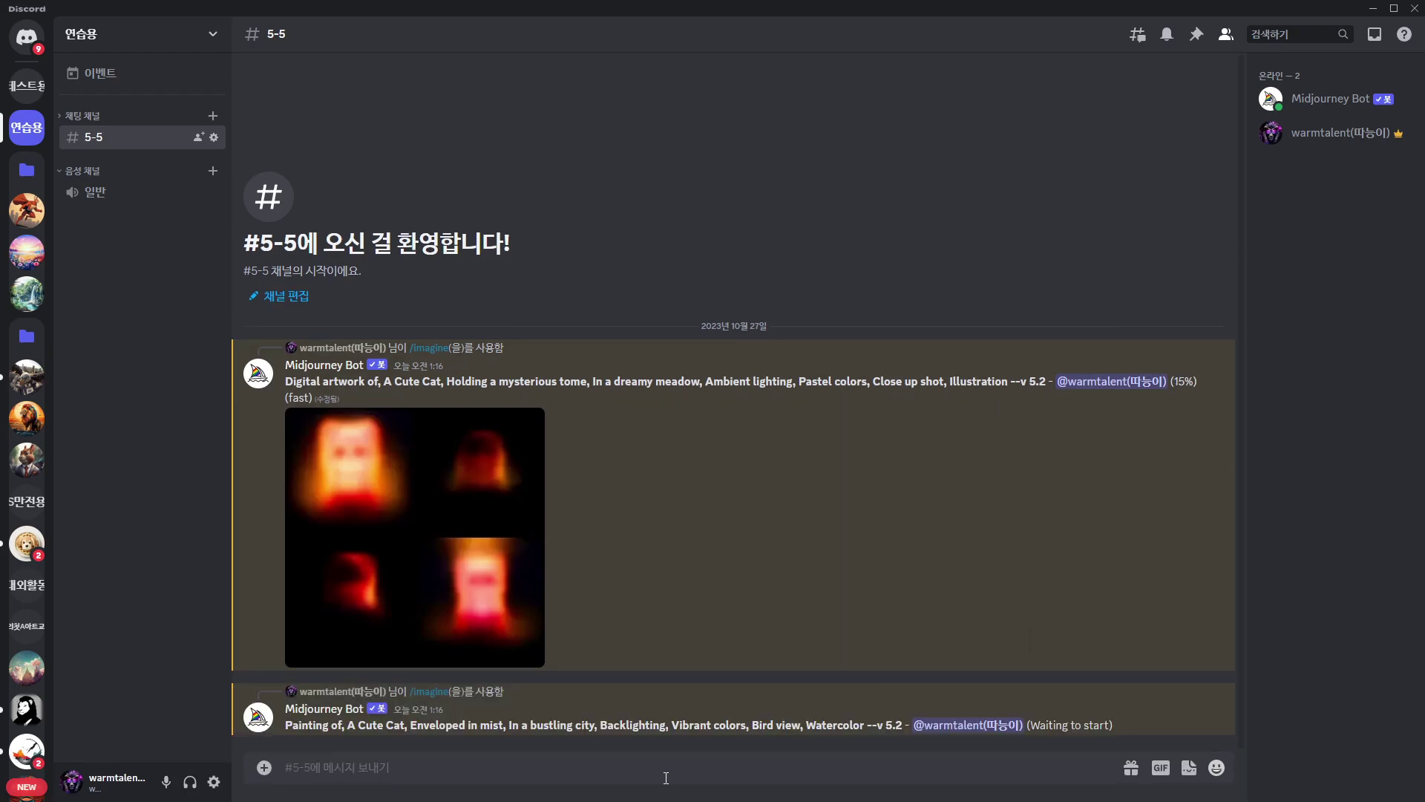
Submit ChatGPT's third prompt with /imagine, from "Oil painting of, A Cute Cat, Surrounded by fireflies" to "Aerial view, Abstract art"
text(/)
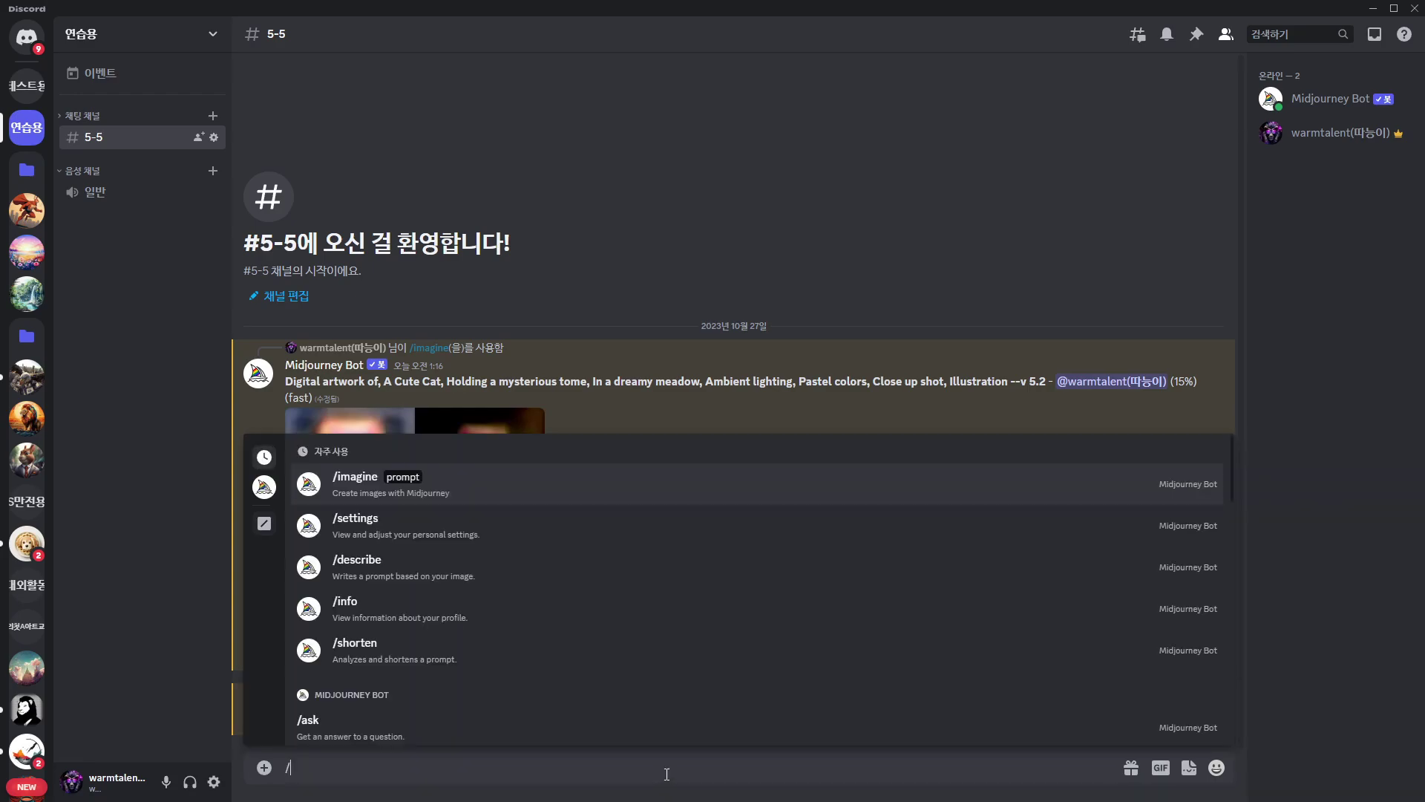
key(Return)
key(ctrl+v)
key(Return)
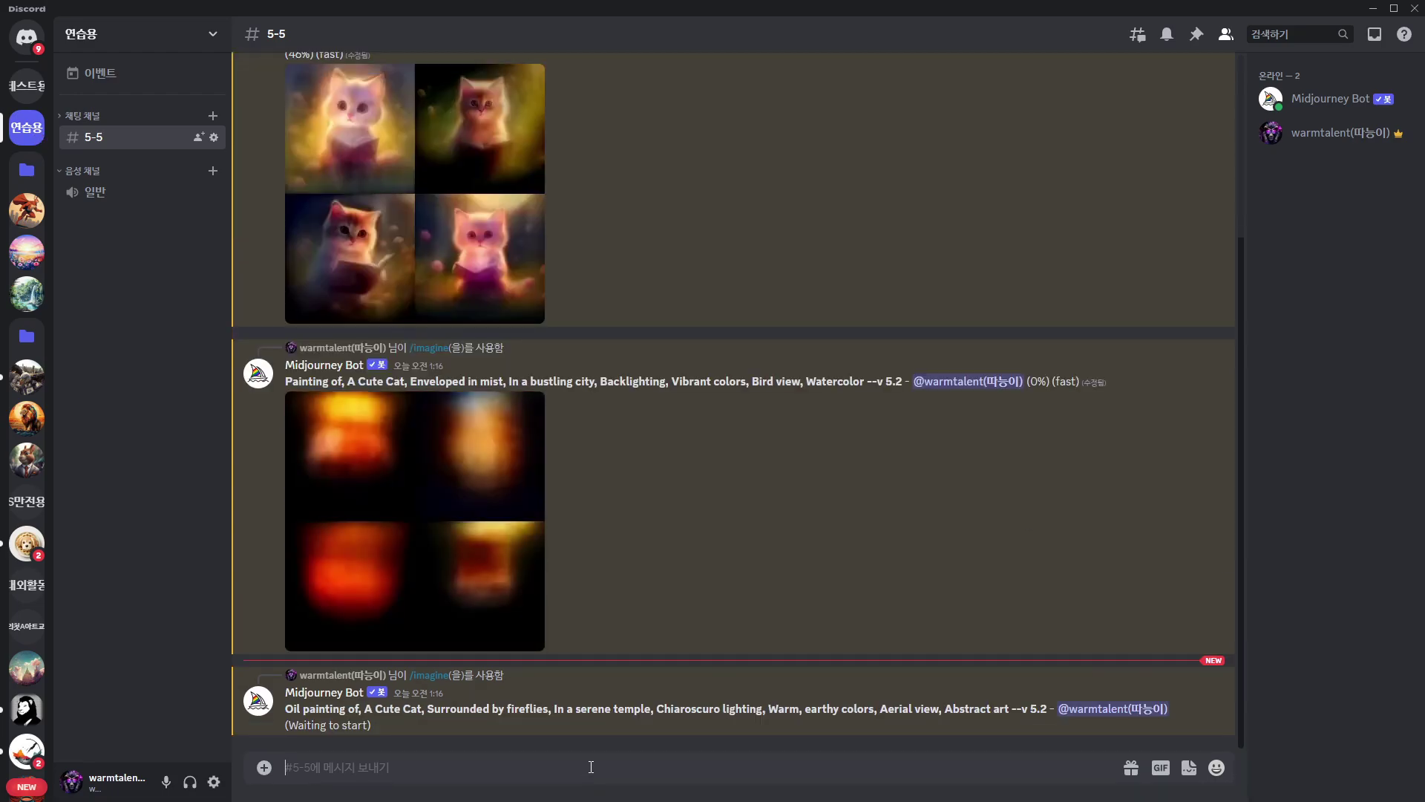
Submit ChatGPT's fourth prompt with /imagine, from "Charcoal drawing of, A Cute Cat, Gazing at a distant horizon" to "Front view, Sketch drawing"
text(/)
key(Return)
key(ctrl+v)
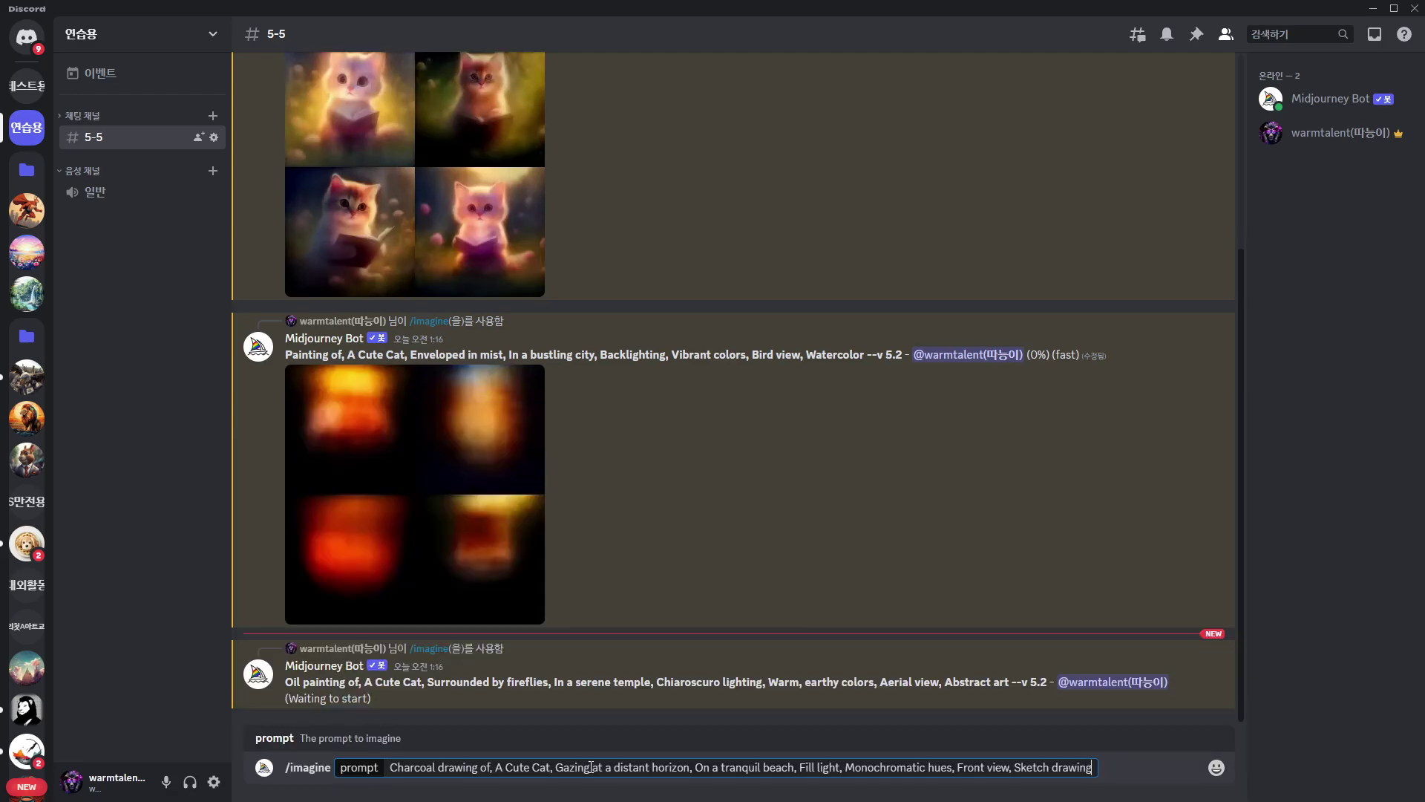
key(Return)
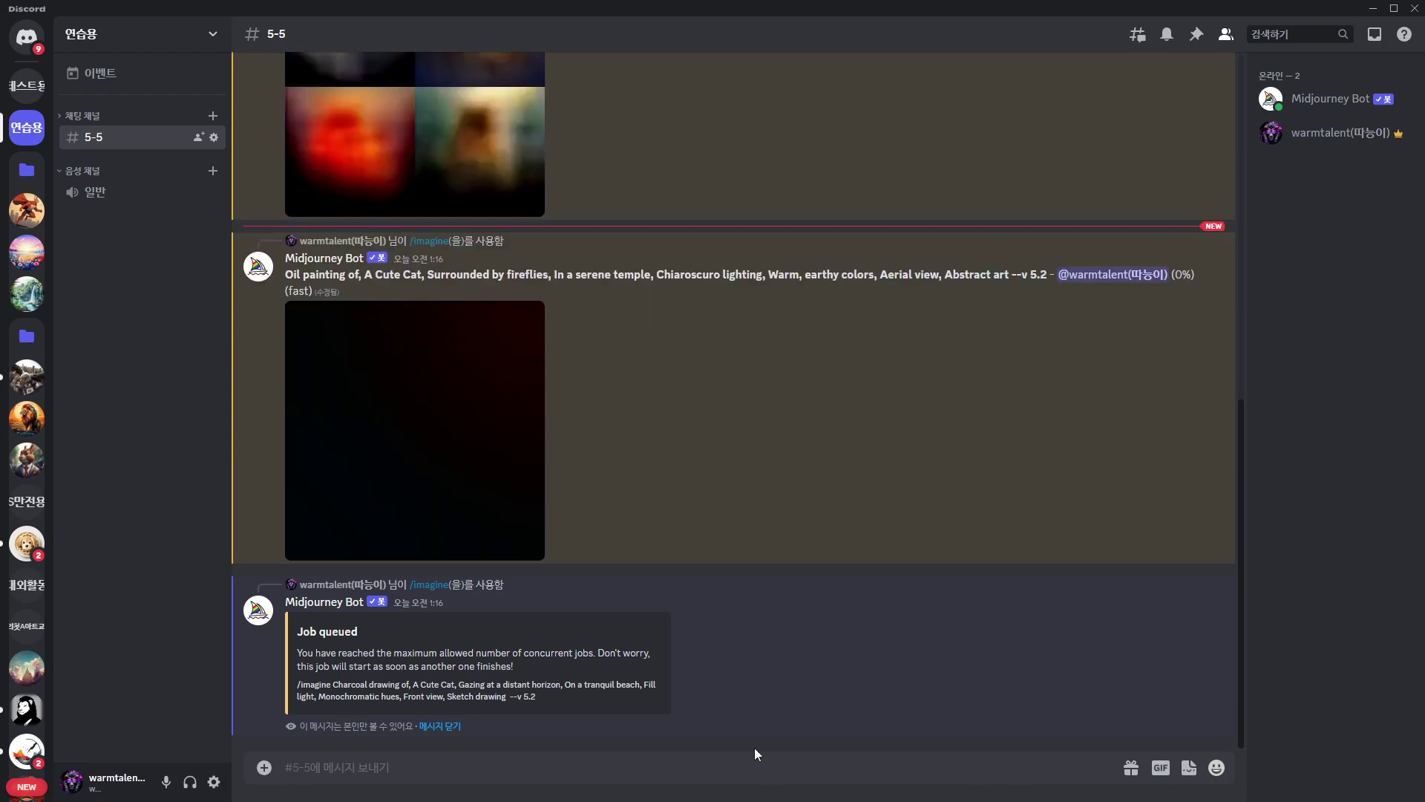
Submit ChatGPT's fifth prompt with /imagine, from "3D render of, A Cute Cat, Lined with autumn leaves" to "Drone shot, 3D modeling"
text(/)
key(Tab)
text(3D render of, A Cute Cat, Lined with autumn leaves, On a mountaintop, Cinematic lighting, Splash of neon, Drone shot, 3D modeling)
key(Return)
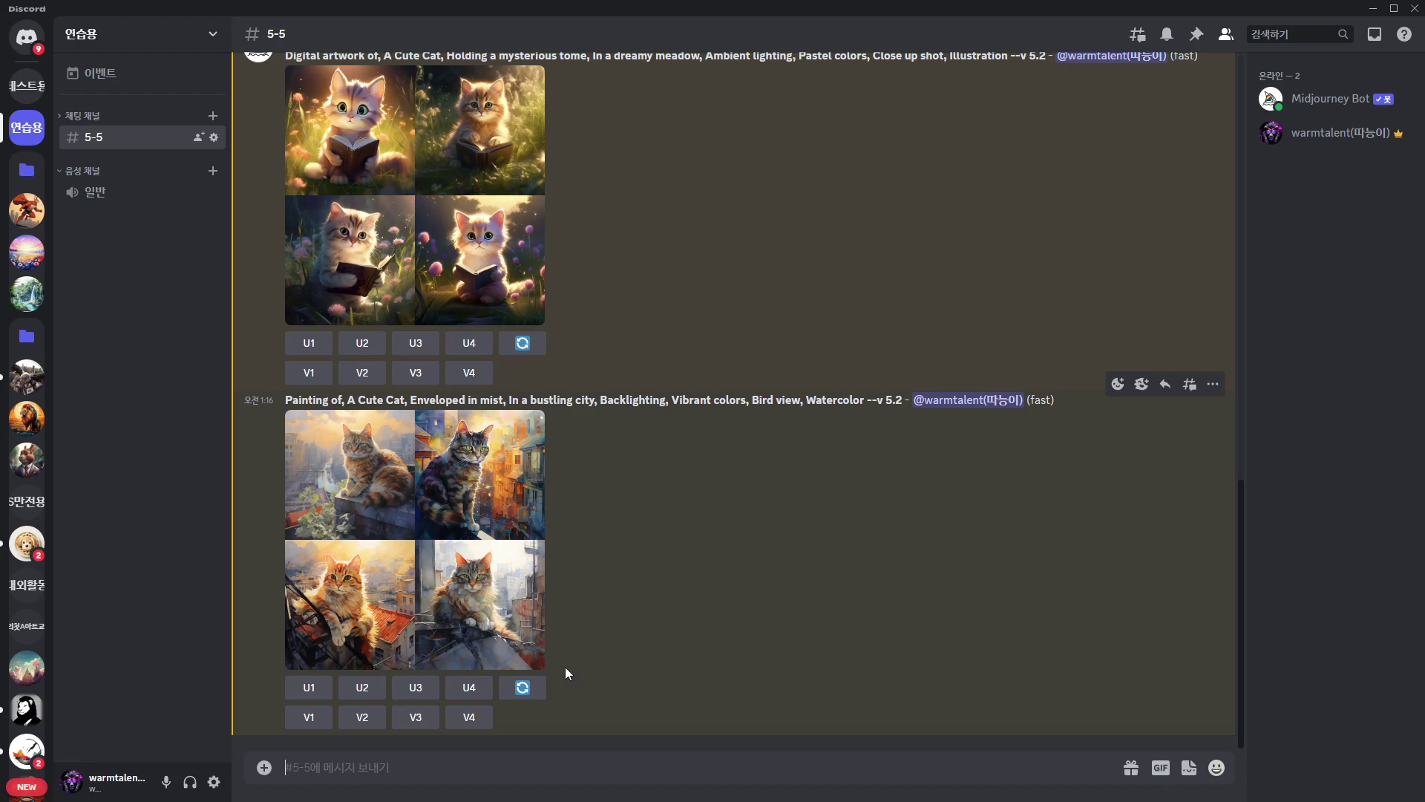
Look over the generated cat images, enlarging the "Digital artwork of" grid and the "Oil painting of" grid
scroll(564, 668, up, 6)
scroll(564, 663, down, 3)
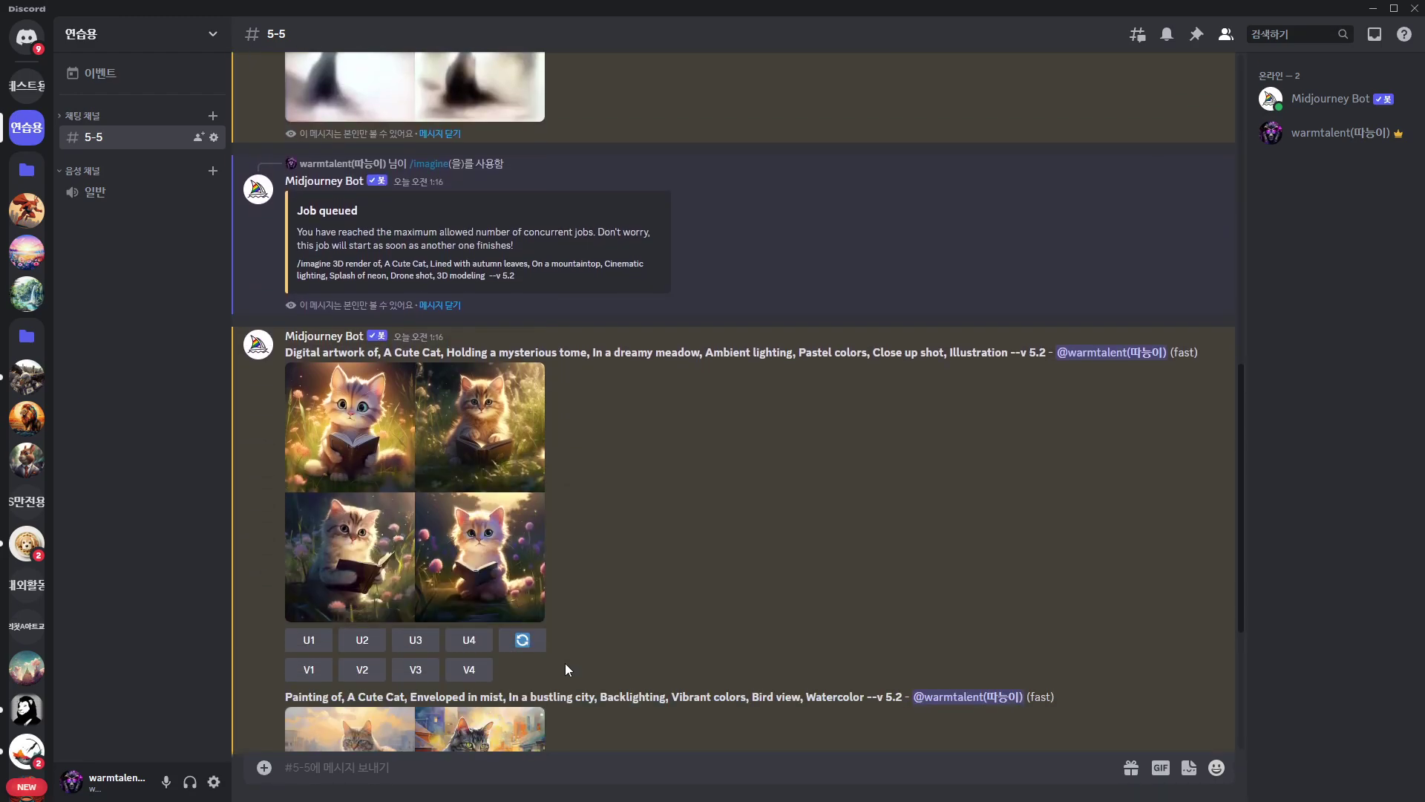
click(508, 561)
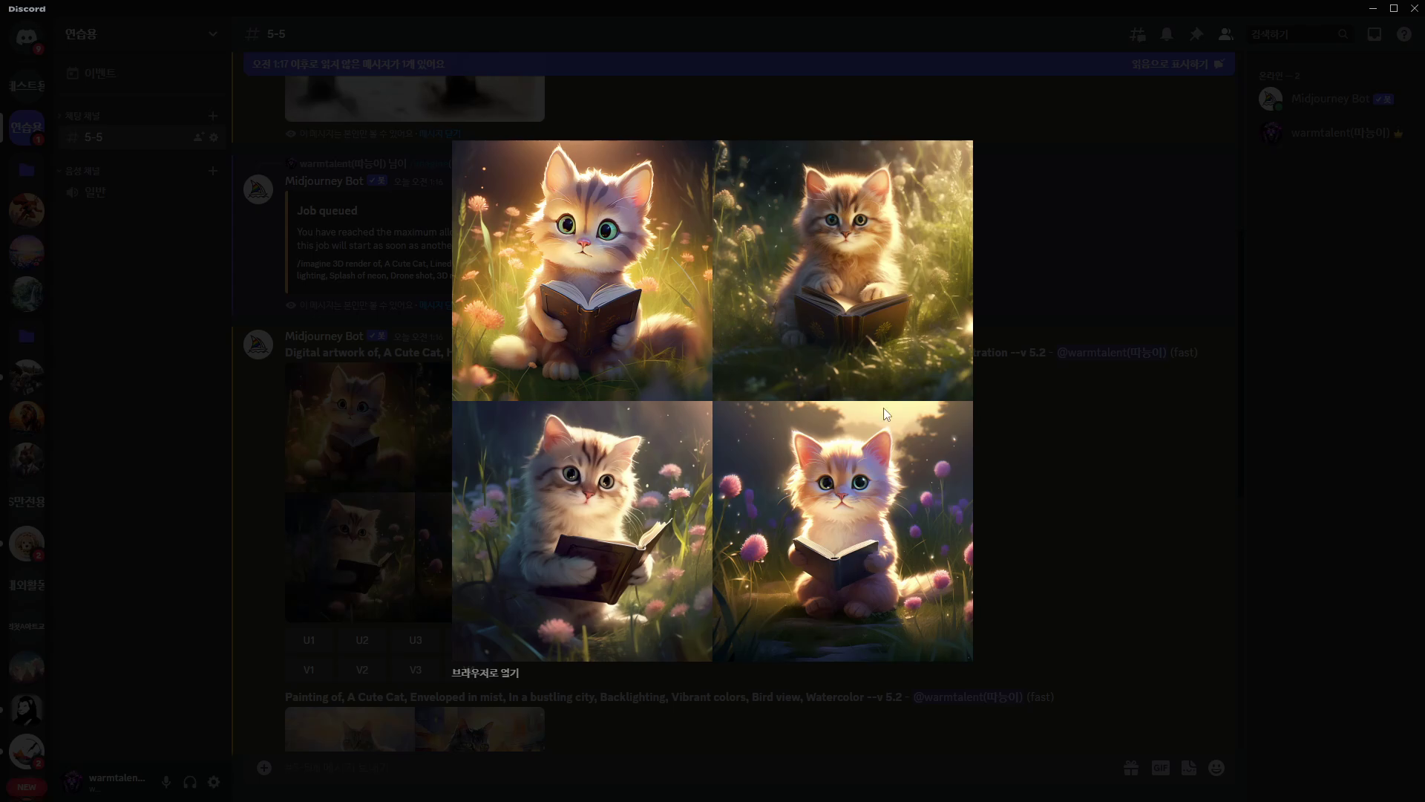
click(1031, 468)
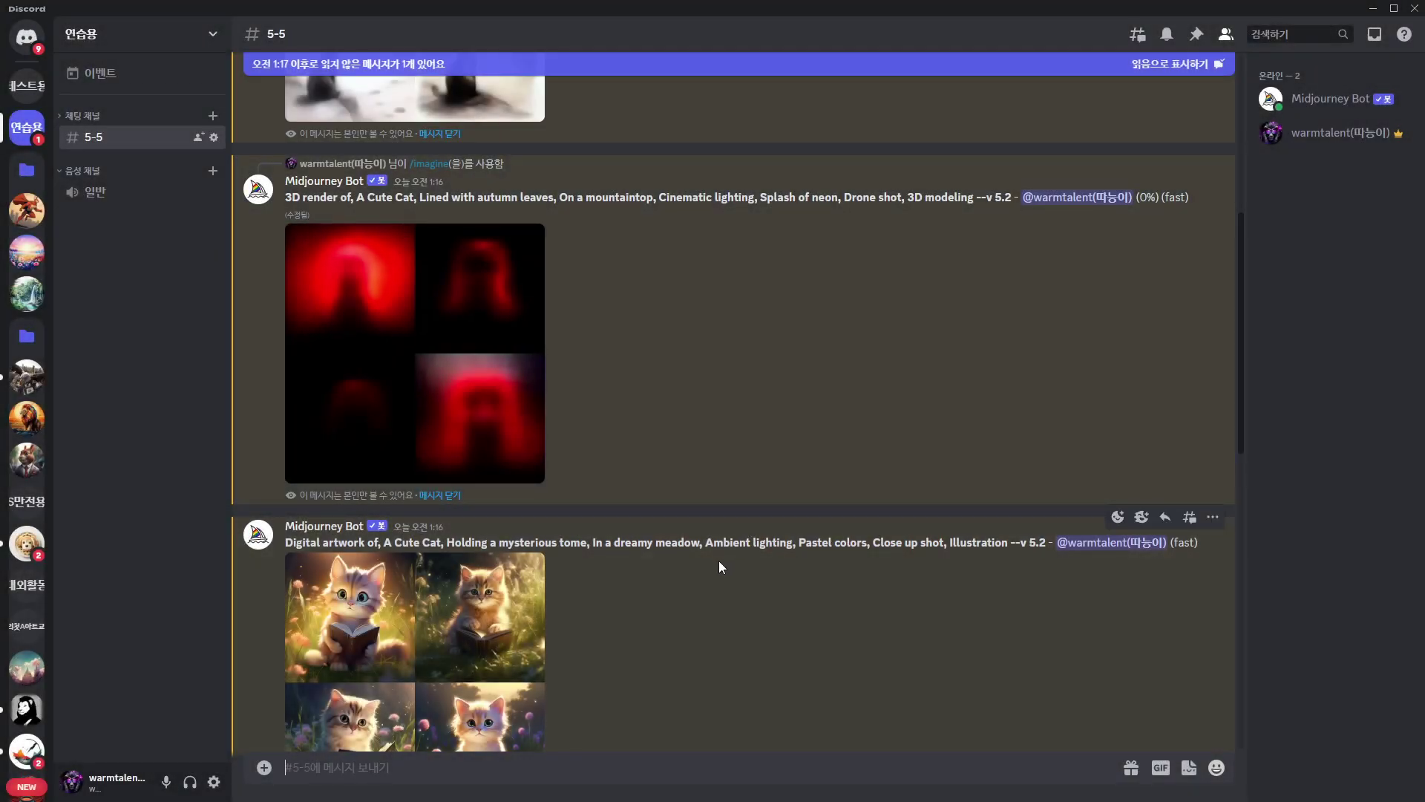
scroll(712, 564, down, 7)
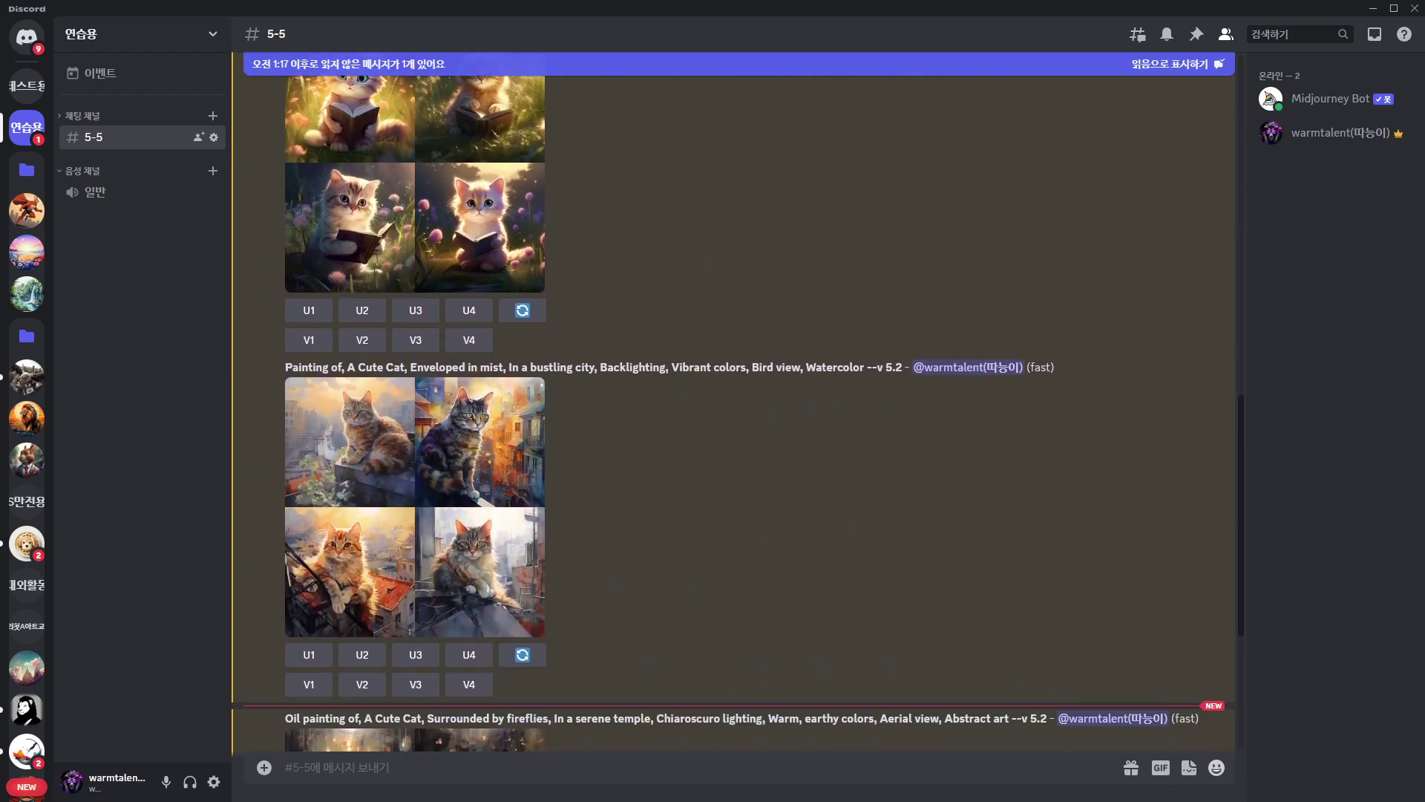
scroll(640, 650, down, 3)
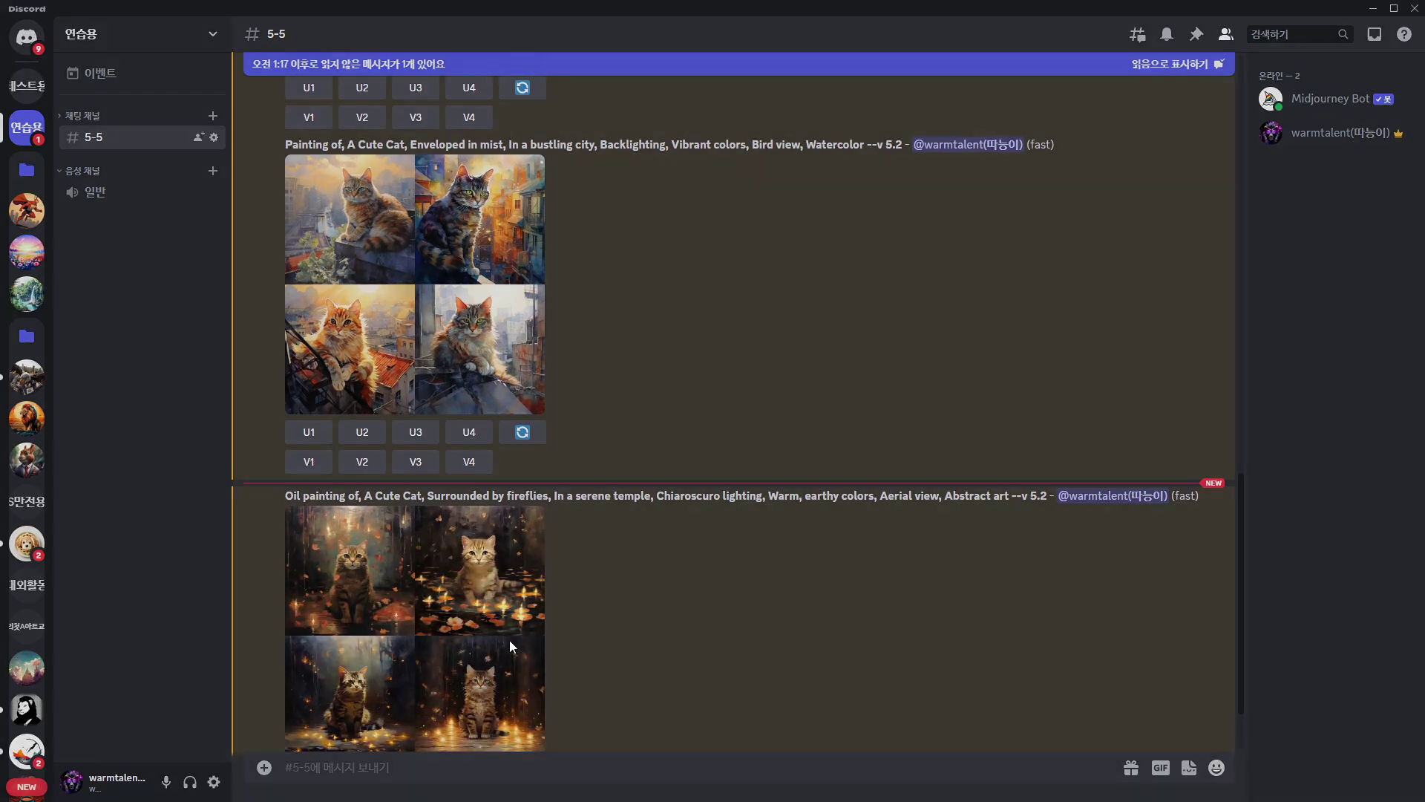
click(509, 642)
click(735, 691)
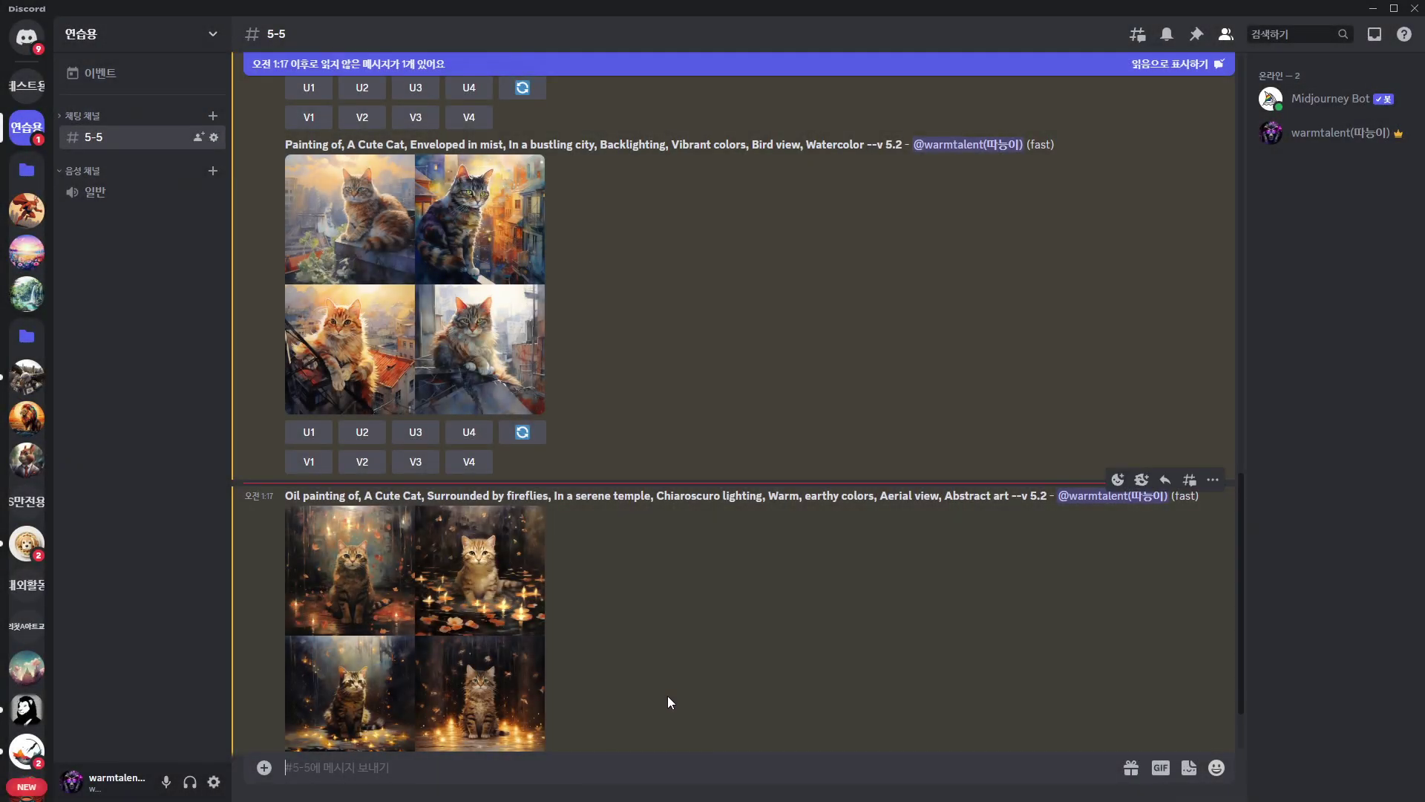
Examine the enlarged "Digital artwork of" grid again, along with the watercolor "Painting of" grid
scroll(653, 690, down, 1)
scroll(597, 657, up, 15)
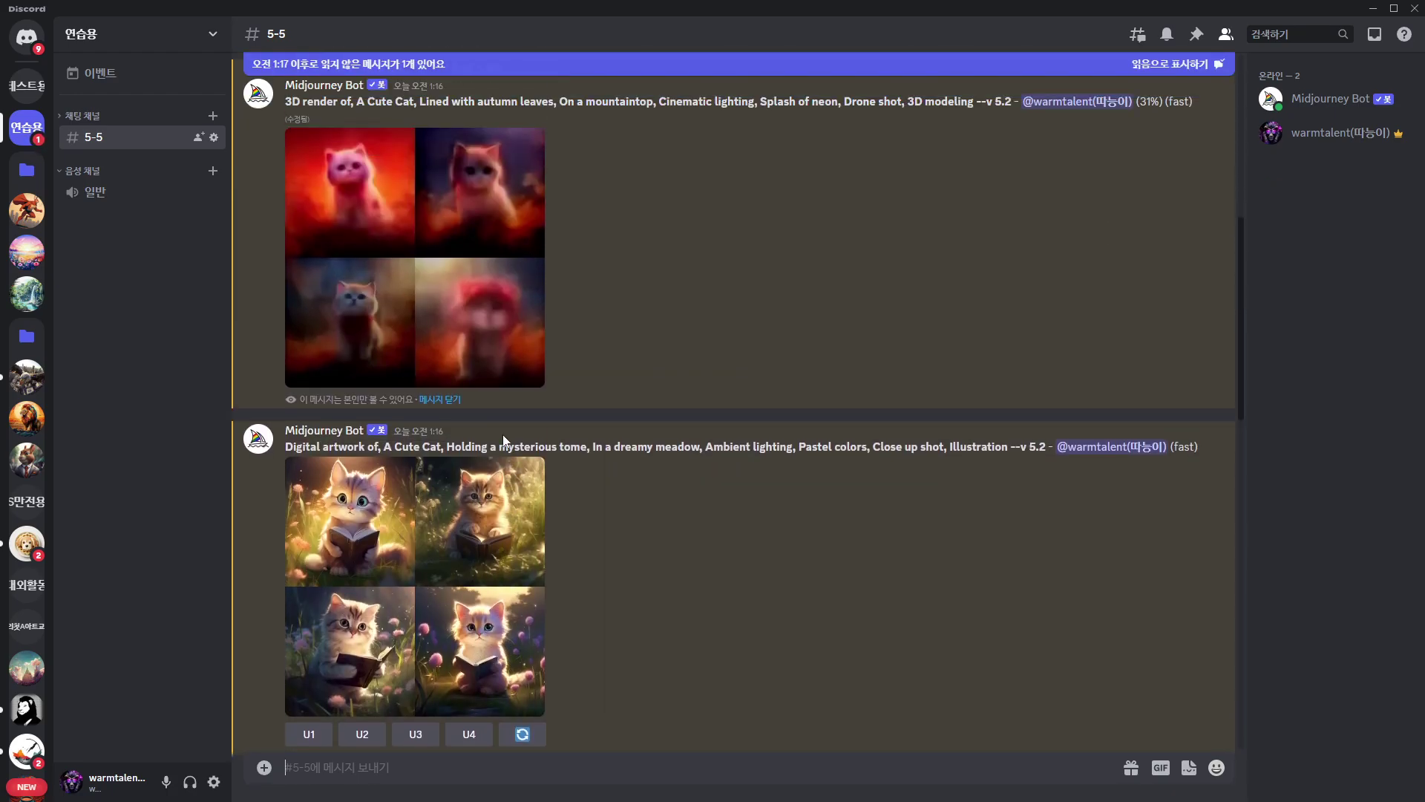
scroll(495, 478, down, 4)
click(490, 480)
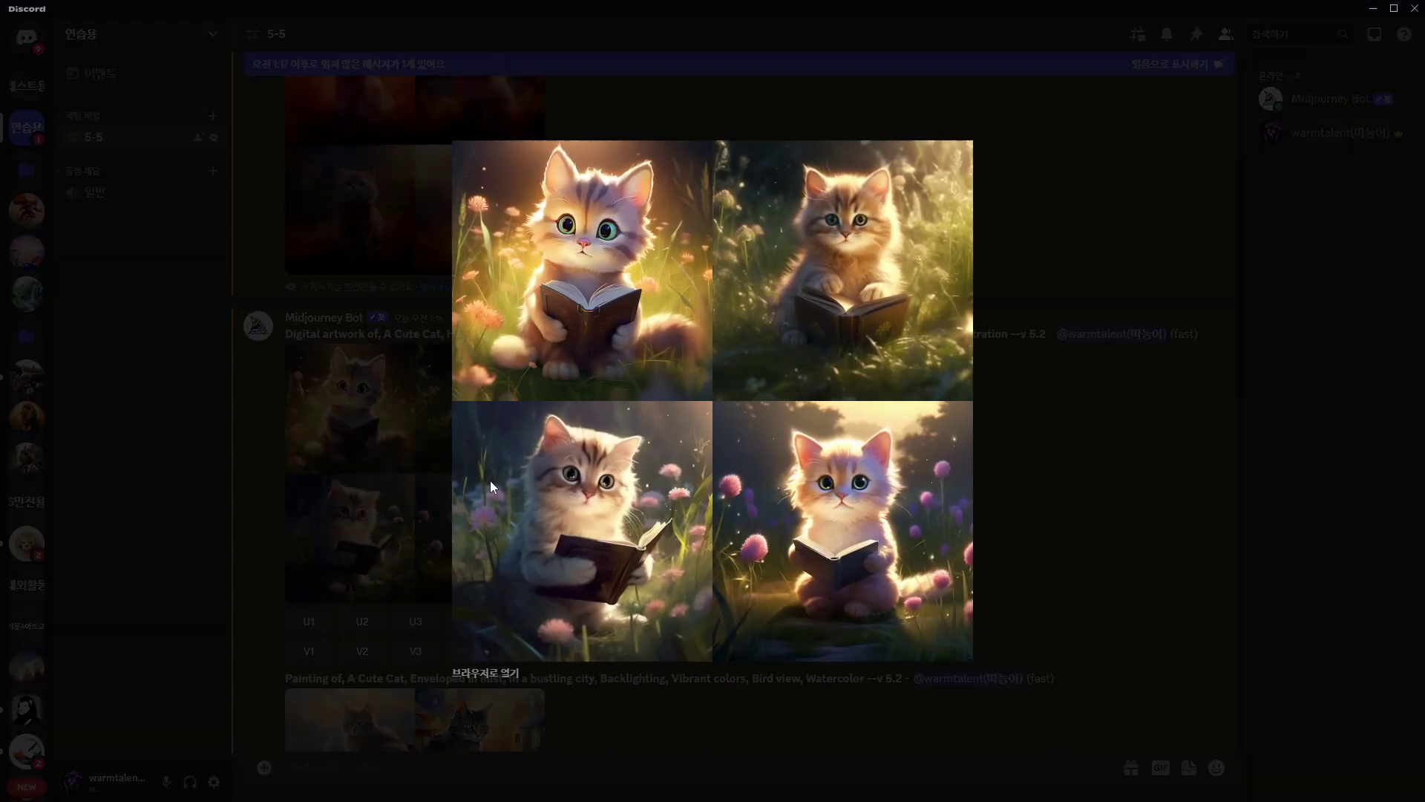
click(412, 503)
scroll(416, 497, down, 4)
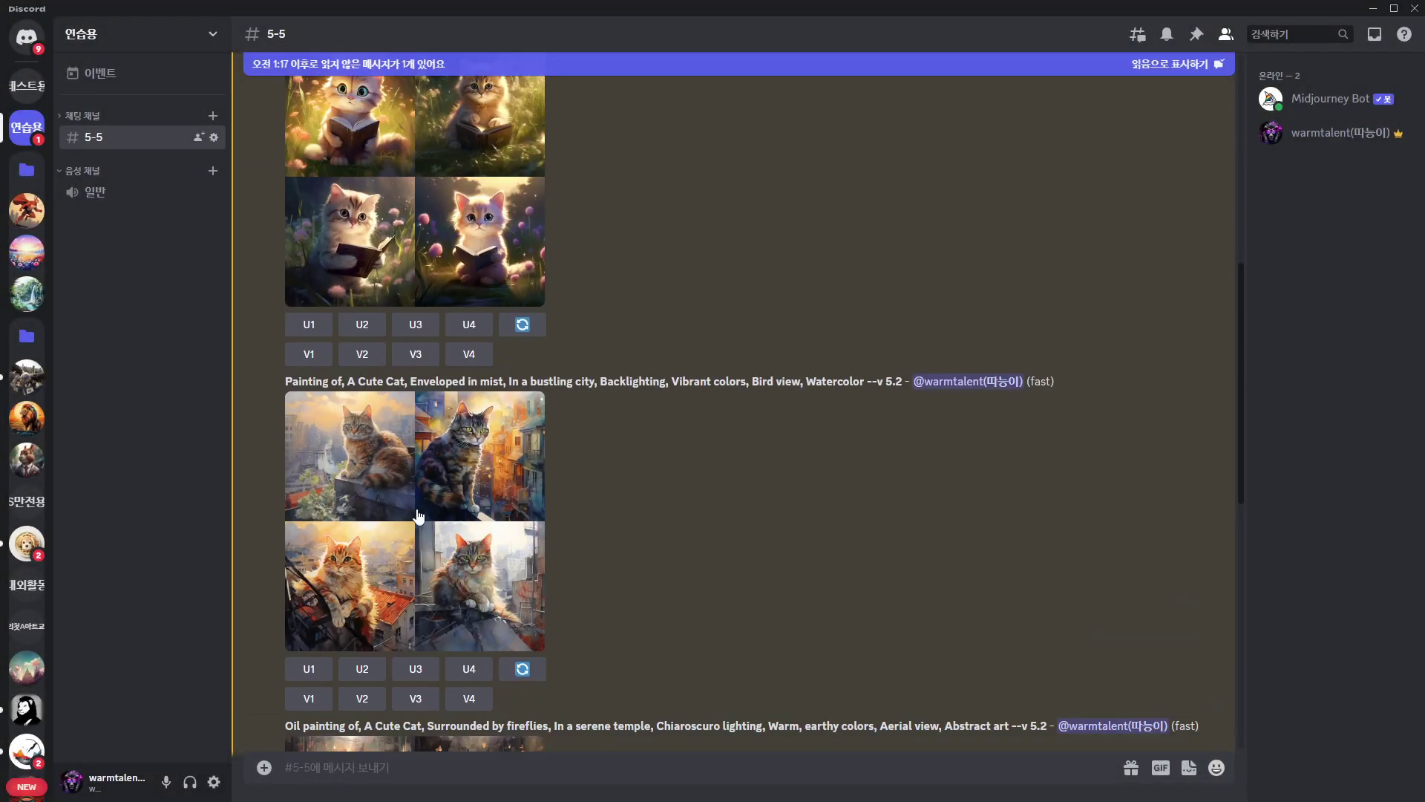
click(429, 487)
click(389, 532)
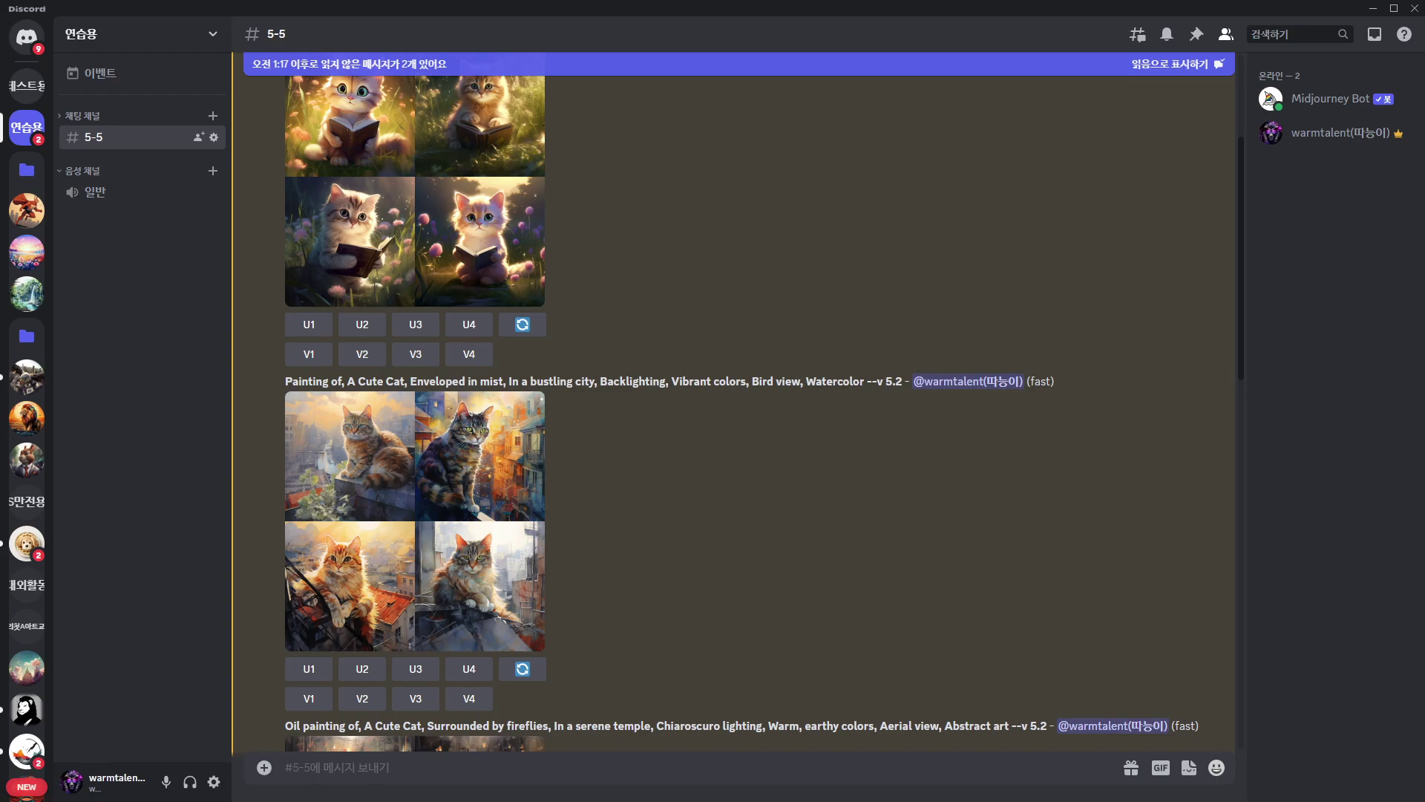
Examine the last two results, enlarging the "3D render of" grid and the "Charcoal drawing of" grid
scroll(668, 594, up, 5)
scroll(670, 622, down, 15)
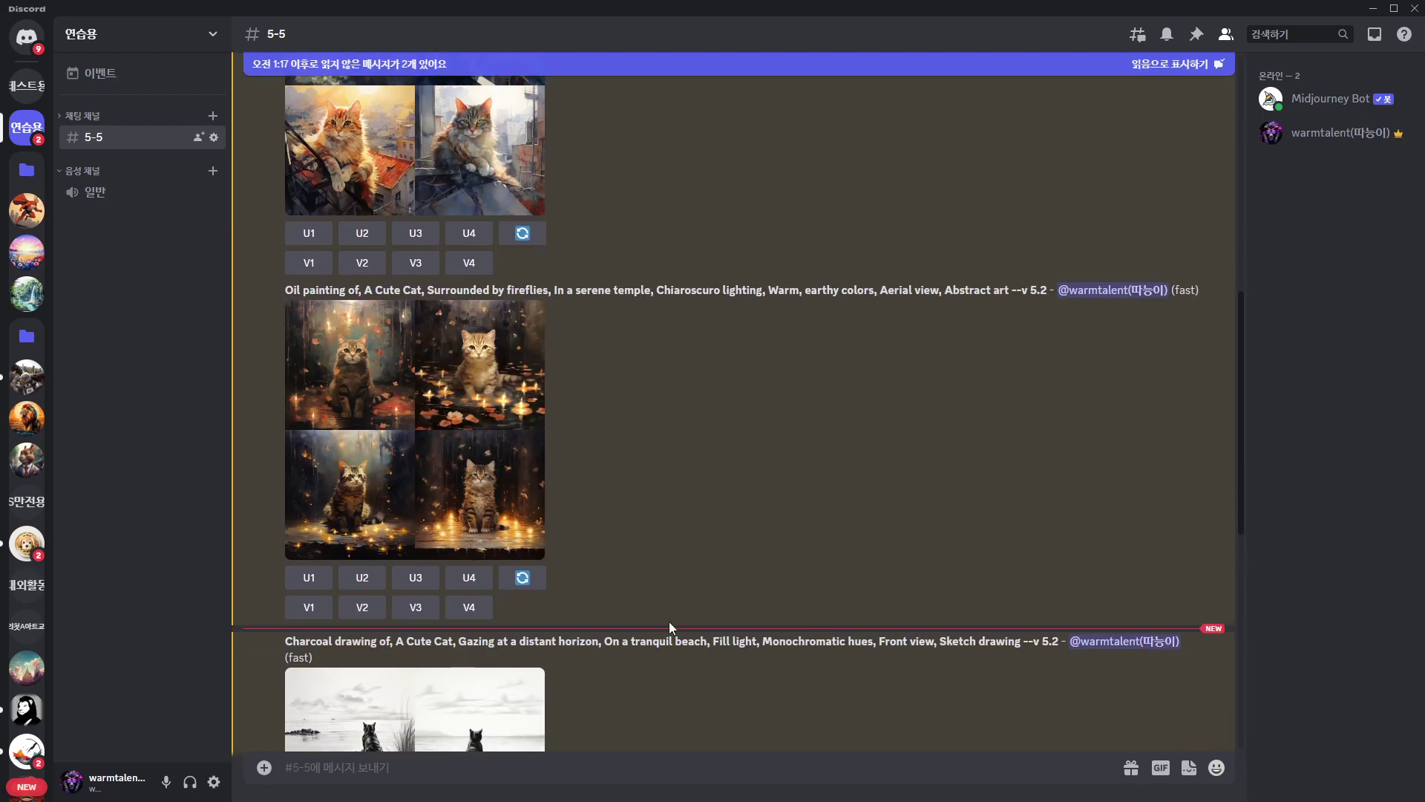
scroll(666, 627, down, 4)
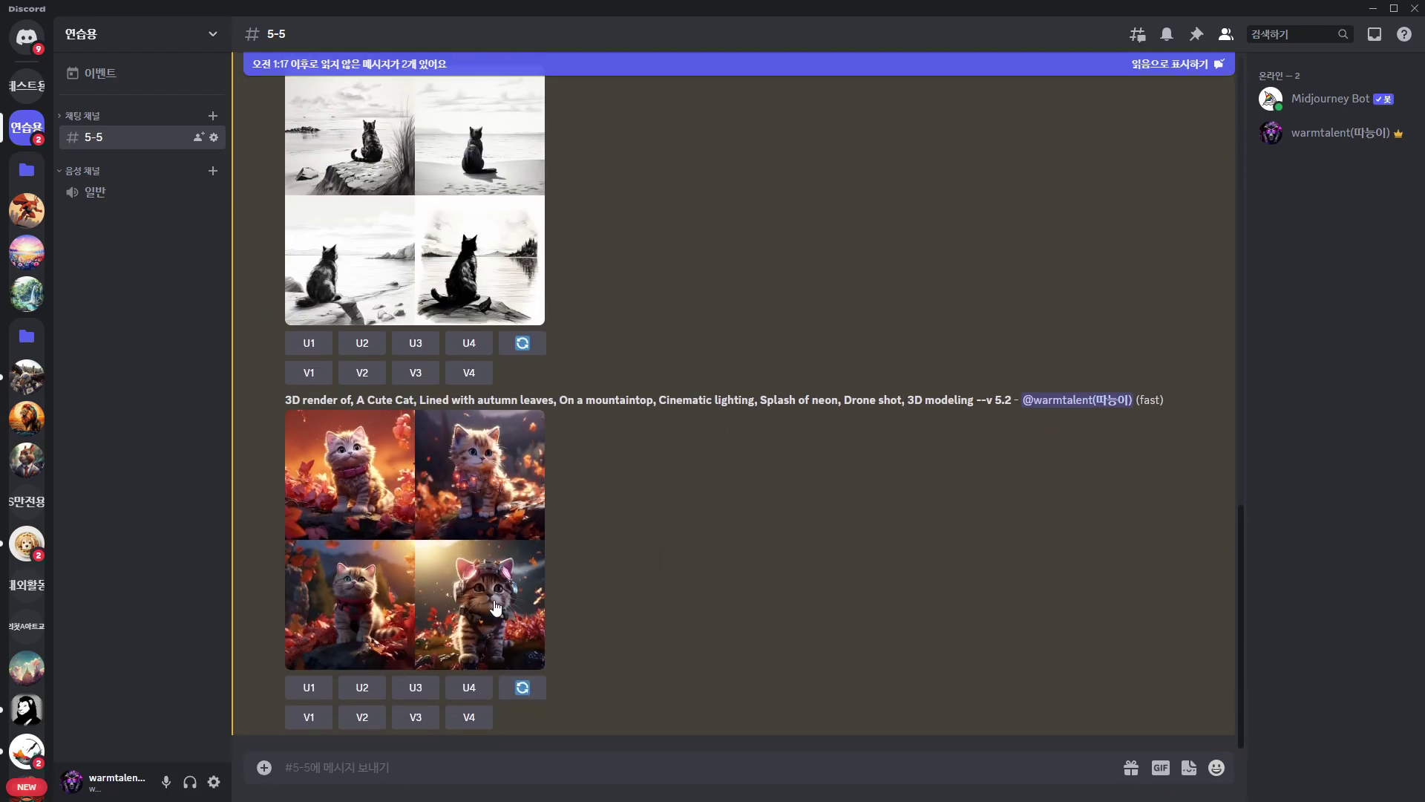
click(471, 593)
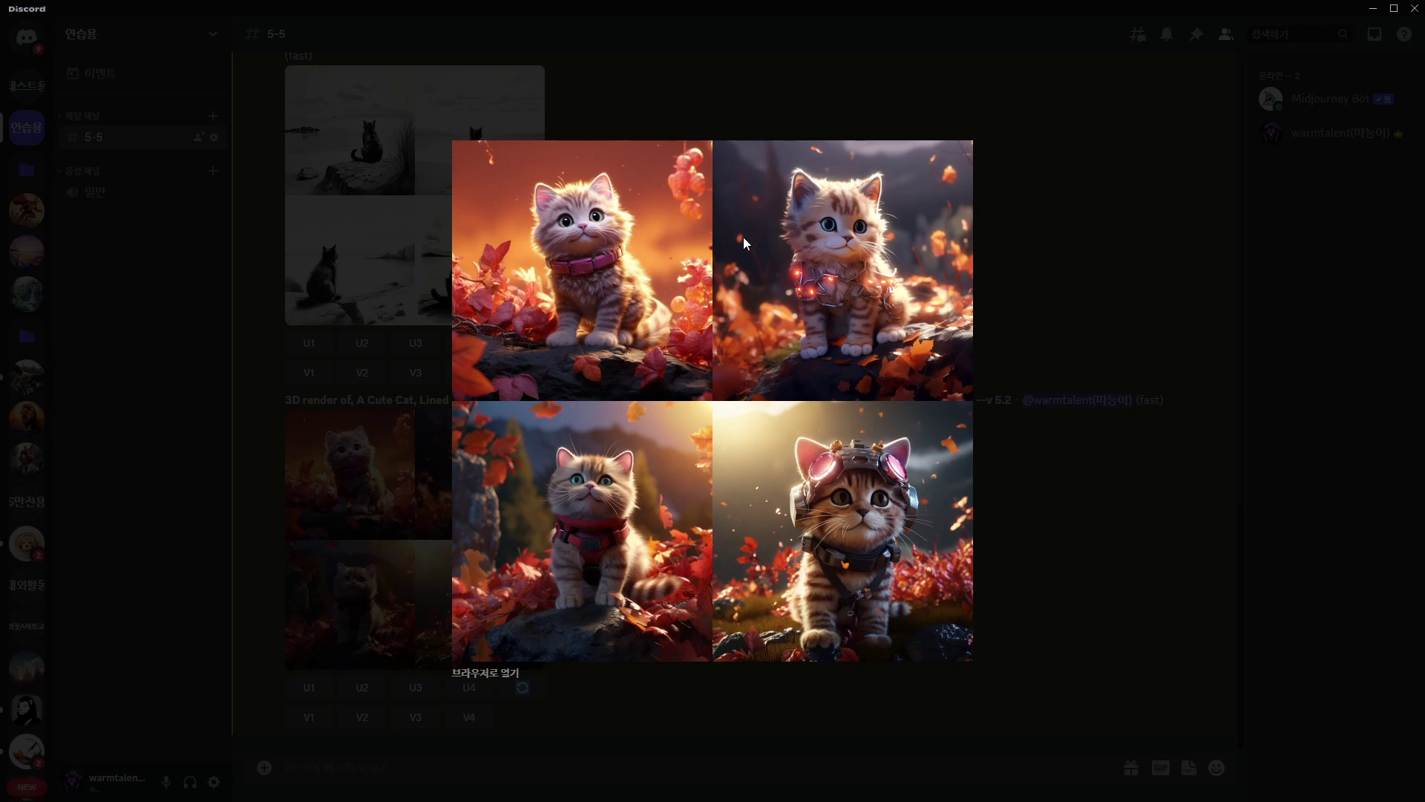
click(1028, 531)
scroll(564, 567, up, 4)
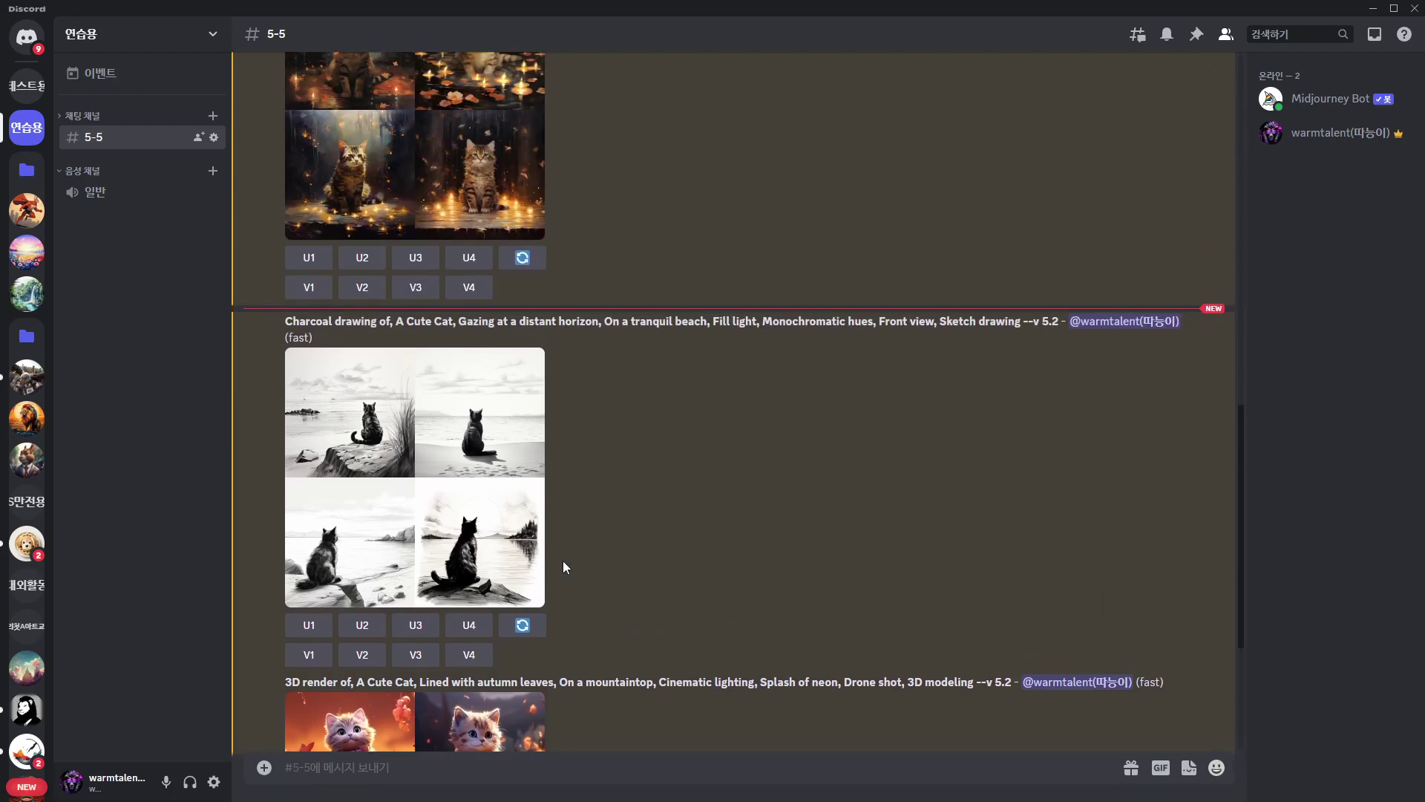
click(425, 527)
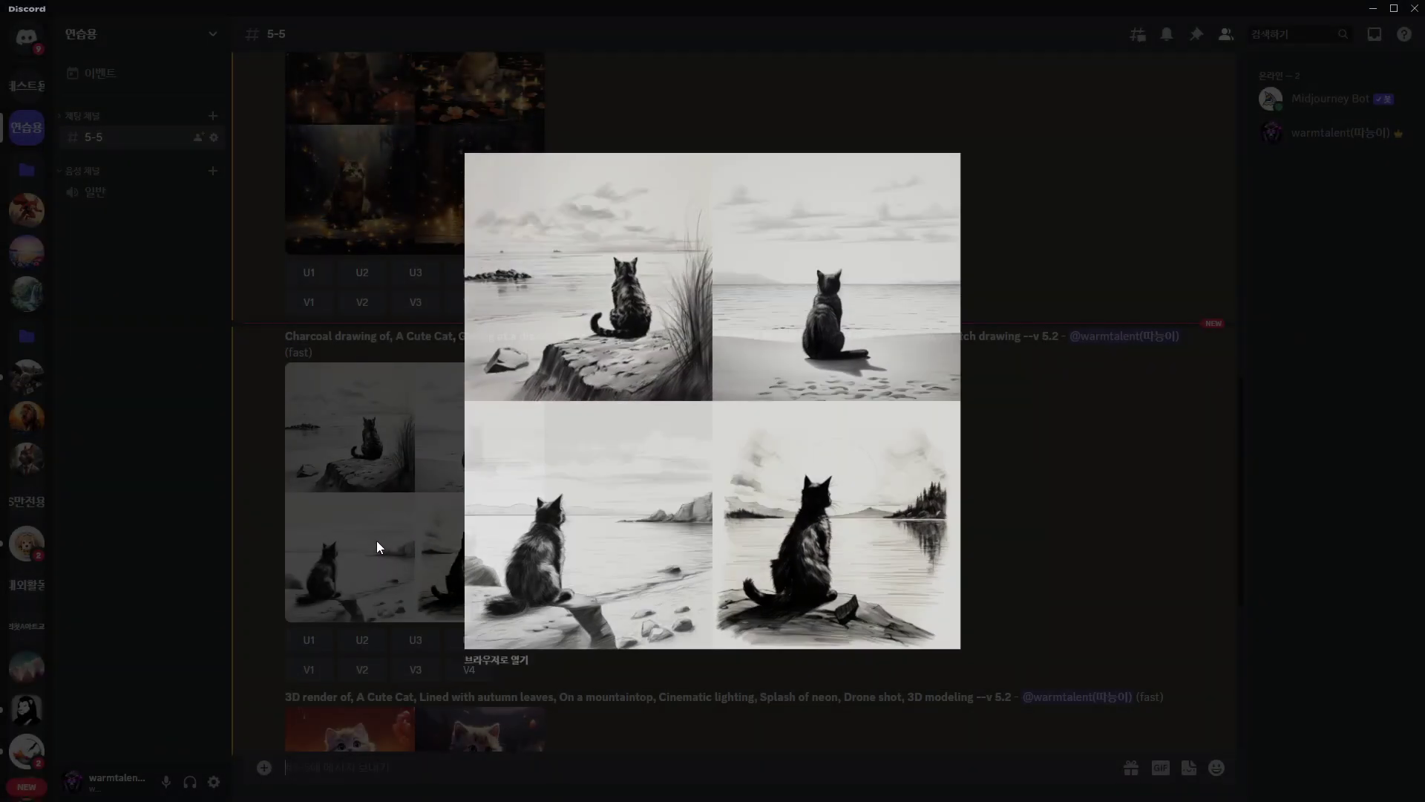
click(377, 541)
scroll(376, 541, down, 3)
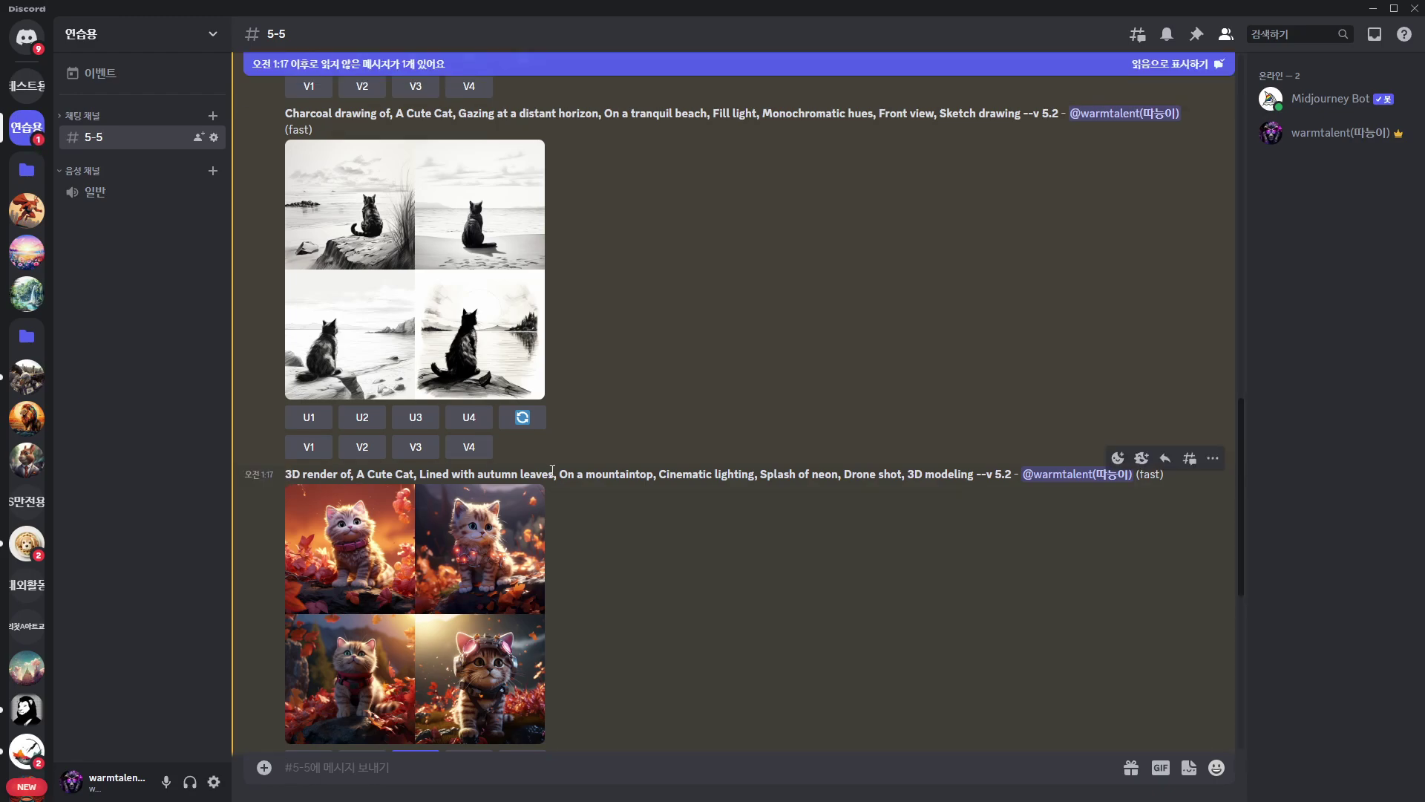
Compare the charcoal drawing and oil painting prompts with their enlarged image grids, highlighting the word "Charcoal" and the full oil painting prompt
scroll(552, 471, up, 3)
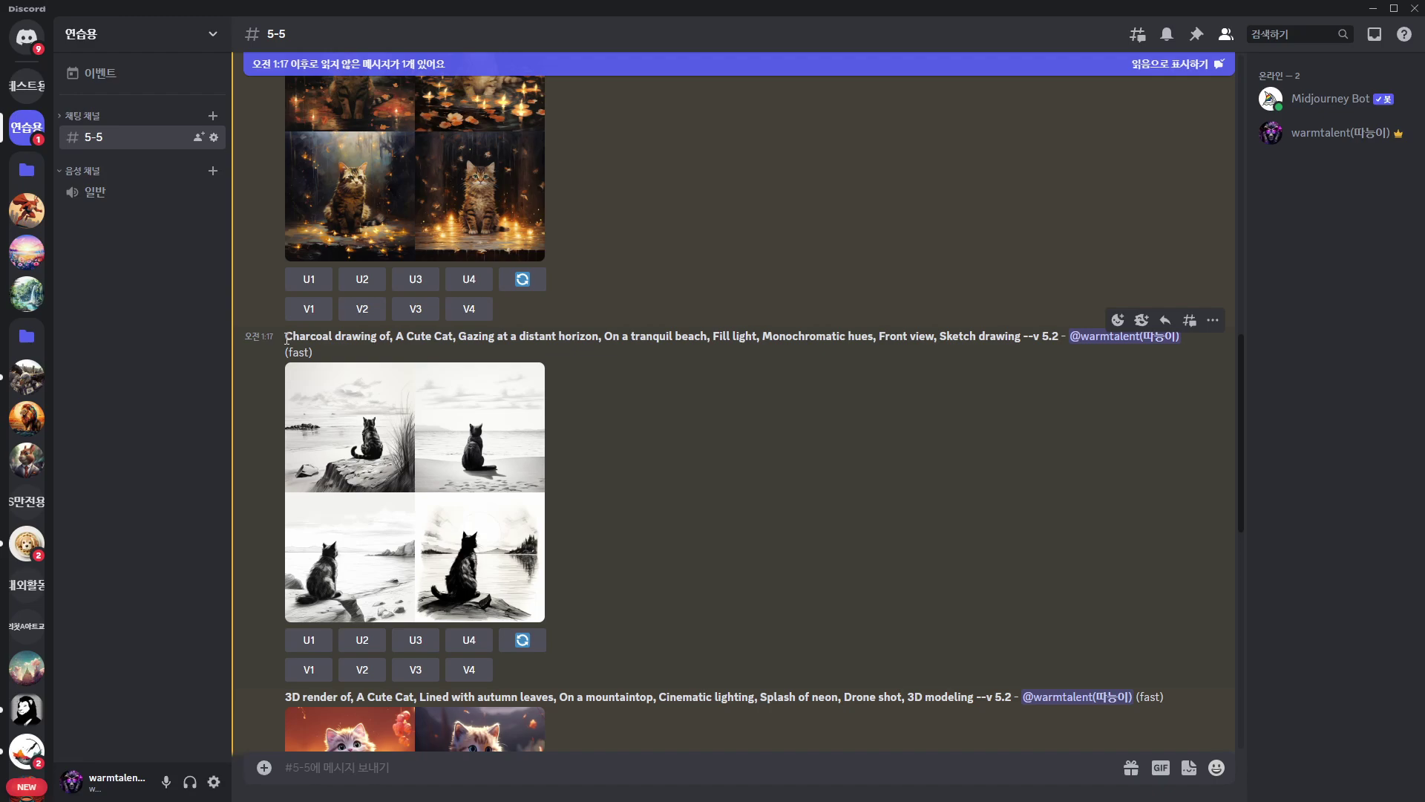
drag(287, 340, 343, 338)
click(392, 460)
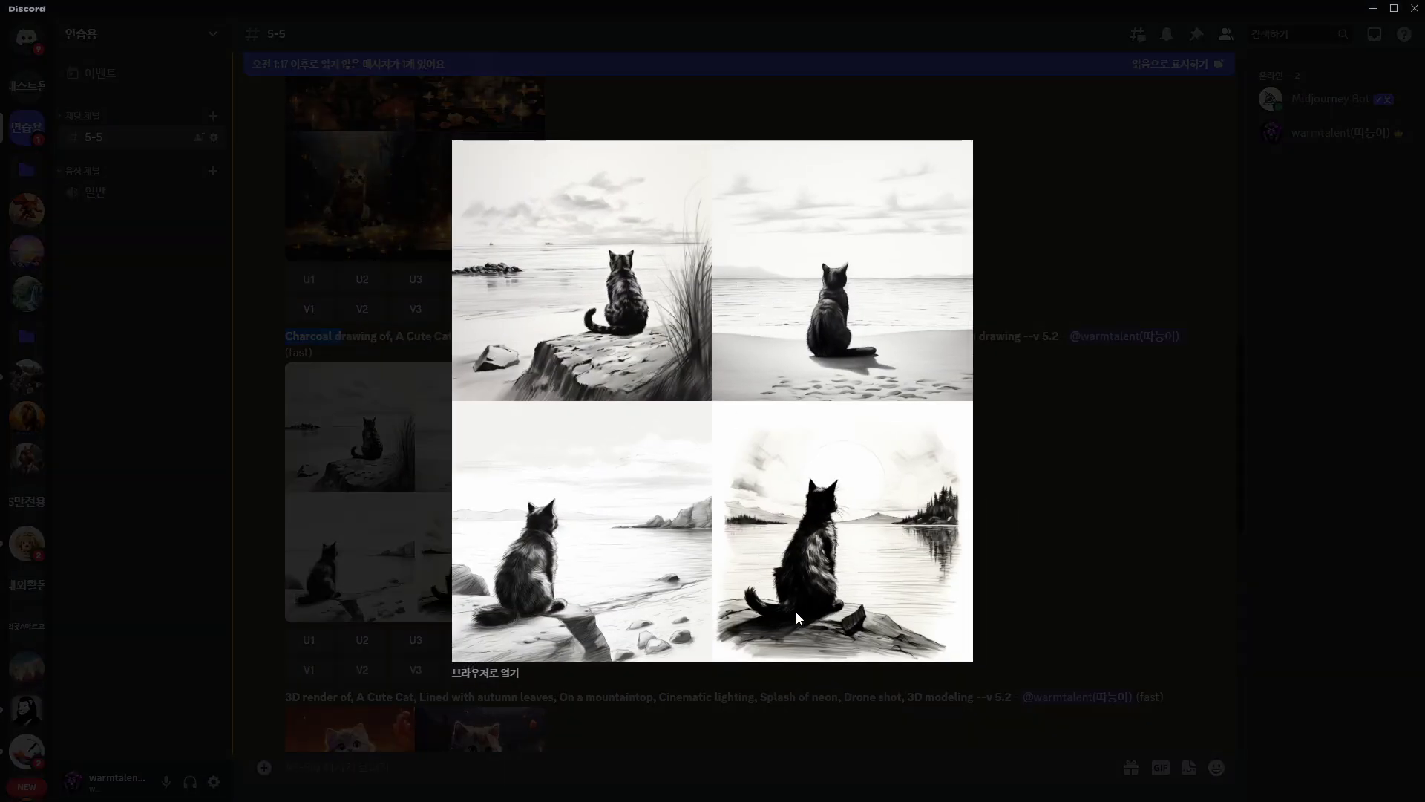
click(1058, 566)
scroll(737, 560, up, 4)
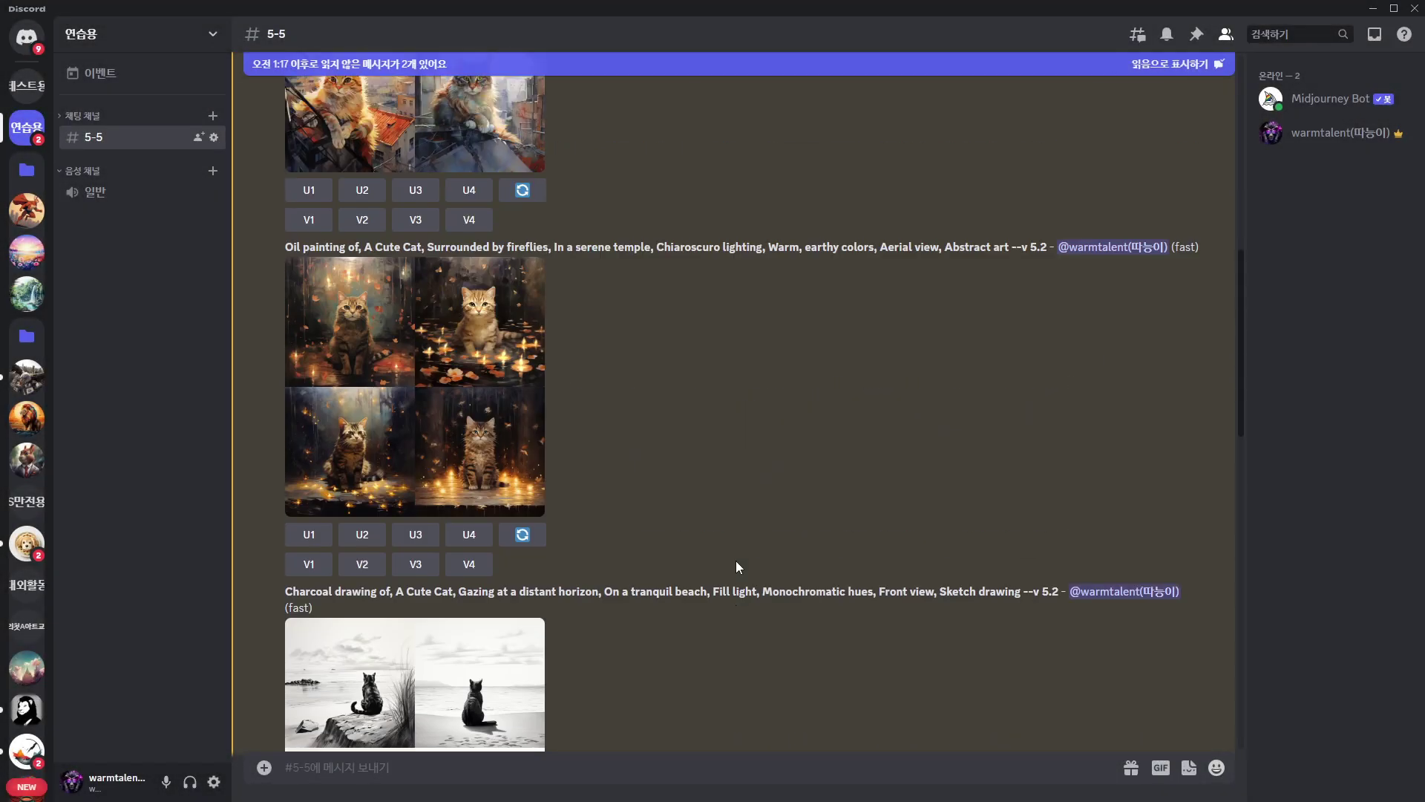
triple_click(279, 289)
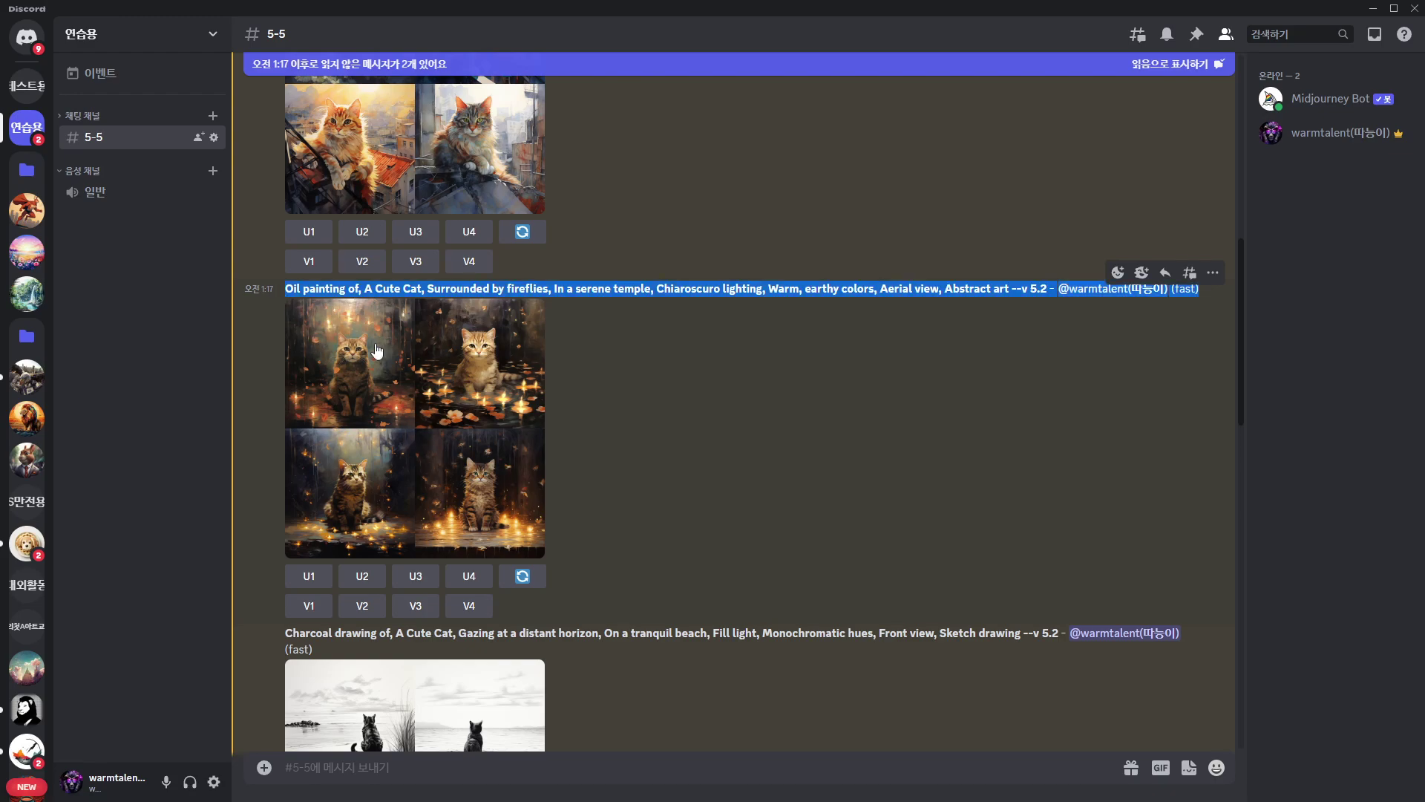
click(399, 373)
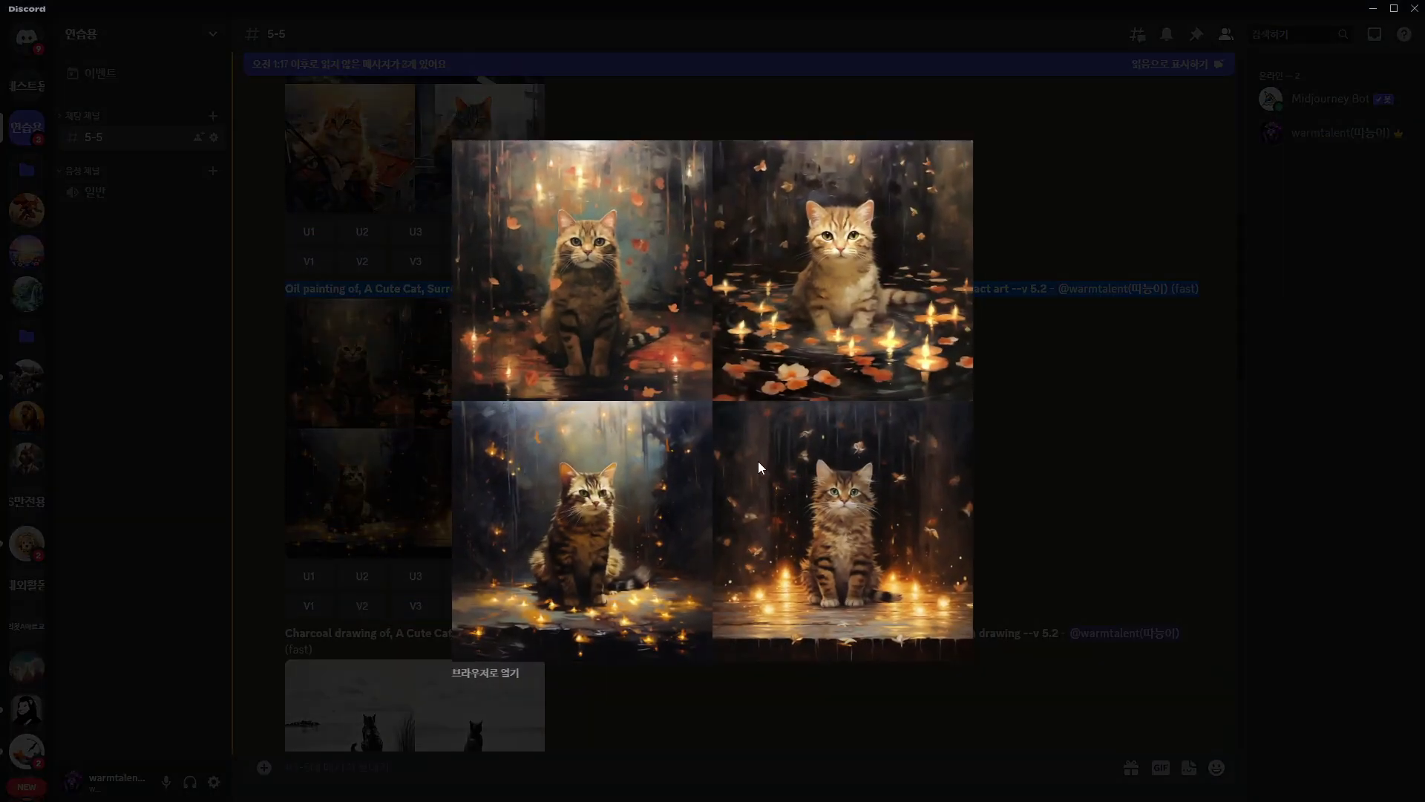
Compare the "Digital artwork of" prompt with its enlarged image grid, highlighting its opening words and "Illustration", and look through the remaining results
click(1076, 501)
scroll(746, 572, up, 4)
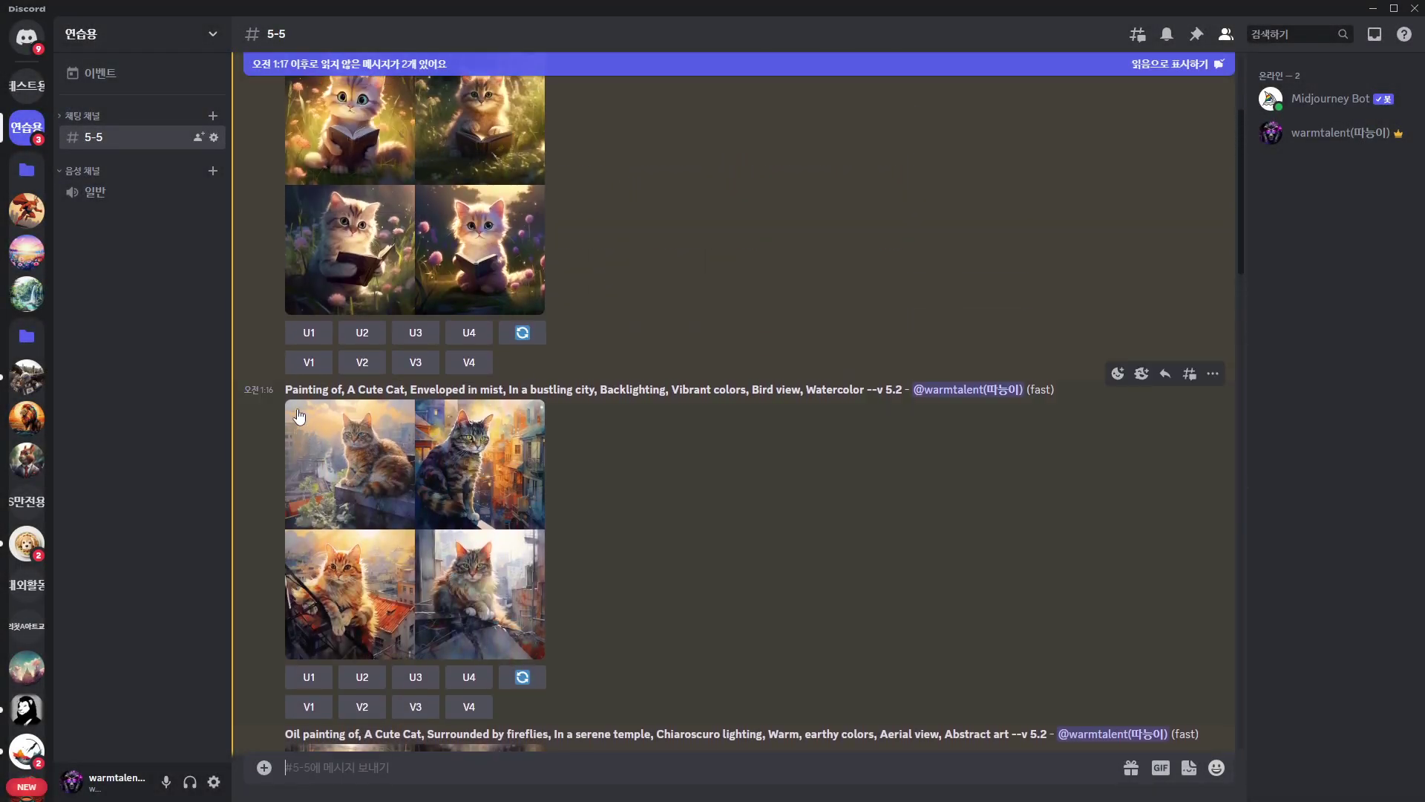
double_click(294, 389)
scroll(636, 530, up, 3)
click(282, 268)
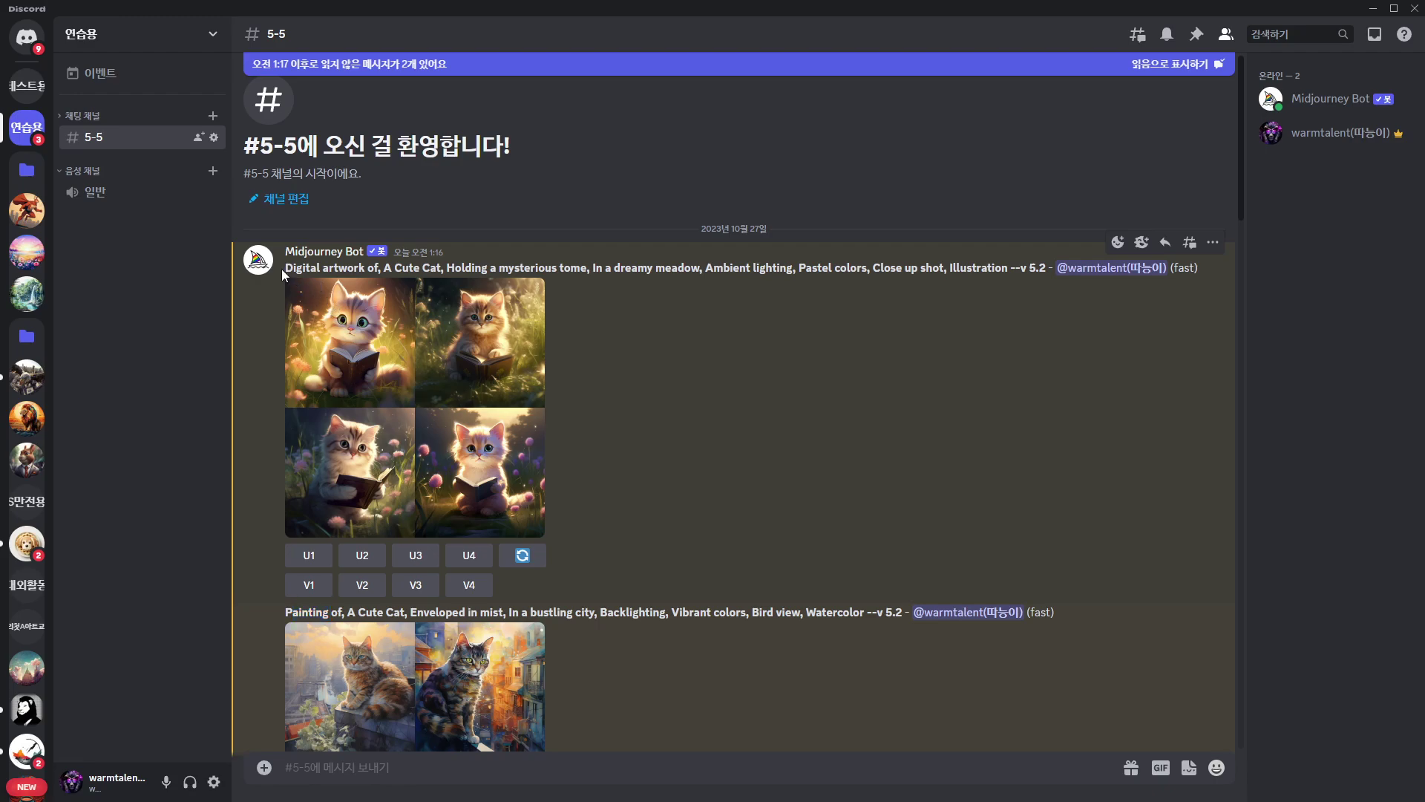
drag(283, 269, 376, 271)
double_click(970, 269)
click(478, 463)
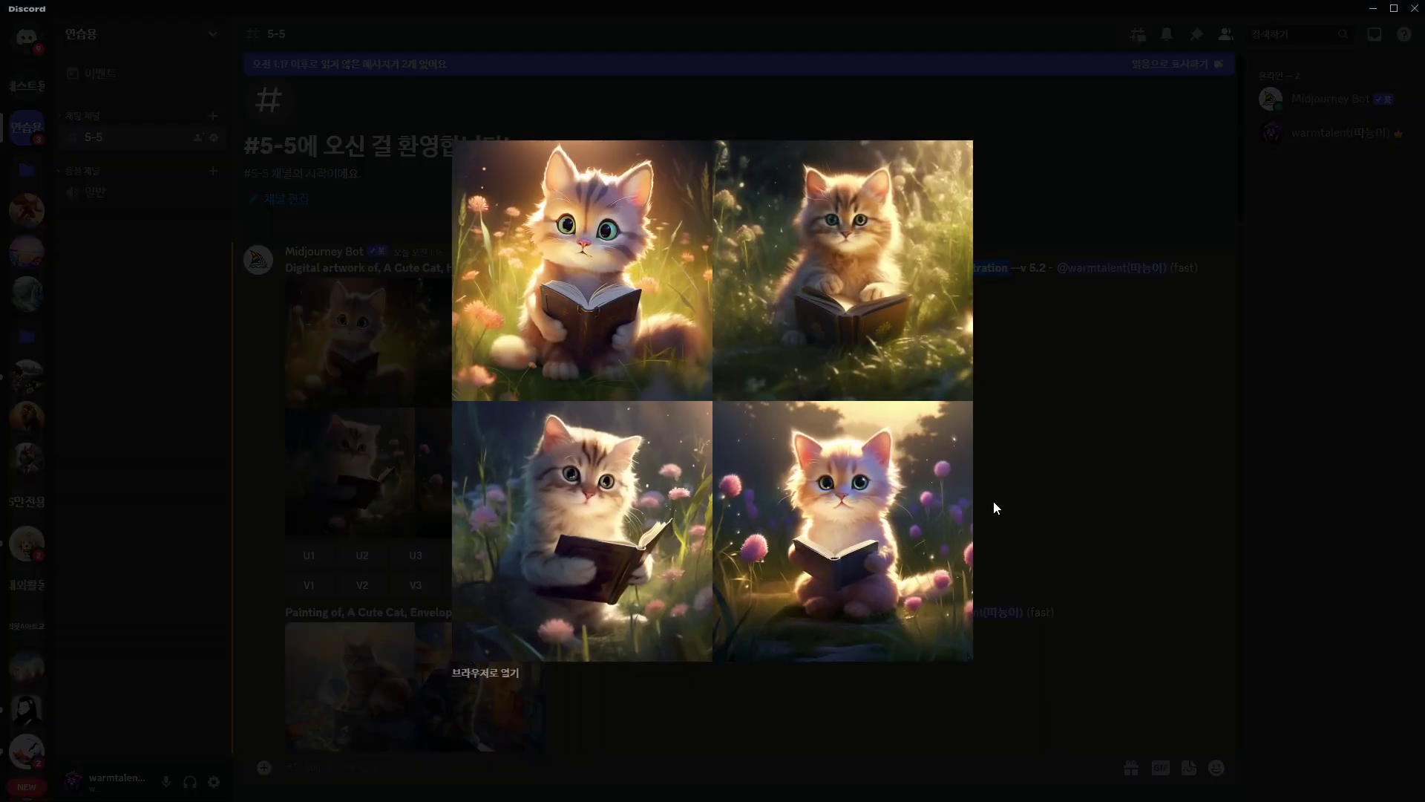
click(1018, 502)
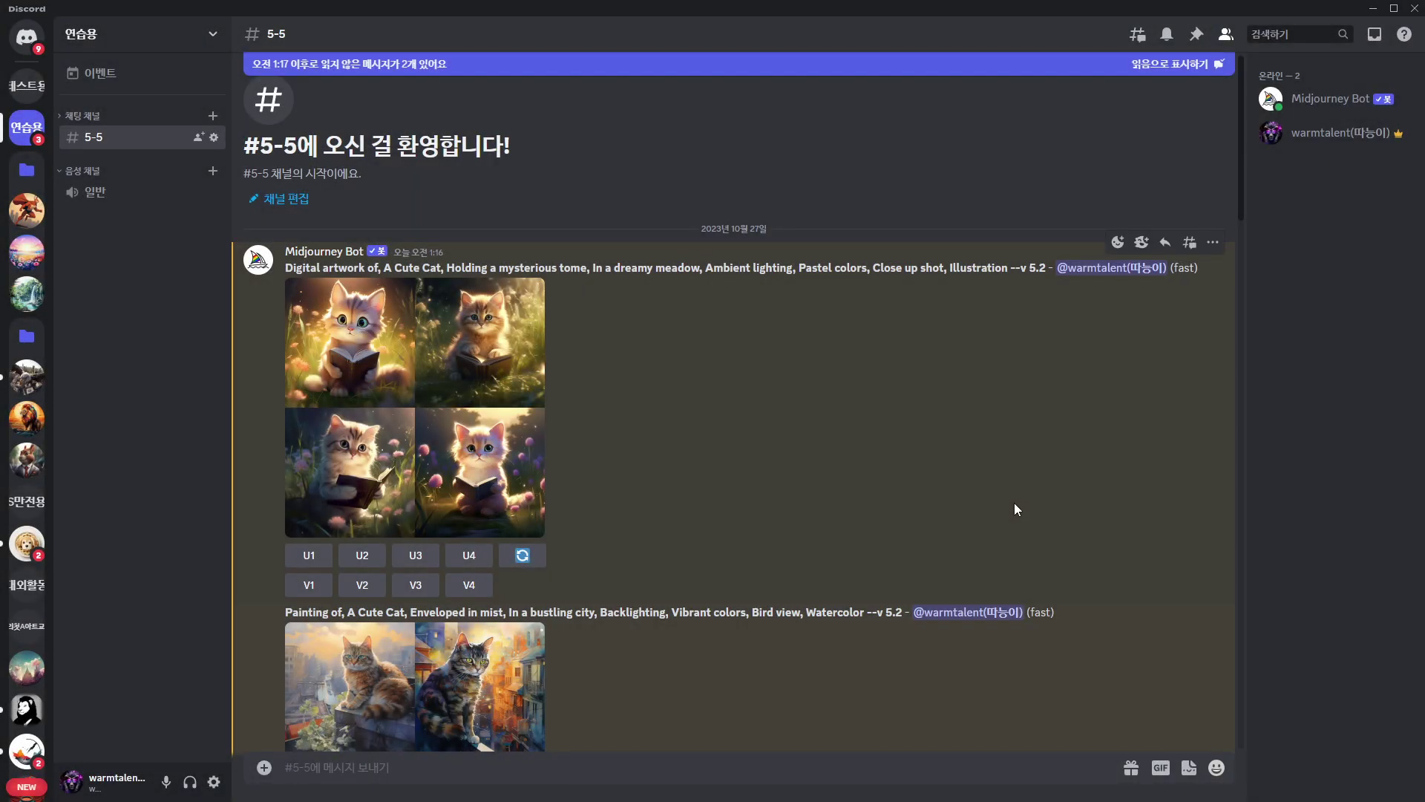
scroll(940, 557, down, 20)
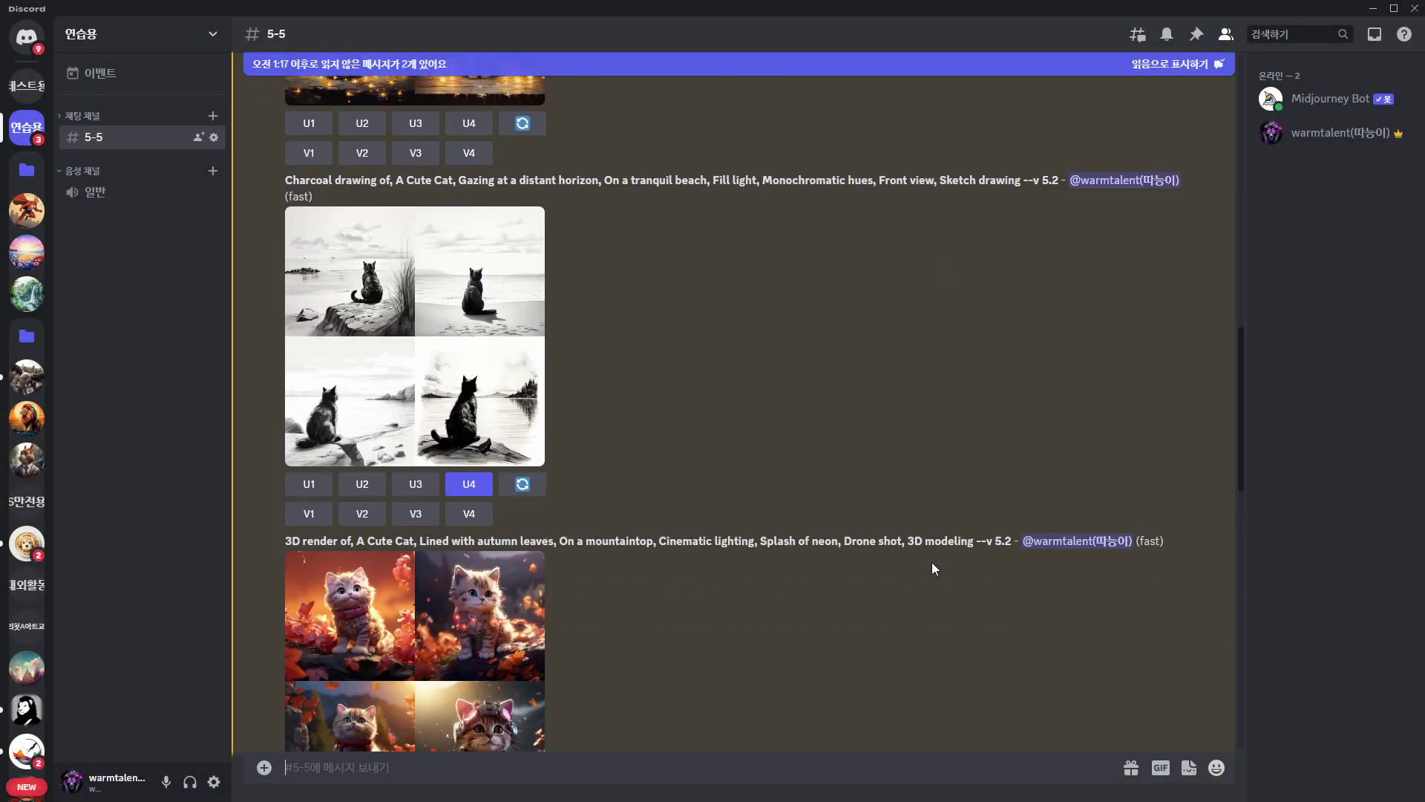
scroll(933, 566, down, 10)
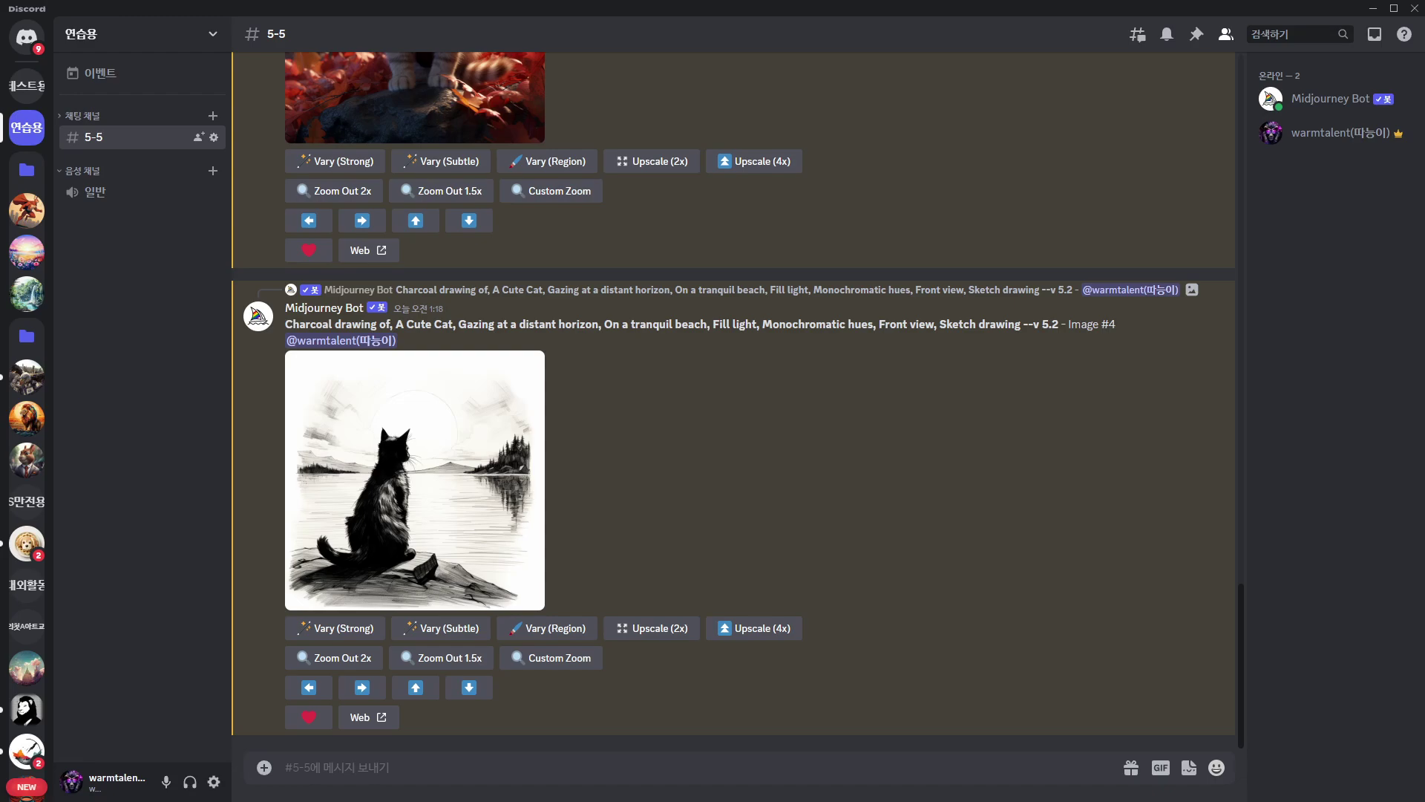
Switch to ChatGPT in the browser and choose the DALL·E 3 mode of GPT-4 for the new chat
drag(1424, 195, 871, 13)
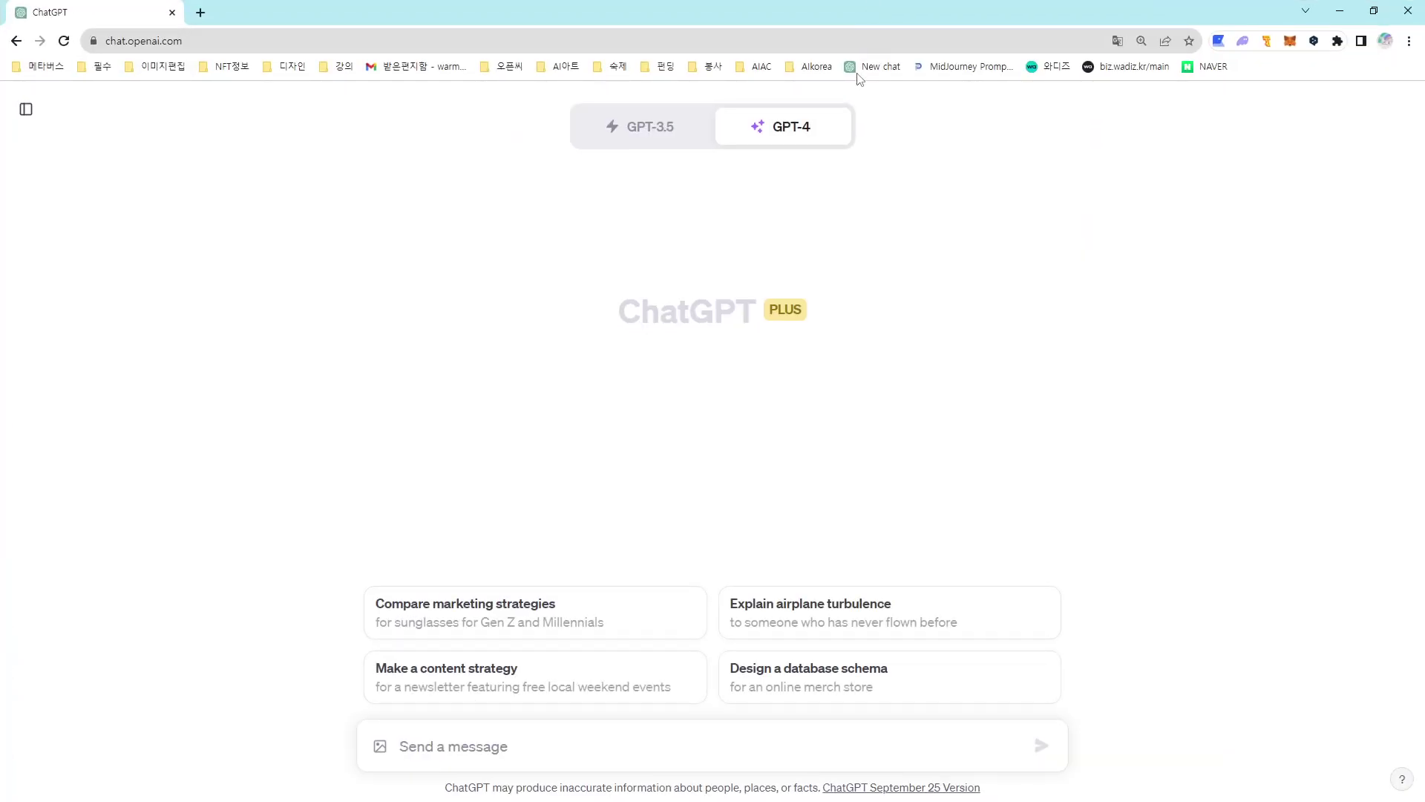
mouse_move(807, 127)
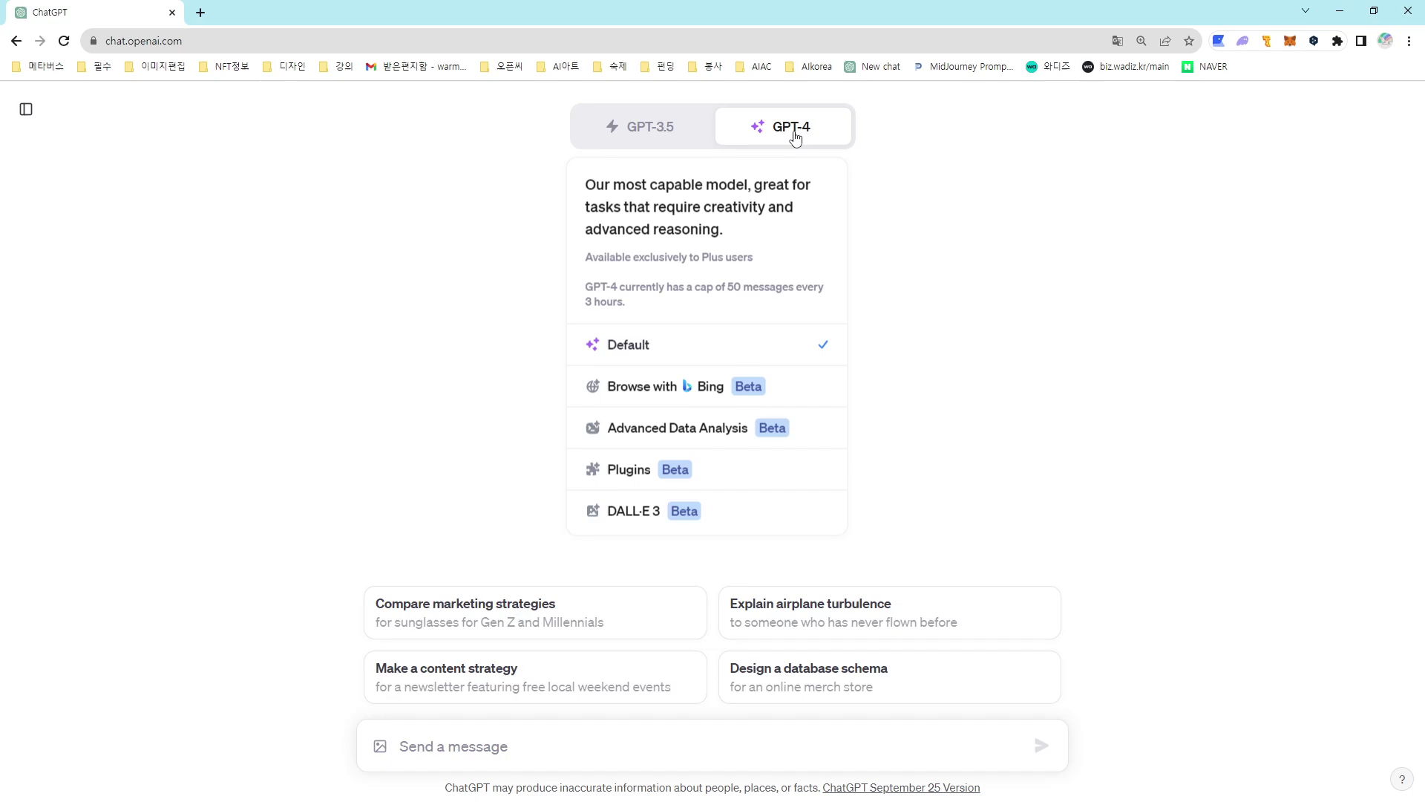
click(768, 520)
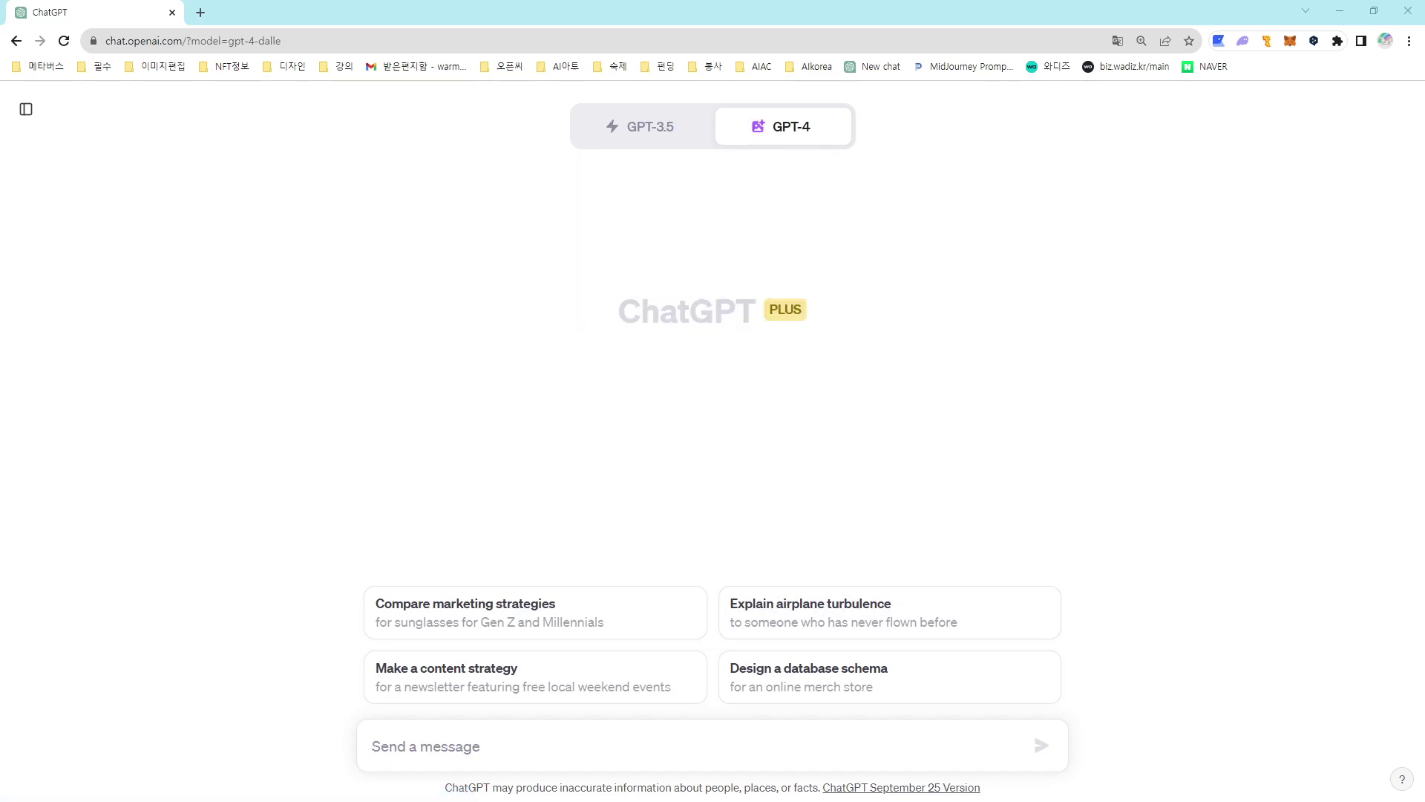
Submit the prompt "Digital artwork of, A Cute Cat, Holding a mysterious tome, In a dreamy meadow, Ambient lighting, Pastel colors, Close up shot, Illustration"
click(424, 746)
text(Digital artwork of, A Cute Cat, Holding a mysterious tome, In a dreamy meadow, Ambient lighting, Pastel colors, Close up shot, Illustration)
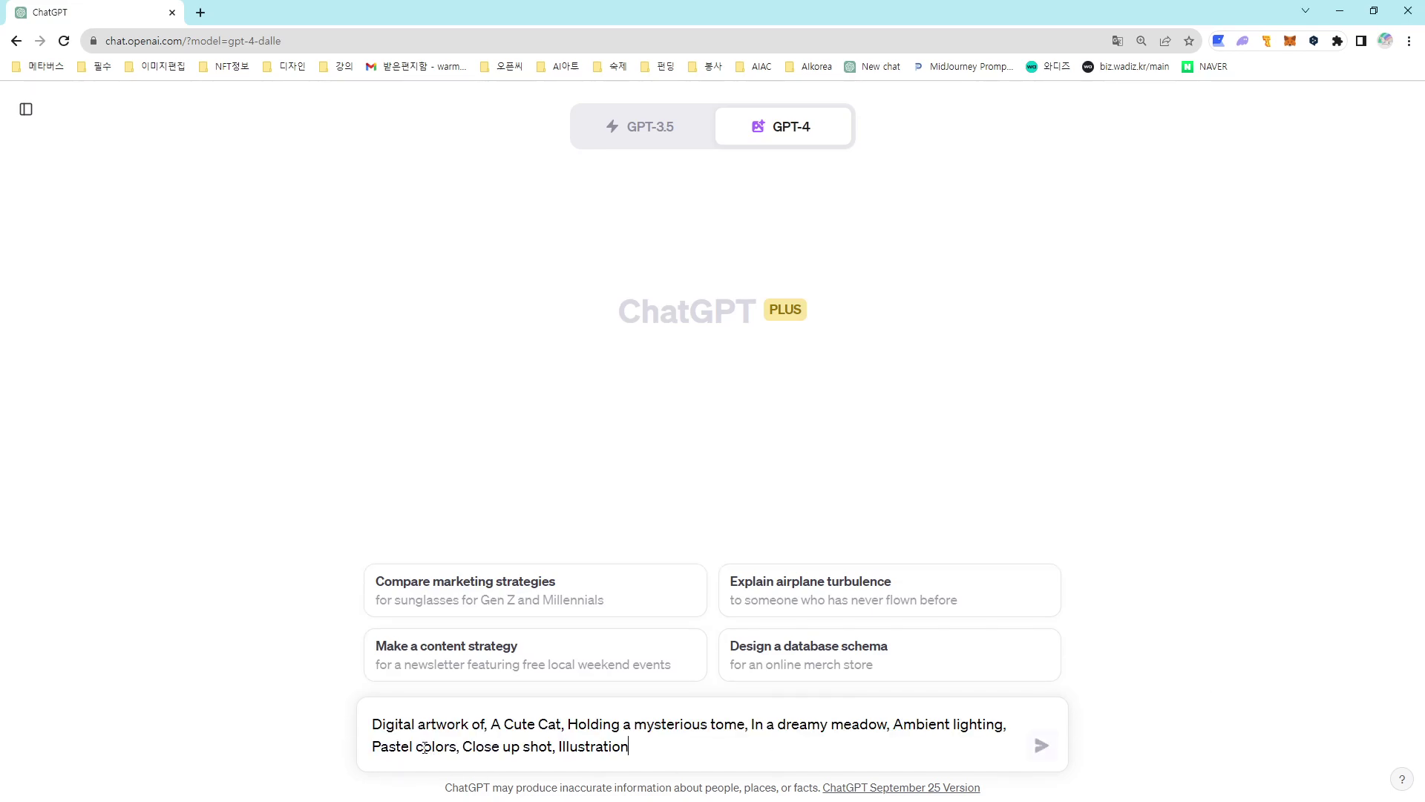
key(Return)
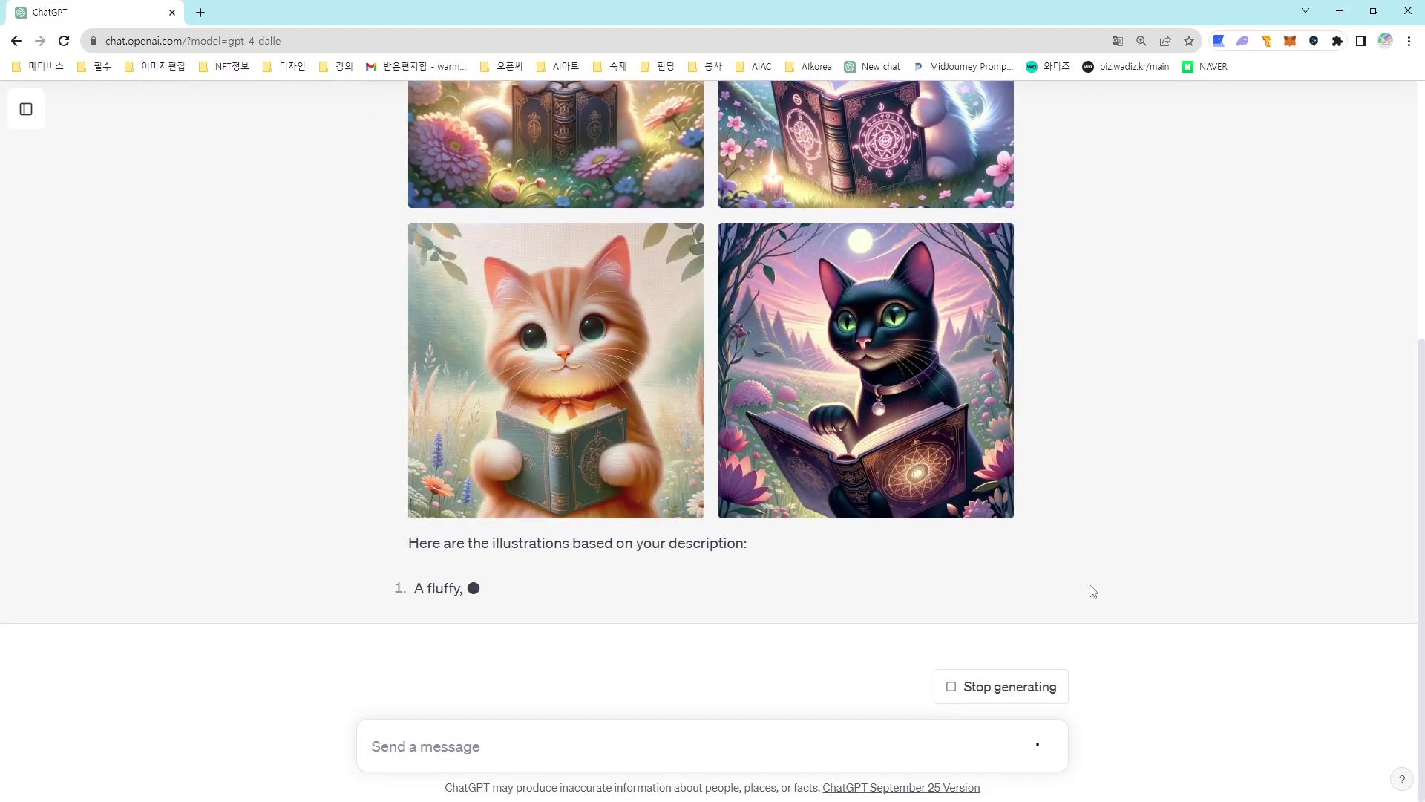
Enlarge the first generated cat image, review the prompt behind it, highlighting "Illustration", and copy that prompt
scroll(1095, 592, up, 3)
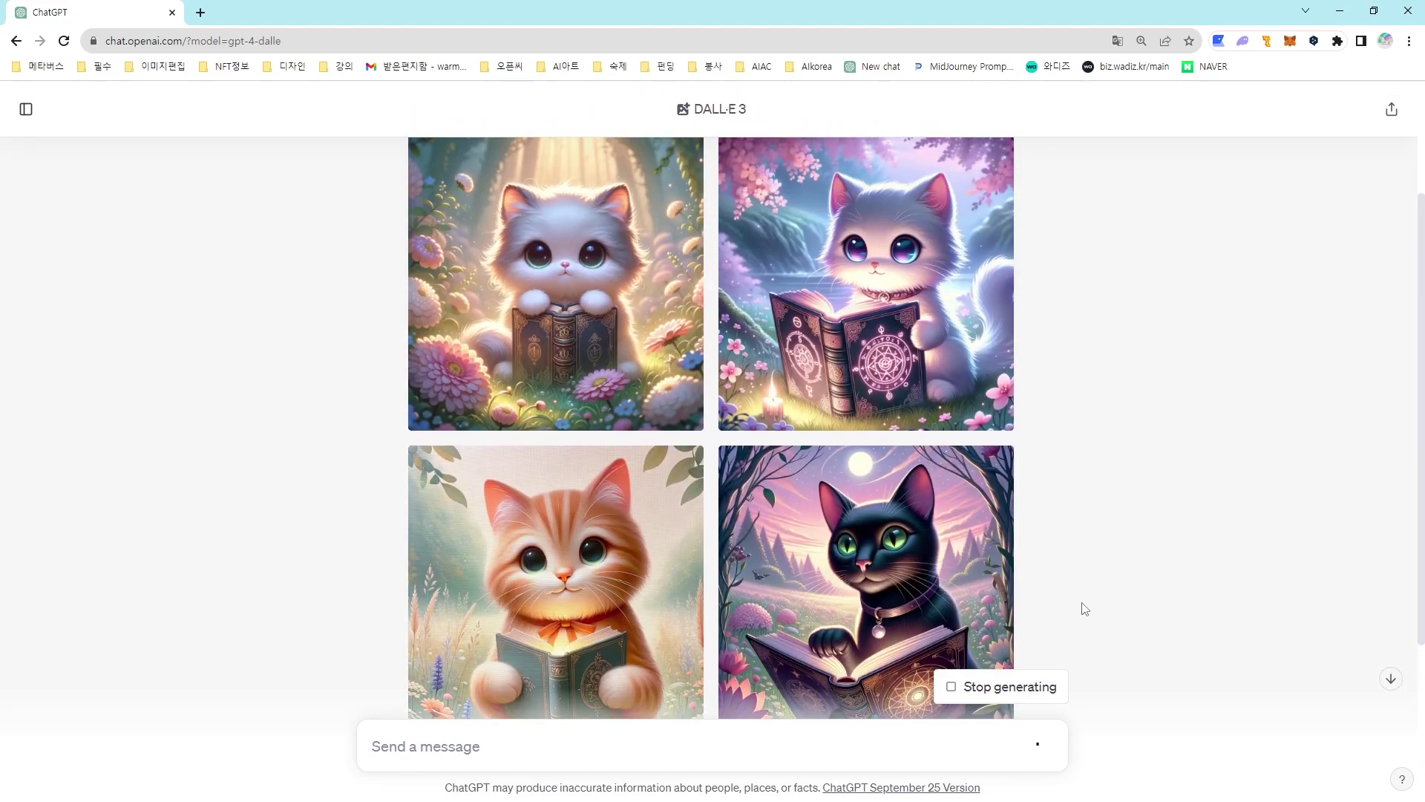
click(603, 338)
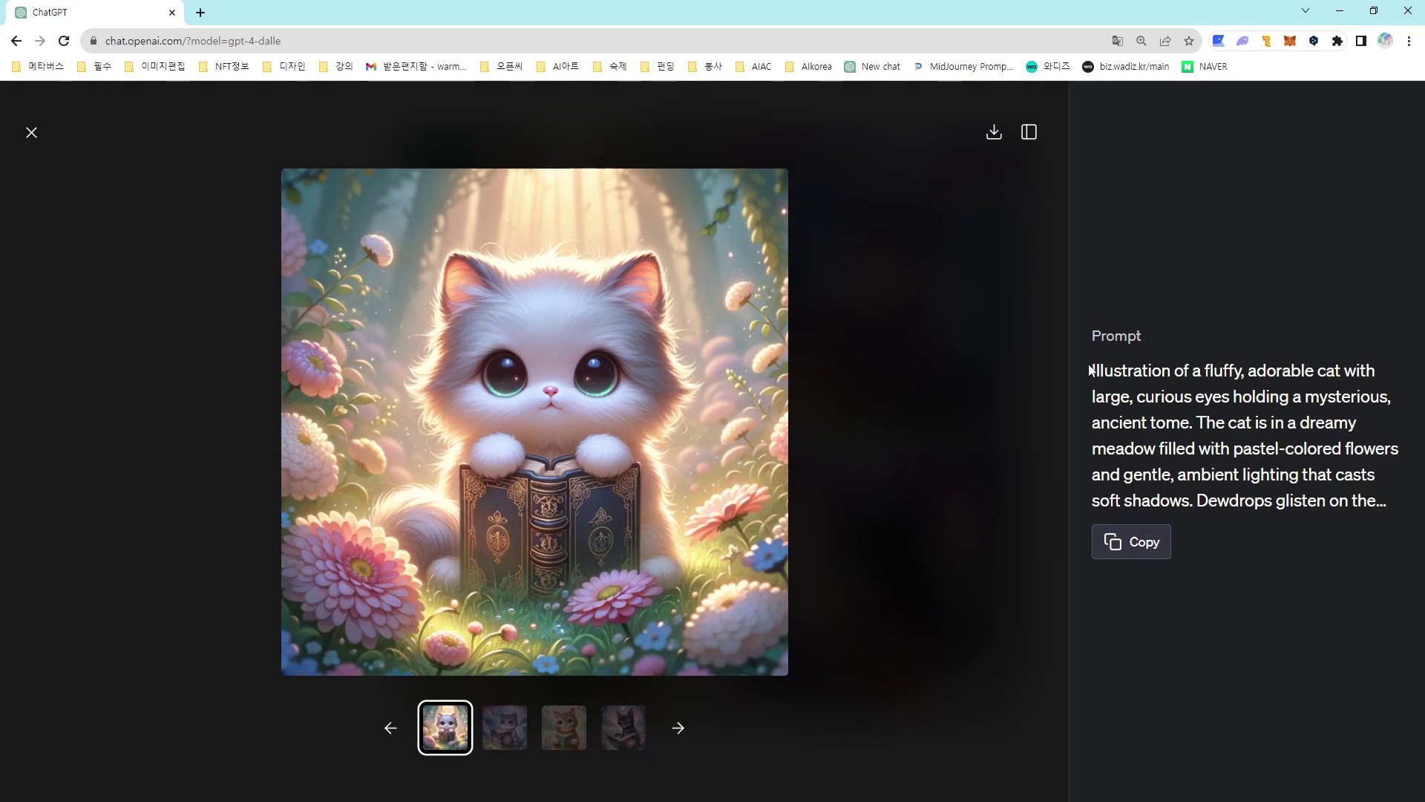
drag(1090, 370, 1168, 380)
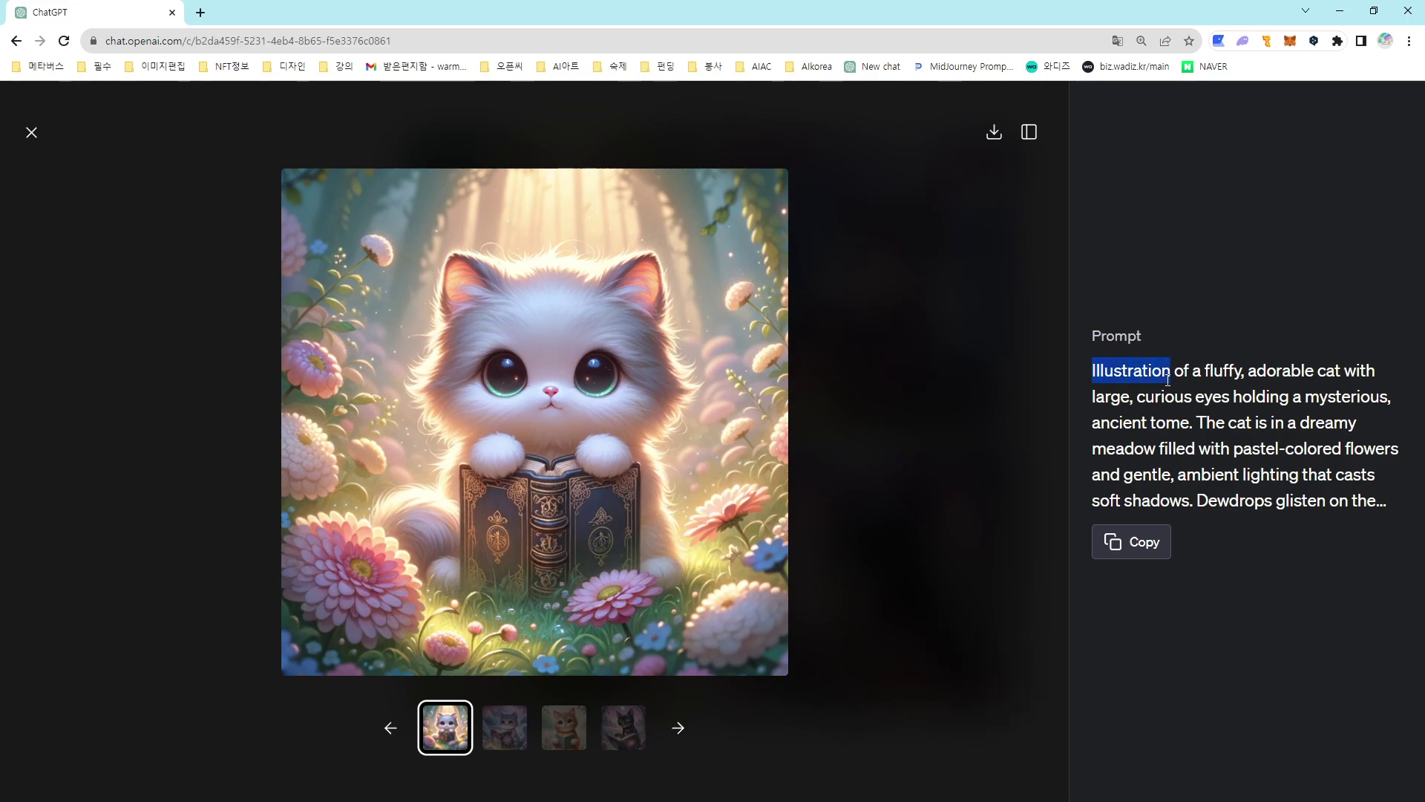
click(1268, 481)
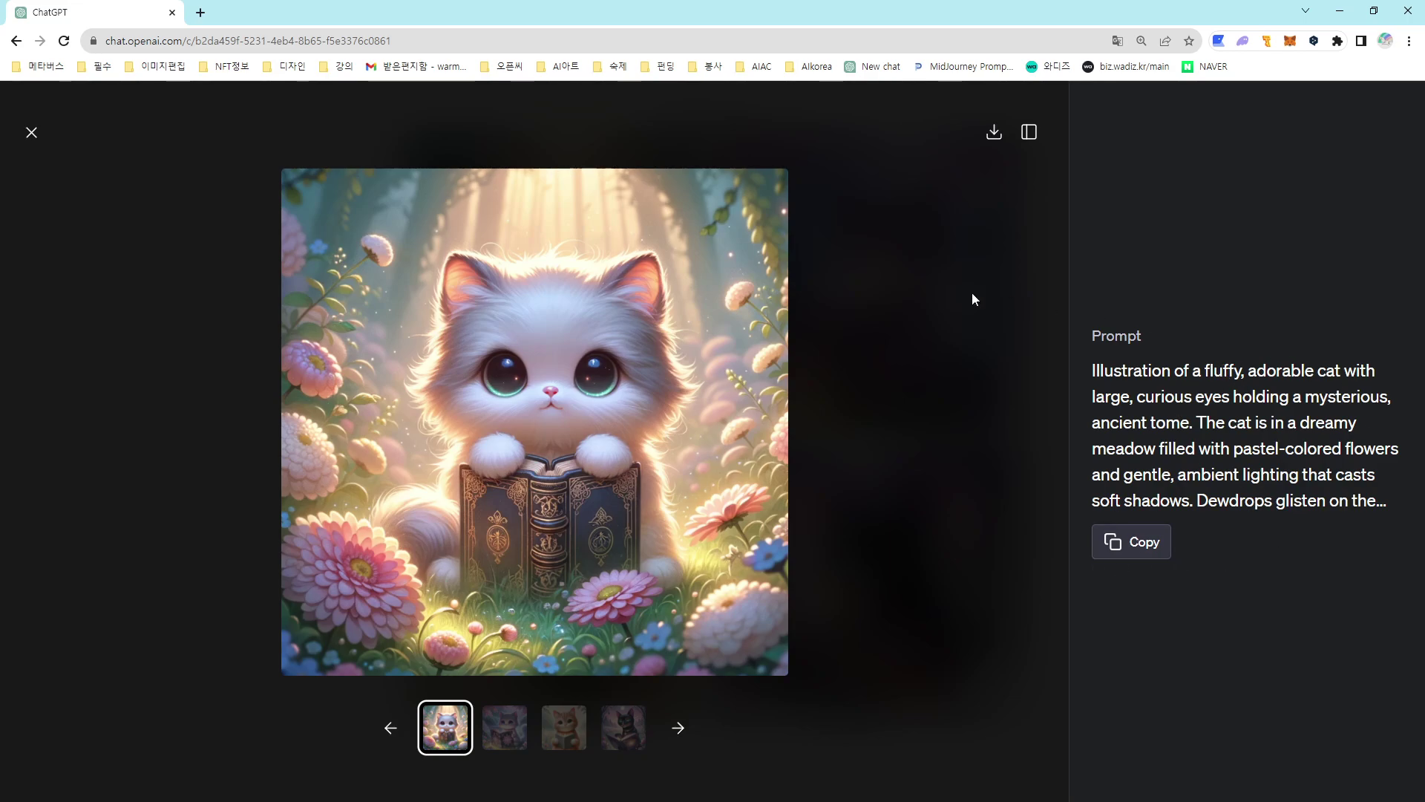
click(1158, 557)
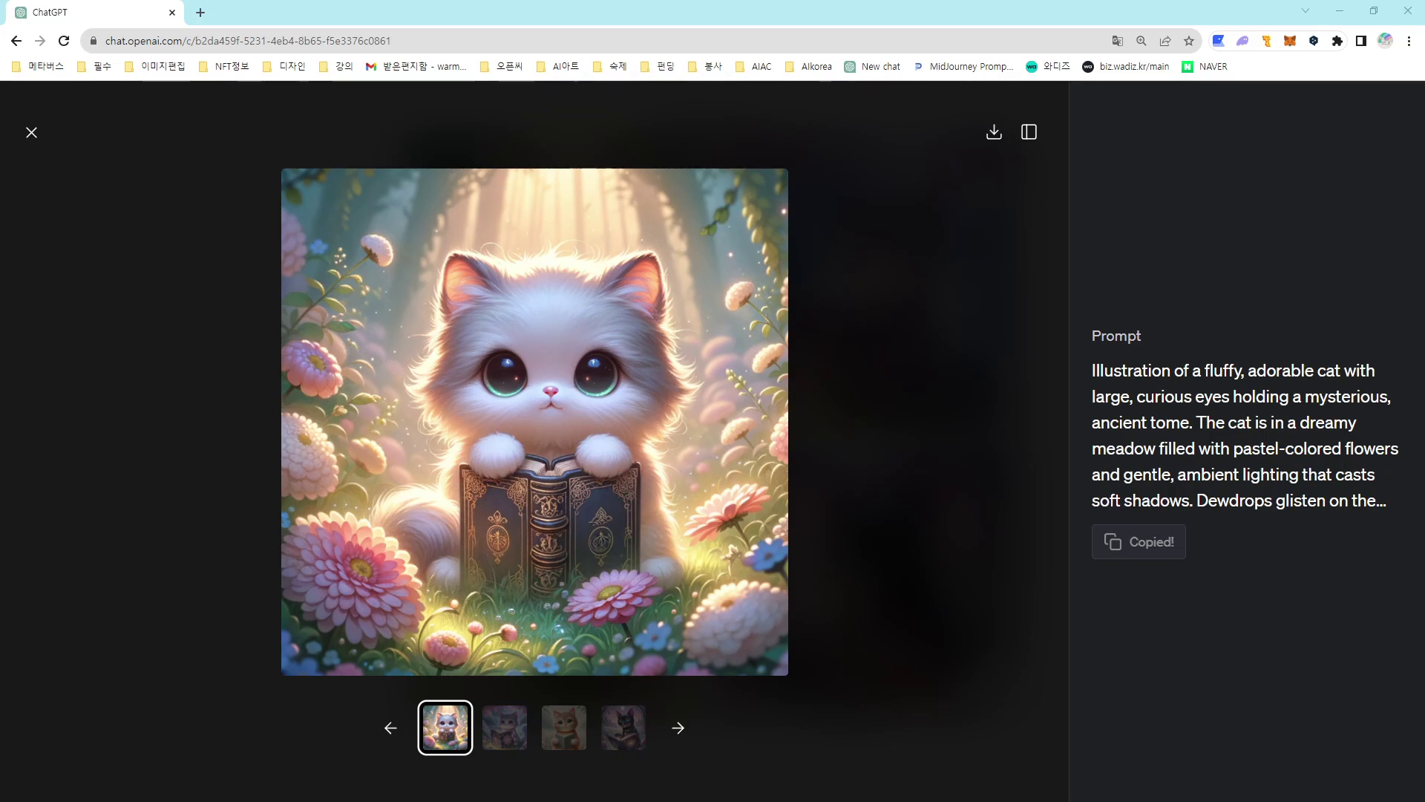
Switch to Discord, submit the copied cat prompt to Midjourney with /imagine, and return to the enlarged image in ChatGPT
key(alt+Tab)
text(/)
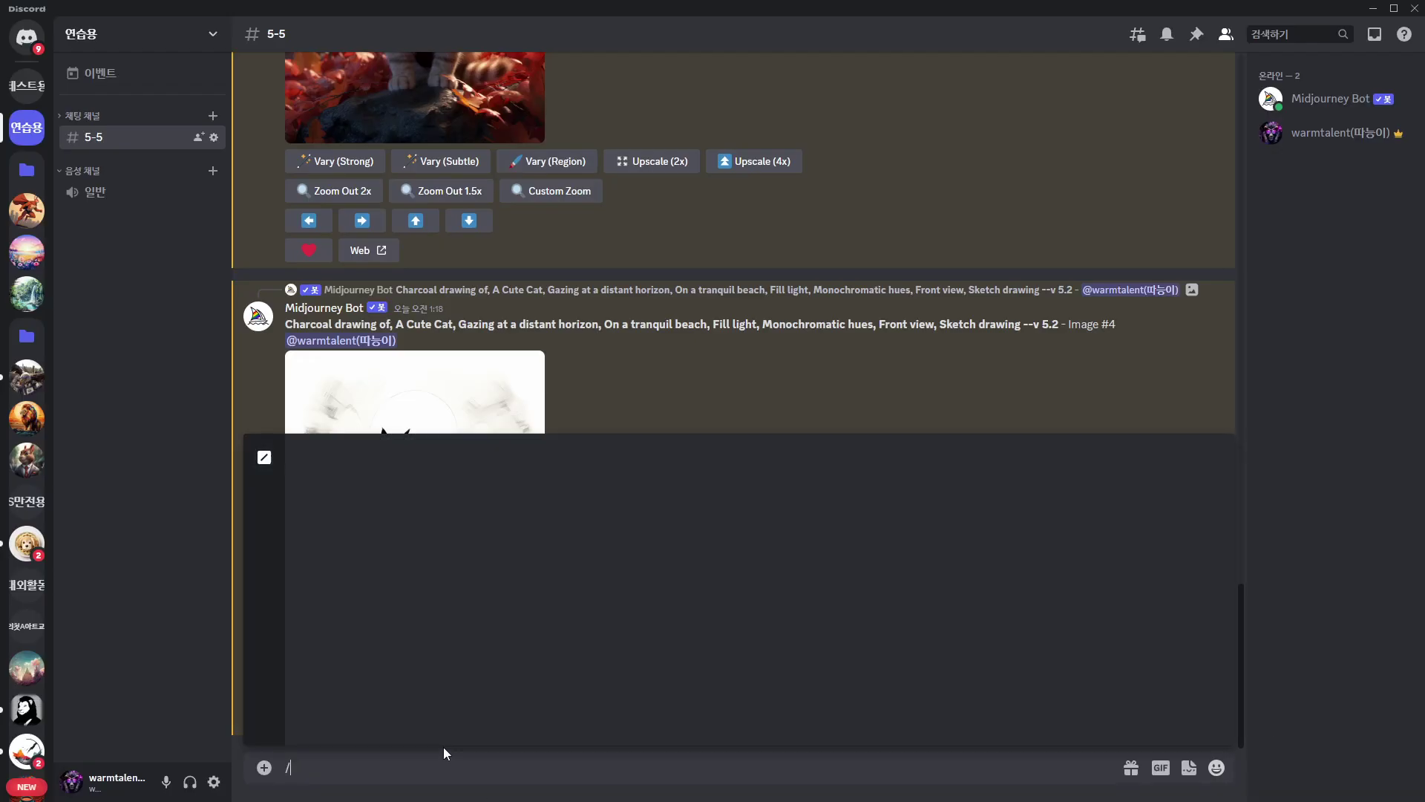
key(Return)
key(ctrl+v)
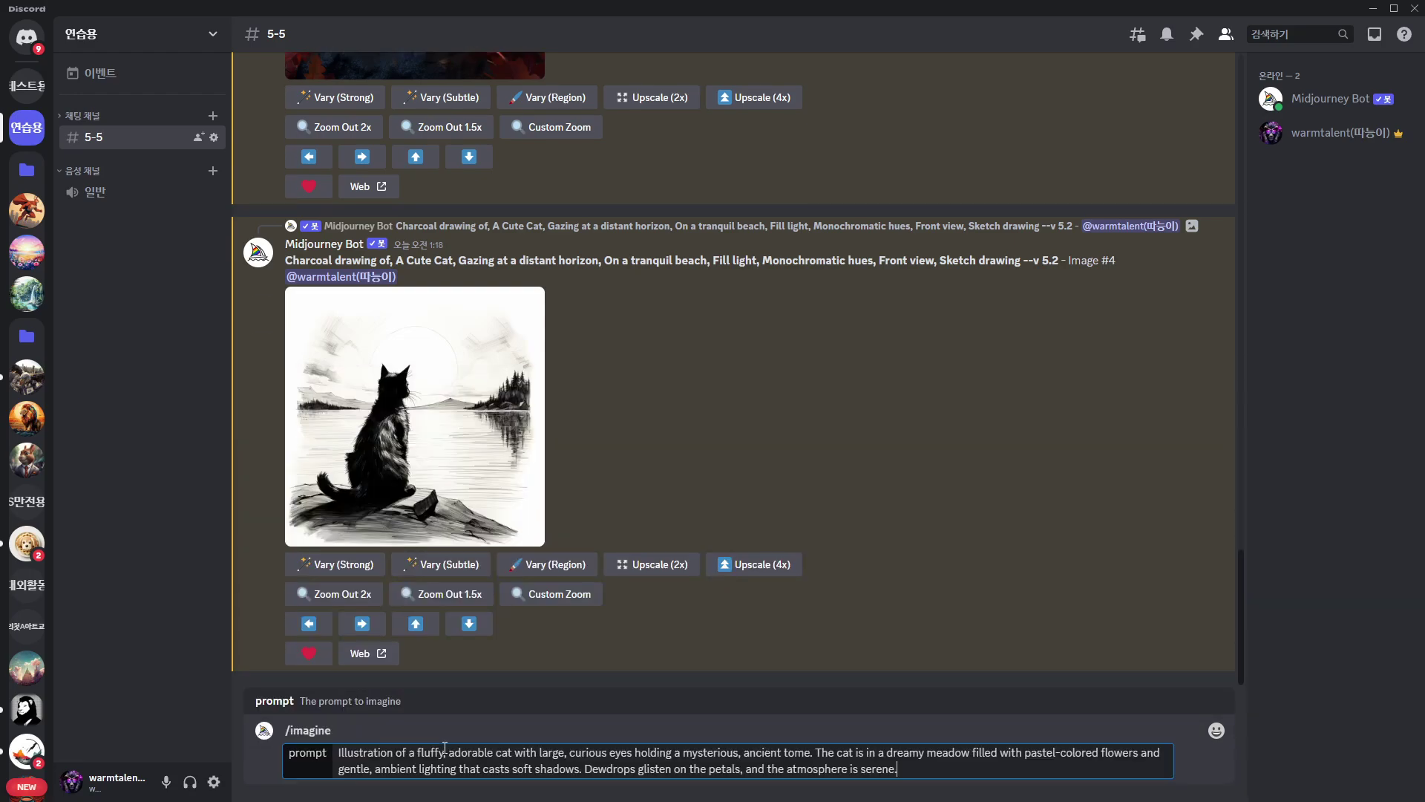
key(Return)
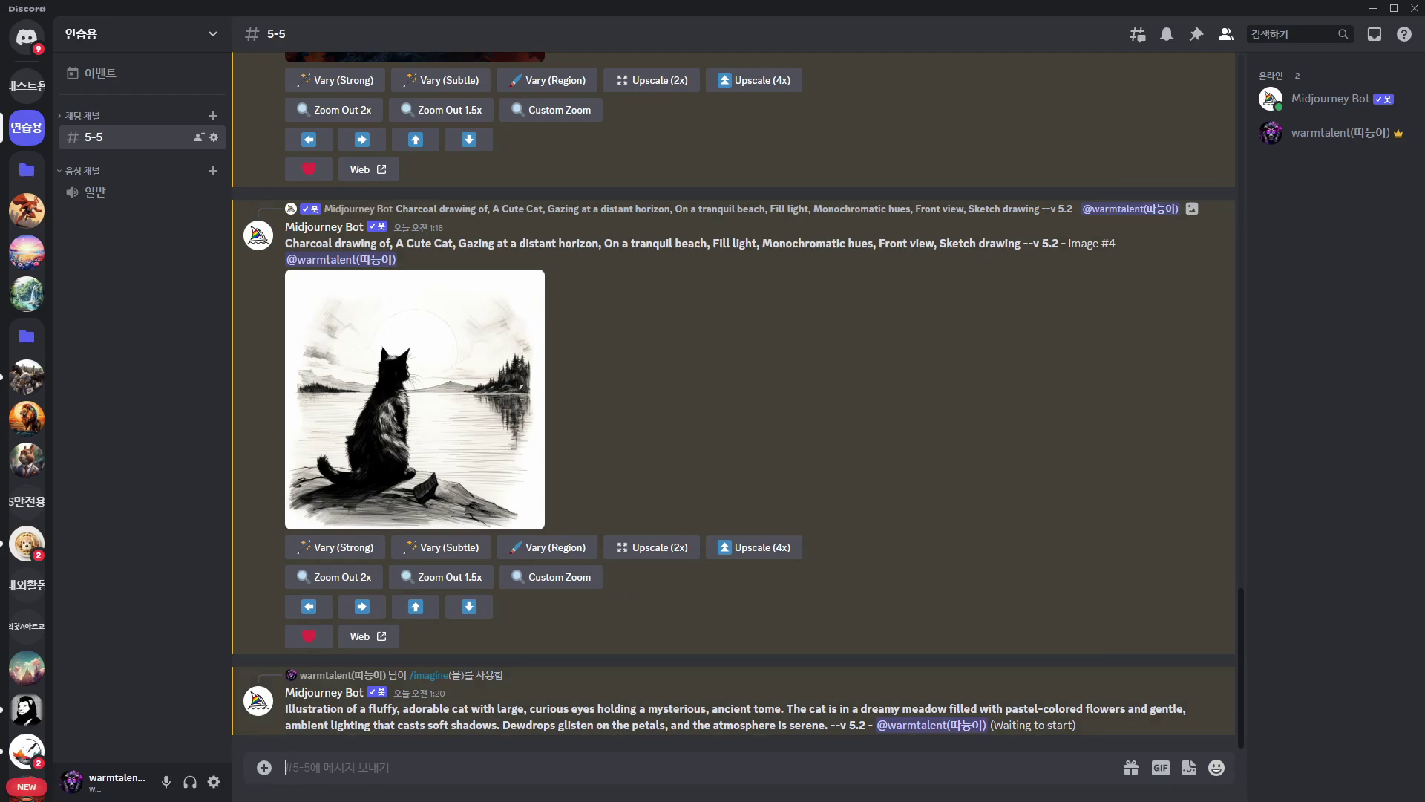
key(alt+Tab)
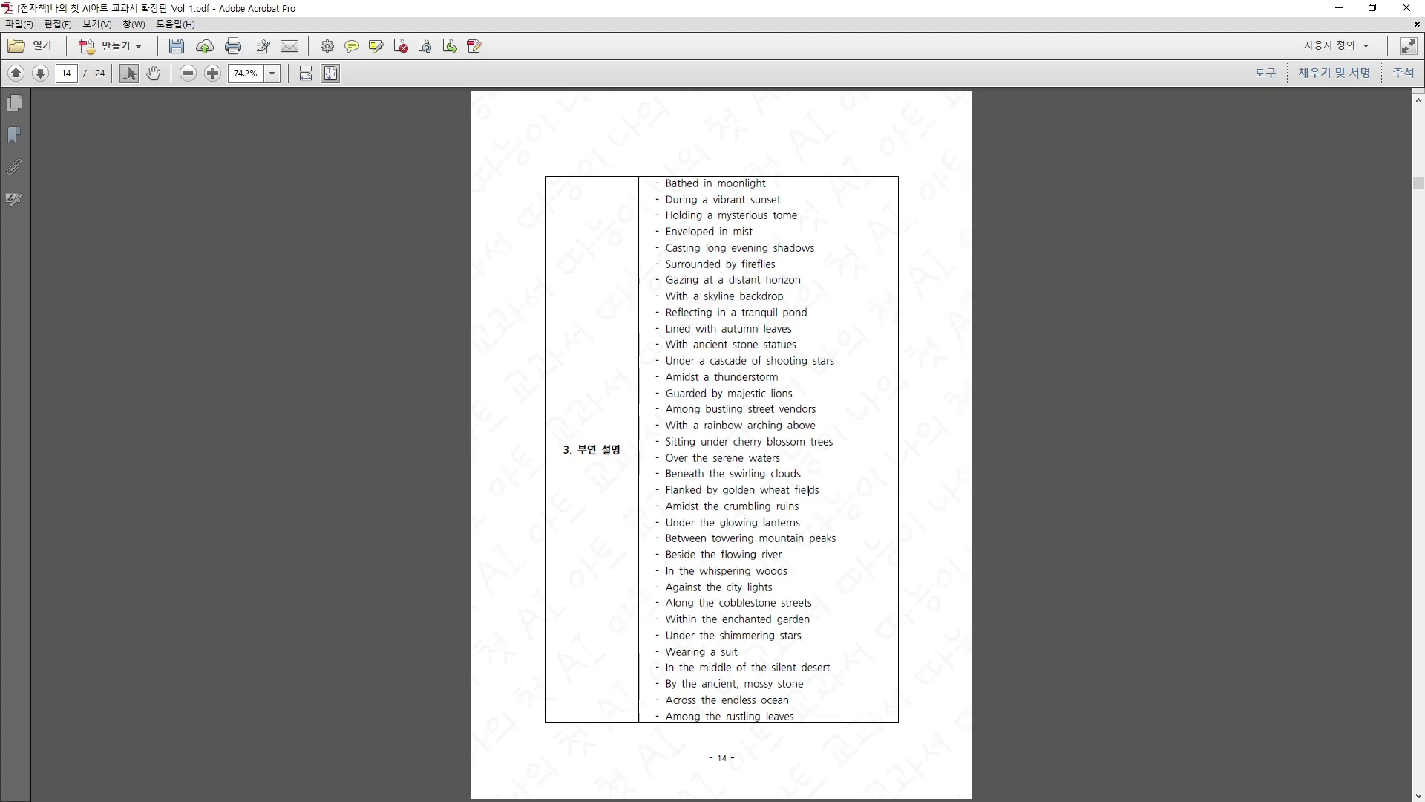
key(alt+Tab)
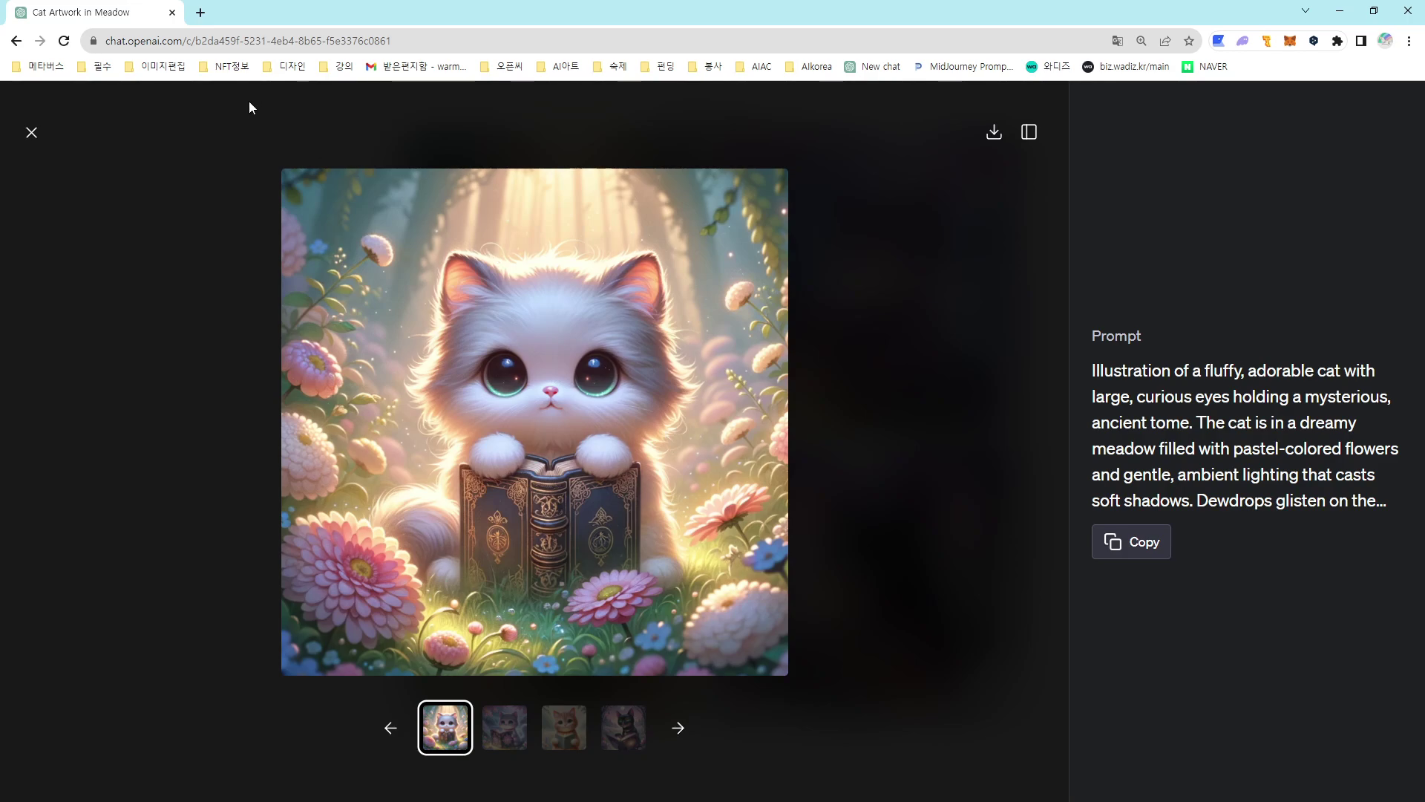